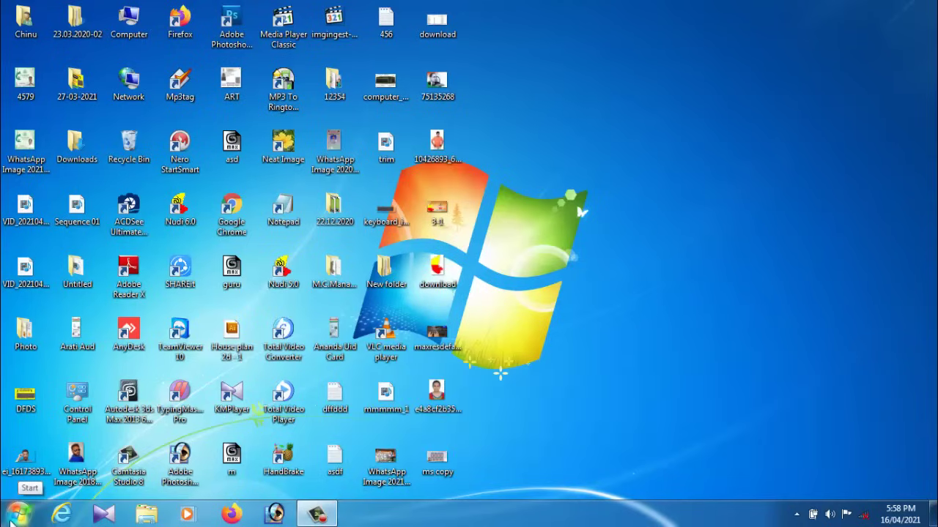
# - Open the Start menu and show the Recent documents list for Microsoft Office Word 2007
pyautogui.click(17, 518)
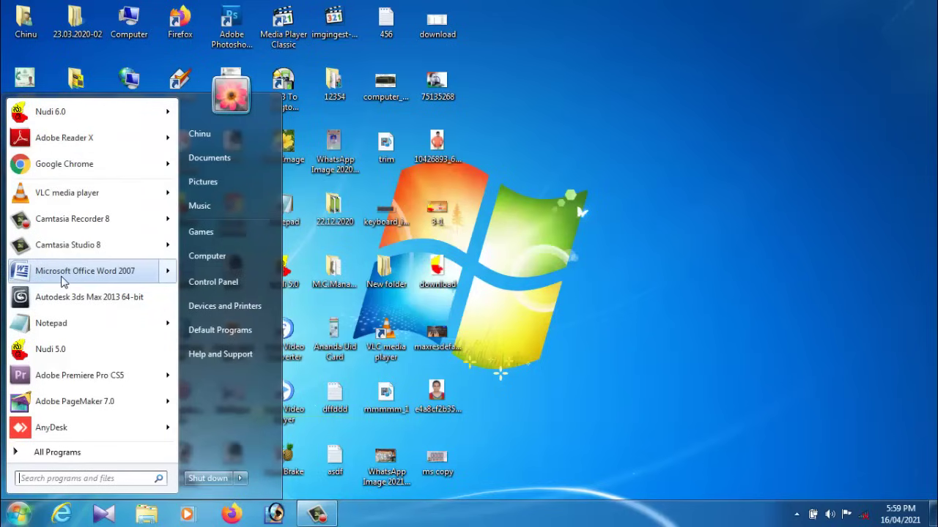
pyautogui.moveTo(63, 281)
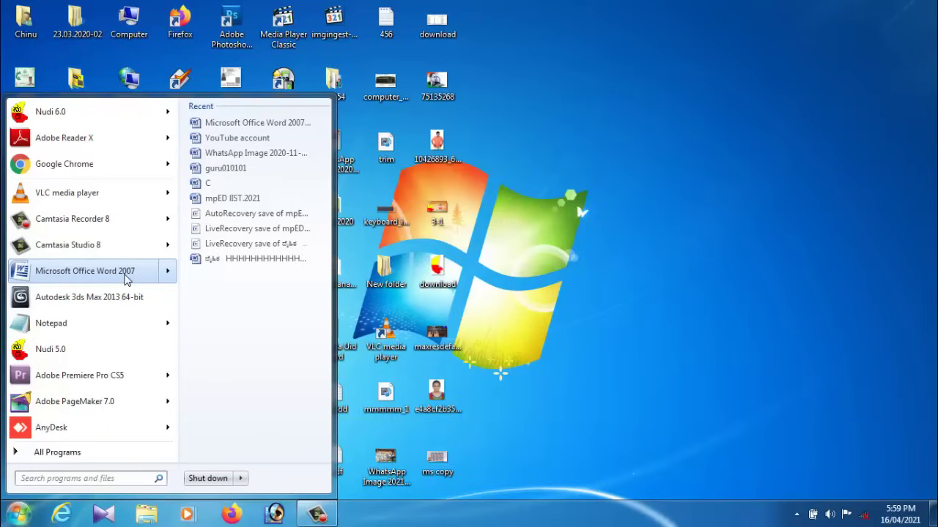
# - Launch Word 2007 on blank Document1 and bring up the Insert ribbon commands
pyautogui.click(126, 280)
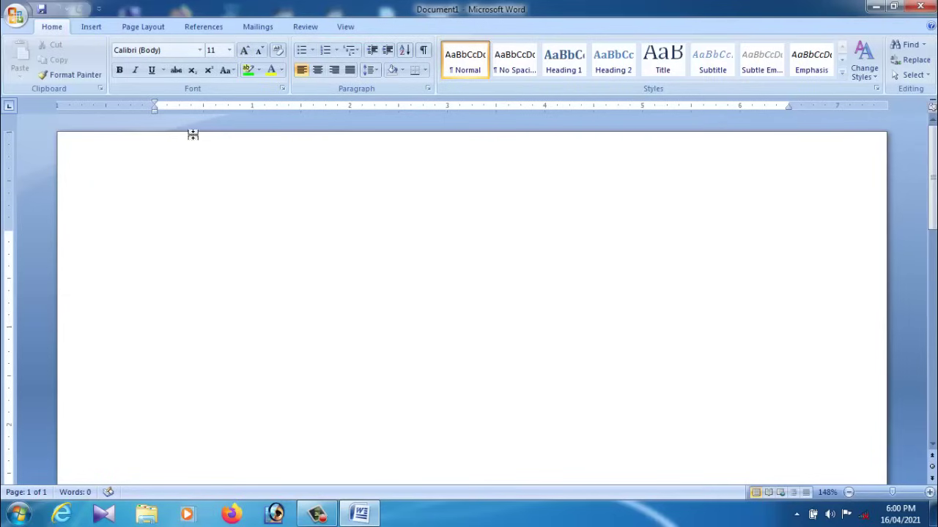
pyautogui.click(91, 29)
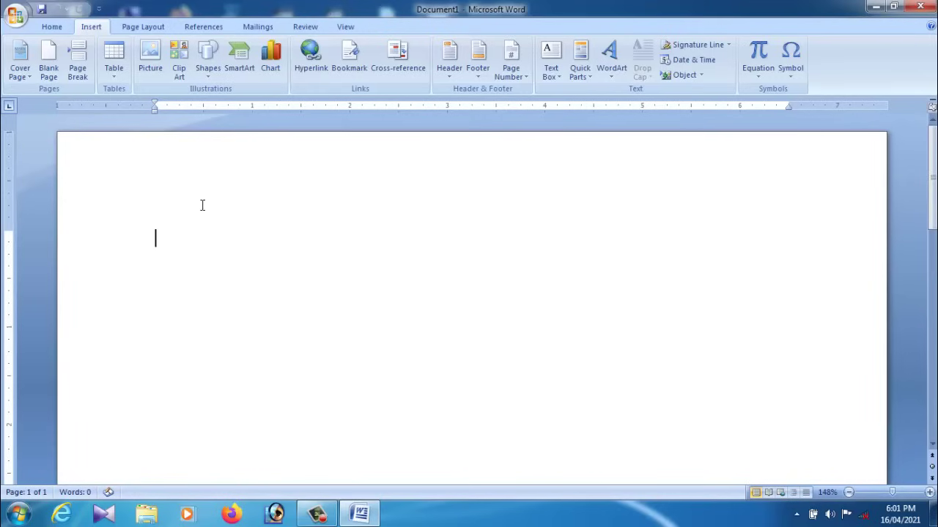
# - Scroll the built-in Cover Page gallery and insert the Austere cover page
pyautogui.click(30, 77)
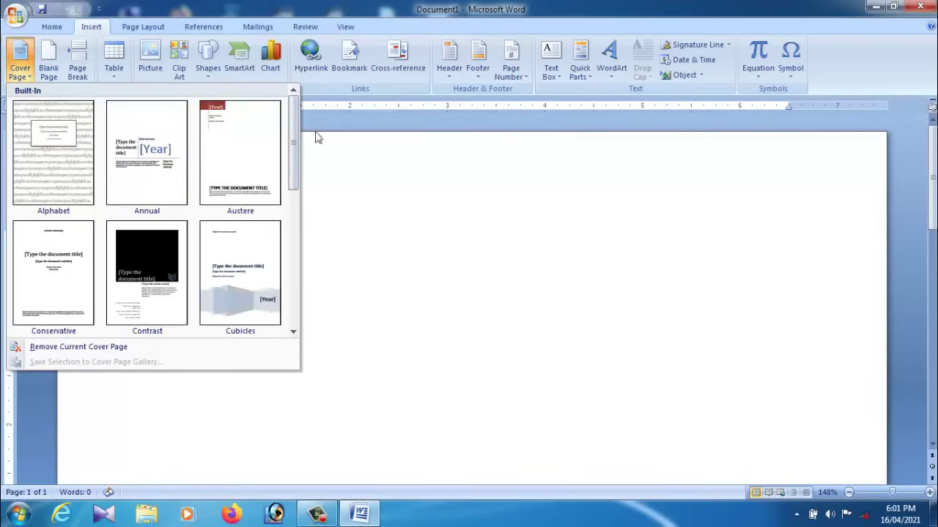
pyautogui.moveTo(291, 136); pyautogui.dragTo(295, 252)
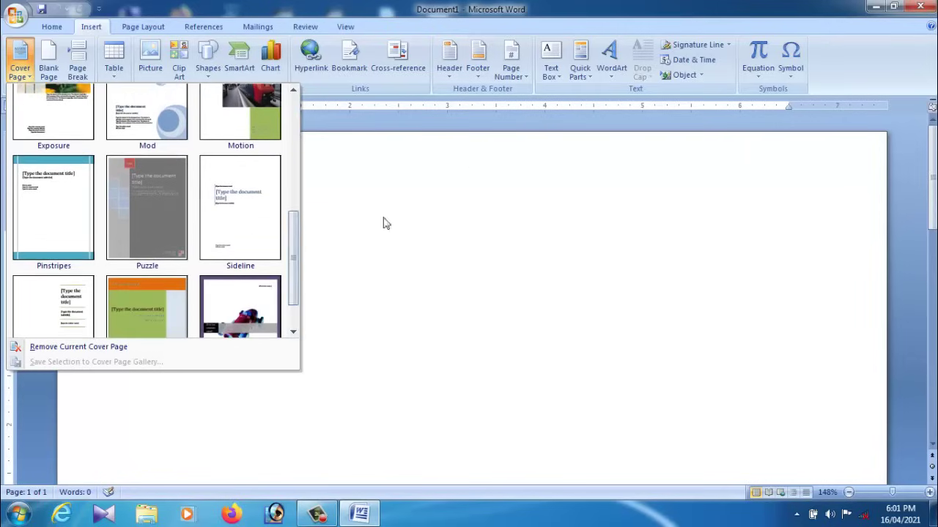
pyautogui.moveTo(294, 254)
pyautogui.mouseDown()
pyautogui.moveTo(295, 296)
pyautogui.moveTo(294, 145)
pyautogui.mouseUp()
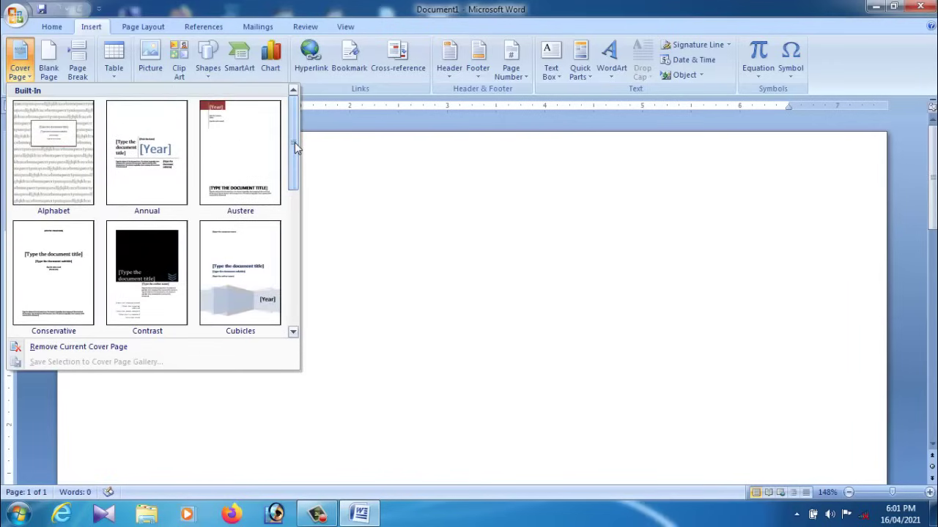
pyautogui.moveTo(295, 142); pyautogui.dragTo(289, 255)
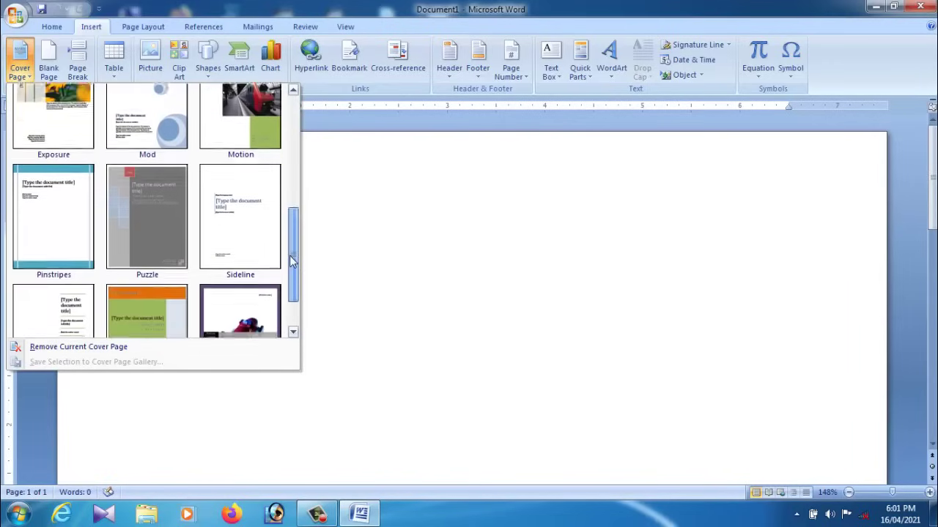
pyautogui.moveTo(291, 257); pyautogui.dragTo(294, 104)
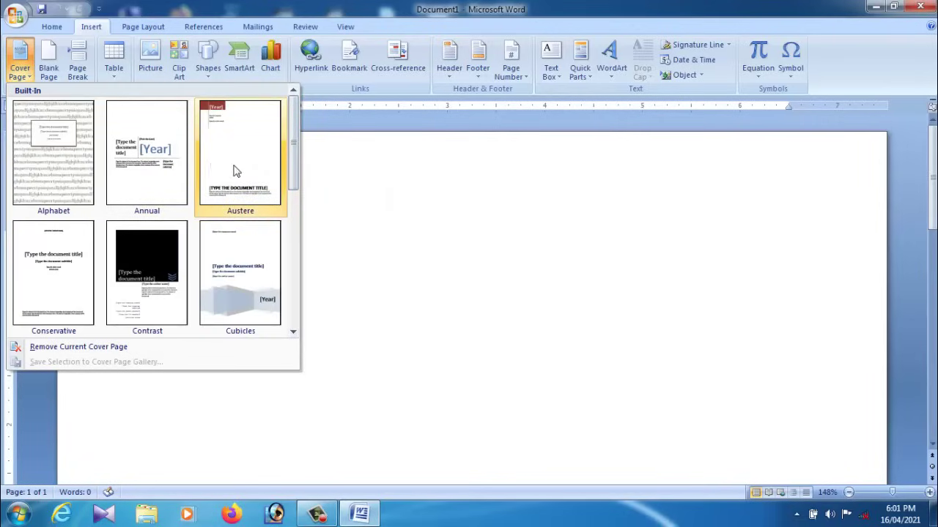
pyautogui.click(254, 149)
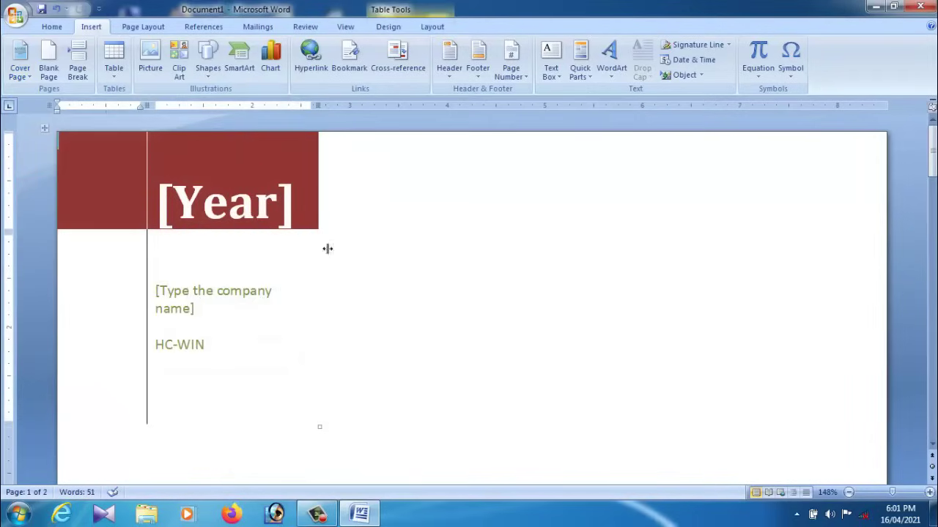
# - Set the cover's [Year] field to 2021 by picking Today in its date picker
pyautogui.click(311, 172)
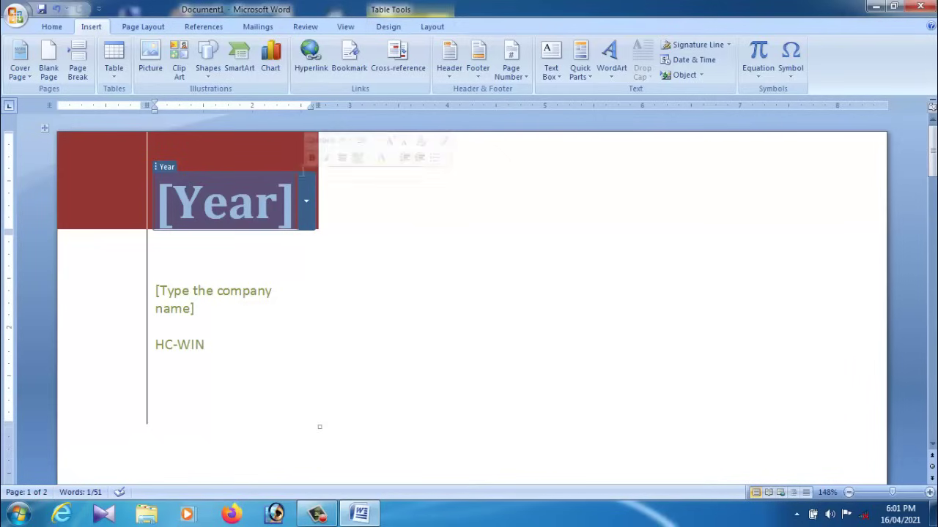
pyautogui.click(307, 205)
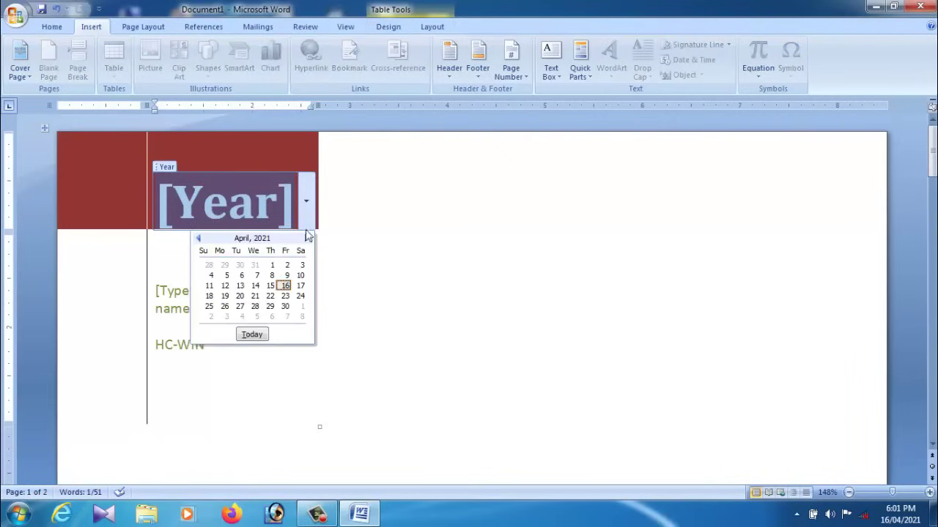
pyautogui.click(289, 291)
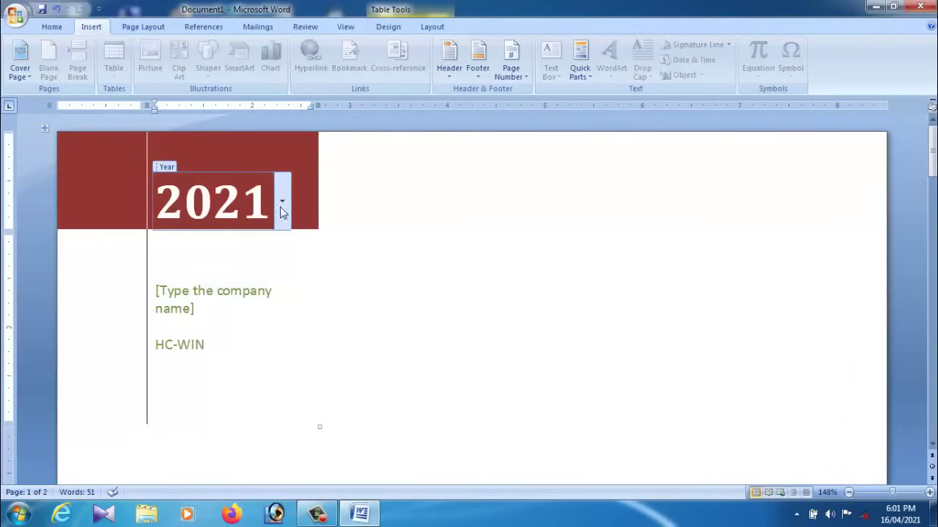
pyautogui.click(339, 308)
# - Select the company name placeholder and the HC-WIN author text on the cover
pyautogui.click(188, 304)
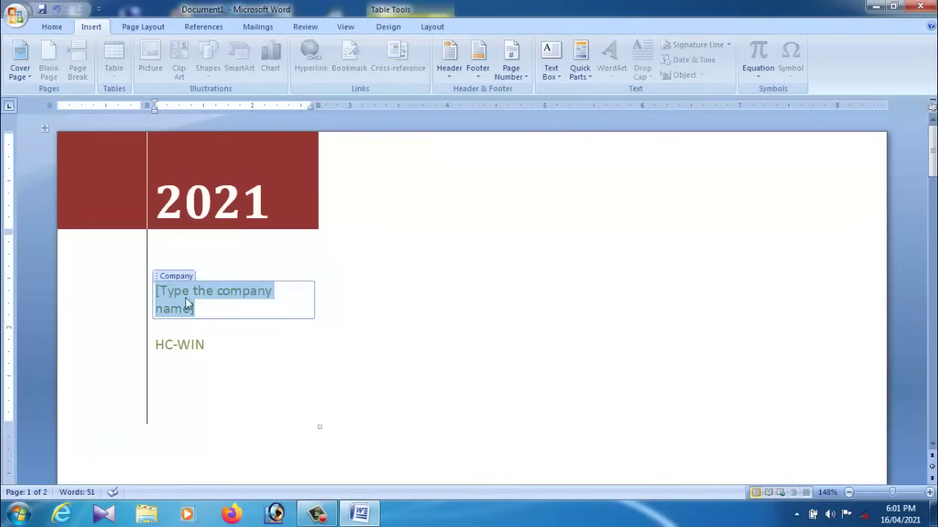
pyautogui.click(209, 351)
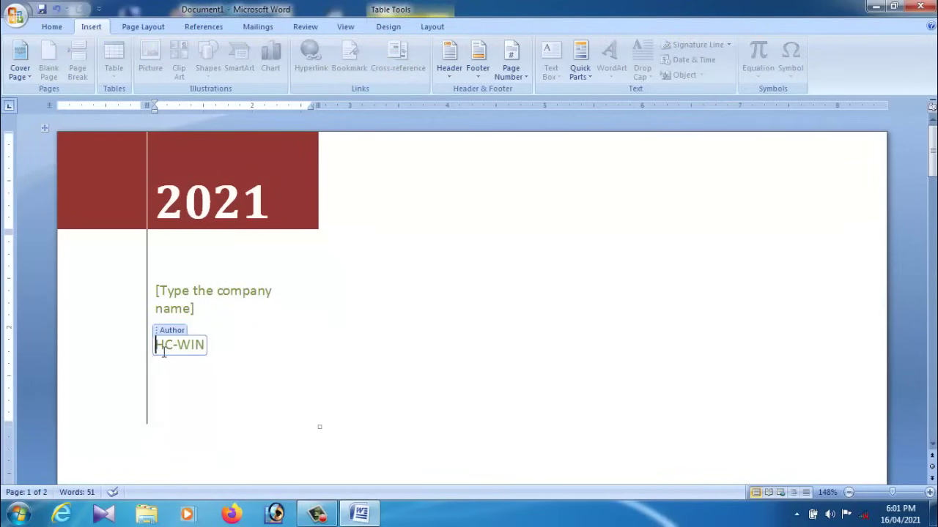
pyautogui.moveTo(163, 353); pyautogui.dragTo(210, 352)
pyautogui.click(303, 364)
# - Add a blank line above the cover's document title placeholder
pyautogui.scroll(-3, 511, 377)
pyautogui.scroll(-3, 510, 377)
pyautogui.scroll(-3, 515, 373)
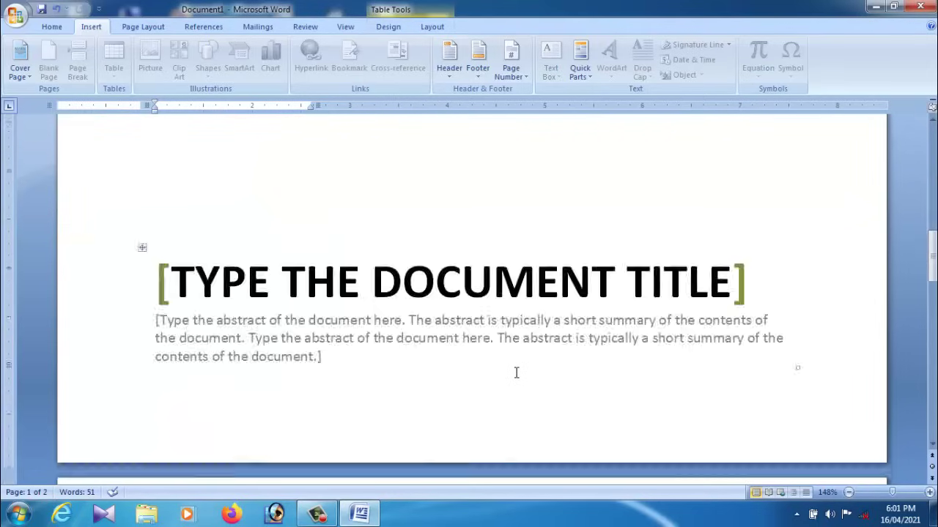
pyautogui.scroll(-5, 516, 372)
pyautogui.scroll(-2, 516, 373)
pyautogui.scroll(-2, 516, 373)
pyautogui.scroll(-2, 515, 373)
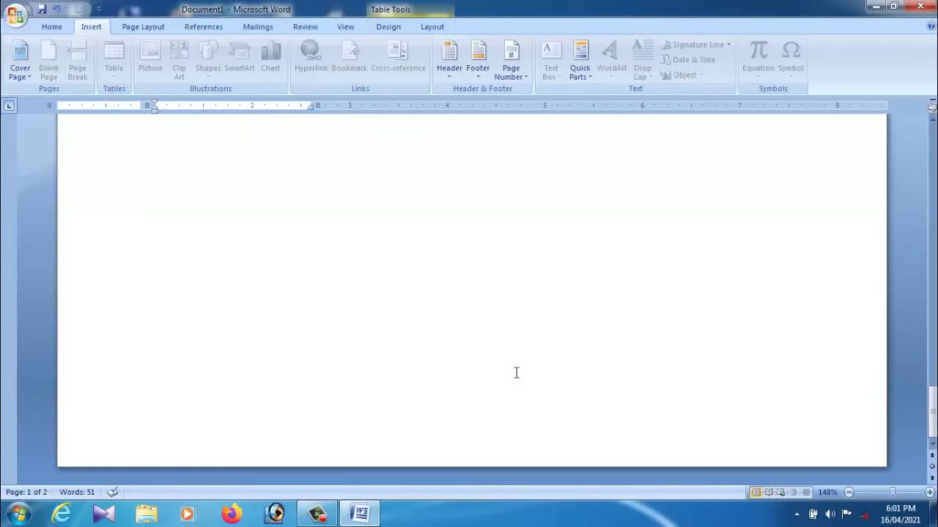
pyautogui.scroll(2, 516, 373)
pyautogui.scroll(3, 517, 374)
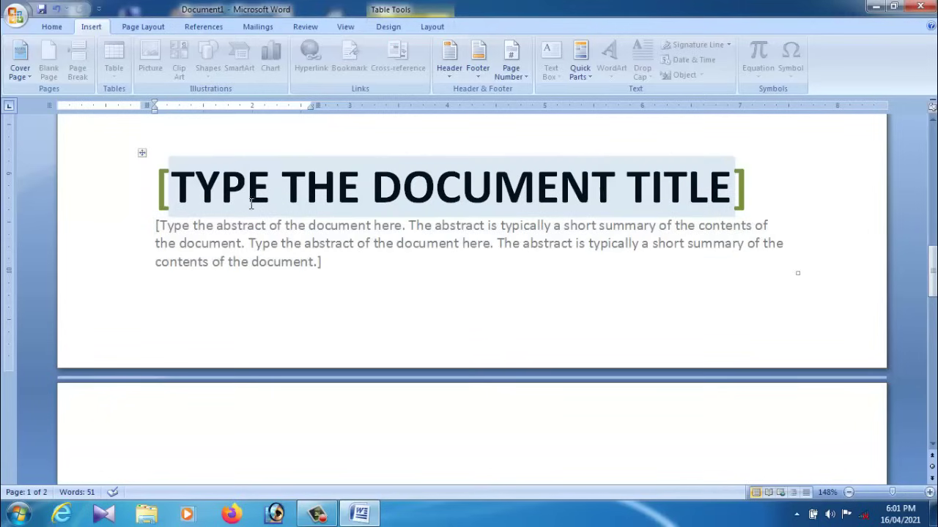
pyautogui.press('Return')
pyautogui.scroll(2, 329, 320)
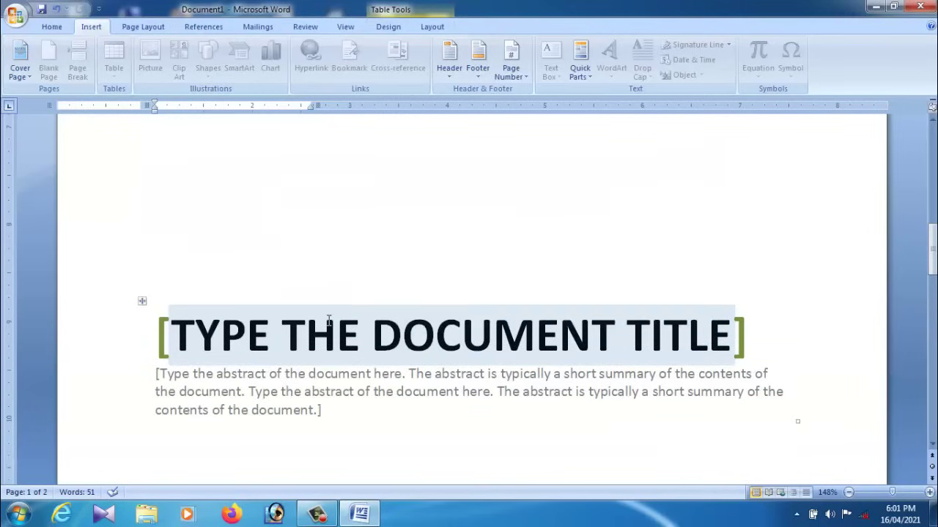
pyautogui.click(374, 435)
pyautogui.scroll(5, 366, 432)
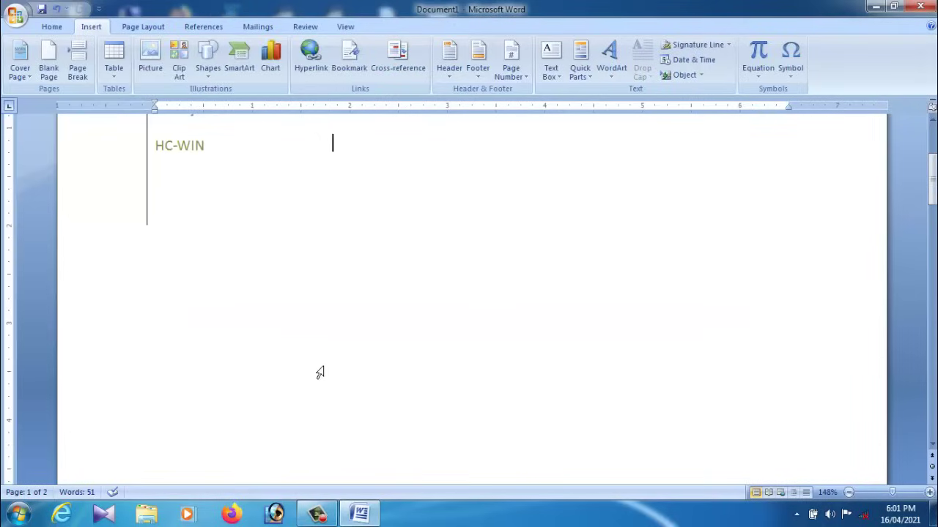
pyautogui.scroll(3, 308, 352)
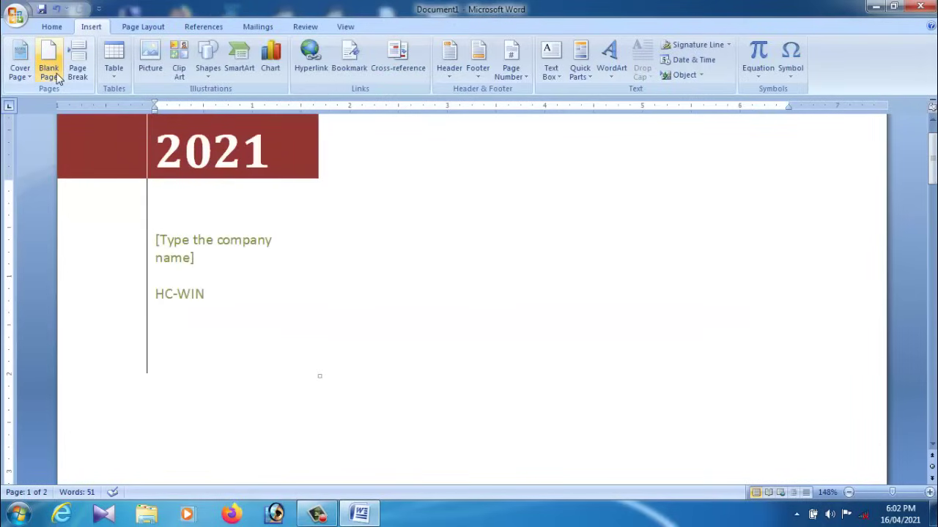
pyautogui.scroll(-5, 413, 416)
pyautogui.scroll(-6, 412, 416)
pyautogui.scroll(-3, 421, 419)
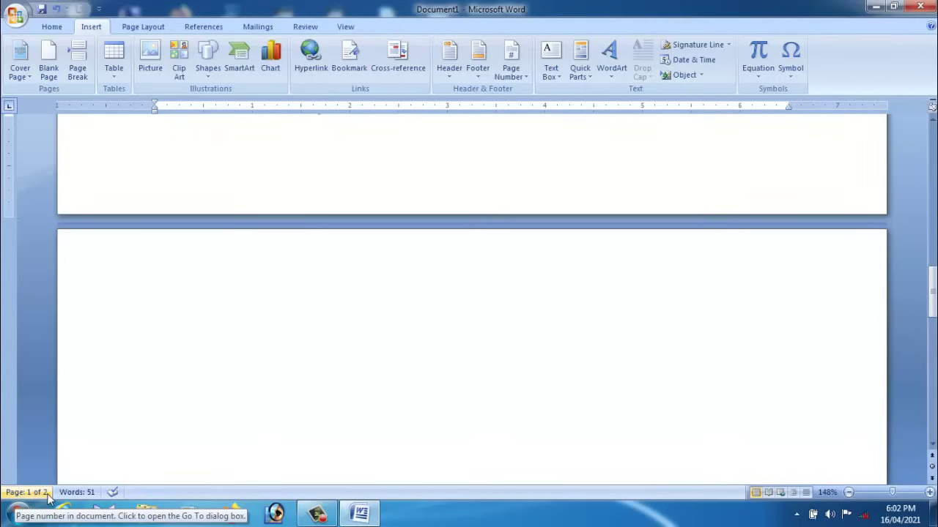
pyautogui.click(346, 368)
pyautogui.scroll(-5, 347, 368)
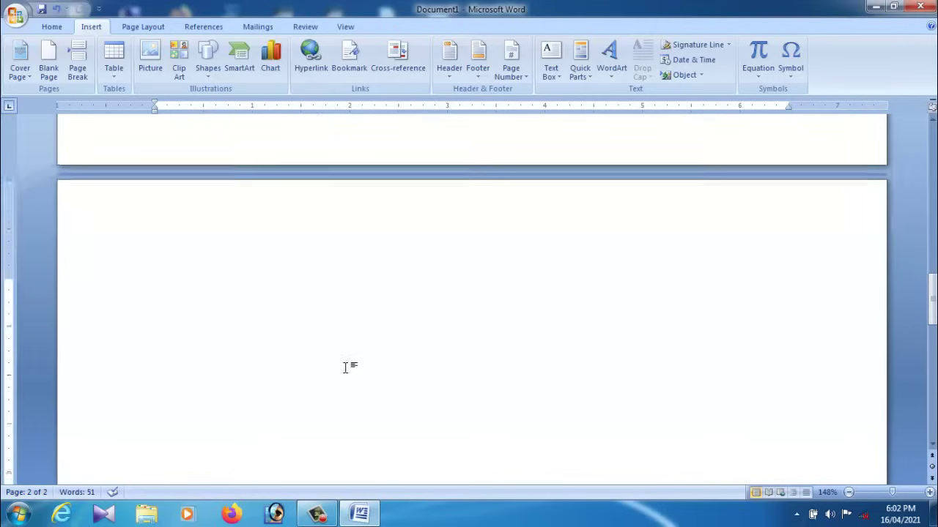
pyautogui.scroll(-2, 347, 367)
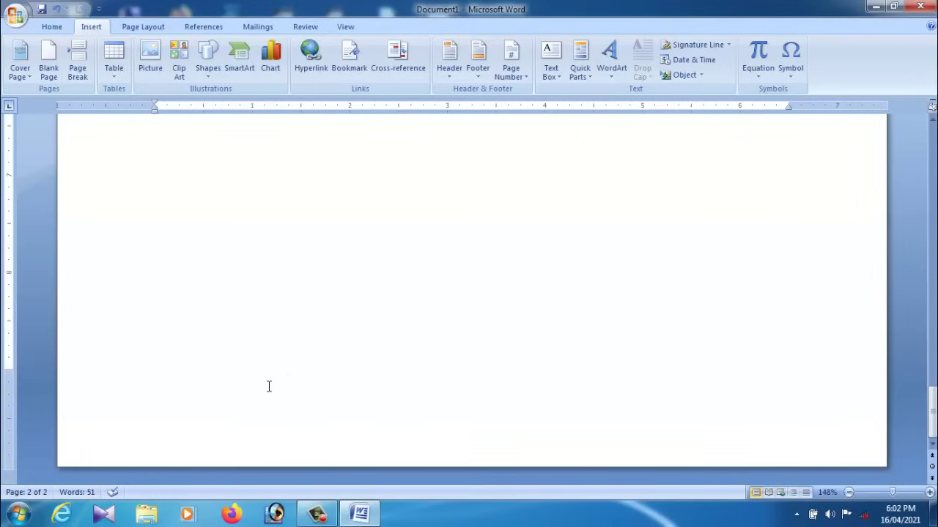
pyautogui.click(55, 77)
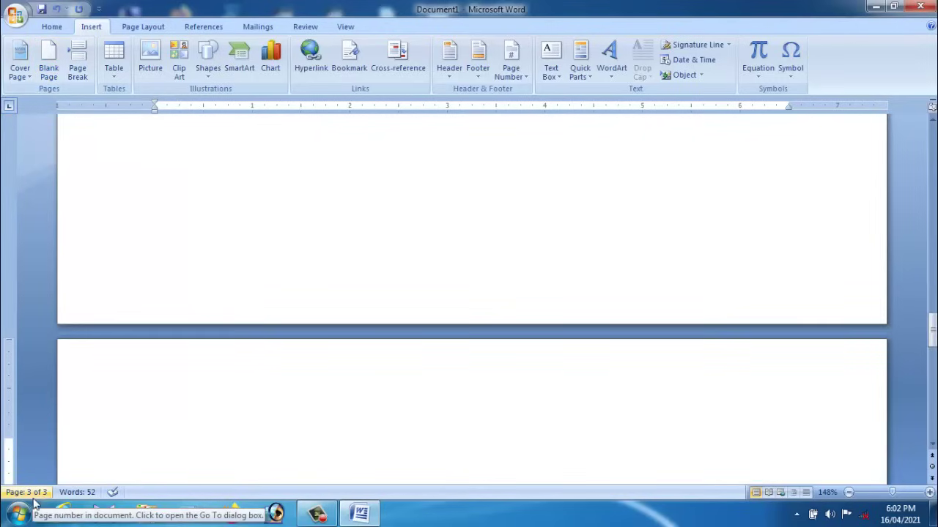
pyautogui.scroll(-4, 245, 336)
pyautogui.scroll(-1, 245, 337)
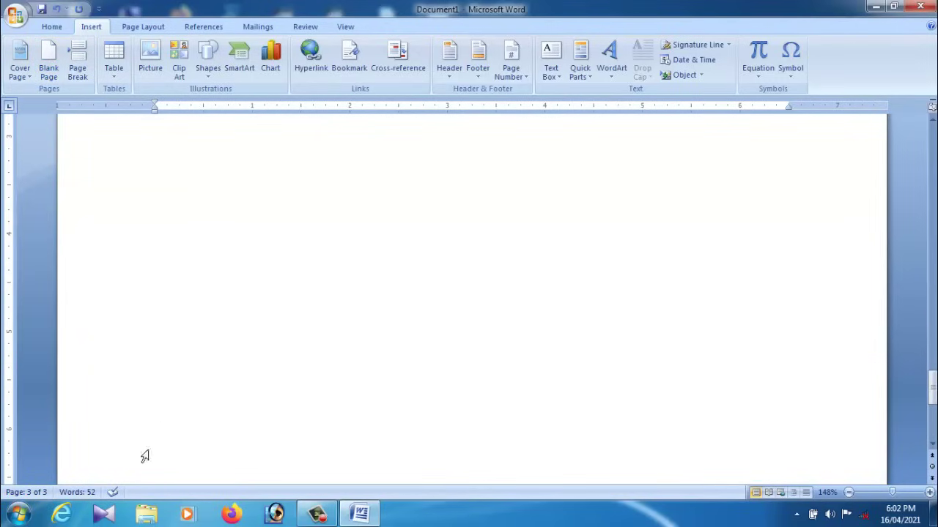
pyautogui.click(48, 62)
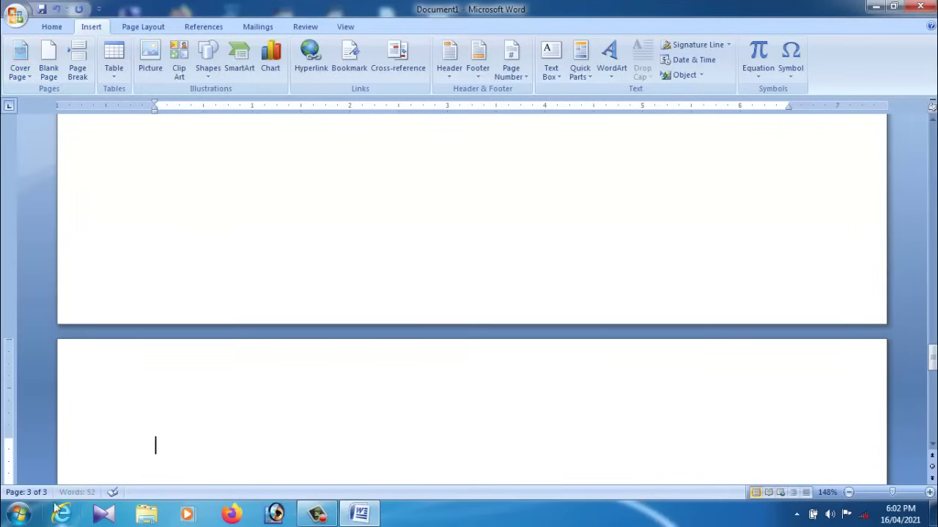
pyautogui.click(26, 493)
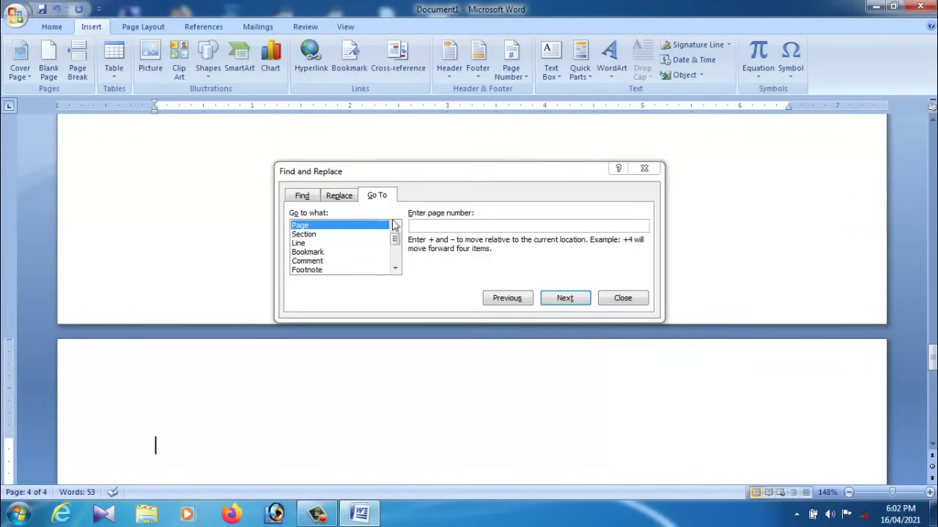
pyautogui.click(630, 302)
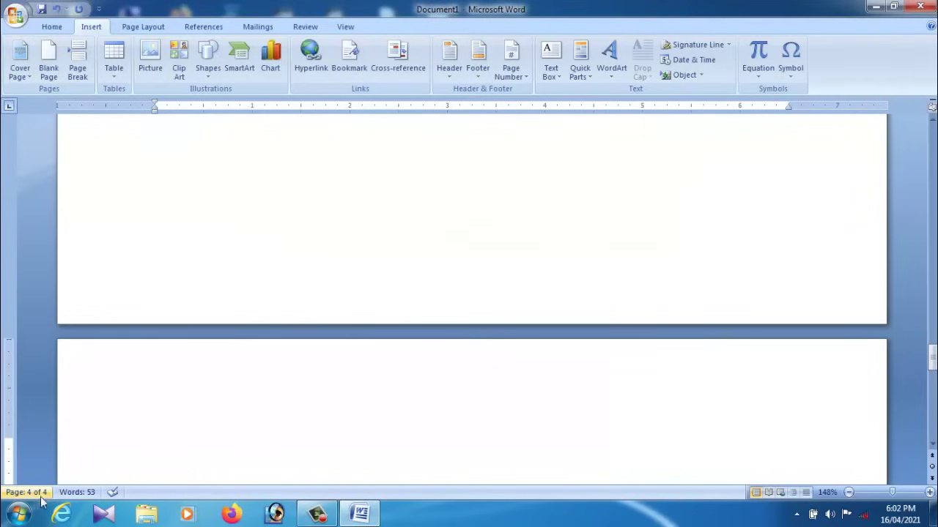
pyautogui.click(48, 73)
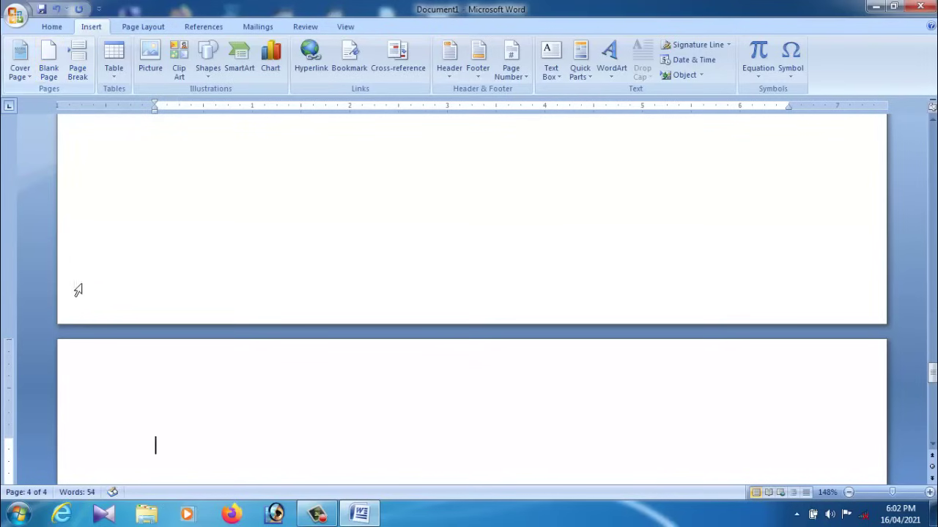
pyautogui.click(25, 492)
pyautogui.click(623, 300)
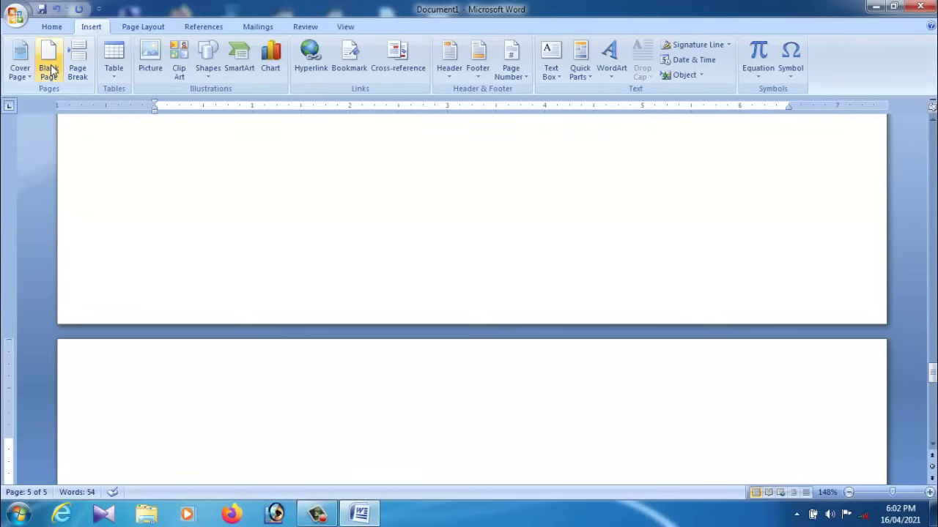
pyautogui.click(238, 256)
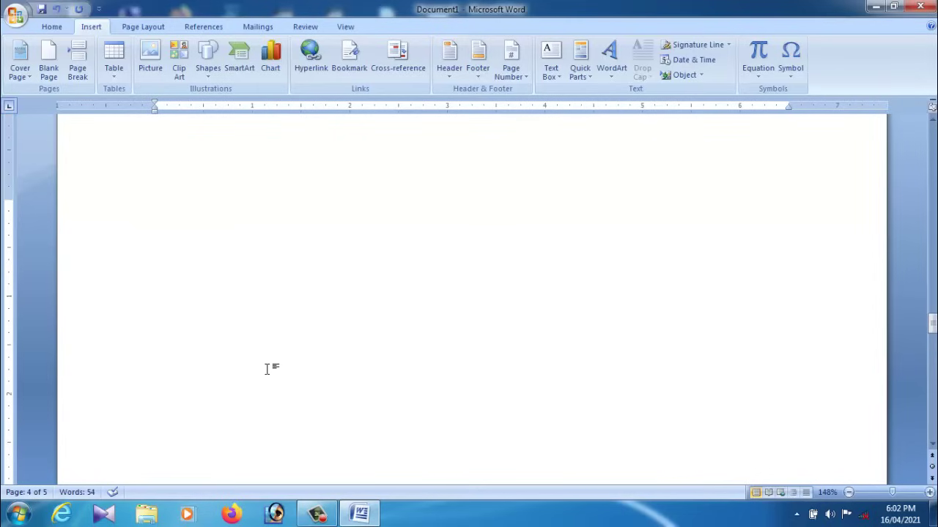
pyautogui.scroll(2, 264, 370)
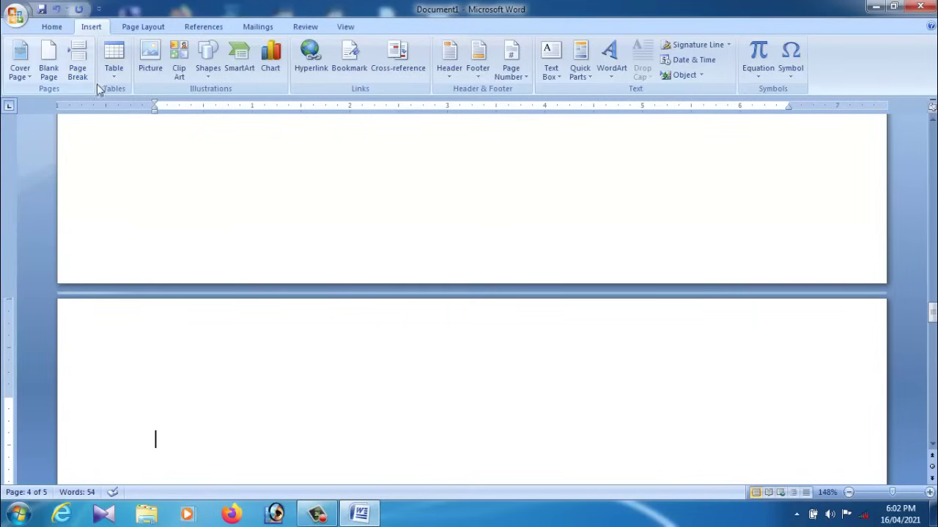
pyautogui.scroll(3, 333, 256)
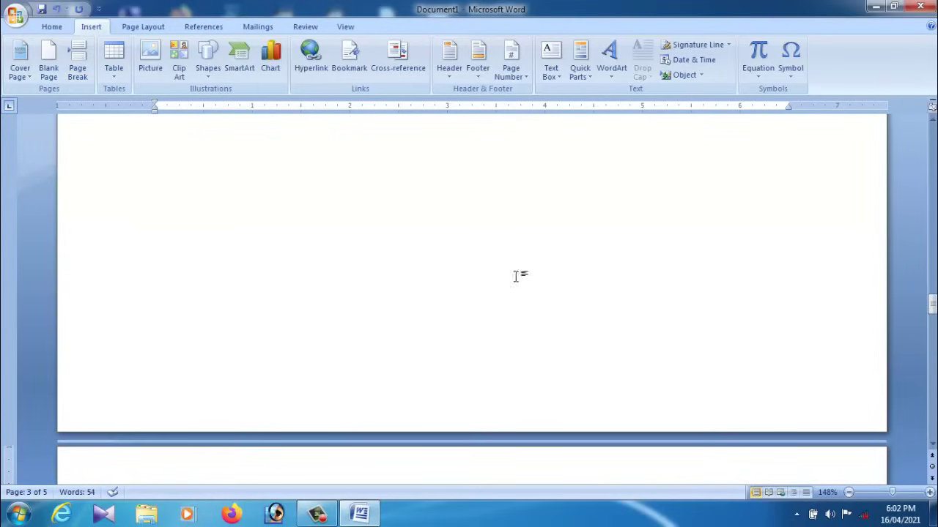
pyautogui.scroll(-8, 388, 338)
pyautogui.scroll(-5, 414, 336)
pyautogui.scroll(-8, 423, 337)
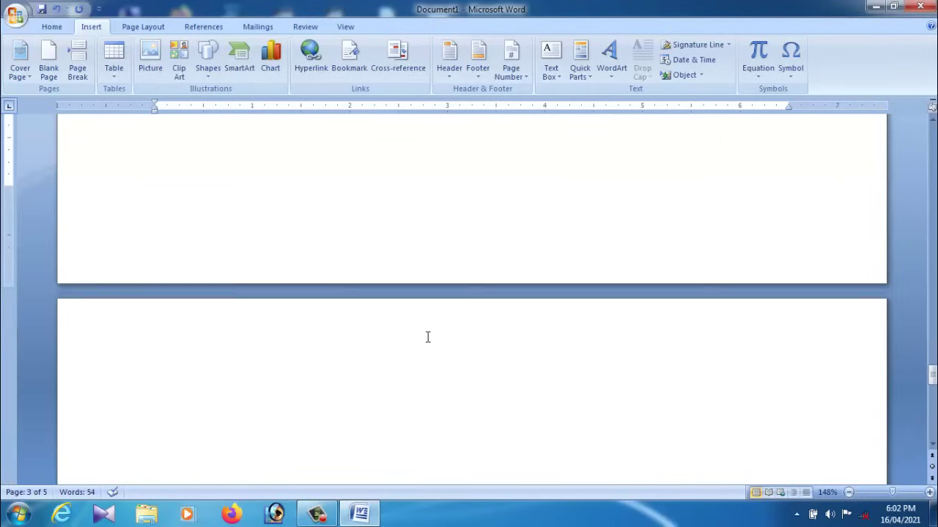
pyautogui.scroll(-6, 428, 337)
pyautogui.scroll(-5, 429, 334)
pyautogui.scroll(-6, 432, 335)
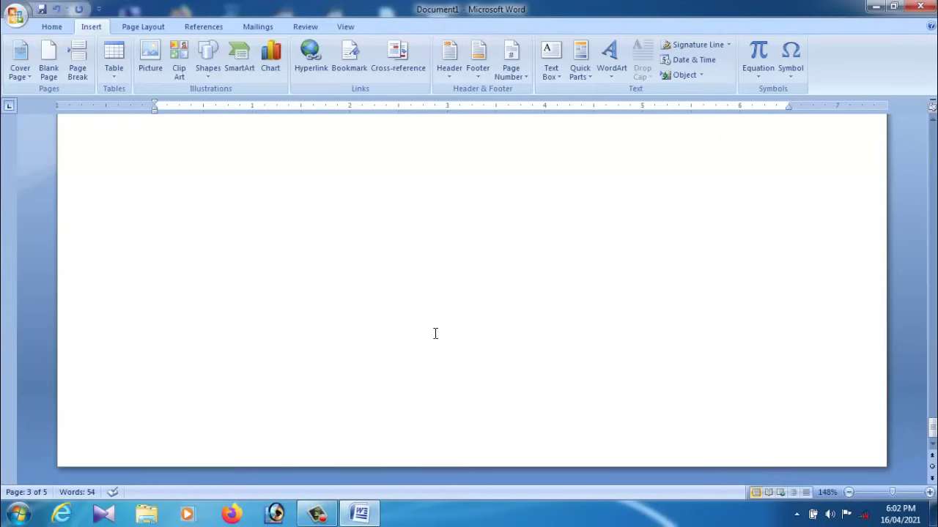
# - Bring up the right-click menus on the blank page and dismiss them without choosing anything
pyautogui.rightClick(450, 222)
pyautogui.click(324, 183)
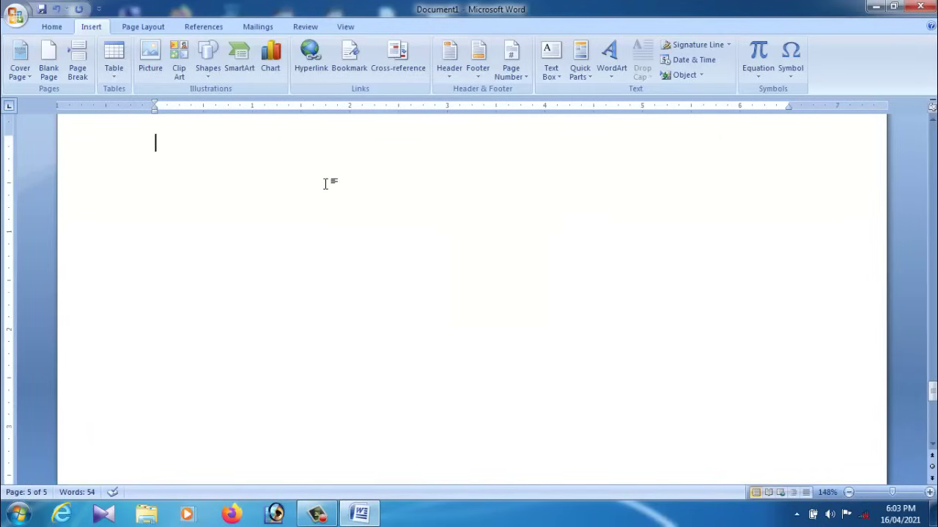
pyautogui.rightClick(325, 183)
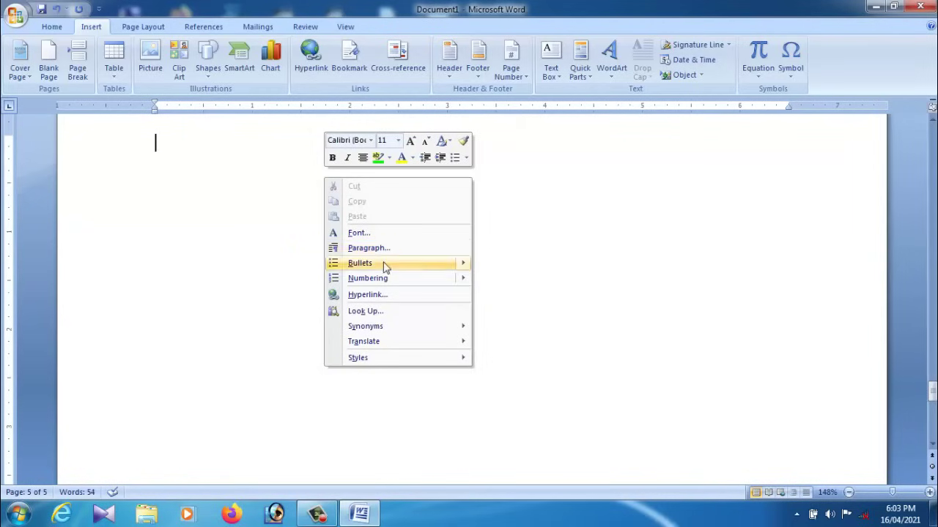
pyautogui.moveTo(390, 282)
pyautogui.moveTo(389, 358)
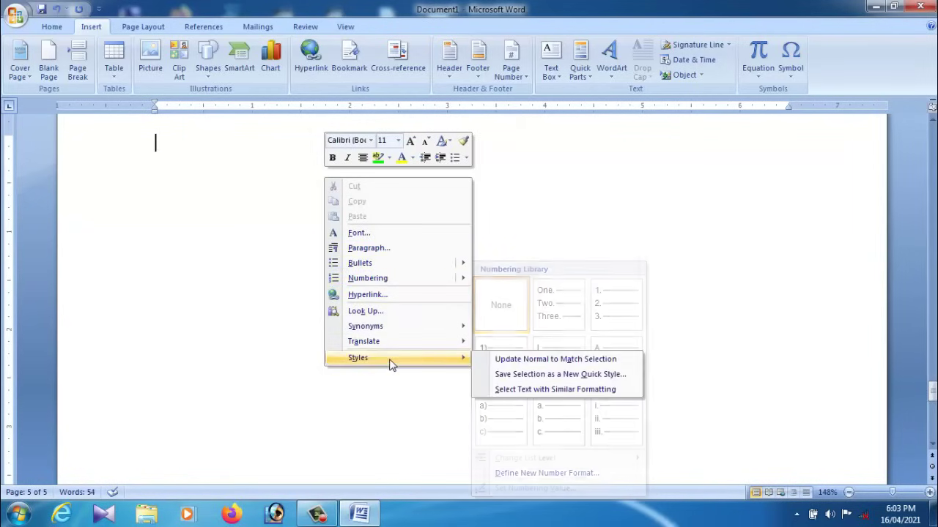
pyautogui.click(205, 268)
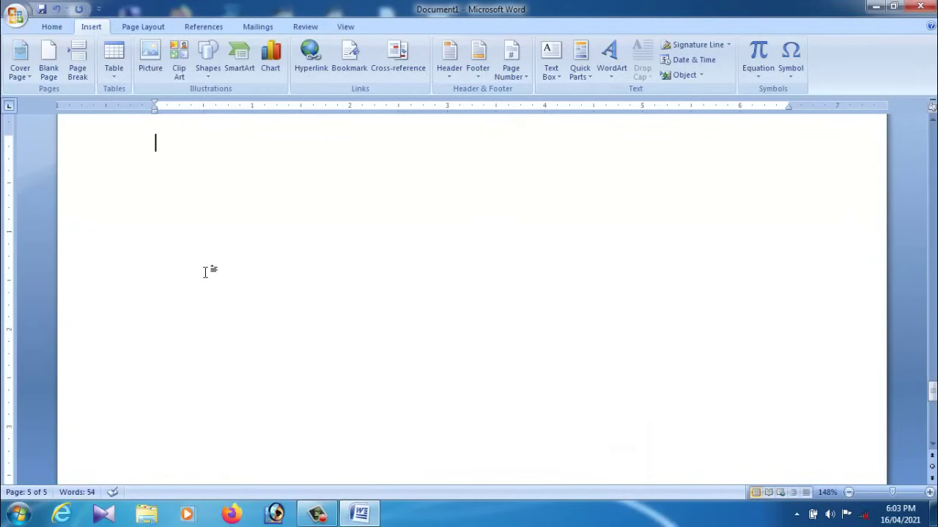
# - Add new pages with Page Break and Ctrl+Enter, bringing the document to 8 pages
pyautogui.click(77, 73)
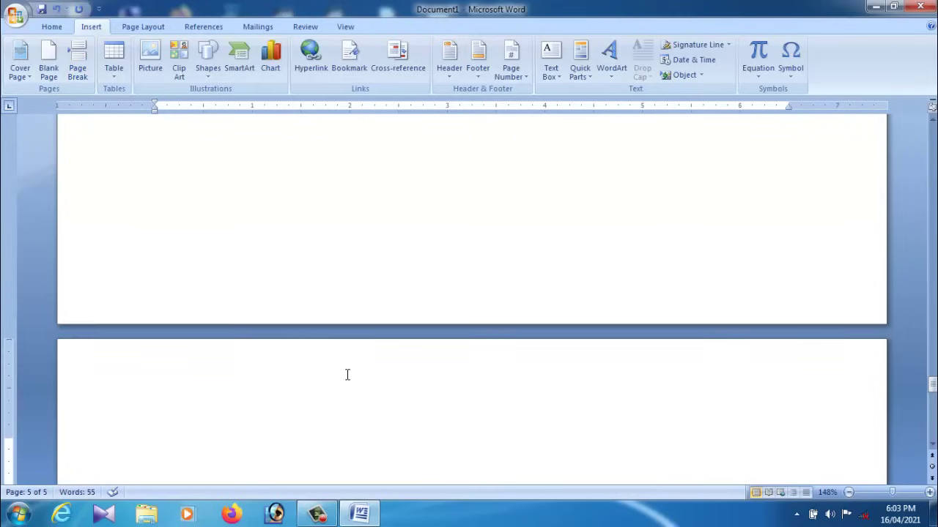
pyautogui.scroll(-3, 347, 375)
pyautogui.scroll(-3, 349, 347)
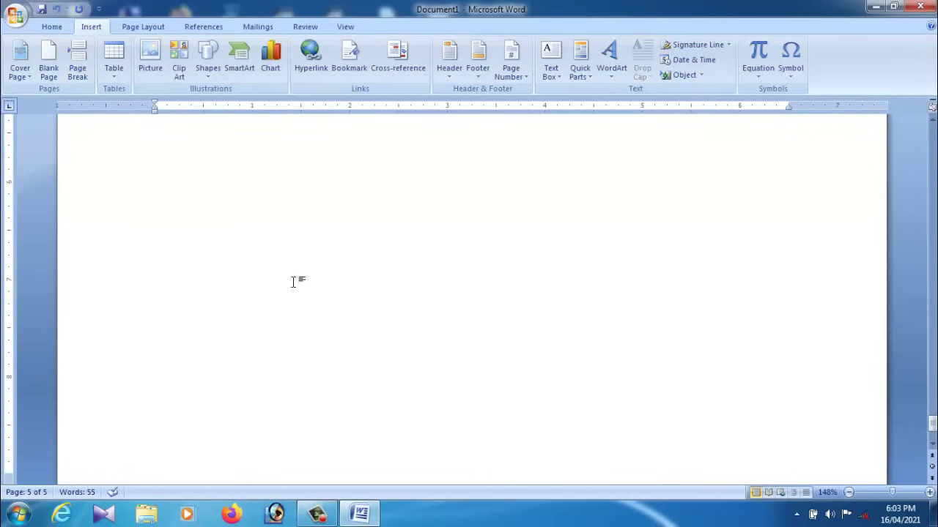
pyautogui.click(79, 69)
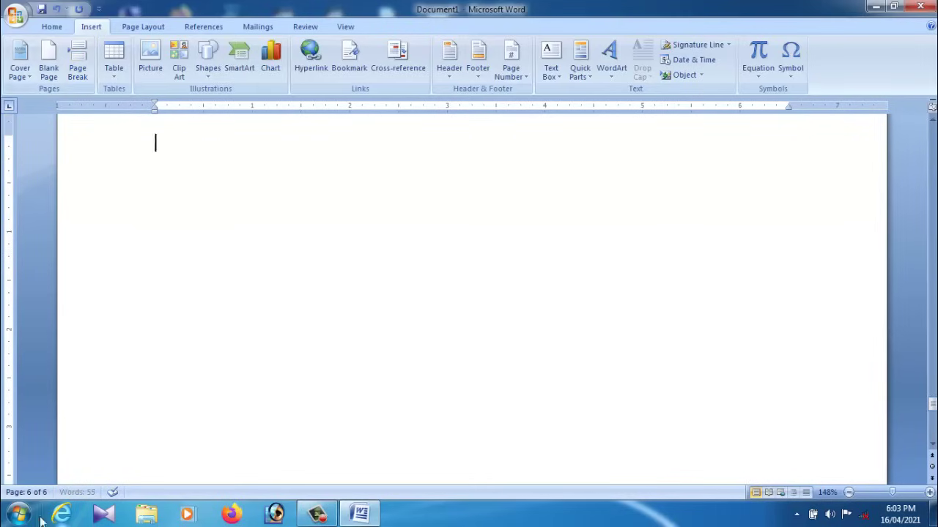
pyautogui.hotkey('ctrl', 'Return')
pyautogui.click(79, 71)
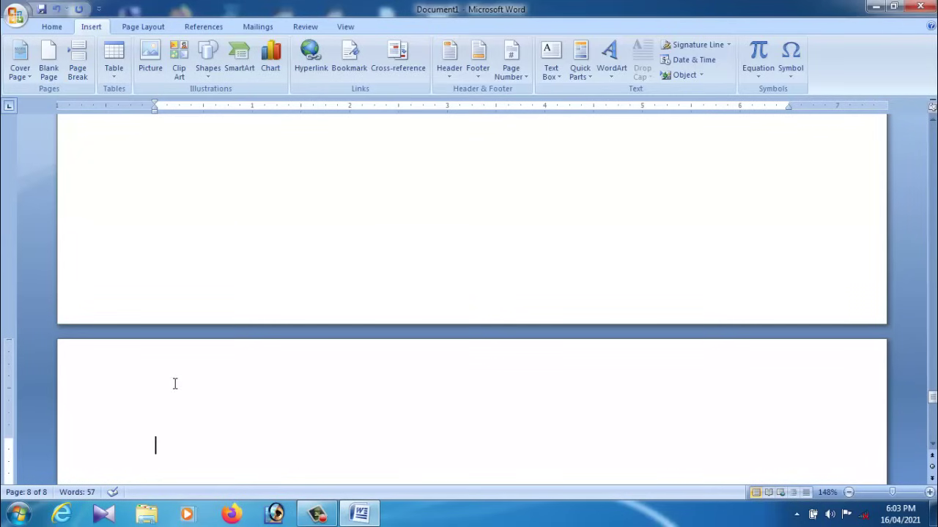
# - Backspace away the page breaks until the status bar shows Page 1 of 1
pyautogui.press('BackSpace')
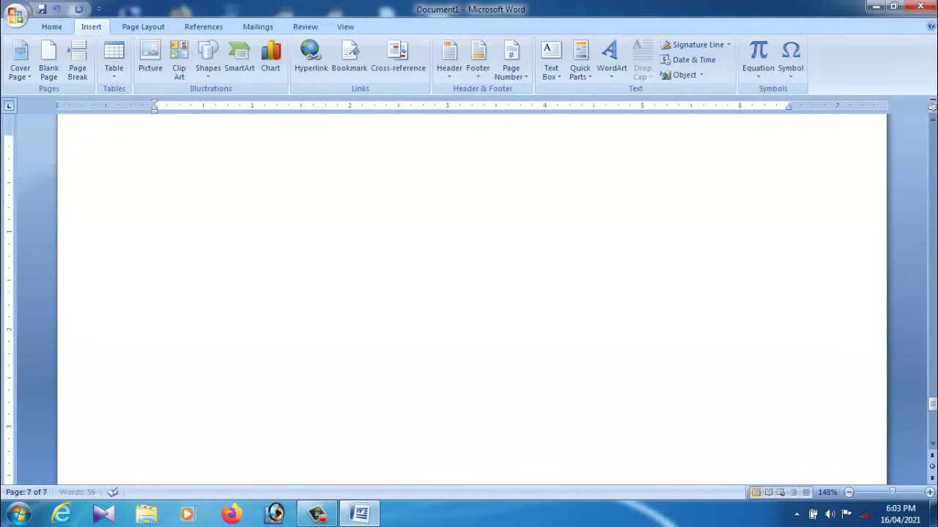
pyautogui.press('BackSpace')
pyautogui.press('BackSpace')
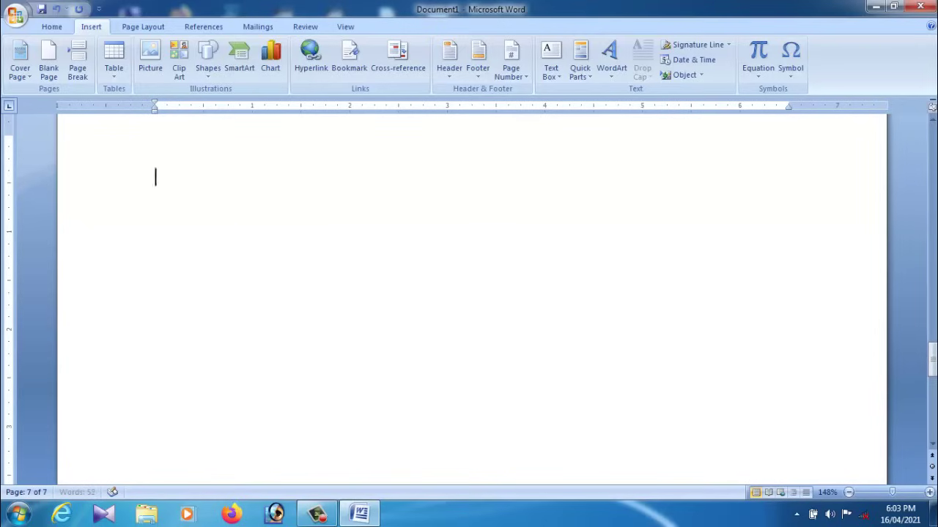
pyautogui.press('BackSpace')
pyautogui.press('BackSpace')
pyautogui.press('BackSpace')
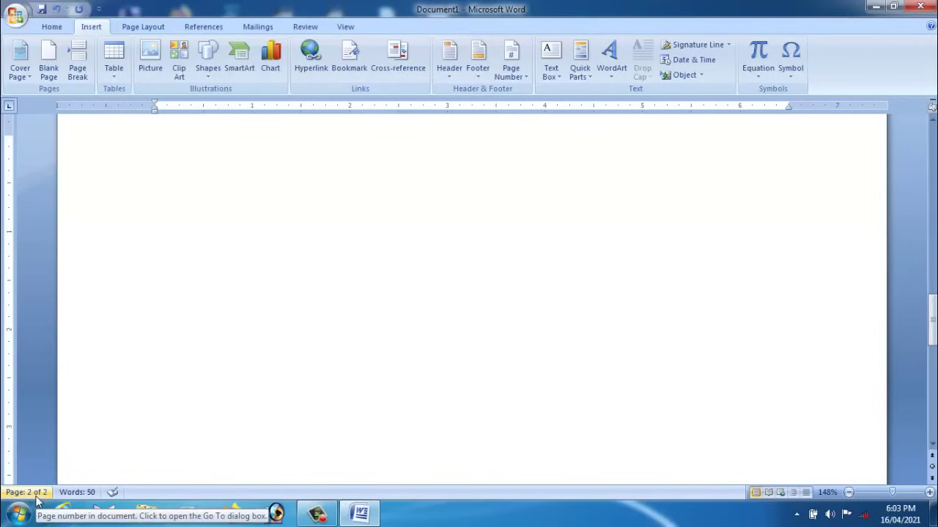
pyautogui.press('BackSpace')
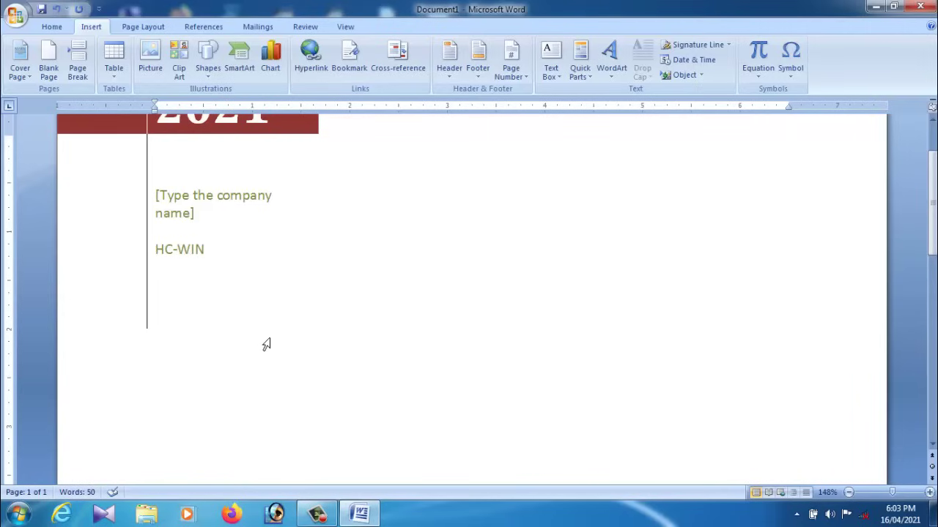
pyautogui.press('BackSpace')
pyautogui.scroll(3, 269, 345)
pyautogui.scroll(3, 270, 345)
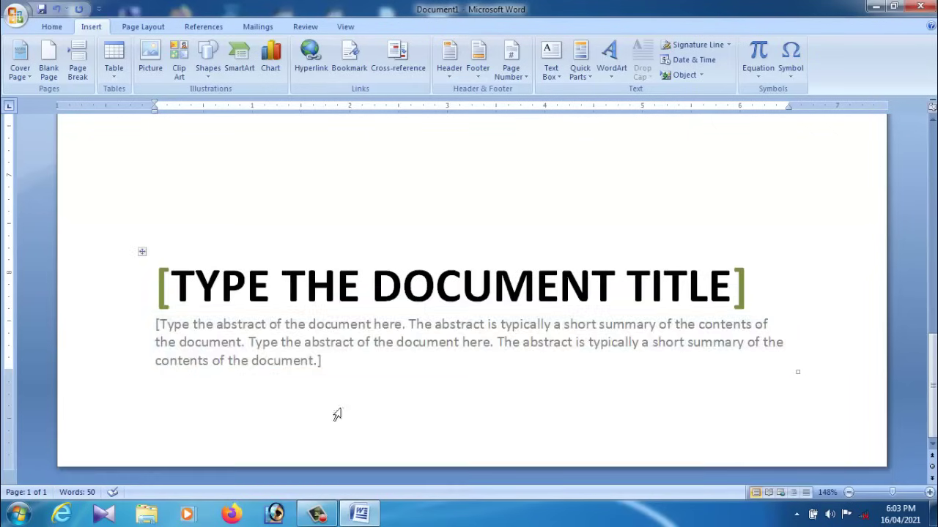
pyautogui.scroll(3, 366, 396)
pyautogui.scroll(-3, 365, 396)
pyautogui.scroll(-3, 365, 396)
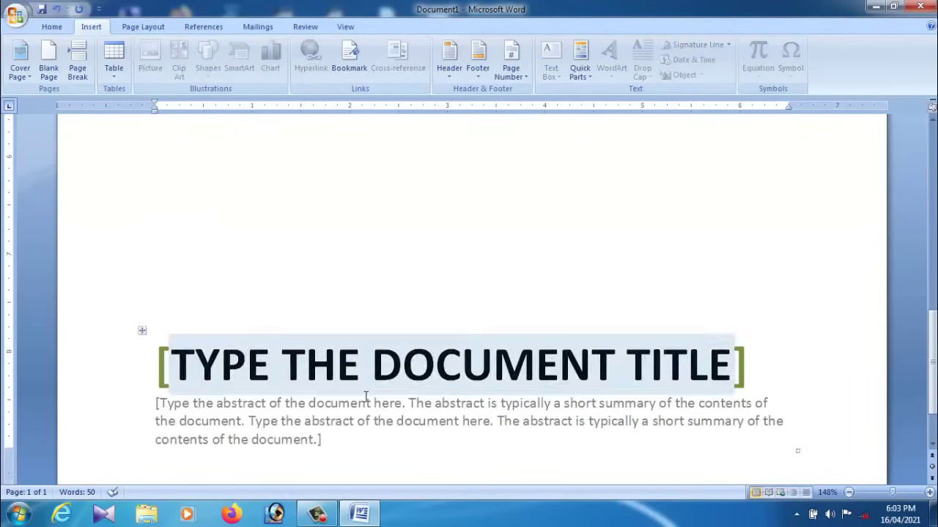
pyautogui.scroll(-2, 367, 395)
pyautogui.scroll(-3, 368, 394)
pyautogui.scroll(5, 368, 393)
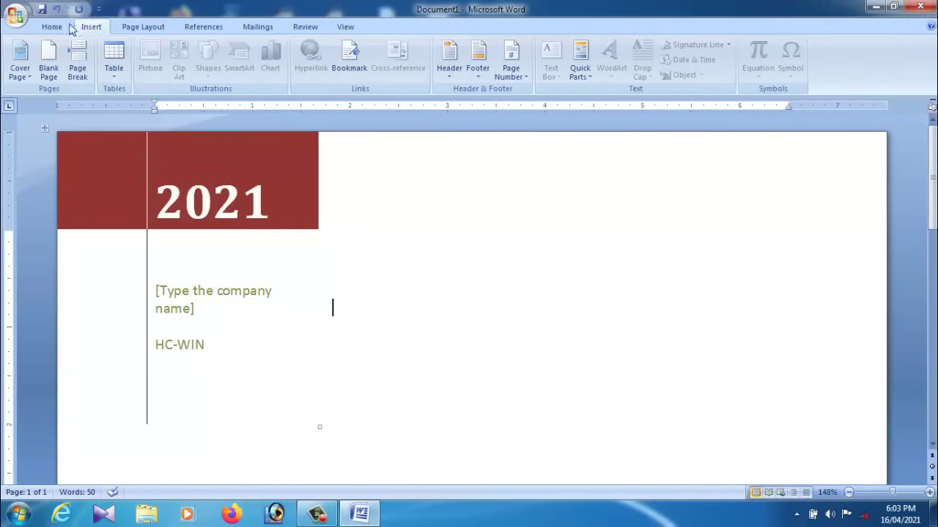
# - Browse the New Document template categories, then create Document2 from the Blank document template
pyautogui.click(16, 20)
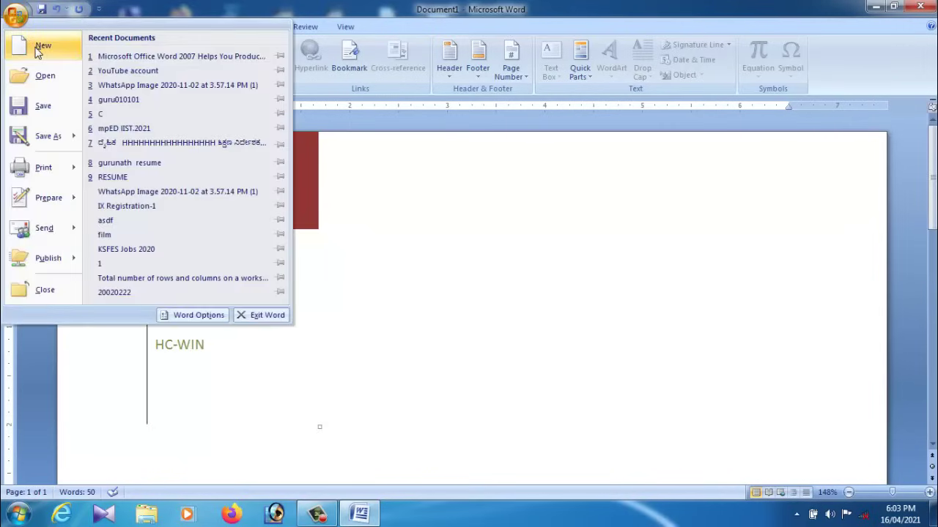
pyautogui.click(37, 46)
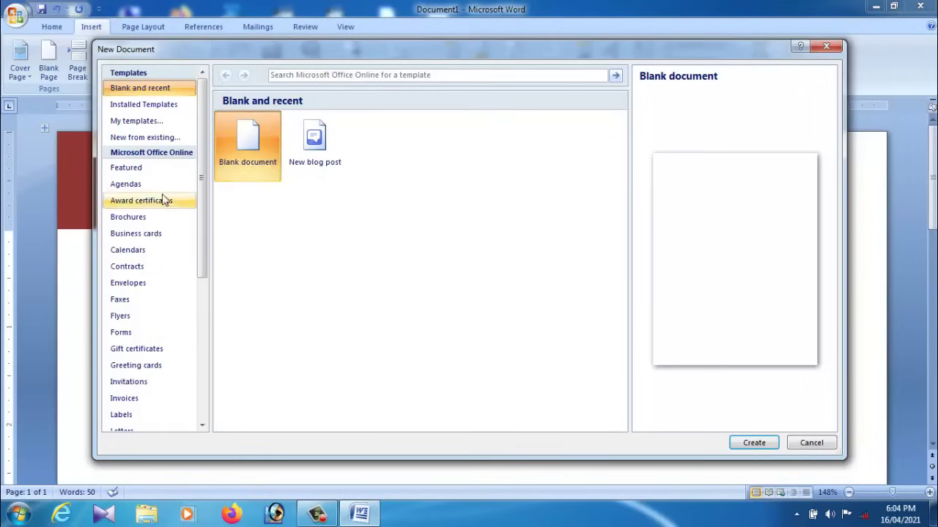
pyautogui.click(146, 171)
pyautogui.click(150, 189)
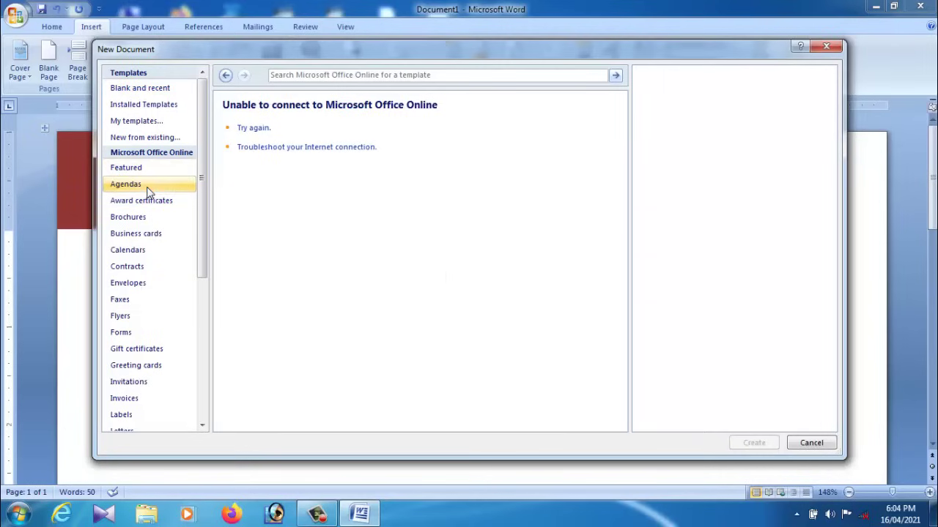
pyautogui.click(151, 205)
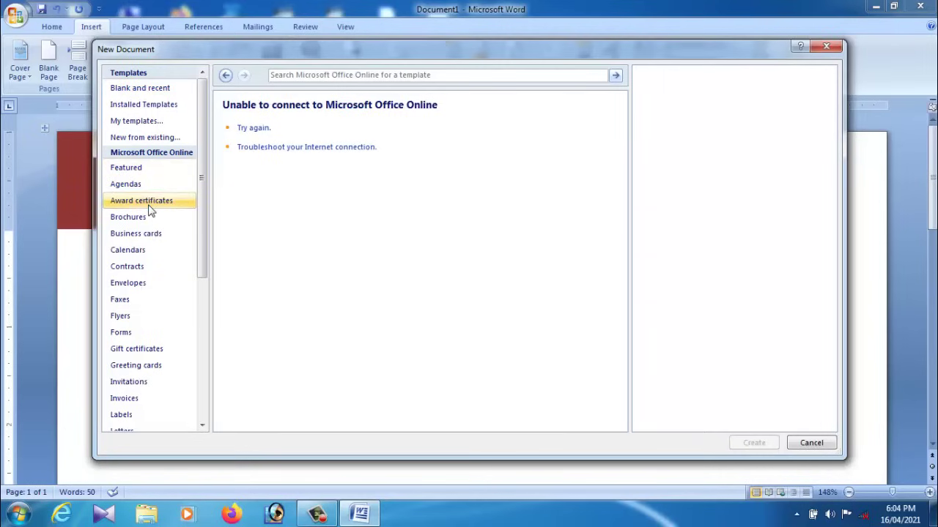
pyautogui.click(145, 141)
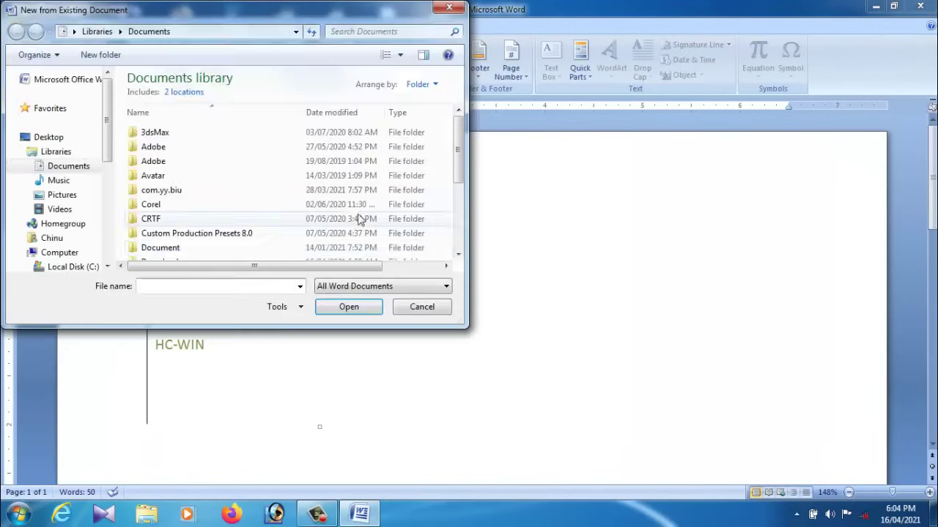
pyautogui.click(419, 307)
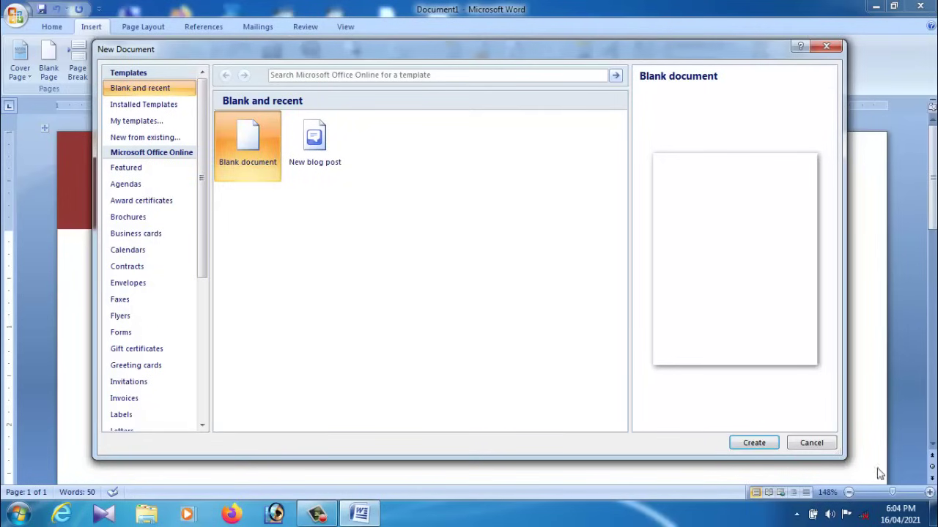
pyautogui.click(754, 443)
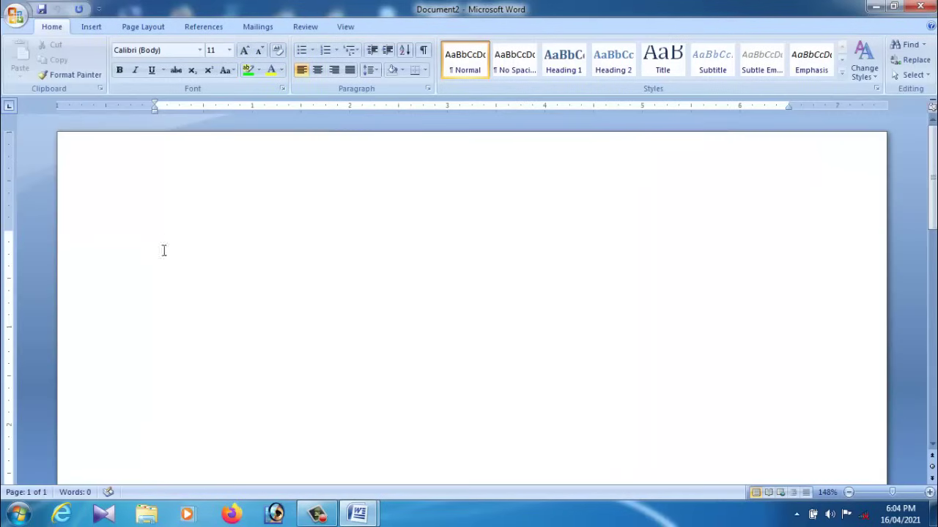
# - Show the Insert commands and open the Table menu, closing it twice without inserting
pyautogui.scroll(-1, 265, 362)
pyautogui.scroll(1, 268, 361)
pyautogui.click(91, 28)
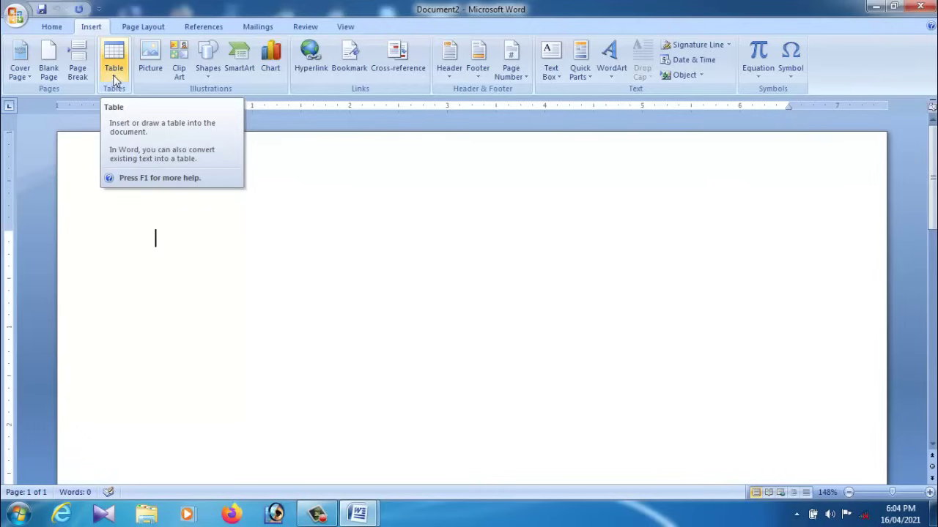
pyautogui.click(115, 80)
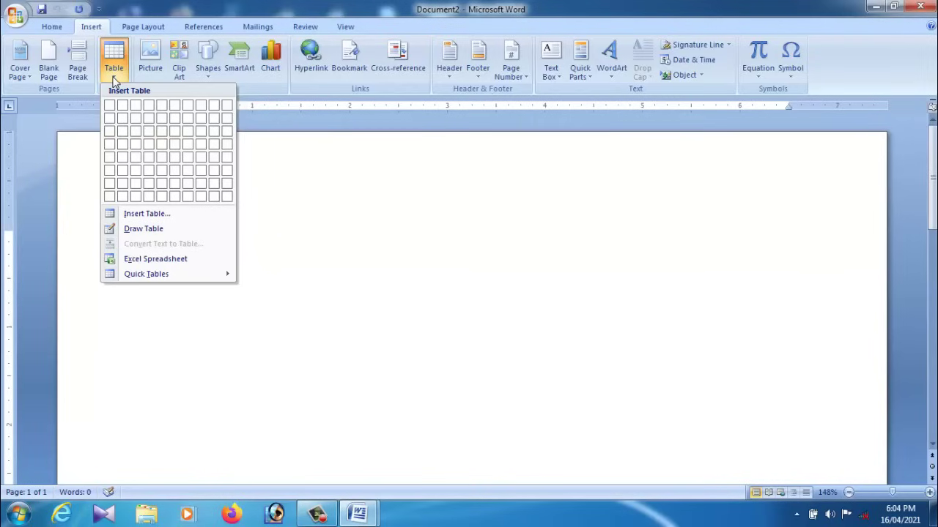
pyautogui.click(332, 176)
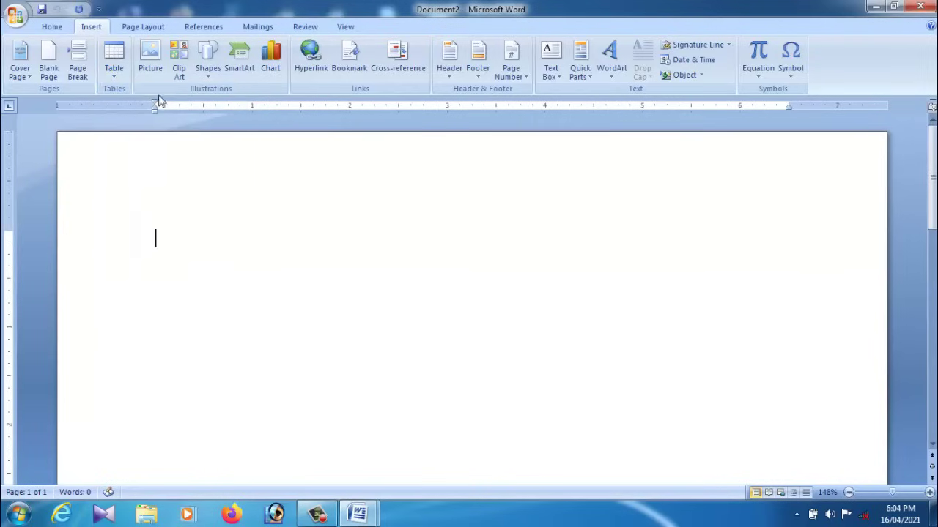
pyautogui.click(113, 80)
pyautogui.click(384, 258)
# - Insert a 1x1 table spanning the page width and place the caret in its cell
pyautogui.click(112, 79)
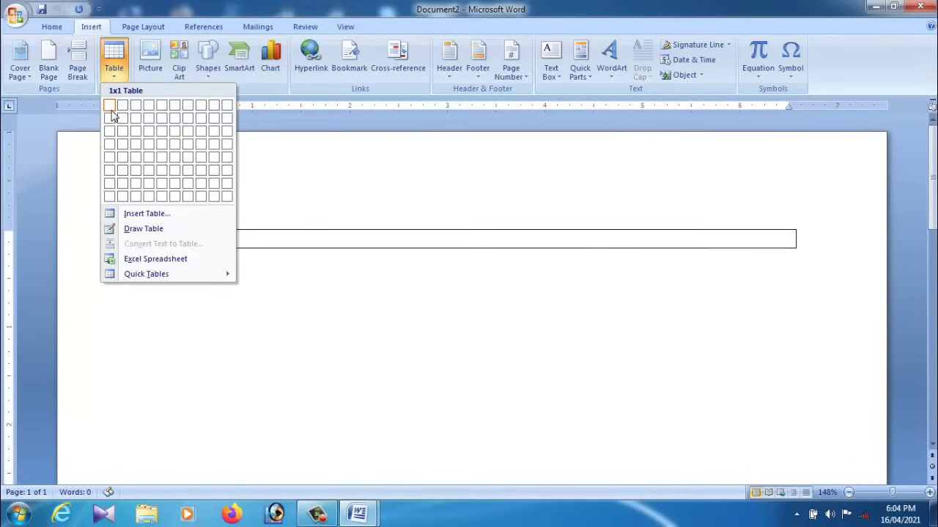
pyautogui.click(112, 115)
pyautogui.click(172, 253)
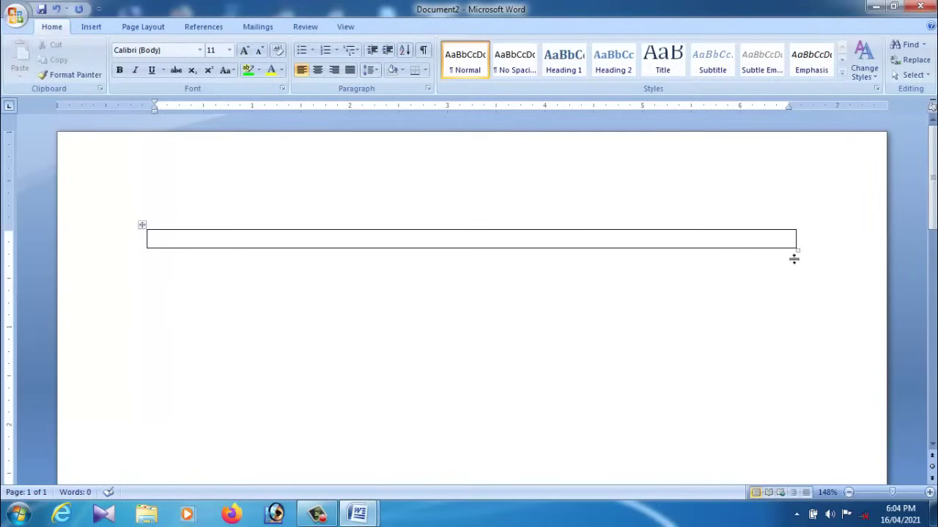
pyautogui.click(176, 244)
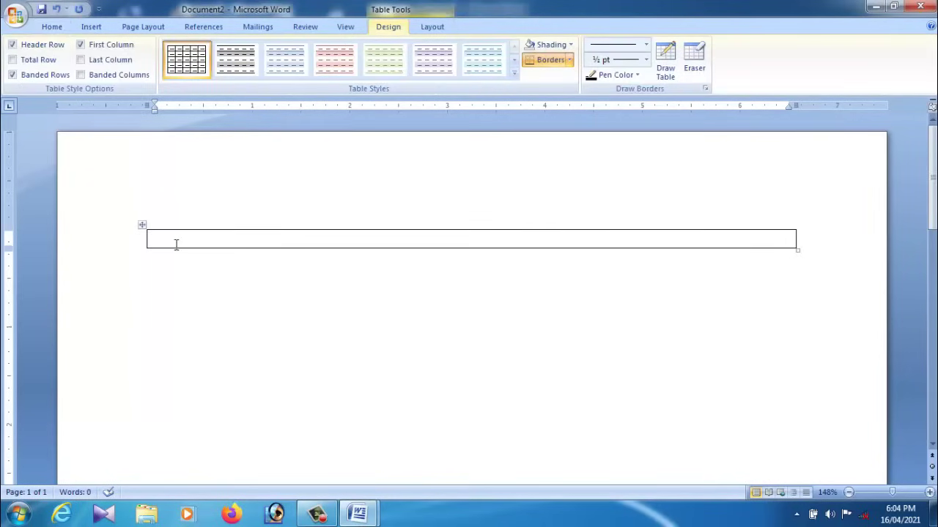
pyautogui.scroll(-3, 381, 375)
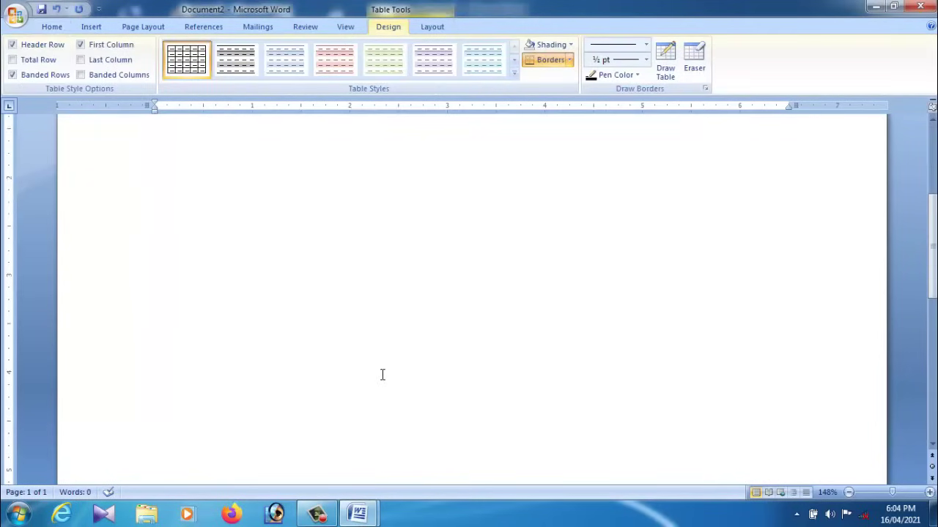
pyautogui.scroll(-5, 382, 375)
pyautogui.scroll(3, 385, 373)
pyautogui.scroll(3, 388, 372)
pyautogui.scroll(3, 389, 372)
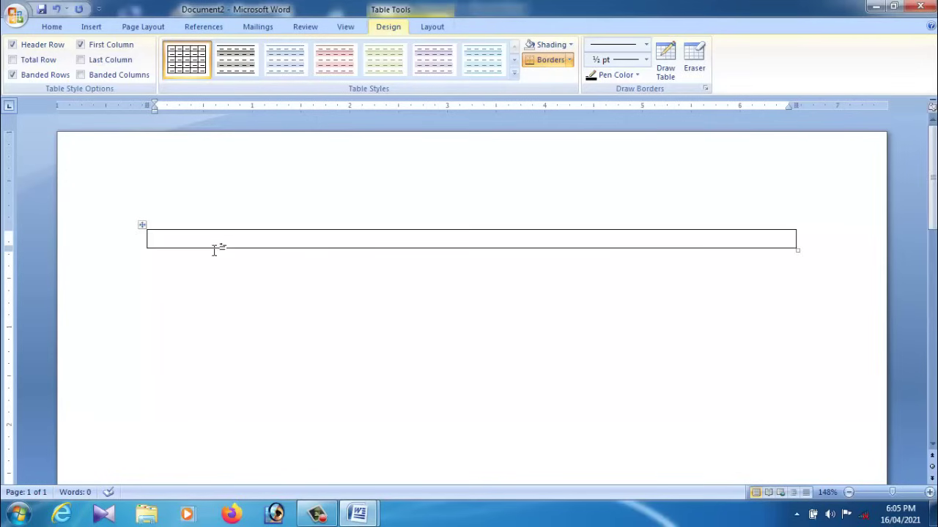
# - Type 'GURU9X COMPUTER EDUCATION CENTER KARANATAK' into the table cell, fixing typos along the way
pyautogui.write('G')
pyautogui.write('URU')
pyautogui.press('BackSpace')
pyautogui.press('BackSpace')
pyautogui.press('BackSpace')
pyautogui.press('BackSpace')
pyautogui.write('GURU')
pyautogui.write('9X ')
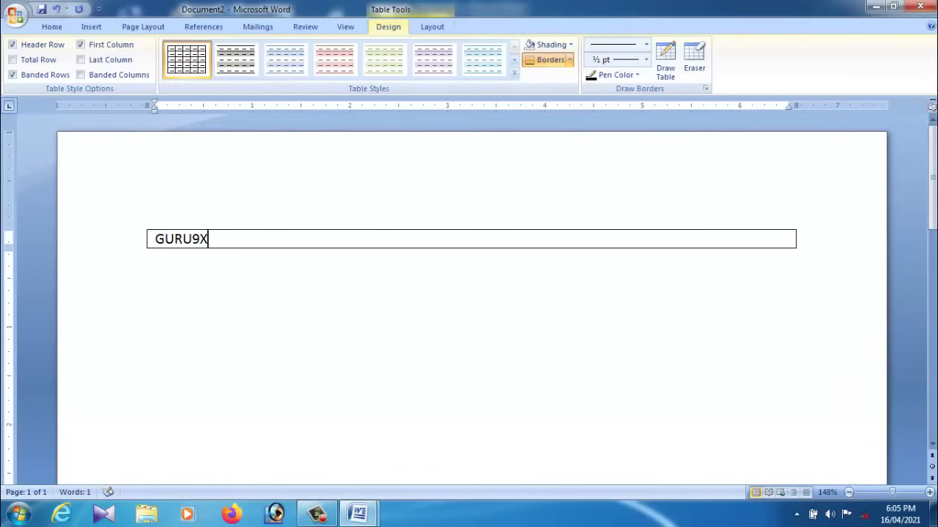
pyautogui.write('COMPU')
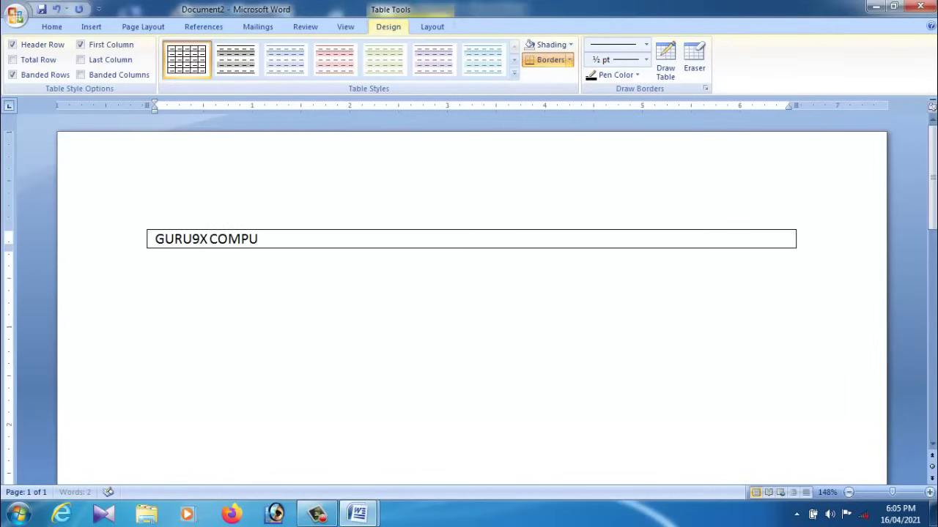
pyautogui.write('TER EDU')
pyautogui.write('CAT')
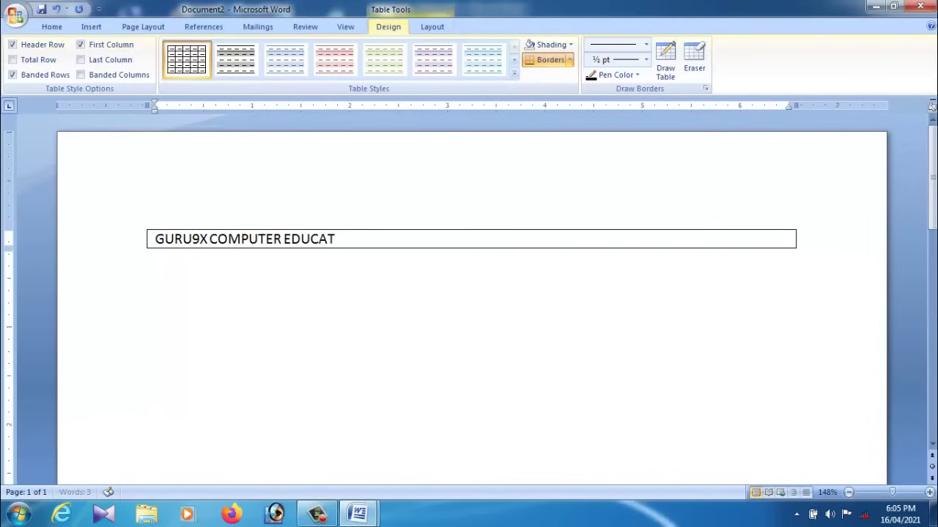
pyautogui.write('ION C')
pyautogui.write('ENTER')
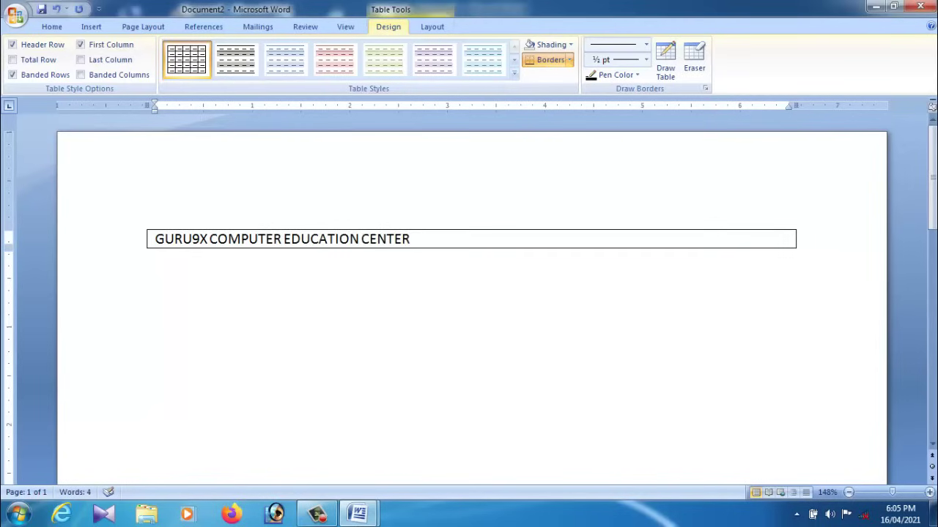
pyautogui.write('  K')
pyautogui.press('BackSpace')
pyautogui.write('KARA')
pyautogui.write('NATAK')
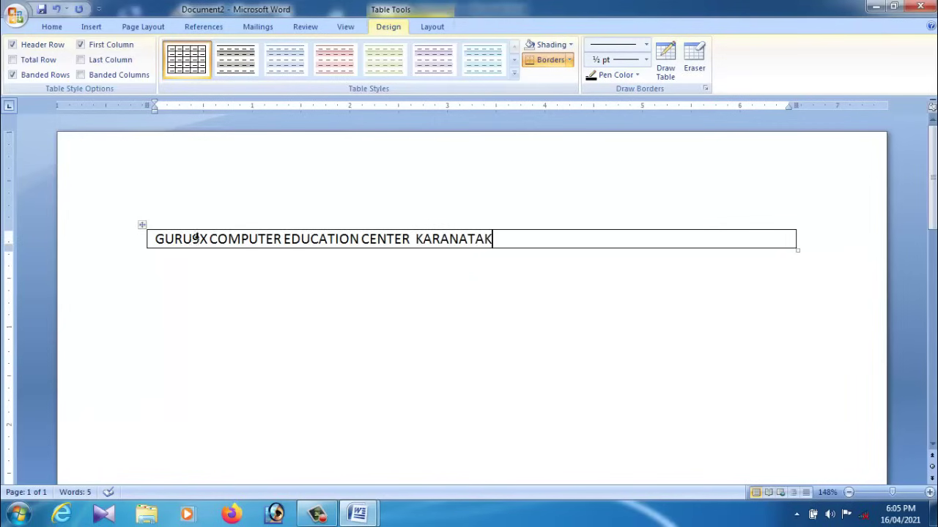
pyautogui.click(398, 329)
pyautogui.click(512, 241)
pyautogui.click(163, 249)
pyautogui.click(523, 280)
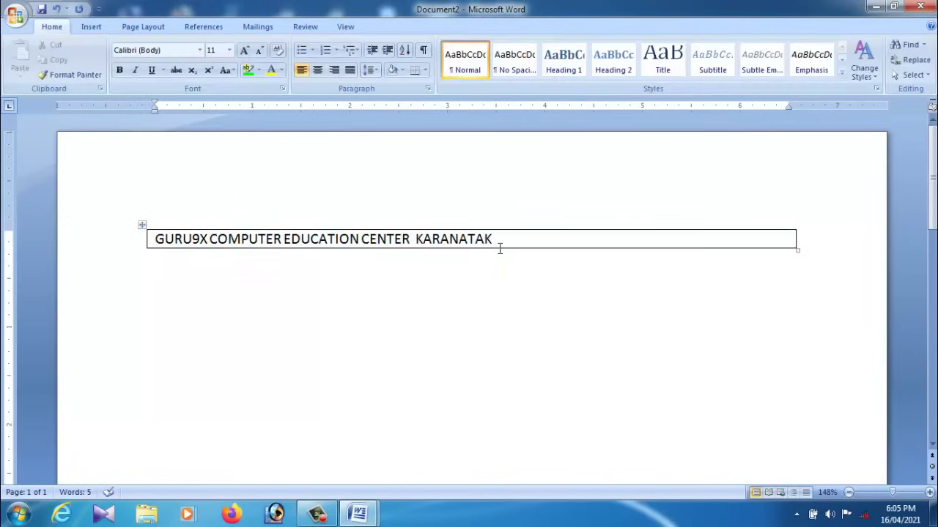
# - Make the selected heading bold at 20 pt using Grow Font and Shrink Font
pyautogui.moveTo(495, 243); pyautogui.dragTo(186, 253)
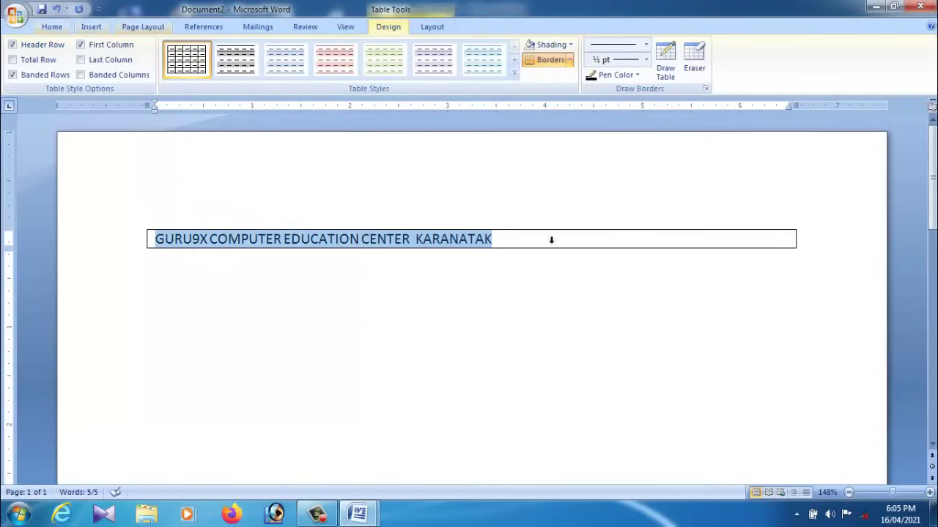
pyautogui.click(53, 27)
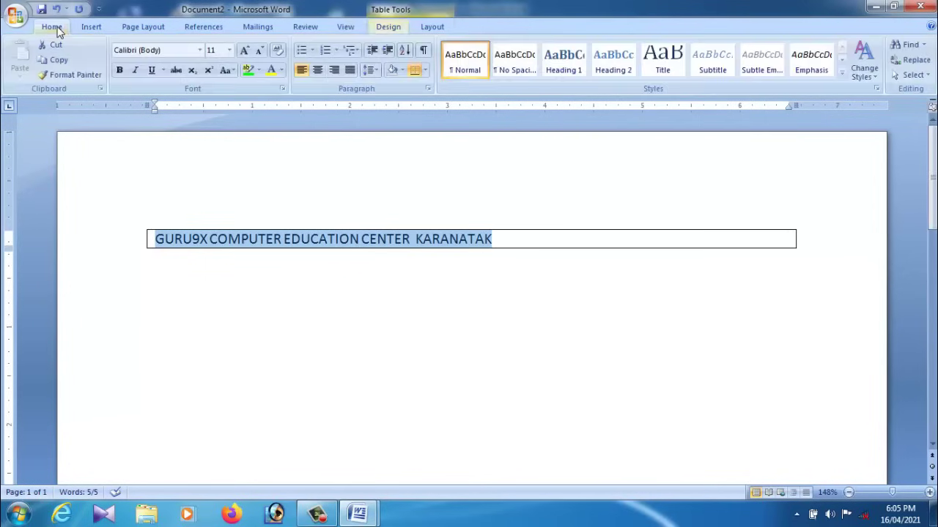
pyautogui.click(244, 51)
pyautogui.click(244, 51)
pyautogui.click(244, 51)
pyautogui.click(243, 51)
pyautogui.click(244, 51)
pyautogui.click(244, 51)
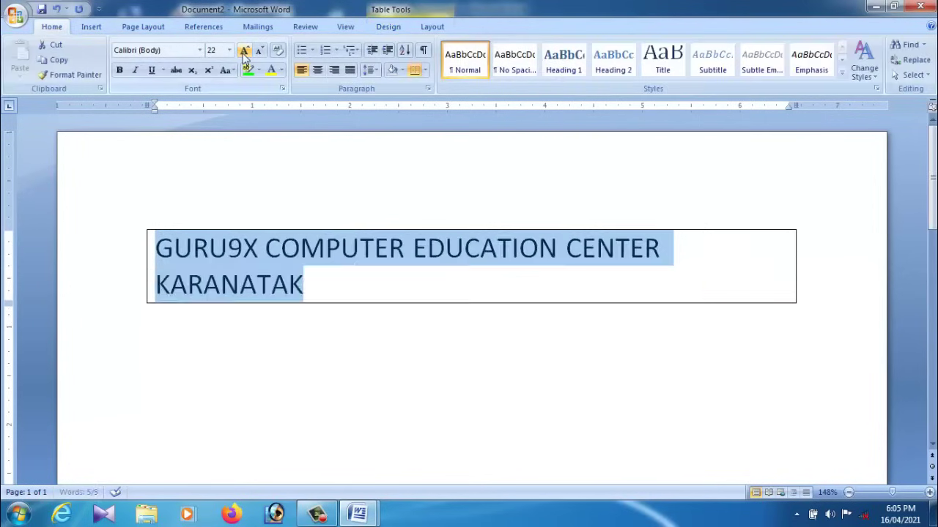
pyautogui.click(260, 51)
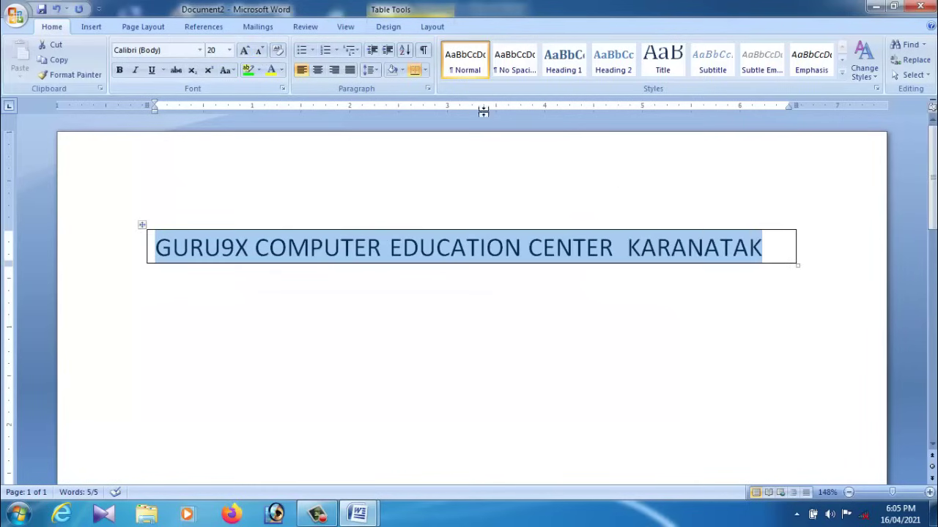
pyautogui.click(118, 71)
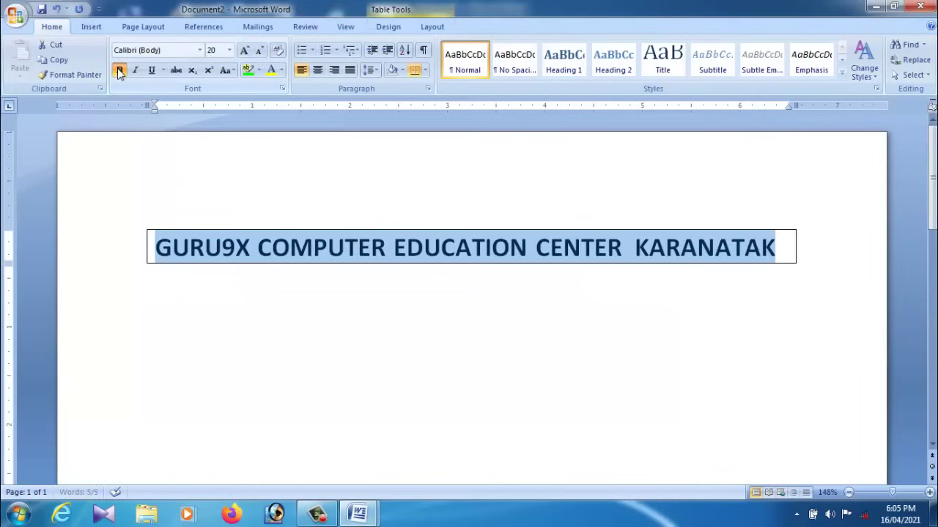
pyautogui.click(794, 277)
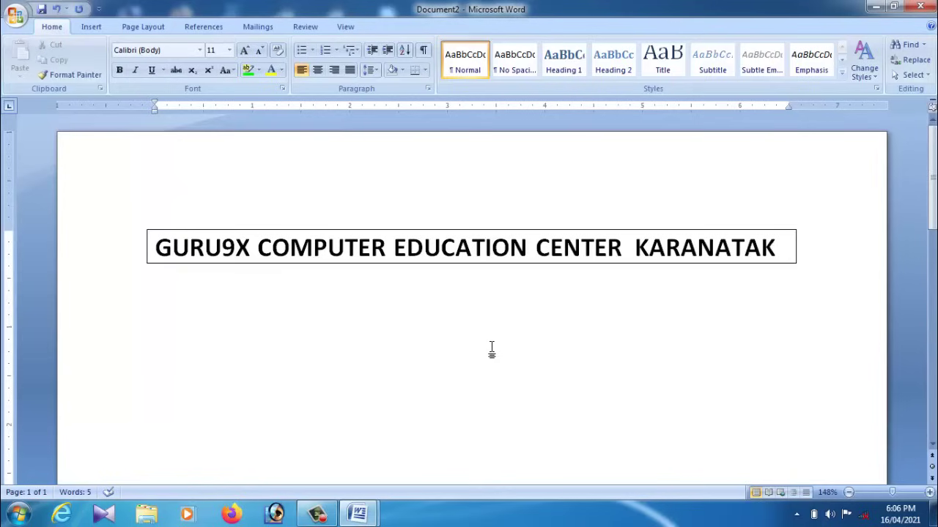
# - Open the Insert Table grid a few times and dismiss it without inserting anything
pyautogui.click(91, 29)
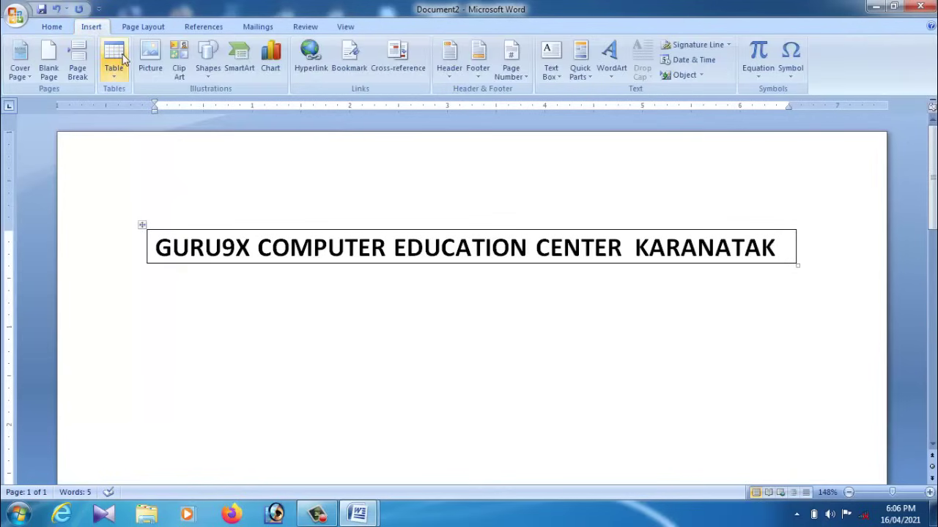
pyautogui.click(113, 77)
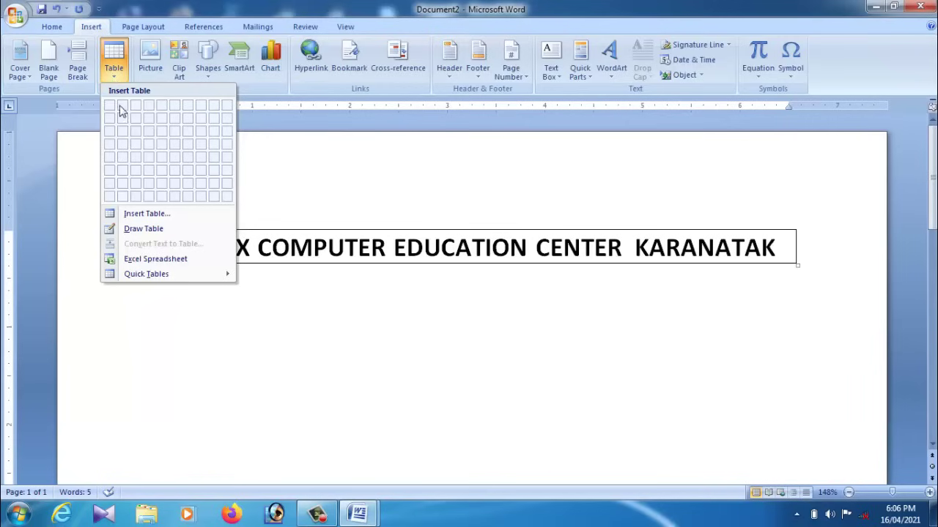
pyautogui.click(194, 312)
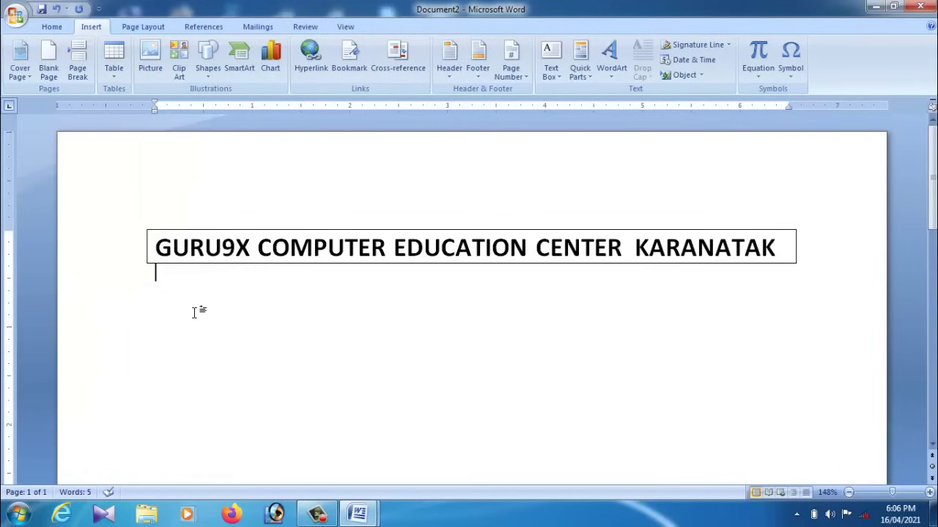
pyautogui.click(117, 70)
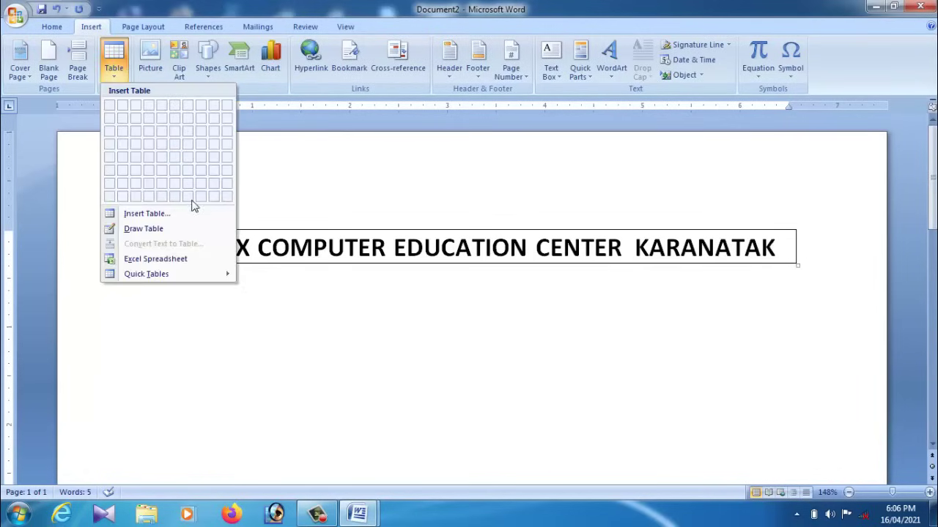
pyautogui.click(176, 304)
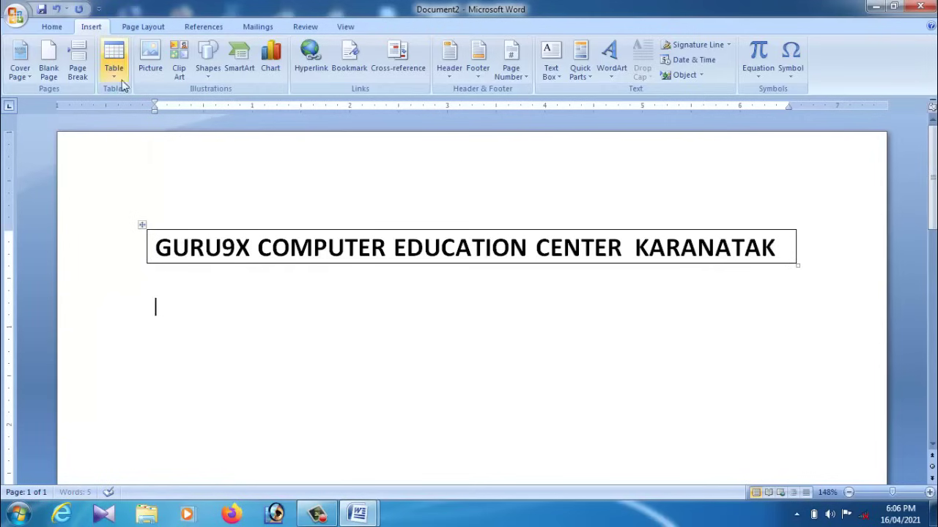
pyautogui.click(114, 57)
pyautogui.click(378, 280)
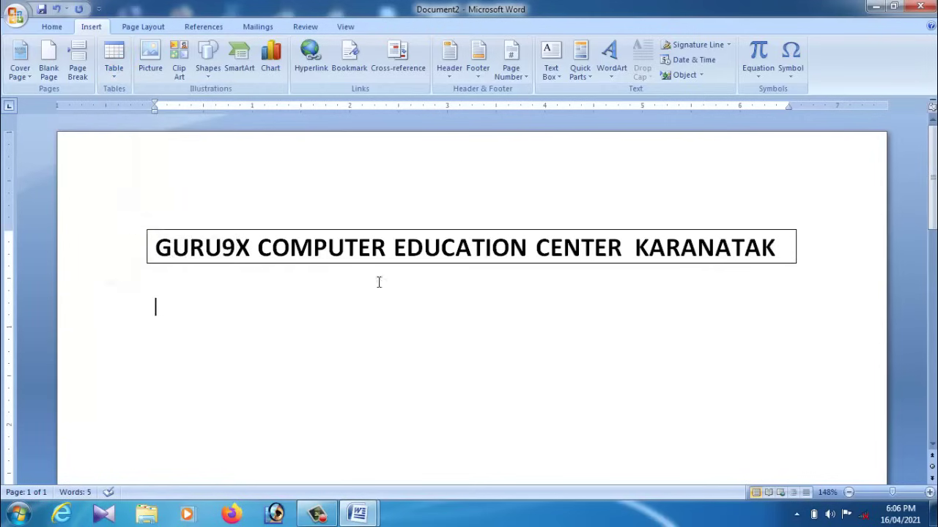
# - Insert a thin 10-column, one-row table just below the boxed heading
pyautogui.click(178, 281)
pyautogui.click(117, 71)
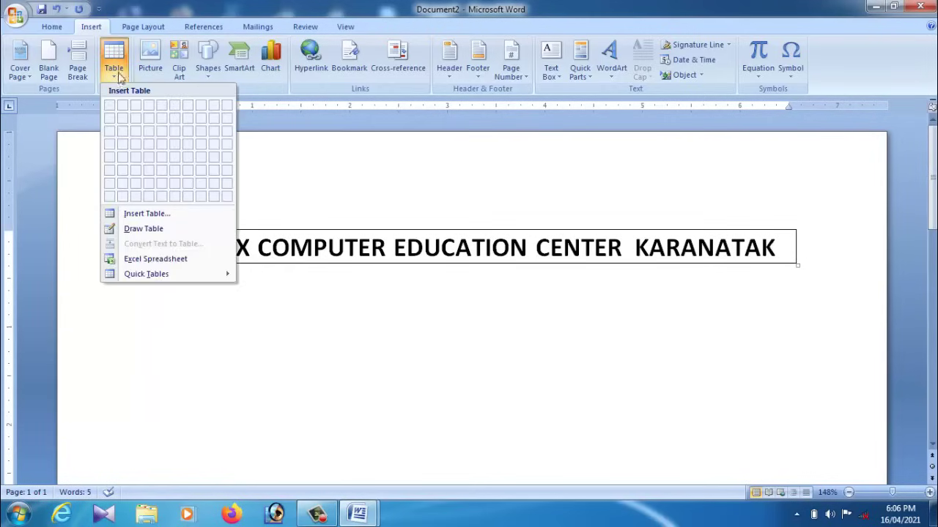
pyautogui.click(392, 346)
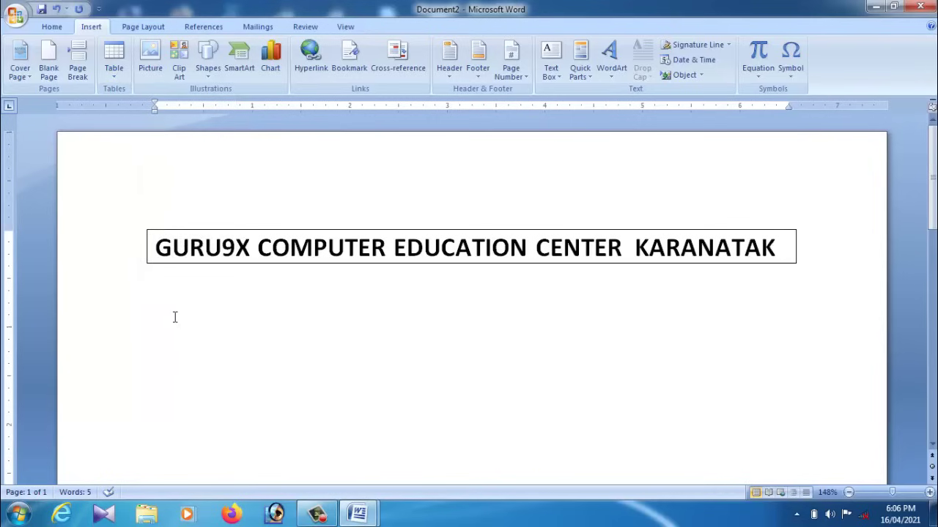
pyautogui.click(113, 62)
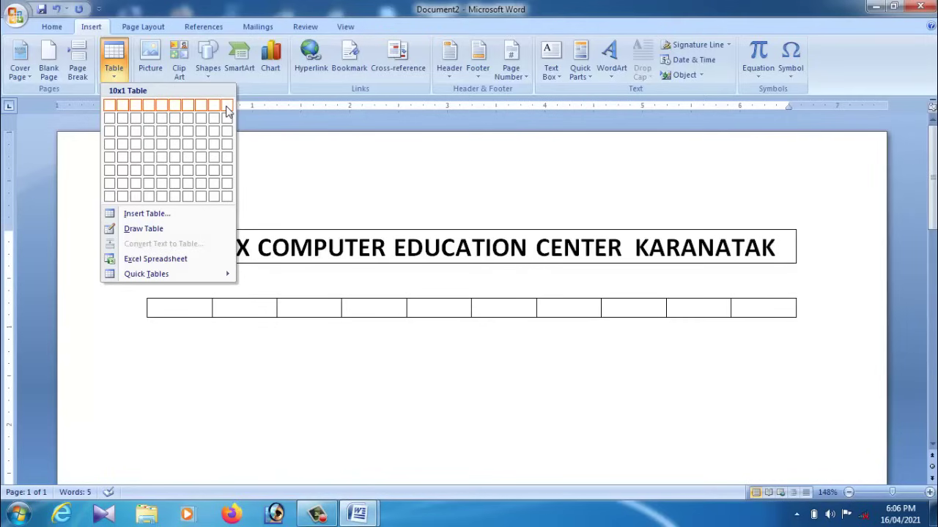
pyautogui.click(228, 110)
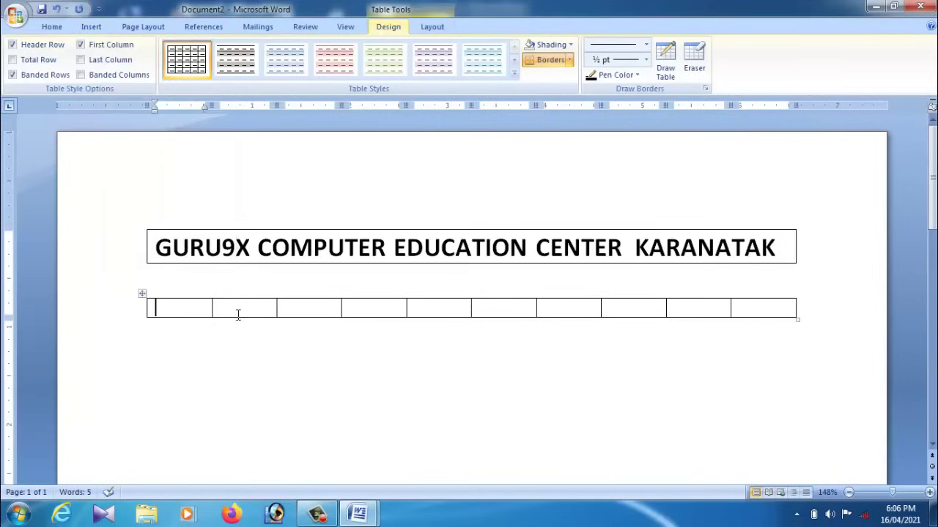
pyautogui.press('Tab')
pyautogui.press('Tab')
pyautogui.press('Tab')
pyautogui.press('Tab')
pyautogui.press('Tab')
pyautogui.press('Tab')
pyautogui.press('Tab')
pyautogui.press('Tab')
pyautogui.press('Tab')
pyautogui.click(194, 312)
pyautogui.click(401, 314)
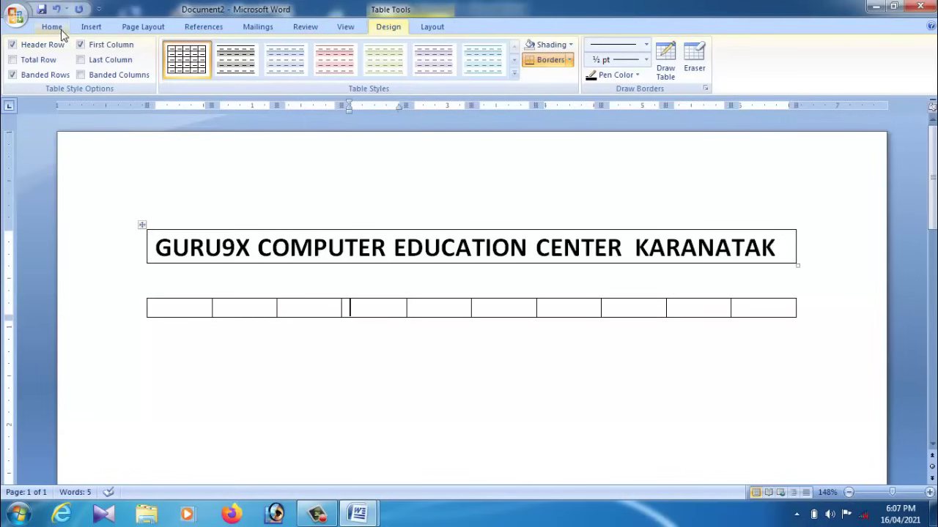
# - Select the whole 10-column table and delete it with Backspace
pyautogui.click(87, 29)
pyautogui.click(114, 57)
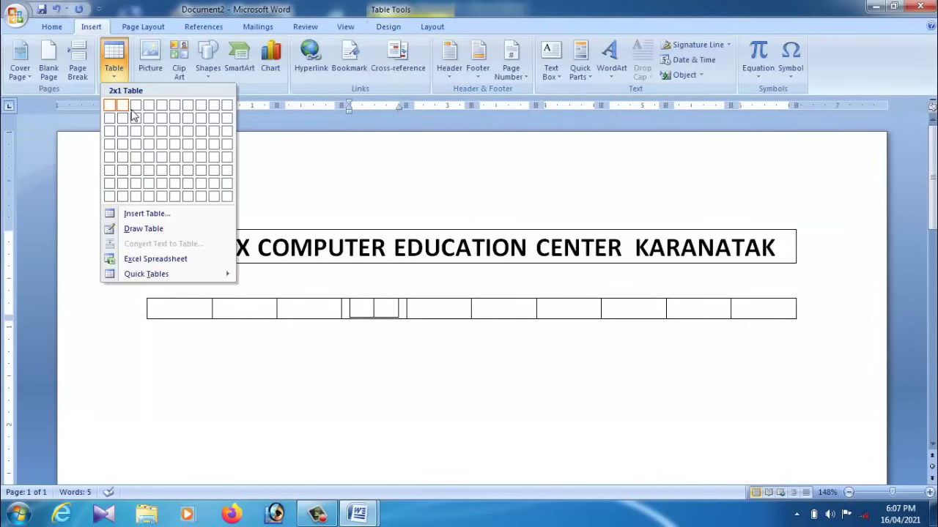
pyautogui.click(220, 336)
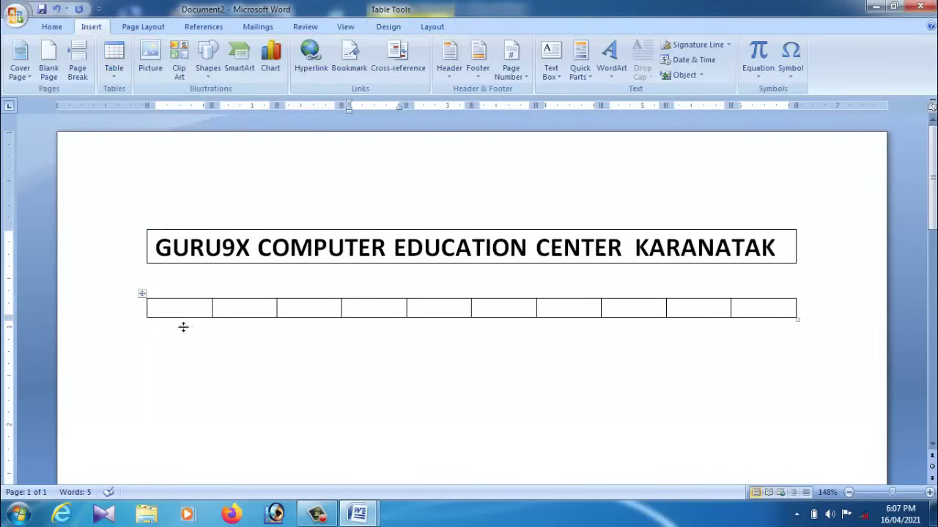
pyautogui.click(161, 312)
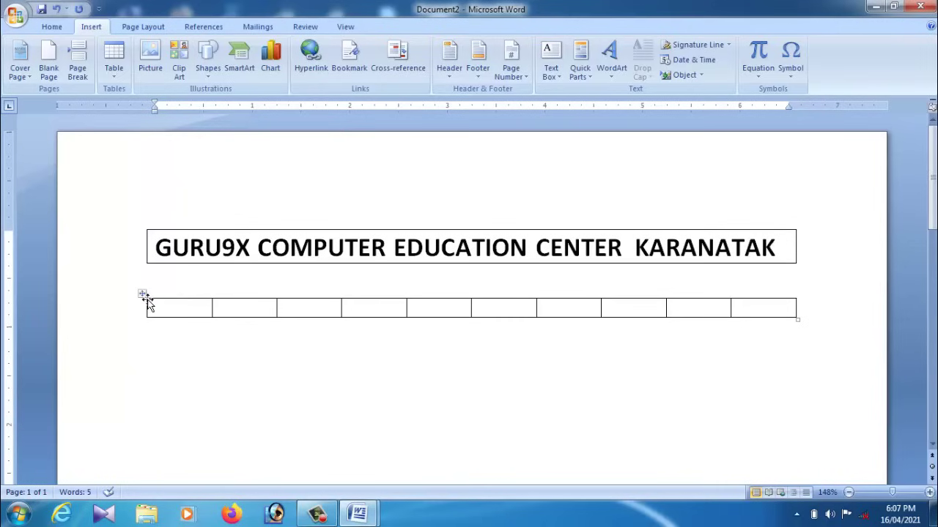
pyautogui.click(144, 295)
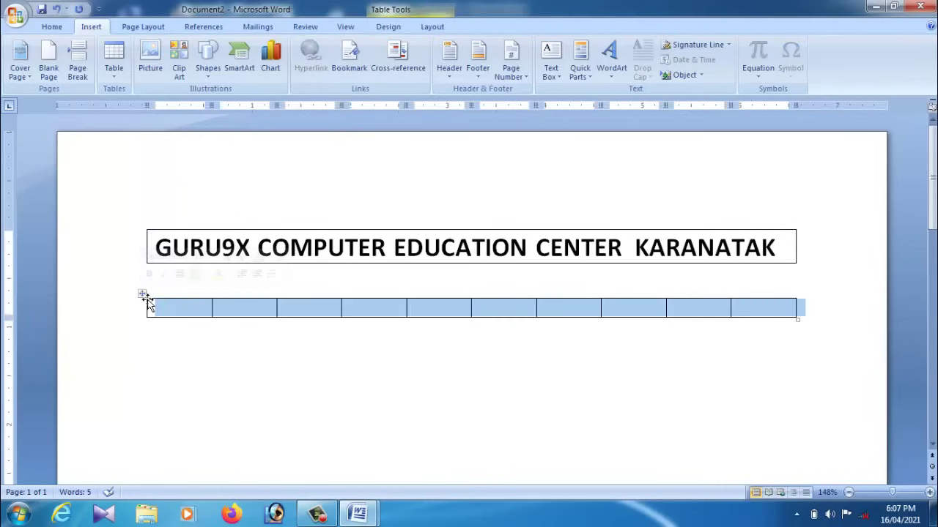
pyautogui.press('BackSpace')
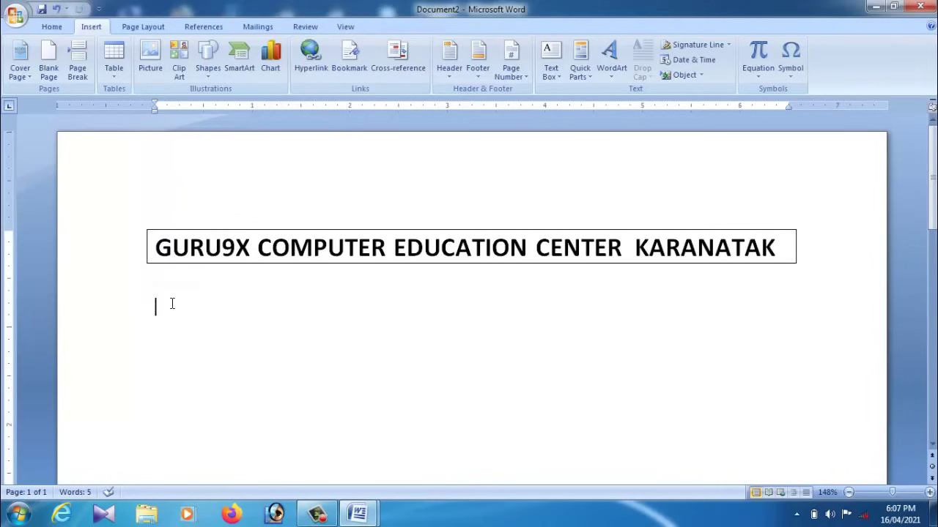
# - Insert a 10-column by 8-row table below the heading and click across its top row
pyautogui.click(115, 69)
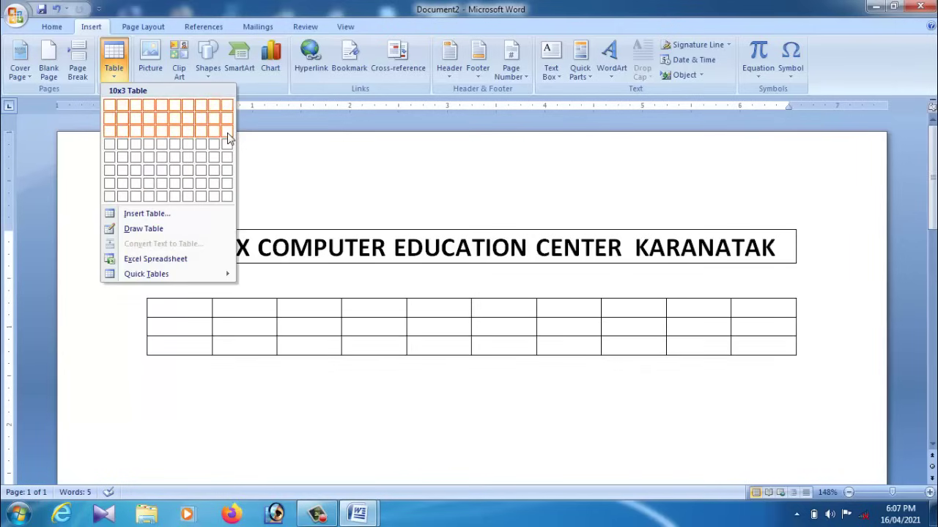
pyautogui.click(228, 196)
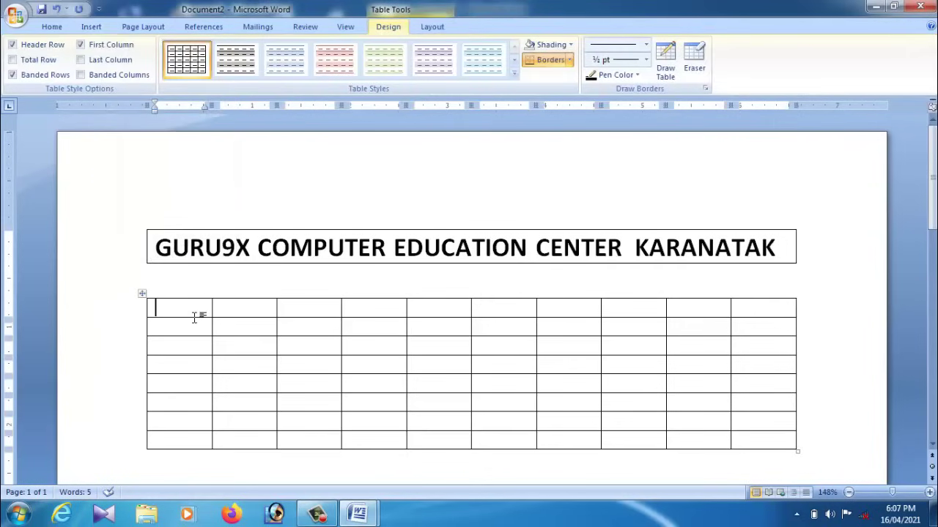
pyautogui.click(234, 313)
pyautogui.click(307, 313)
pyautogui.click(373, 314)
pyautogui.click(439, 314)
pyautogui.click(506, 315)
pyautogui.click(571, 314)
pyautogui.click(633, 315)
pyautogui.click(688, 314)
pyautogui.click(735, 311)
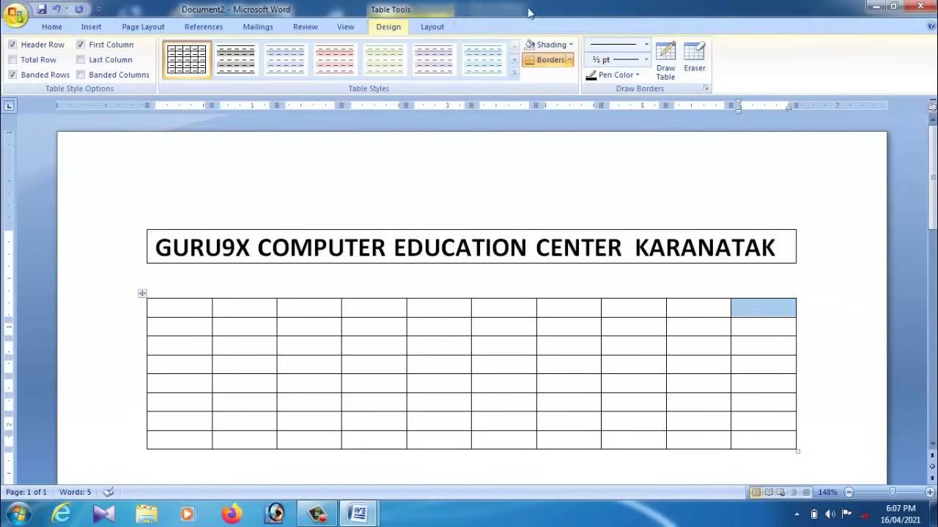
# - Try selecting columns nine through three and parts of rows 2–3, then clear the selection
pyautogui.click(681, 403)
pyautogui.moveTo(713, 320); pyautogui.dragTo(687, 430)
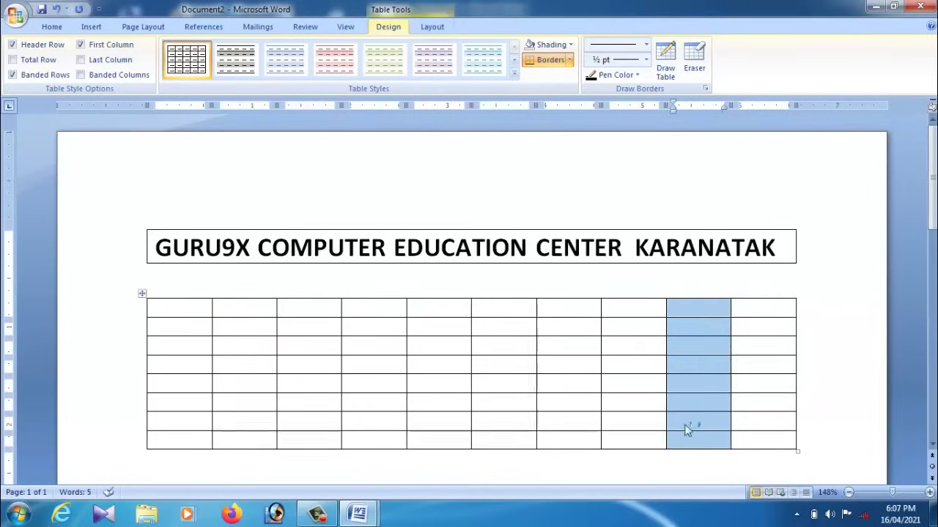
pyautogui.moveTo(635, 313); pyautogui.dragTo(635, 435)
pyautogui.moveTo(559, 313); pyautogui.dragTo(565, 443)
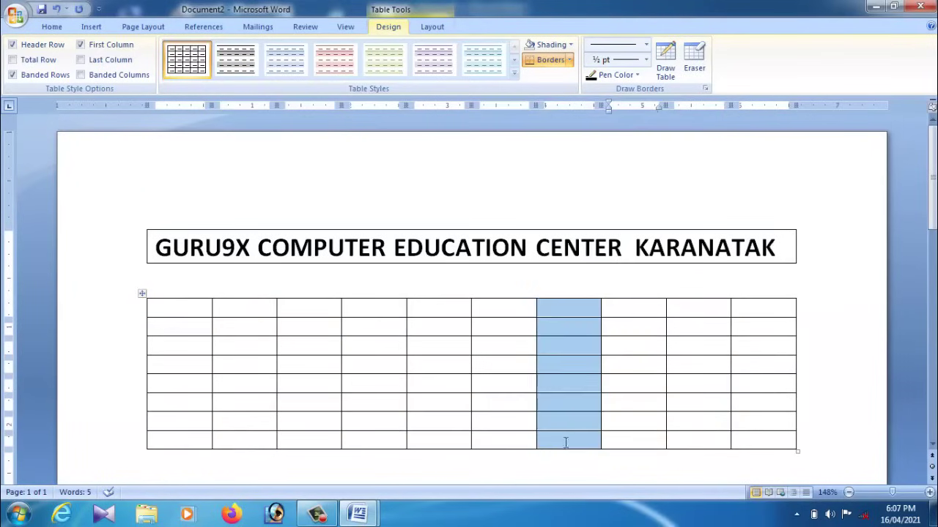
pyautogui.moveTo(479, 308); pyautogui.dragTo(498, 436)
pyautogui.moveTo(432, 318); pyautogui.dragTo(435, 443)
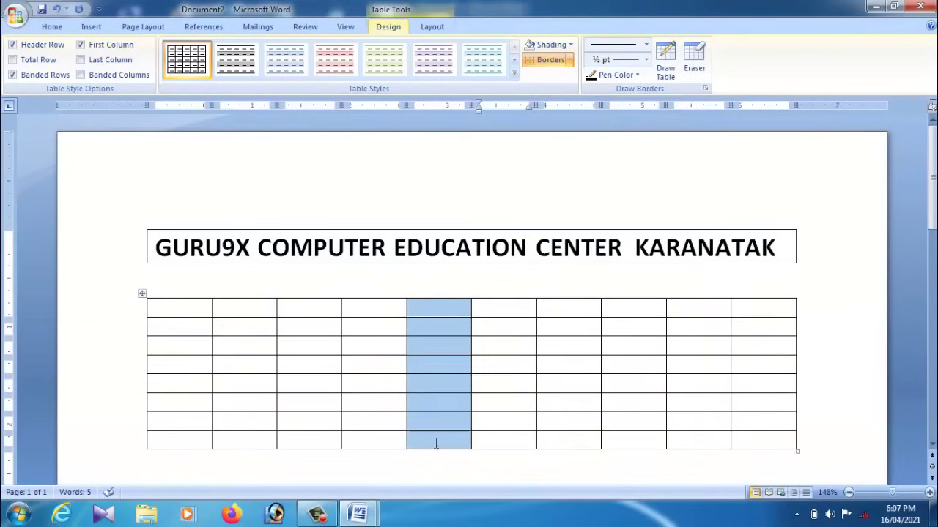
pyautogui.moveTo(374, 312); pyautogui.dragTo(358, 440)
pyautogui.moveTo(309, 311); pyautogui.dragTo(310, 423)
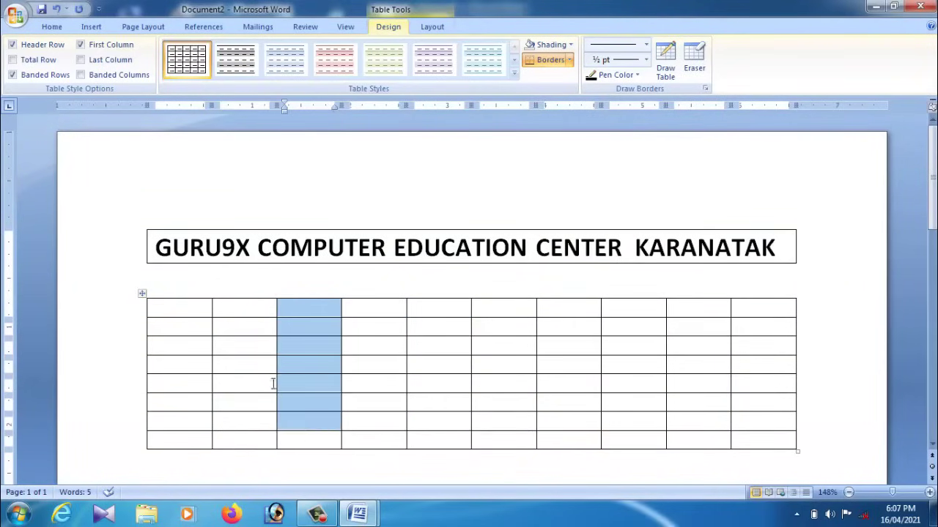
pyautogui.moveTo(249, 345); pyautogui.dragTo(505, 344)
pyautogui.moveTo(273, 329); pyautogui.dragTo(753, 336)
pyautogui.click(383, 371)
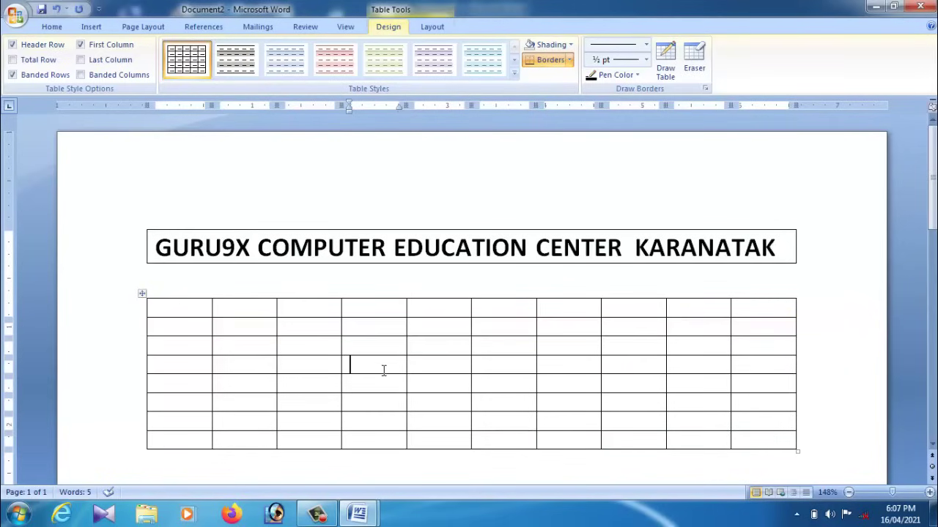
# - Put the caret in row 8, column 7 and bring up the Table Tools Layout commands
pyautogui.click(194, 315)
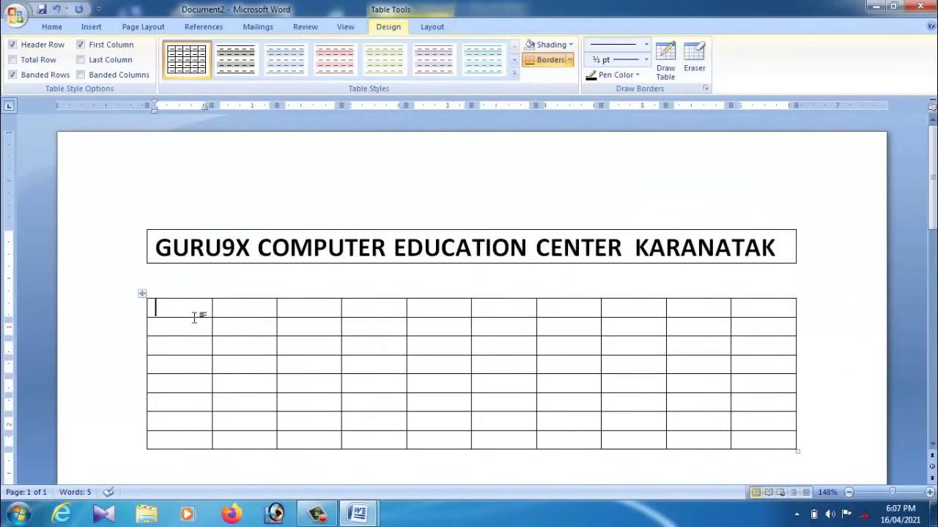
pyautogui.click(752, 314)
pyautogui.scroll(-3, 780, 414)
pyautogui.click(550, 352)
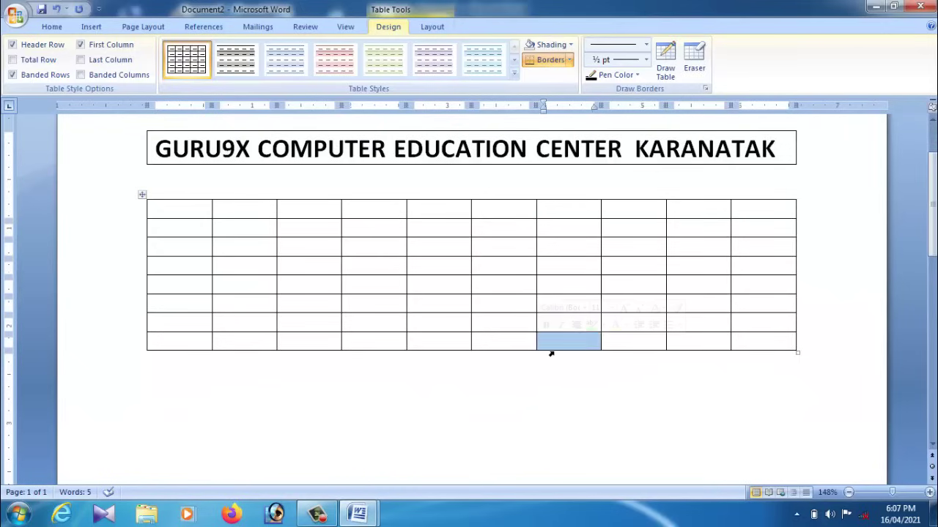
pyautogui.click(575, 348)
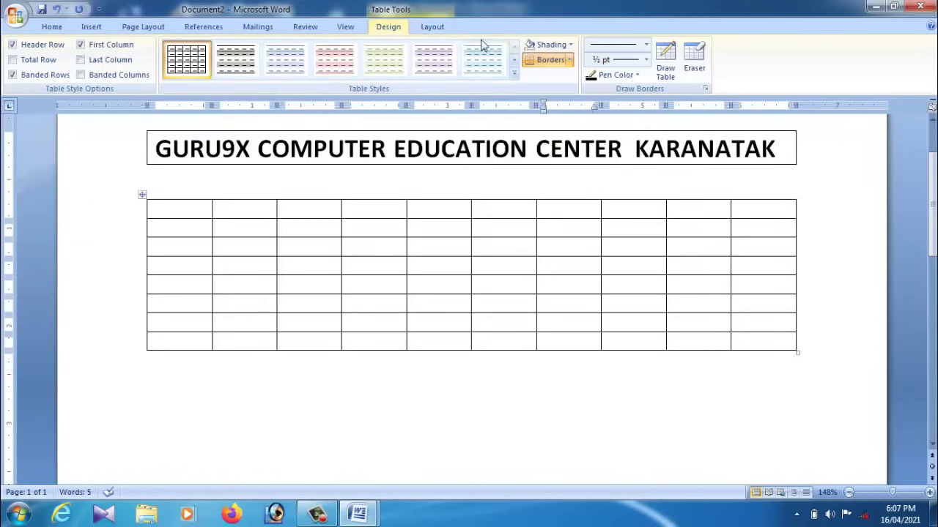
pyautogui.click(433, 30)
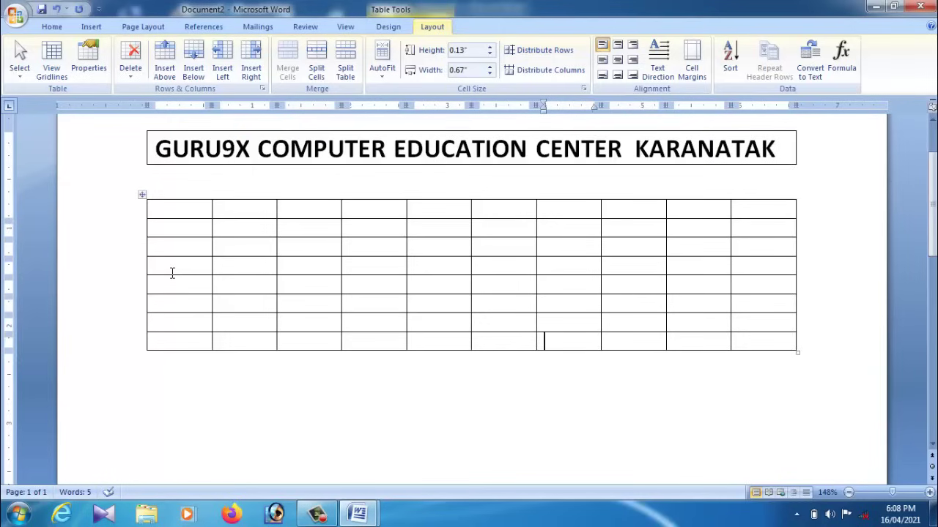
# - Delete one cell from the table's top row, shifting its cells left
pyautogui.click(168, 212)
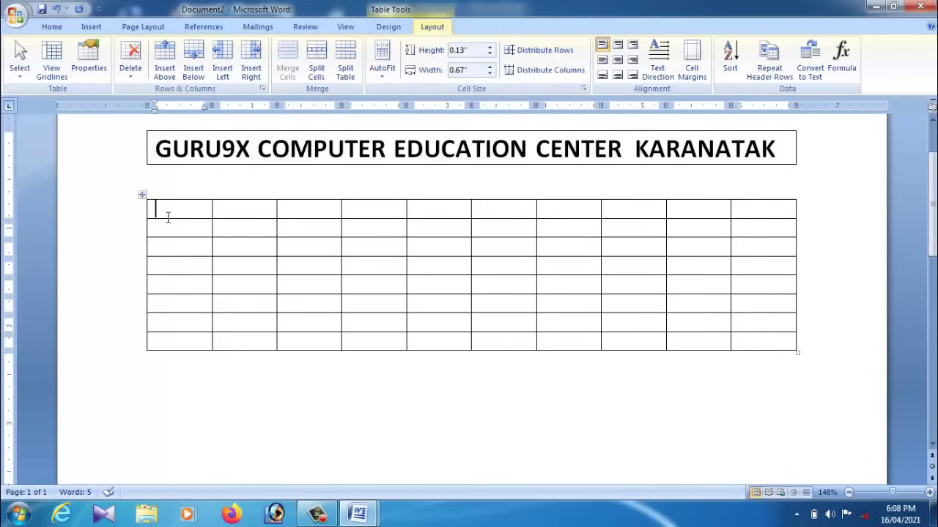
pyautogui.click(130, 65)
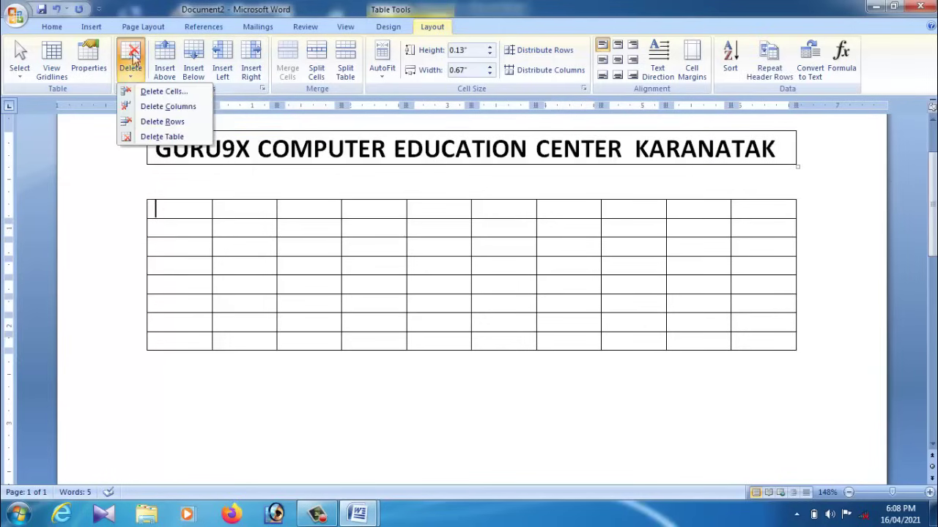
pyautogui.click(163, 92)
pyautogui.click(438, 277)
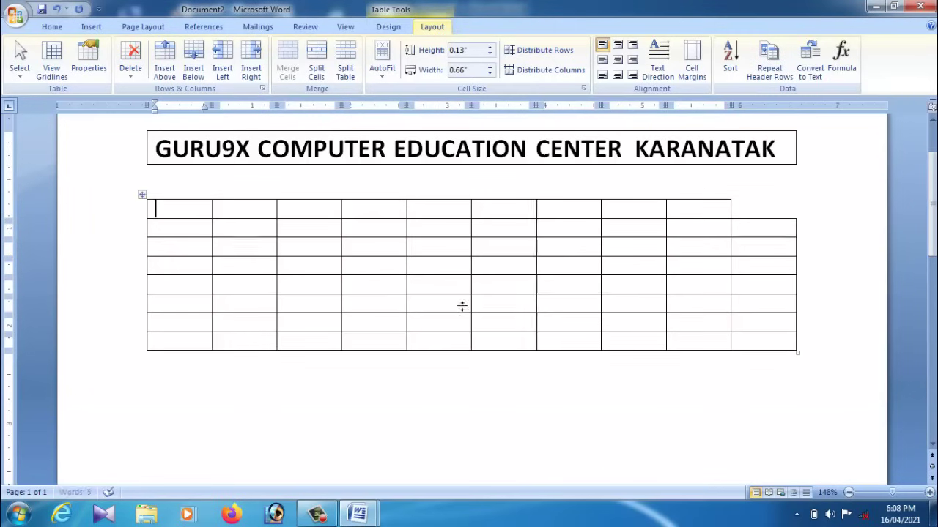
# - Try deleting the whole table, then undo and redo until the table is back with its shortened top row
pyautogui.click(142, 194)
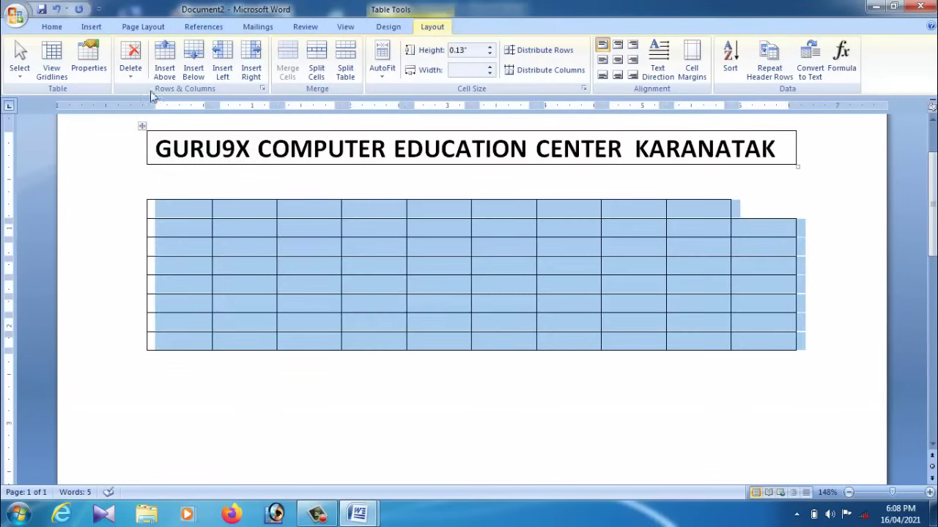
pyautogui.click(130, 63)
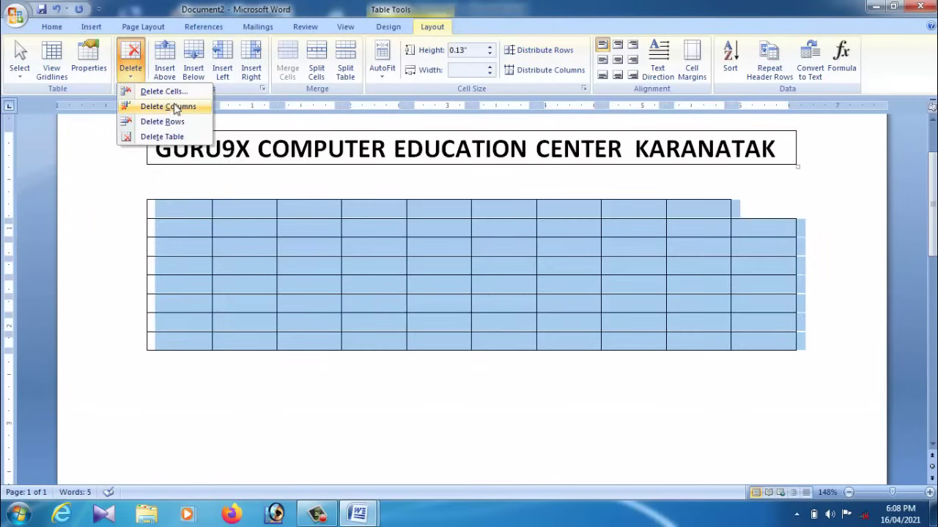
pyautogui.click(186, 138)
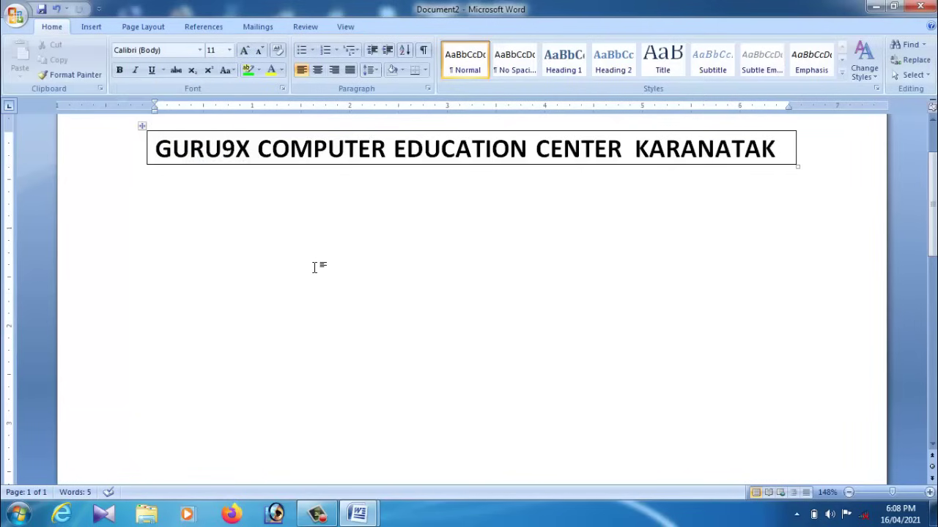
pyautogui.hotkey('ctrl', 'z')
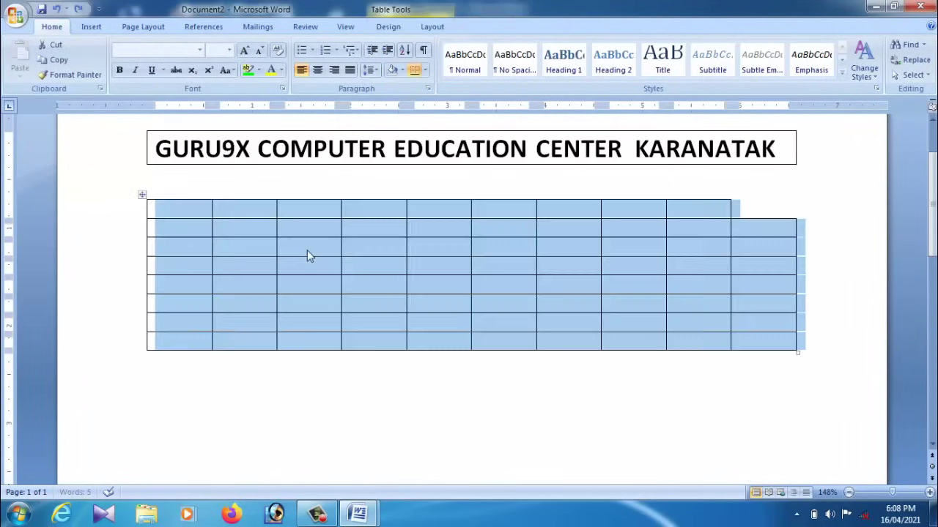
pyautogui.click(269, 273)
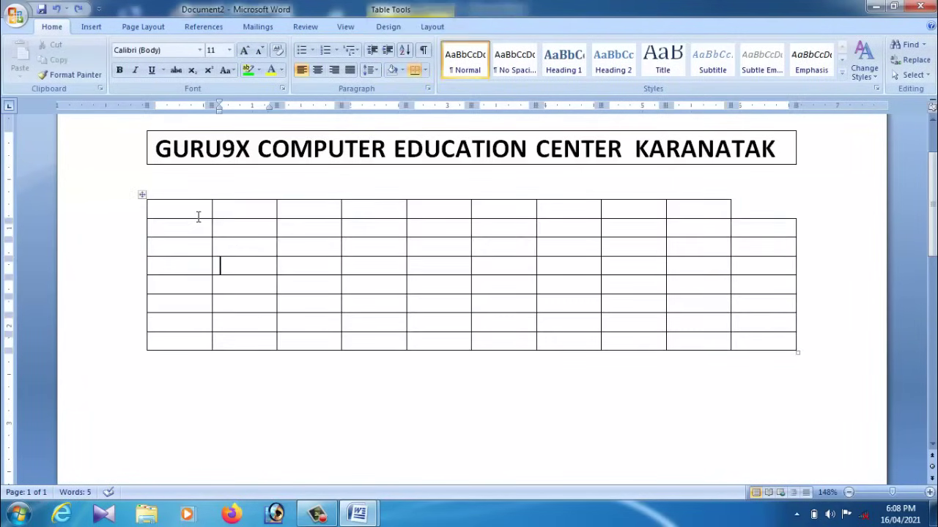
pyautogui.click(57, 8)
pyautogui.click(79, 8)
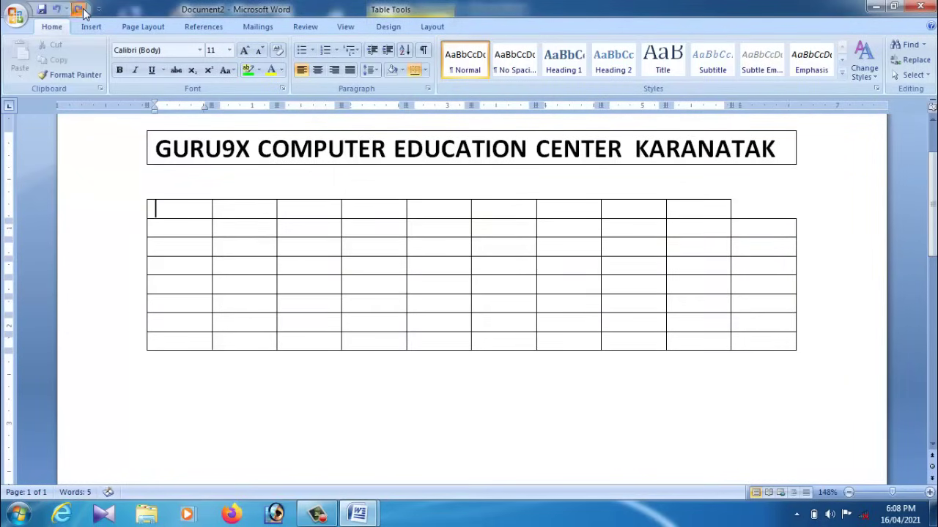
pyautogui.click(81, 9)
pyautogui.click(58, 10)
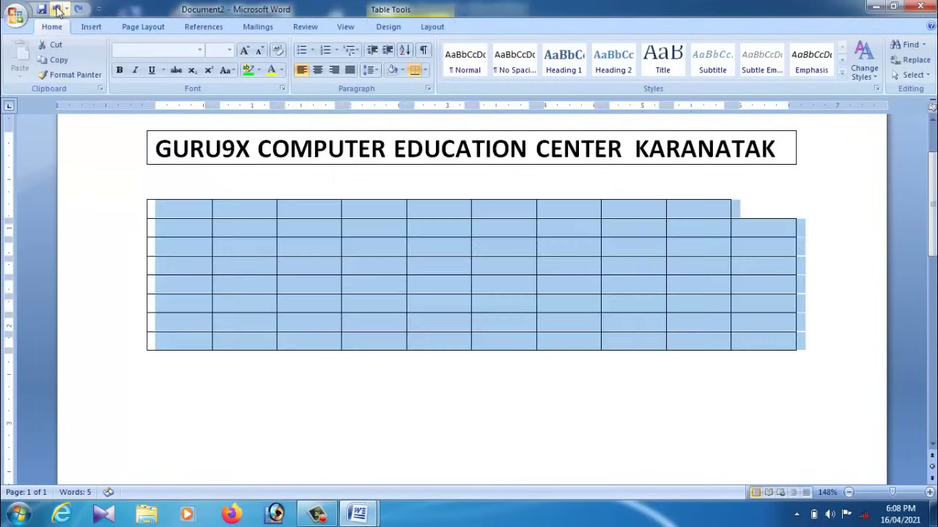
# - Place the caret in row 3's last cell with the Table Tools Layout commands showing
pyautogui.click(195, 222)
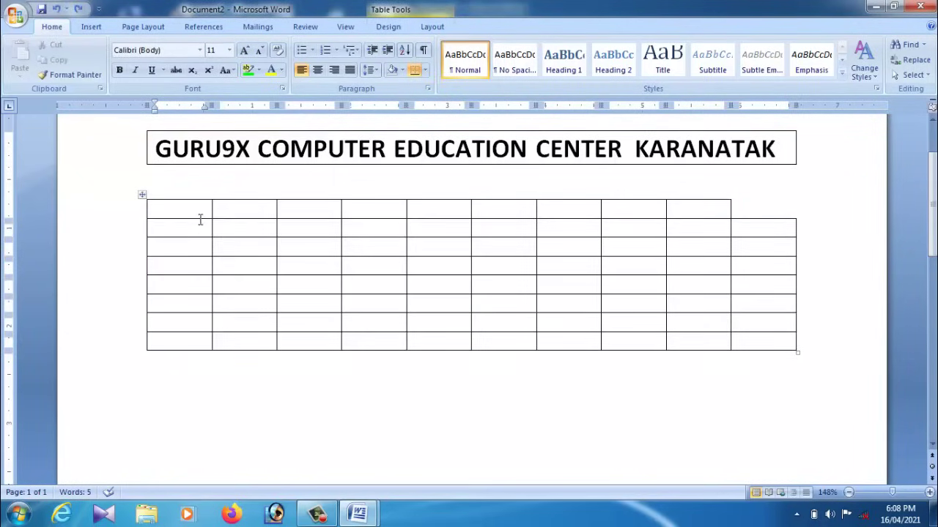
pyautogui.click(200, 219)
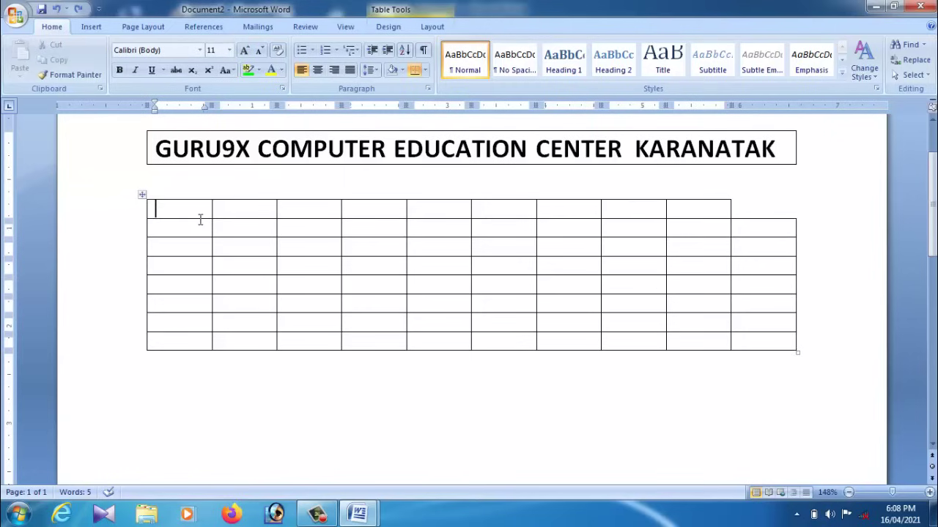
pyautogui.click(433, 26)
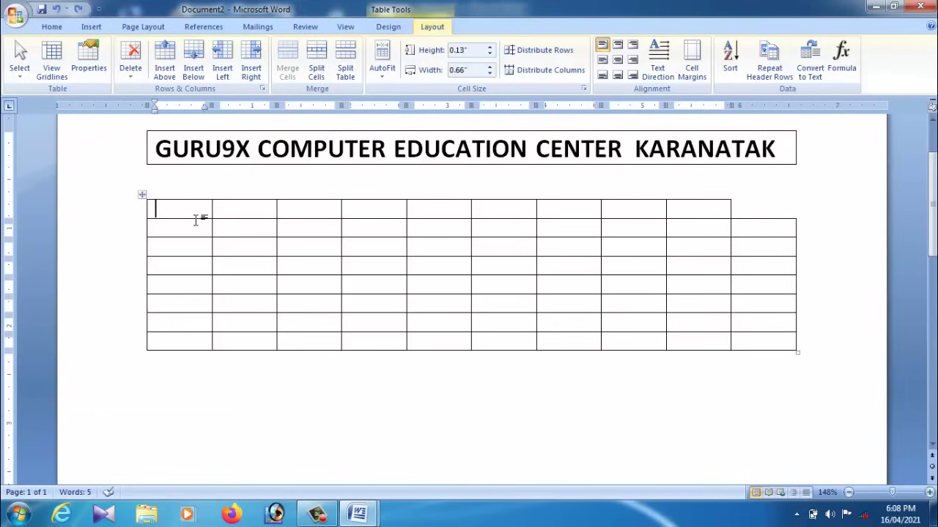
pyautogui.click(783, 220)
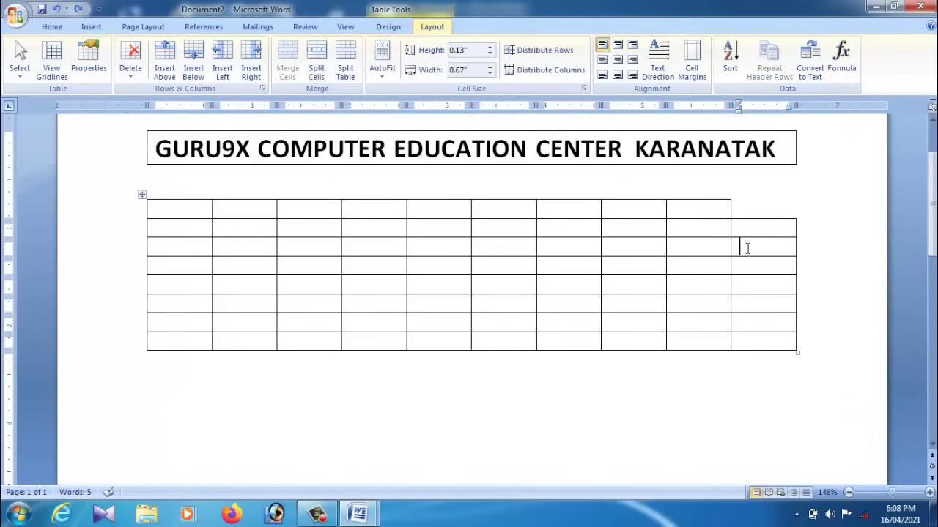
# - Delete two cells from the table's third row, shifting the remaining cells left
pyautogui.click(131, 64)
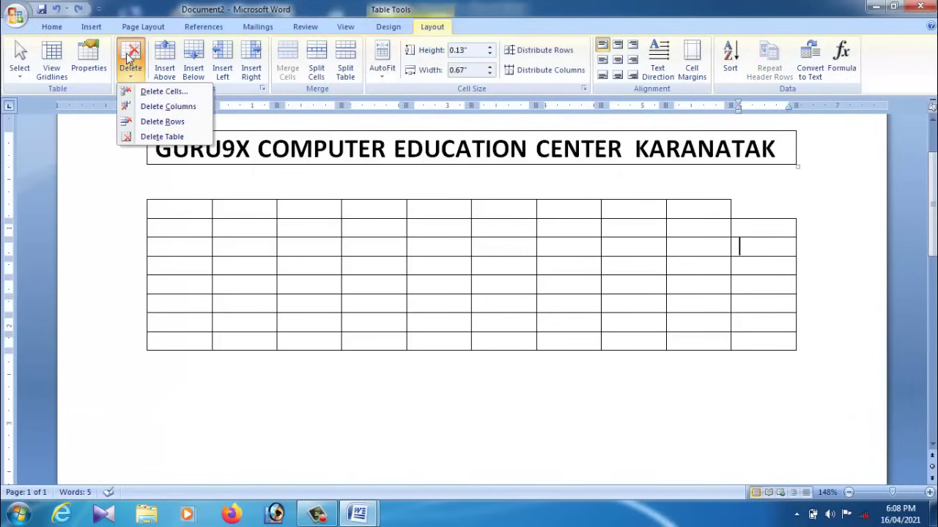
pyautogui.click(172, 93)
pyautogui.click(432, 280)
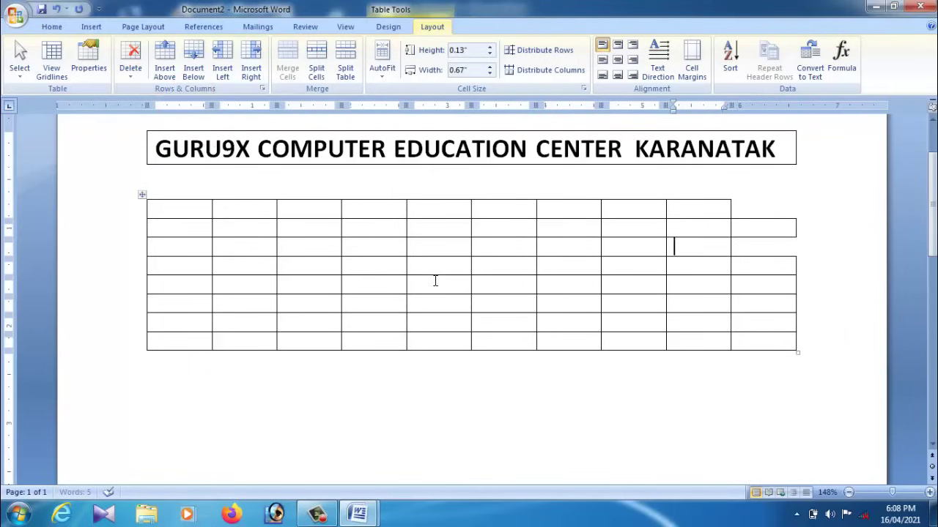
pyautogui.click(566, 255)
pyautogui.click(130, 64)
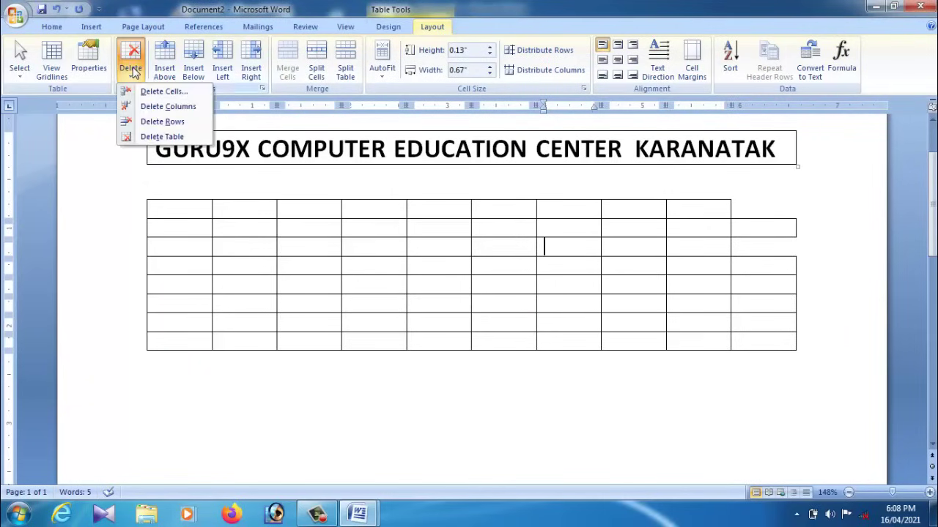
pyautogui.click(166, 92)
pyautogui.click(440, 277)
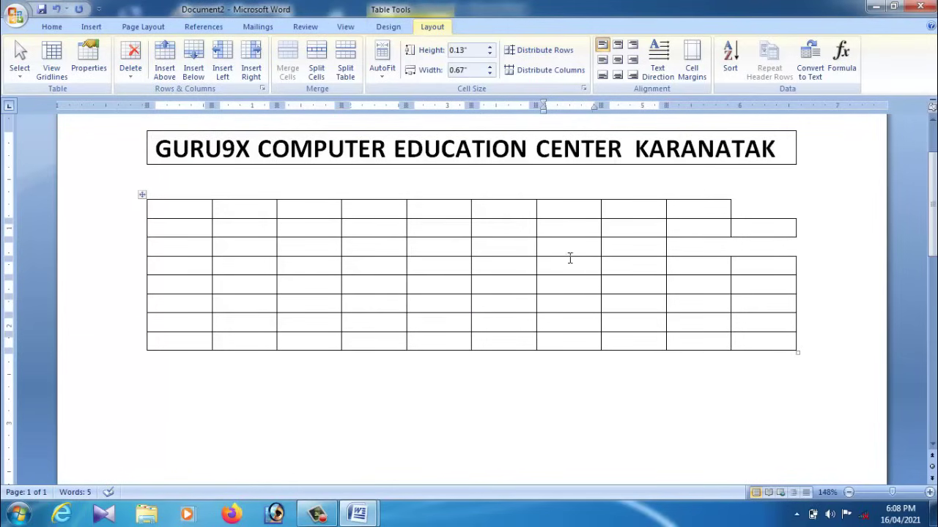
# - Bring up the Delete Cells dialog for a right-hand cell in the fifth row
pyautogui.click(725, 254)
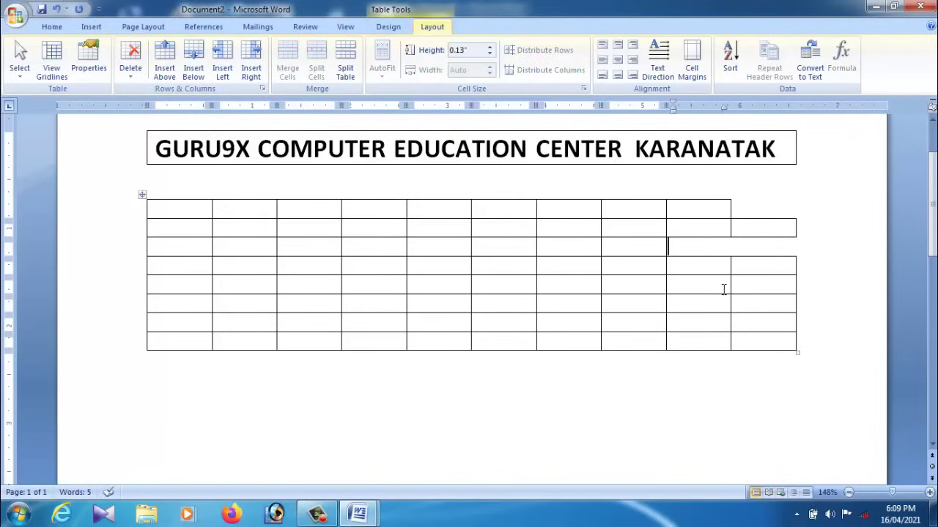
pyautogui.click(724, 289)
pyautogui.click(131, 62)
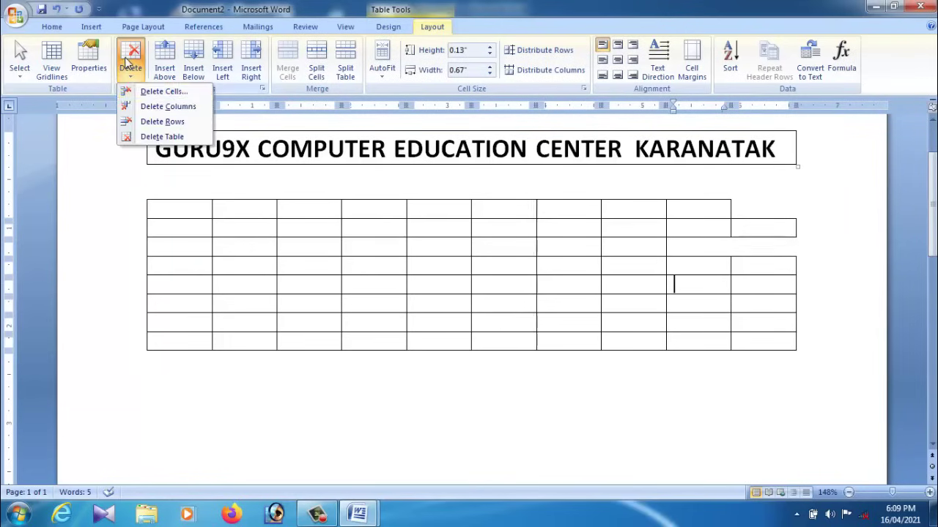
pyautogui.click(154, 92)
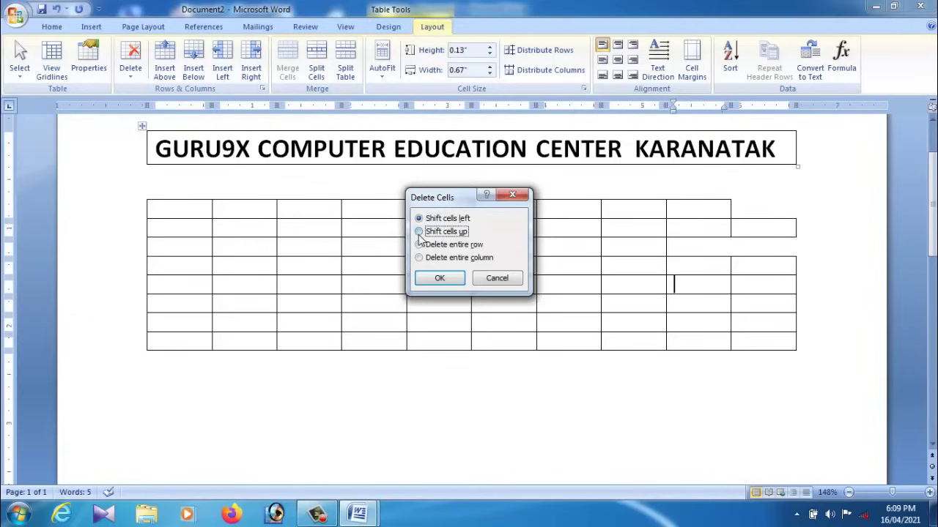
# - Delete the fifth-row cell with Shift cells up, then delete the current row
pyautogui.click(418, 231)
pyautogui.click(452, 280)
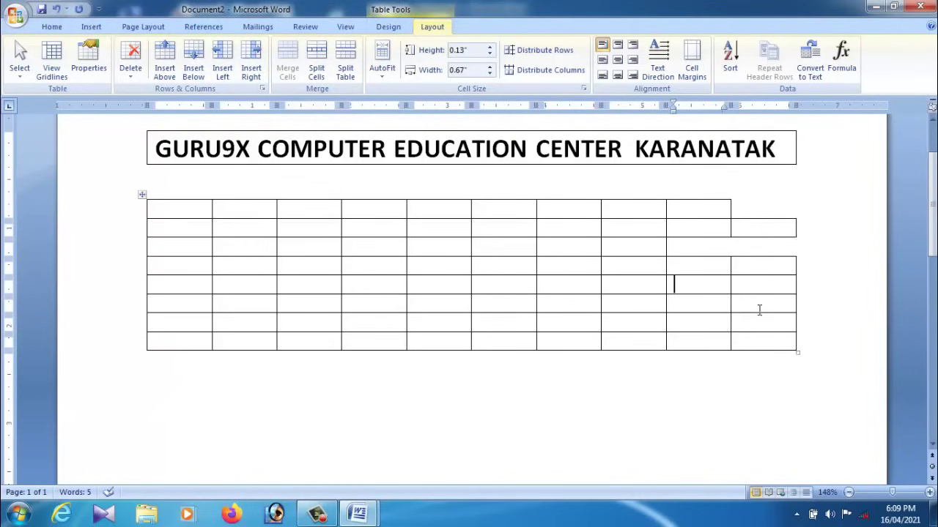
pyautogui.click(130, 62)
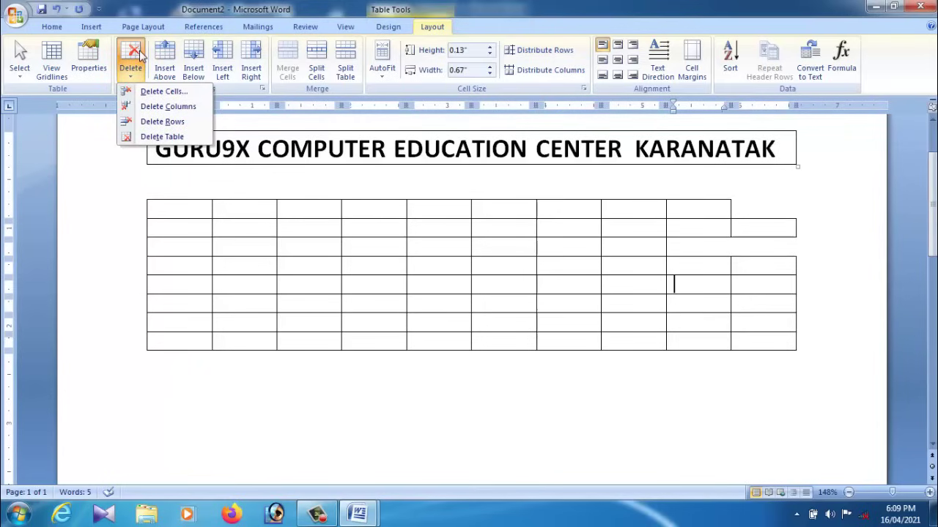
pyautogui.click(168, 123)
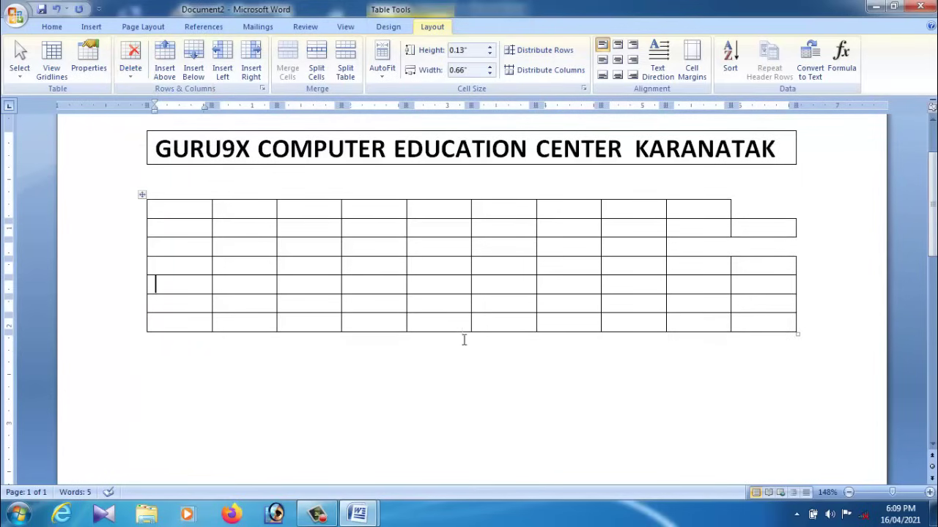
# - Accidentally delete the whole table, then undo to restore it
pyautogui.click(413, 322)
pyautogui.click(130, 62)
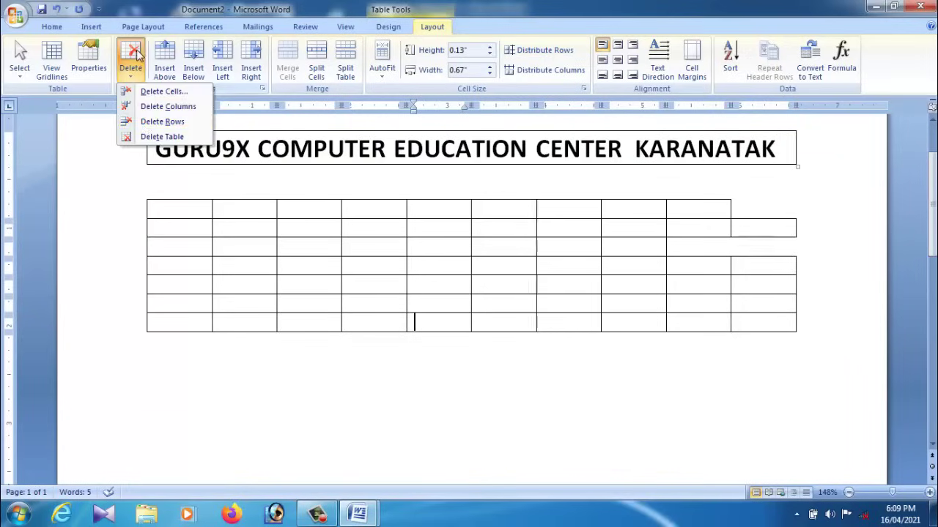
pyautogui.click(150, 136)
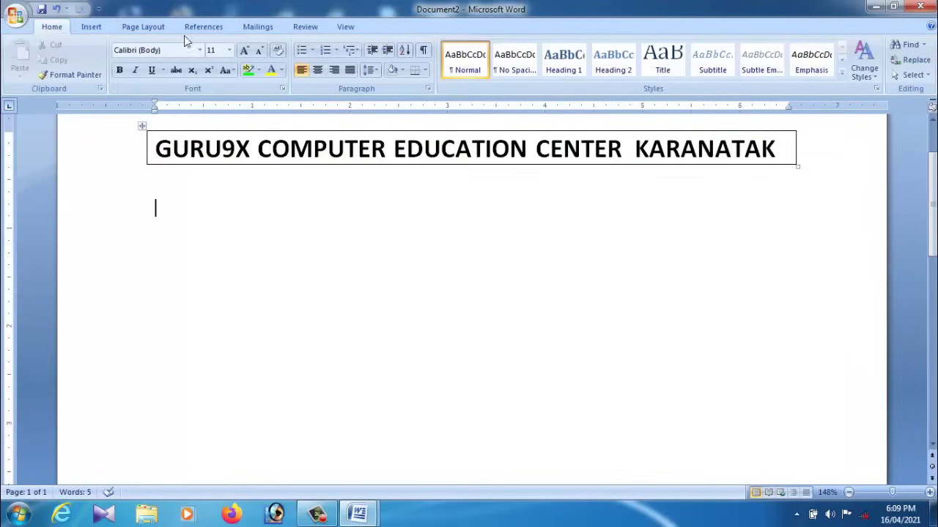
pyautogui.click(57, 9)
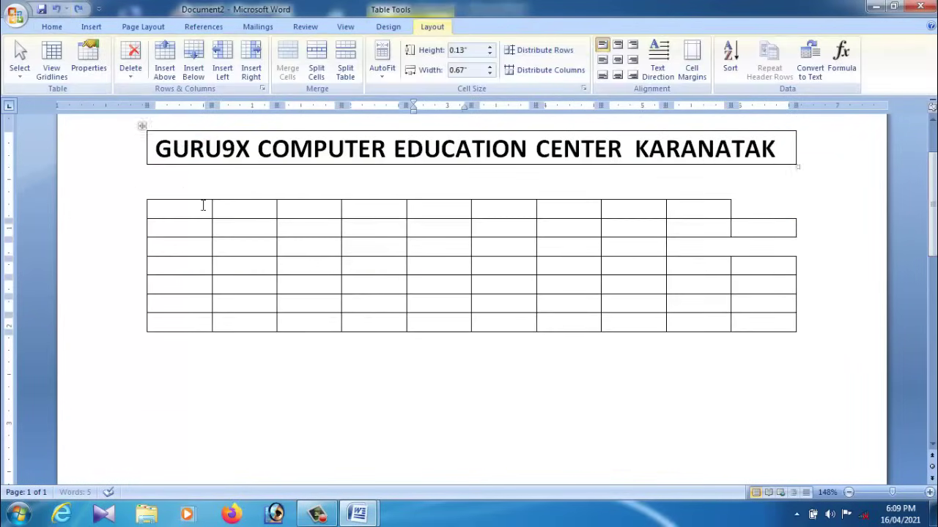
# - Delete the table's two bottom rows, leaving five rows
pyautogui.click(256, 324)
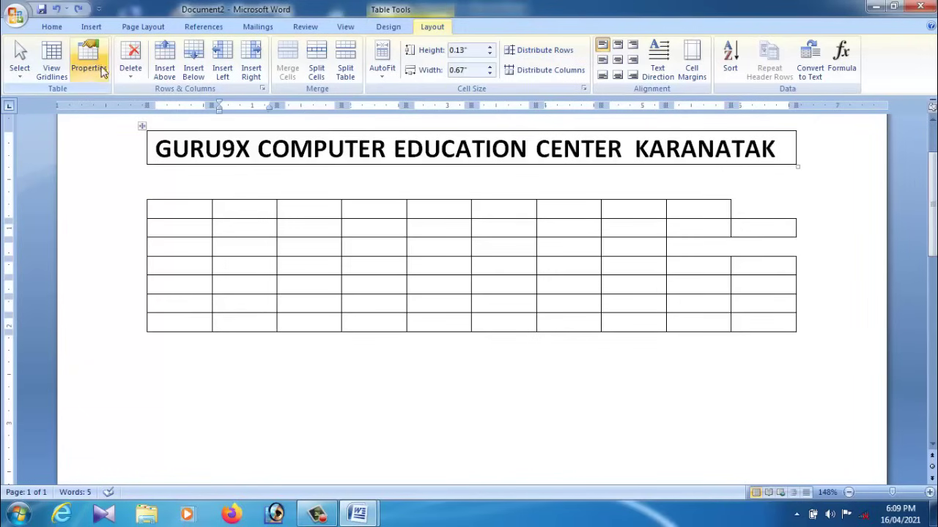
pyautogui.click(130, 66)
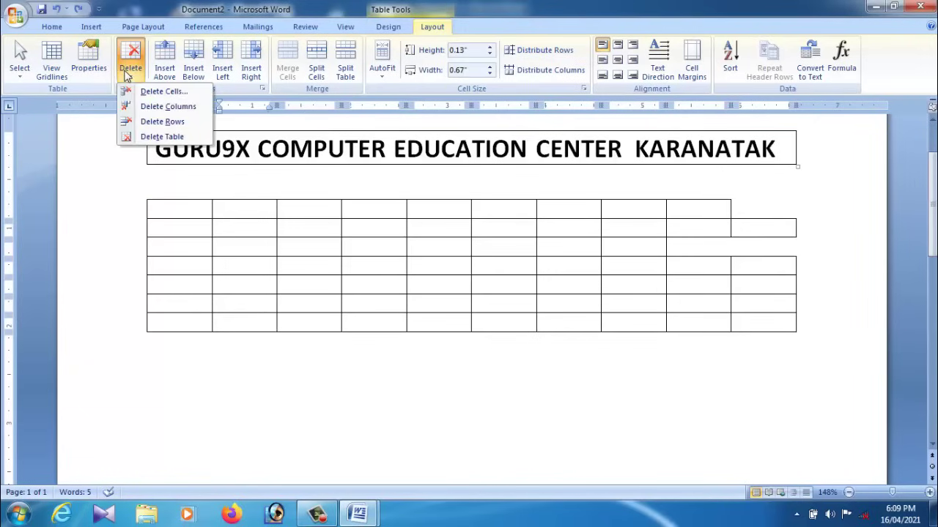
pyautogui.click(166, 124)
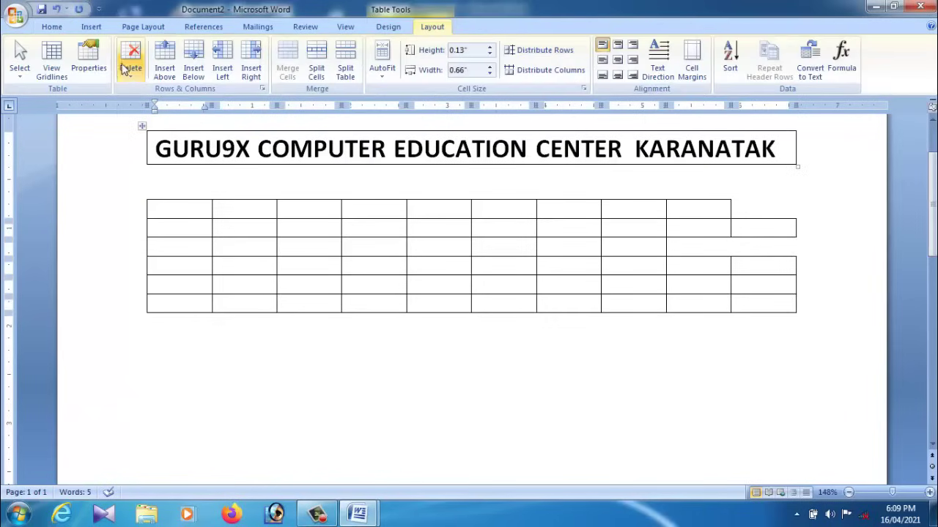
pyautogui.click(130, 64)
pyautogui.click(152, 123)
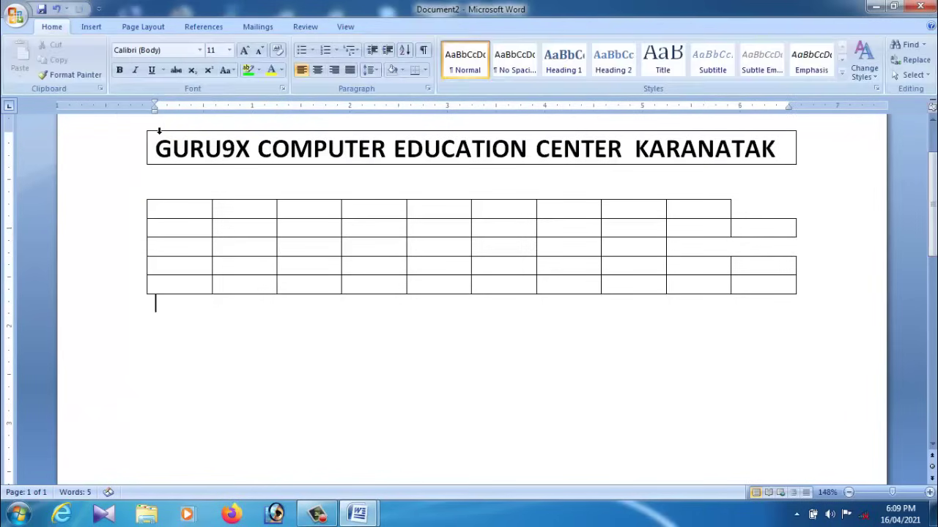
# - Switch between the Insert and Home tabs and click repeatedly in the last row's second cell
pyautogui.click(88, 28)
pyautogui.click(56, 28)
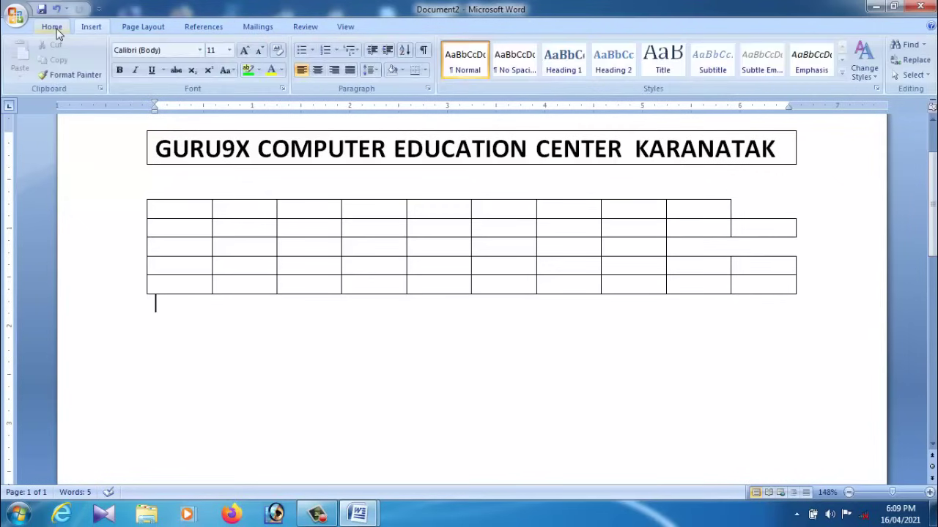
pyautogui.click(90, 27)
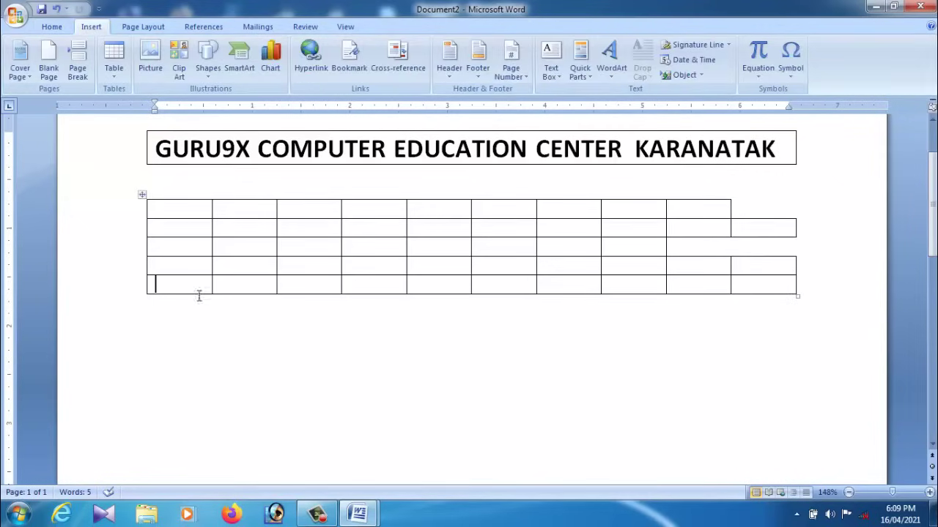
pyautogui.click(238, 289)
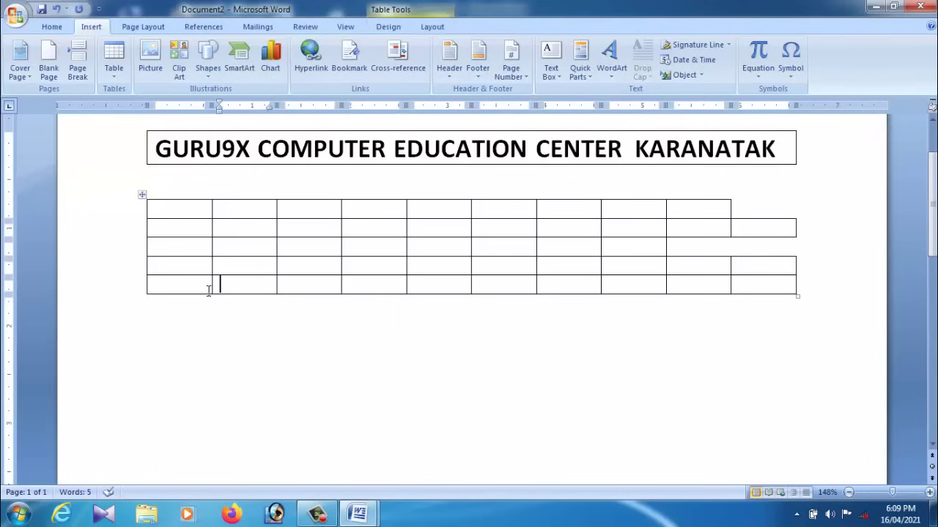
pyautogui.click(208, 290)
pyautogui.click(243, 289)
pyautogui.click(193, 289)
pyautogui.click(254, 288)
pyautogui.click(206, 290)
pyautogui.click(241, 290)
pyautogui.click(209, 291)
pyautogui.click(235, 290)
pyautogui.click(207, 290)
pyautogui.click(228, 290)
pyautogui.click(207, 290)
pyautogui.click(233, 291)
pyautogui.click(209, 290)
pyautogui.click(219, 289)
pyautogui.click(208, 290)
pyautogui.click(245, 290)
pyautogui.click(217, 295)
pyautogui.click(209, 293)
pyautogui.click(239, 295)
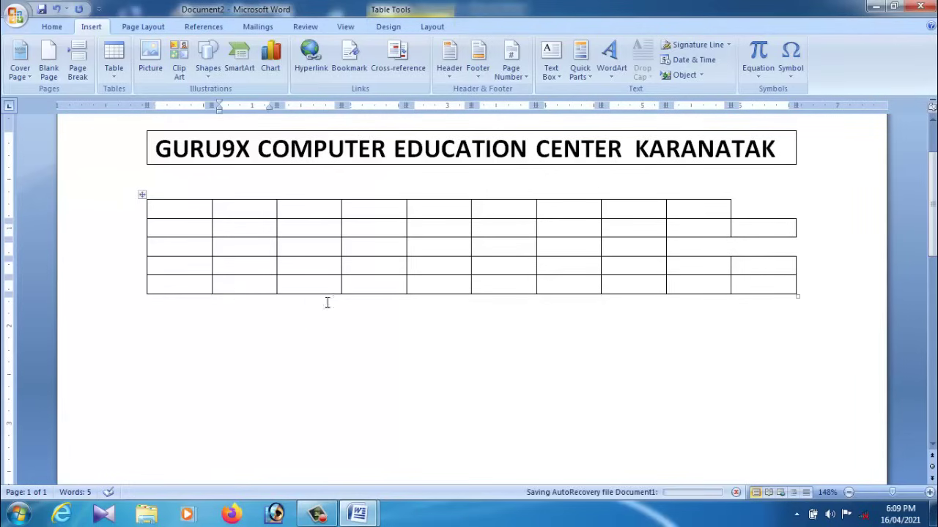
pyautogui.click(705, 236)
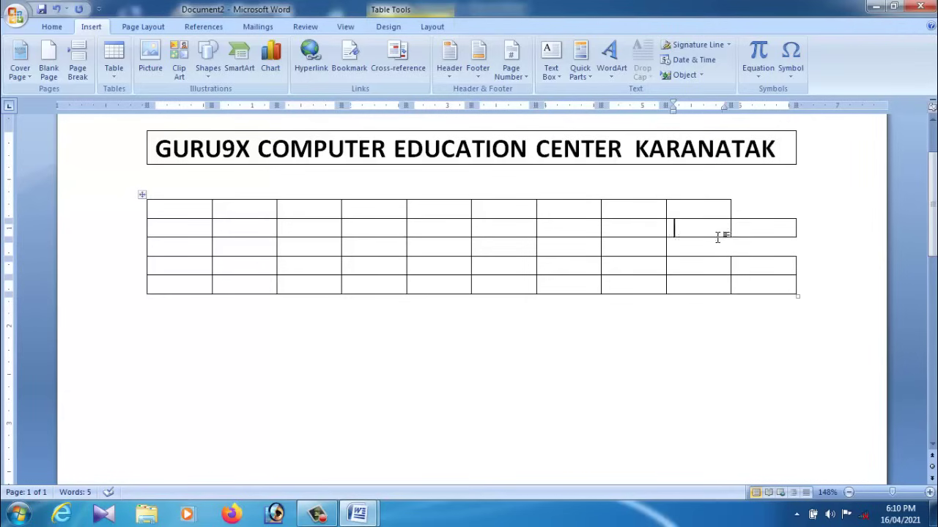
# - Look through the Insert Table options and the Table Tools Layout Delete menu
pyautogui.click(114, 68)
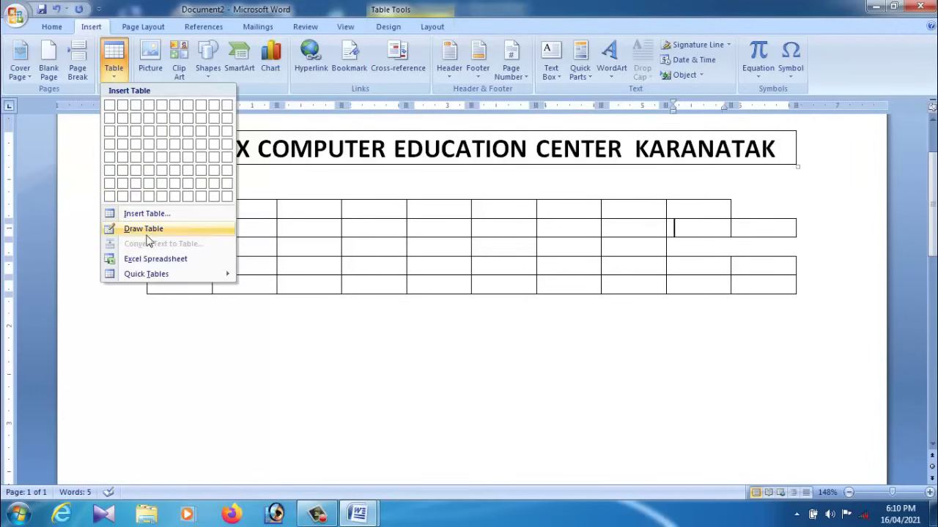
pyautogui.click(343, 242)
pyautogui.click(114, 58)
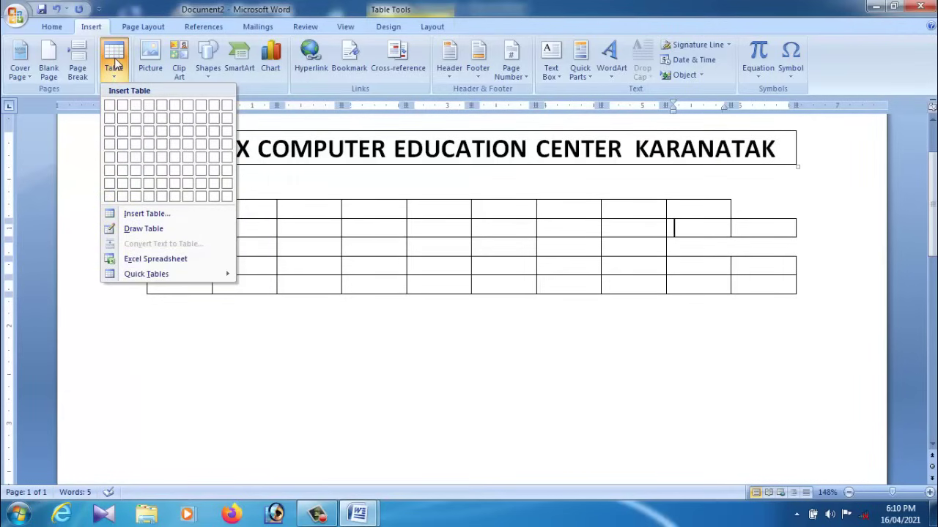
pyautogui.click(433, 27)
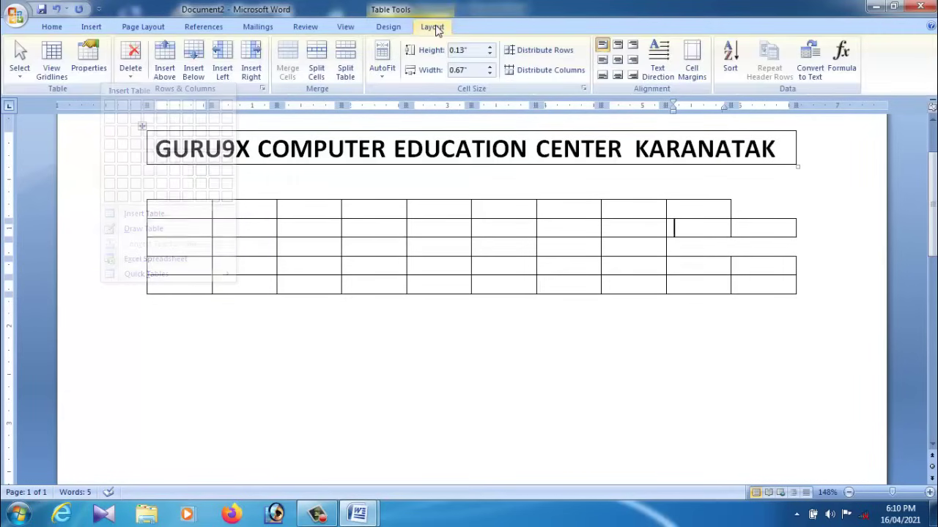
pyautogui.click(128, 73)
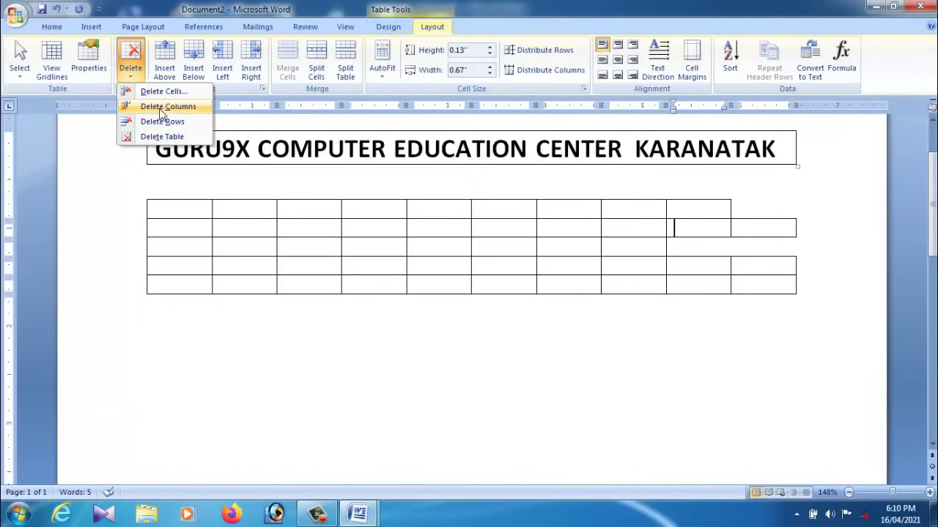
# - Select column 7 and delete that column from the table
pyautogui.click(576, 220)
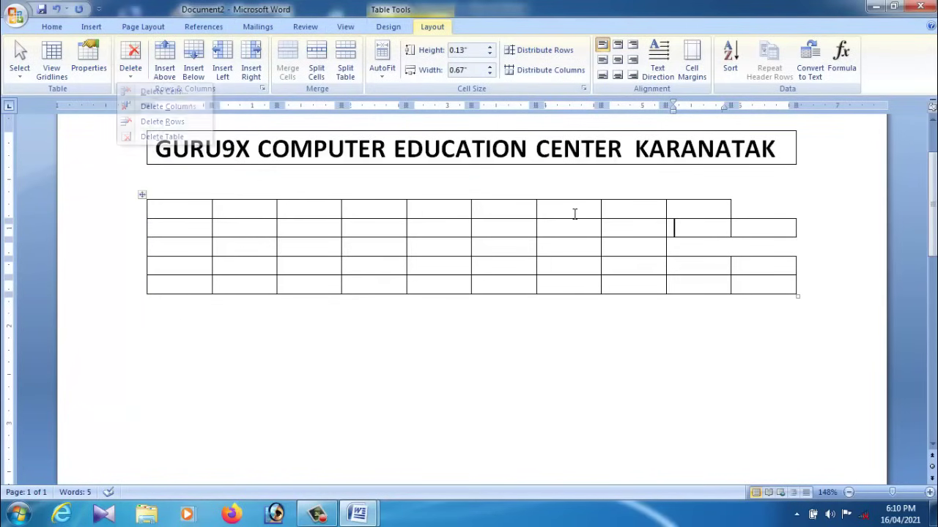
pyautogui.moveTo(576, 214); pyautogui.dragTo(573, 287)
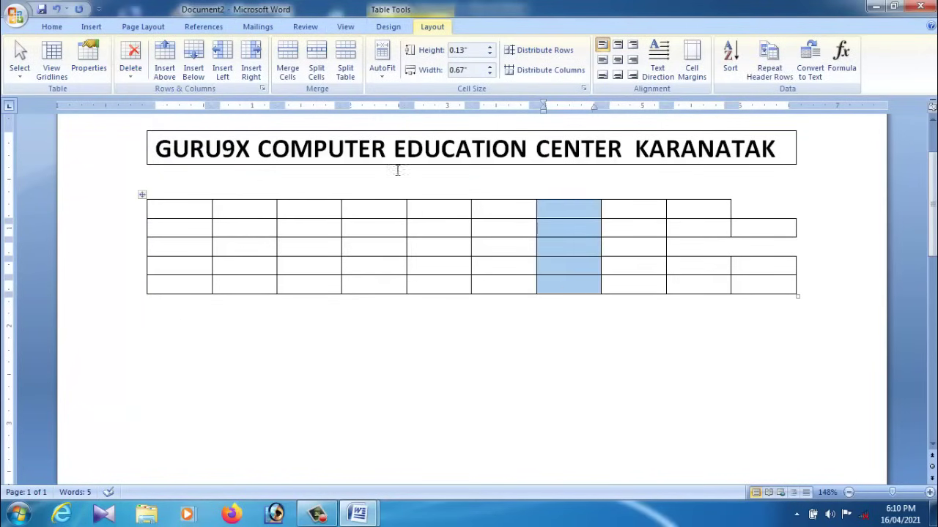
pyautogui.click(130, 62)
pyautogui.click(162, 107)
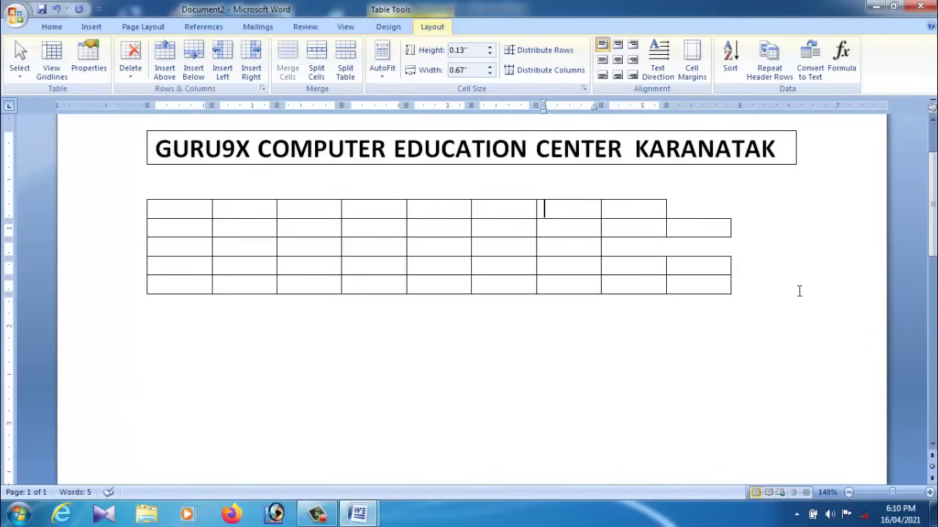
# - Select the entire table and delete it with Delete Table
pyautogui.moveTo(715, 210); pyautogui.dragTo(724, 302)
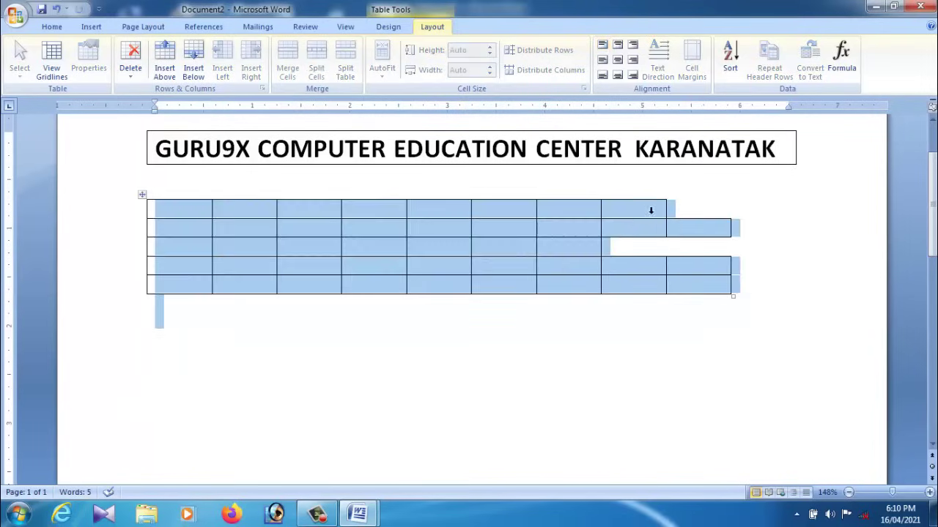
pyautogui.click(648, 206)
pyautogui.click(143, 195)
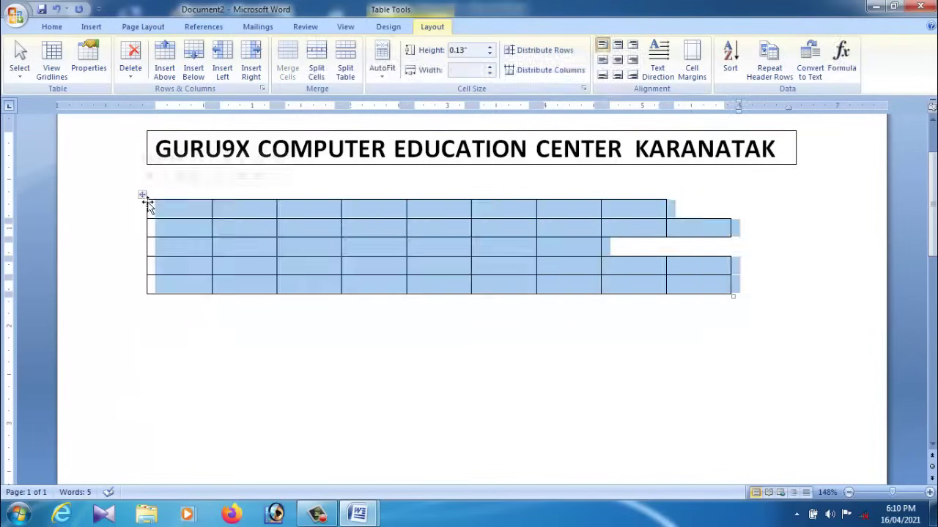
pyautogui.click(131, 68)
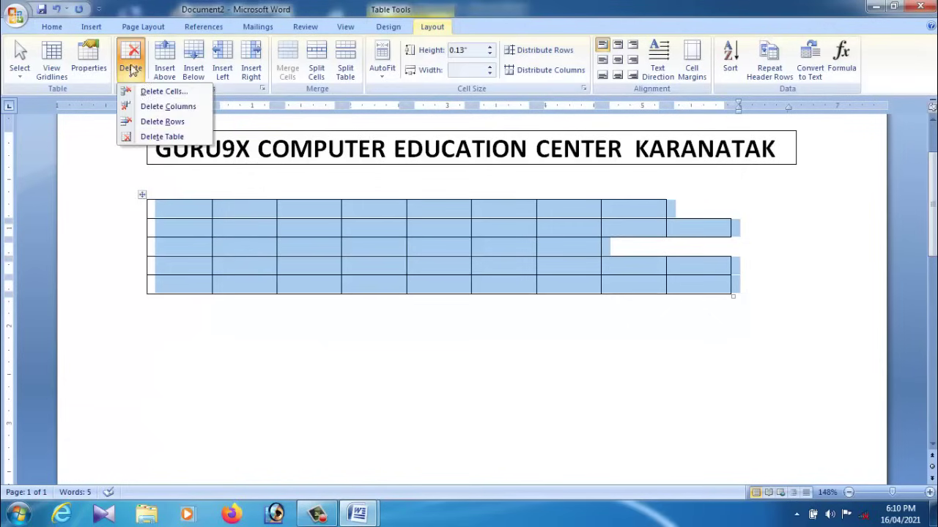
pyautogui.click(150, 139)
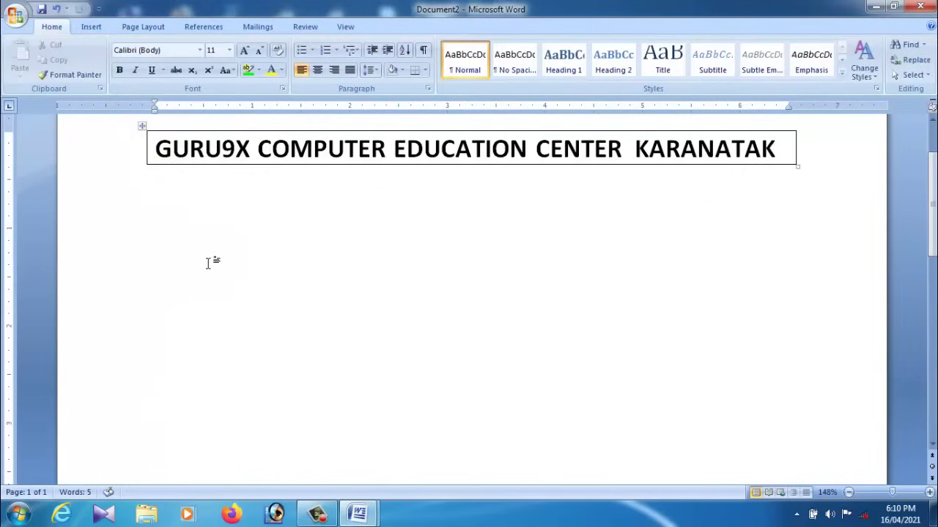
pyautogui.click(91, 26)
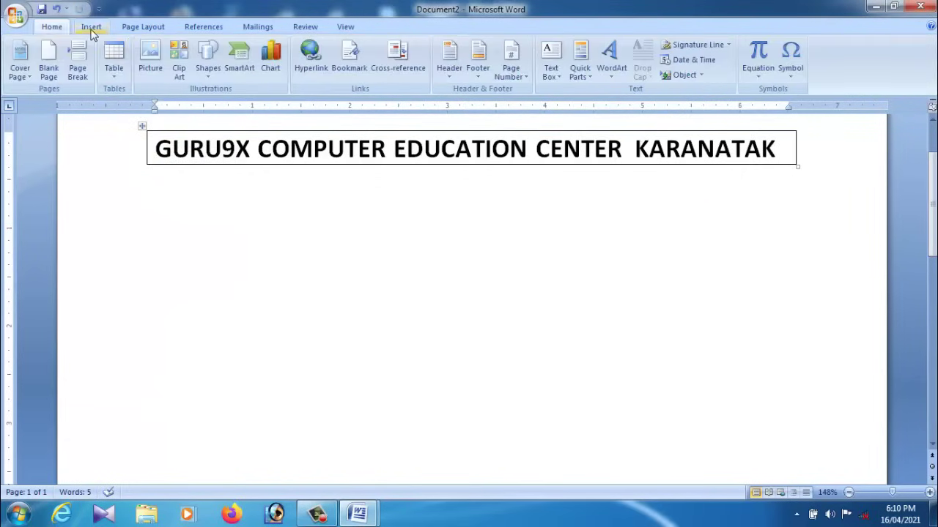
pyautogui.click(113, 63)
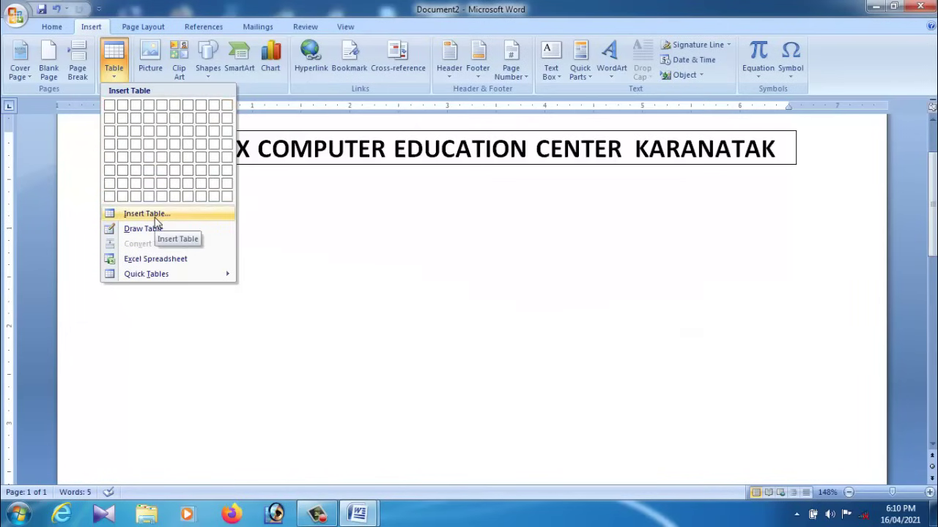
pyautogui.click(154, 216)
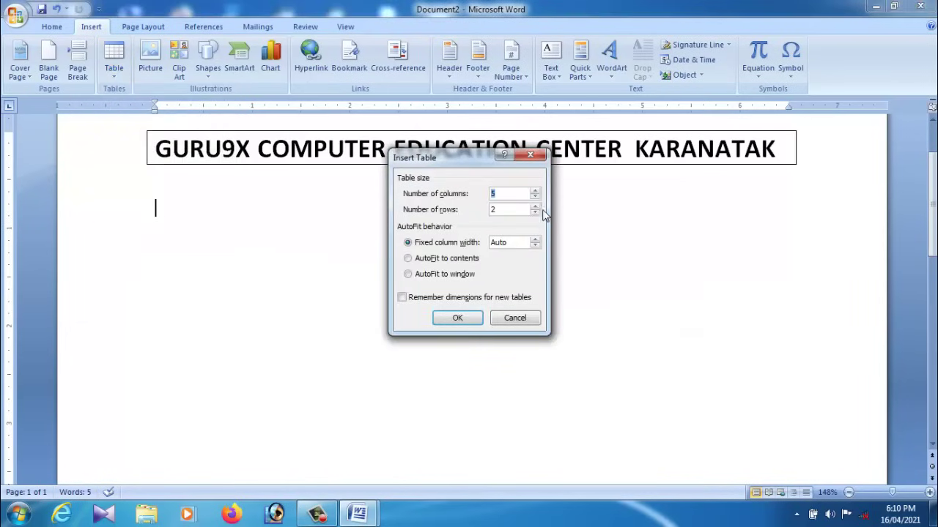
pyautogui.click(510, 212)
pyautogui.click(458, 318)
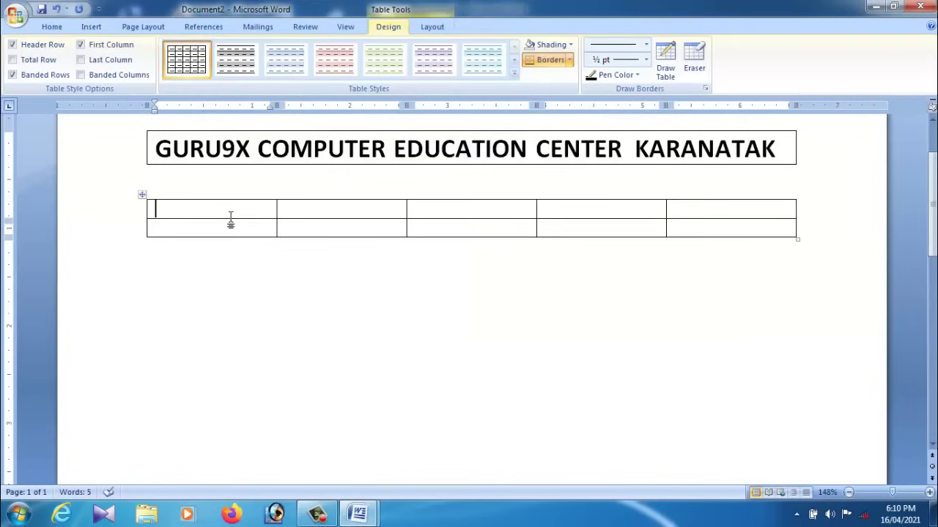
pyautogui.click(308, 218)
pyautogui.click(469, 219)
pyautogui.click(622, 219)
pyautogui.click(718, 220)
pyautogui.click(247, 211)
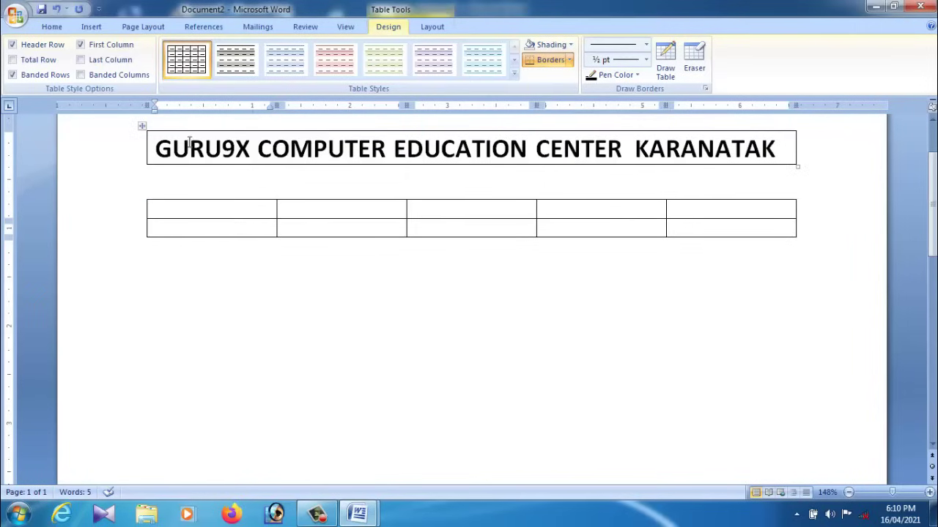
pyautogui.click(91, 28)
pyautogui.click(142, 195)
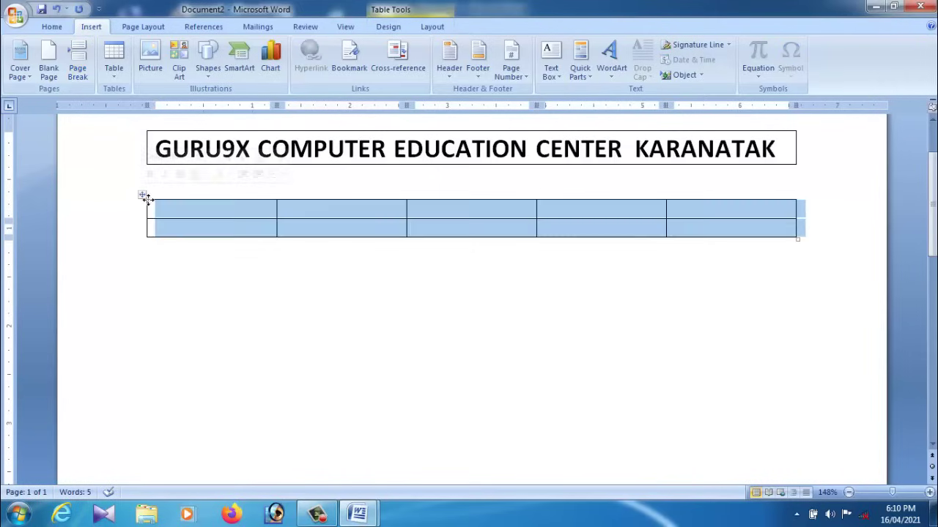
pyautogui.press('BackSpace')
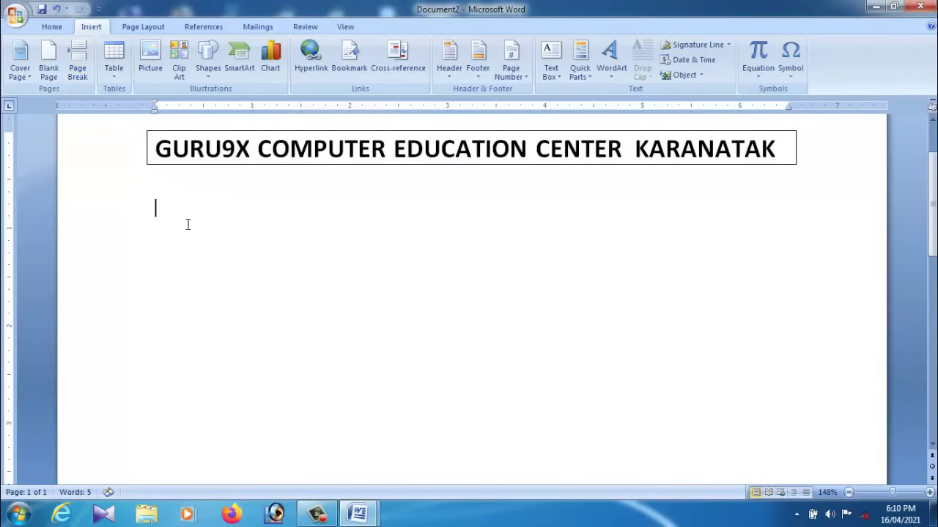
pyautogui.click(113, 62)
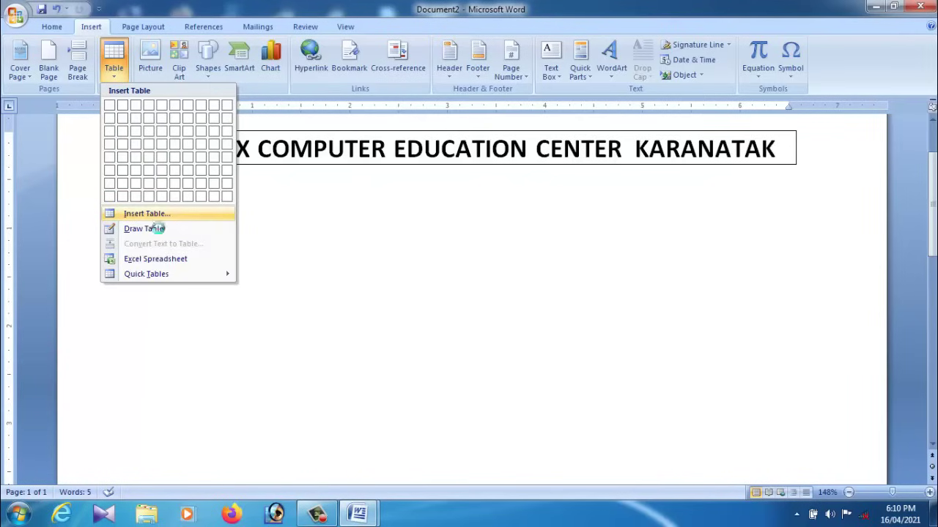
pyautogui.click(150, 215)
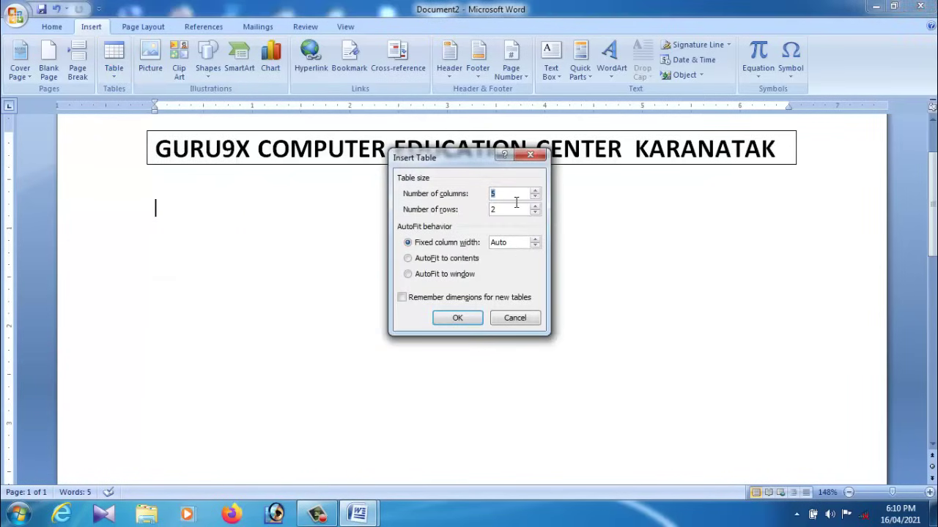
pyautogui.moveTo(518, 202); pyautogui.dragTo(478, 205)
pyautogui.click(469, 318)
pyautogui.click(469, 292)
pyautogui.click(457, 319)
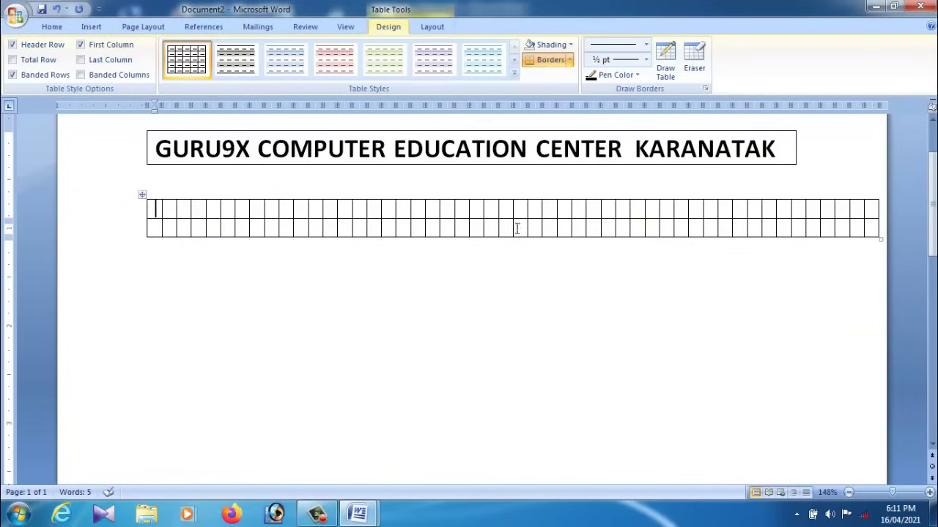
pyautogui.moveTo(164, 230); pyautogui.dragTo(616, 230)
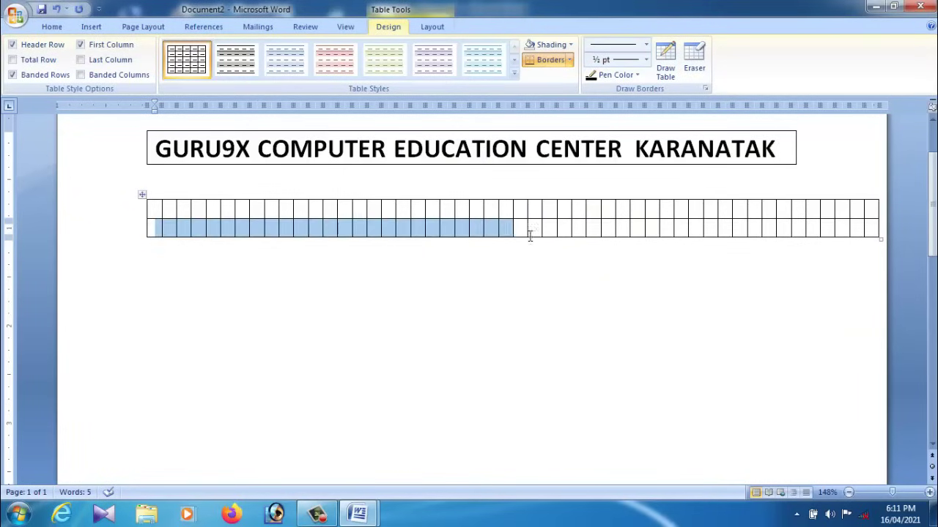
pyautogui.moveTo(161, 209); pyautogui.dragTo(714, 212)
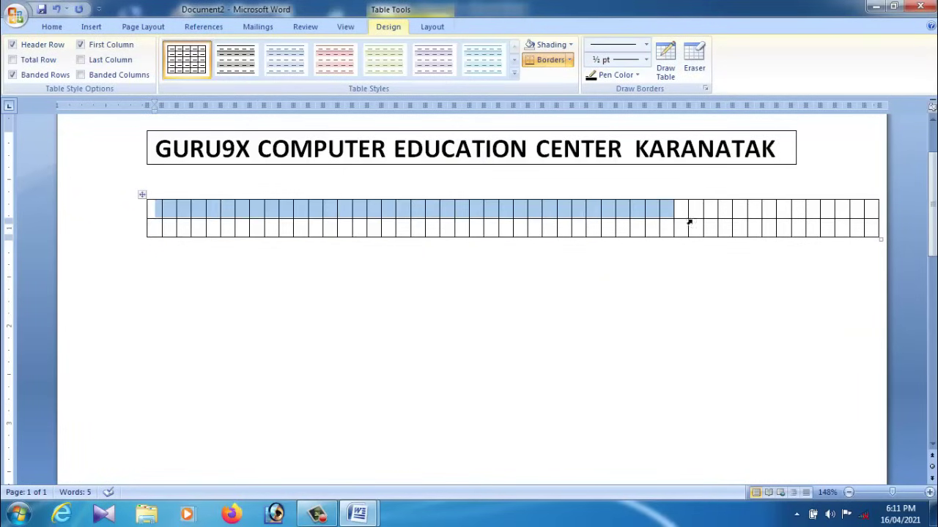
pyautogui.click(217, 212)
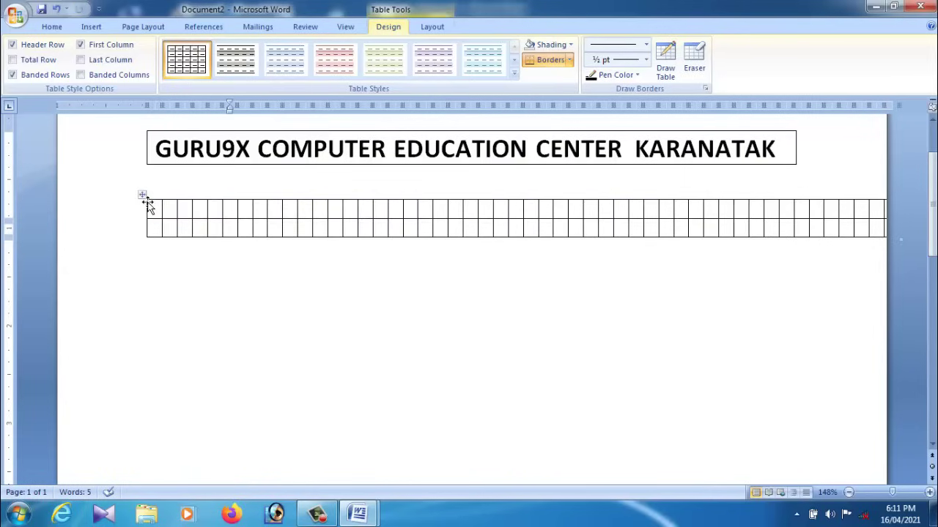
pyautogui.moveTo(143, 196); pyautogui.dragTo(84, 196)
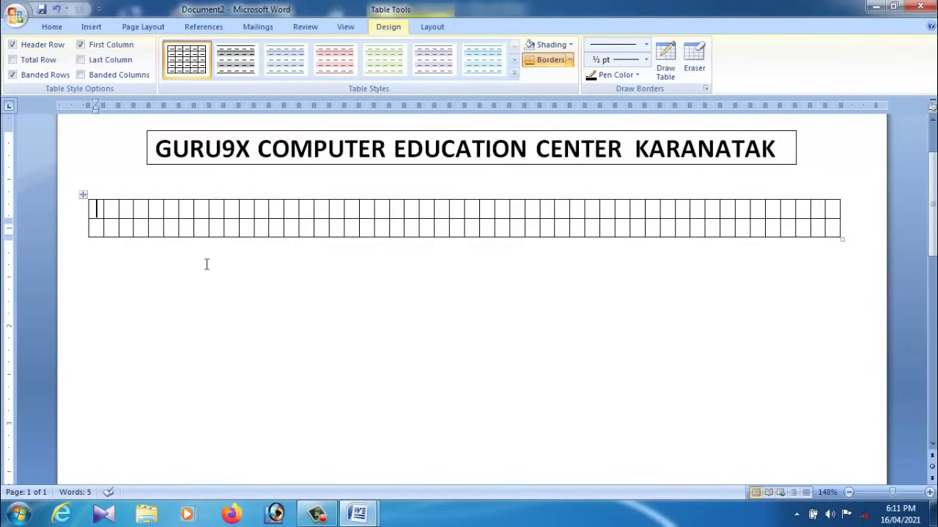
pyautogui.click(83, 194)
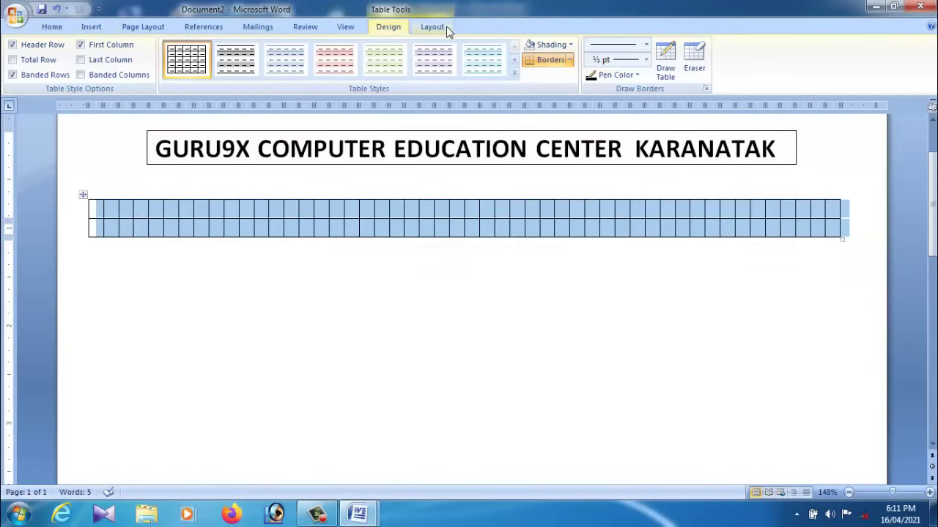
pyautogui.click(92, 28)
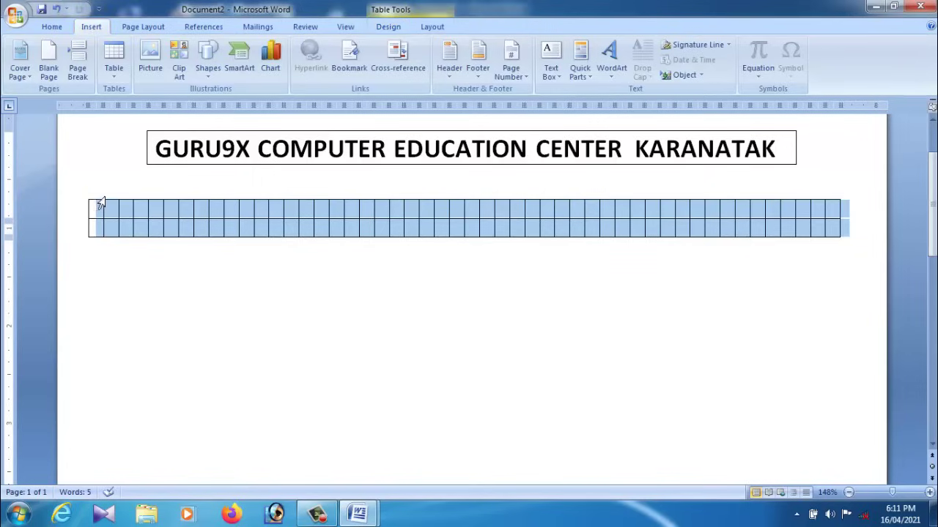
pyautogui.press('BackSpace')
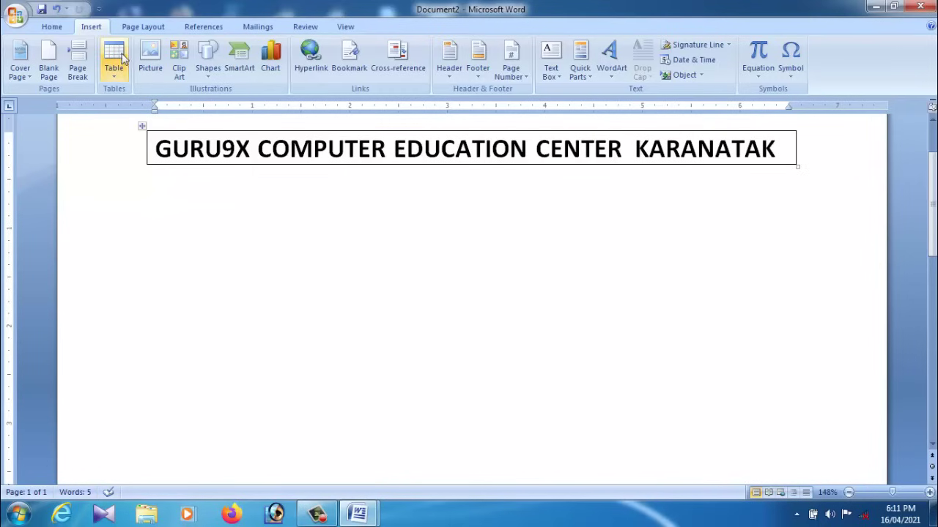
# - Hand-draw the outer border of a new table below the heading
pyautogui.click(113, 61)
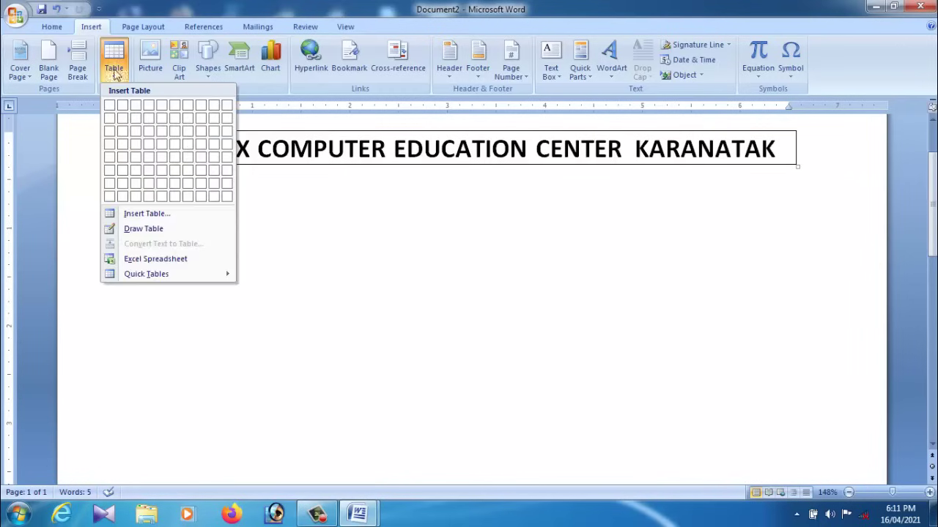
pyautogui.click(132, 233)
pyautogui.moveTo(97, 204)
pyautogui.mouseDown()
pyautogui.moveTo(803, 416)
pyautogui.moveTo(844, 405)
pyautogui.mouseUp()
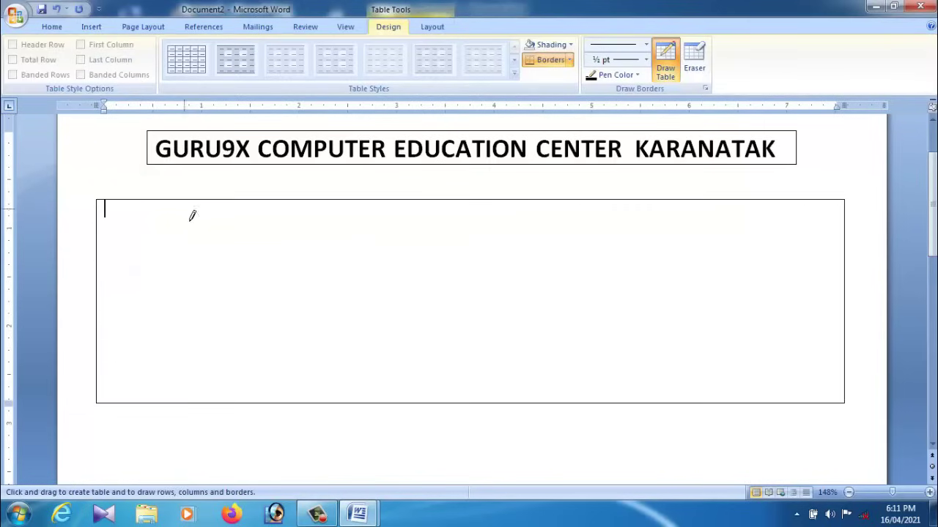
# - Draw a narrow left column, a top-row line and three column dividers in the lower area
pyautogui.moveTo(182, 208); pyautogui.dragTo(180, 400)
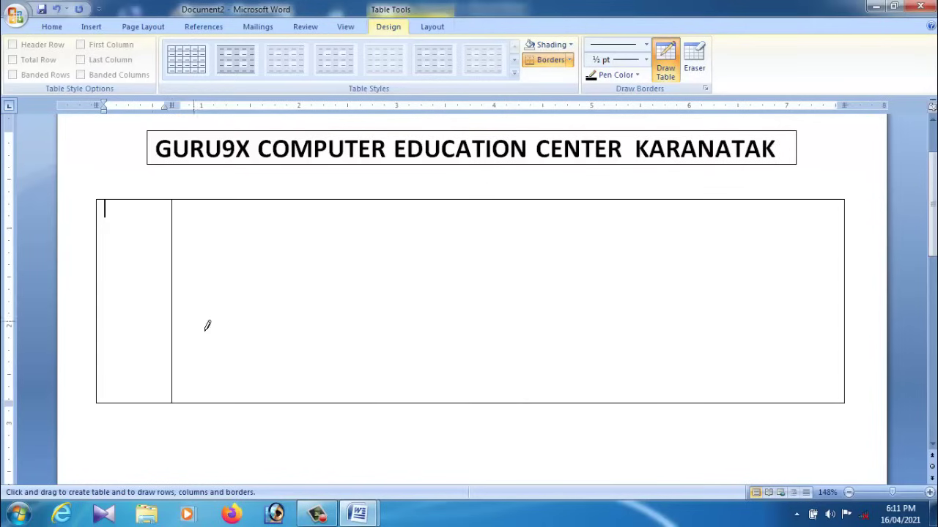
pyautogui.moveTo(183, 234); pyautogui.dragTo(727, 236)
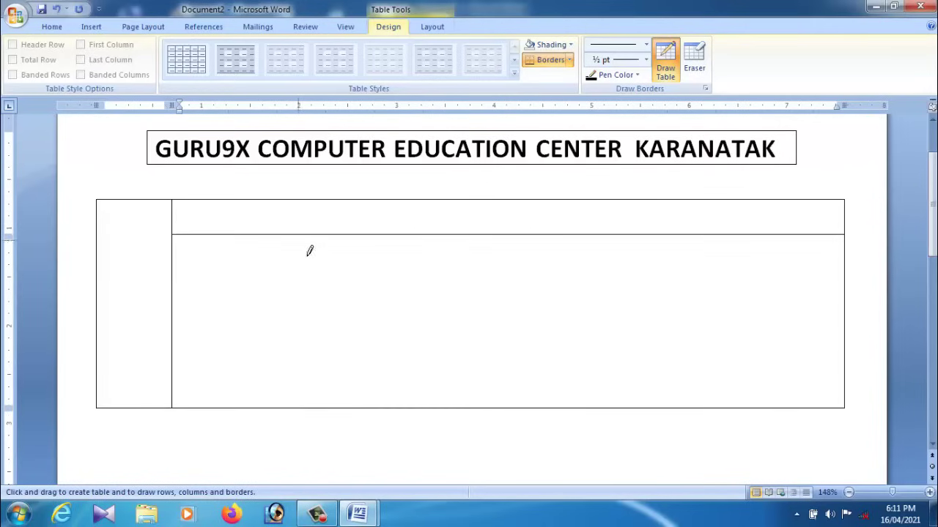
pyautogui.moveTo(258, 237); pyautogui.dragTo(271, 404)
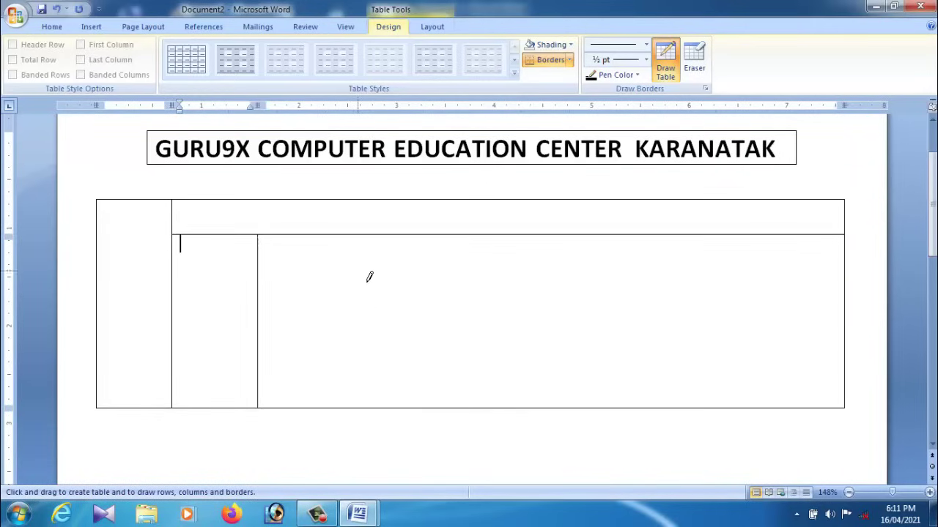
pyautogui.moveTo(364, 246); pyautogui.dragTo(362, 401)
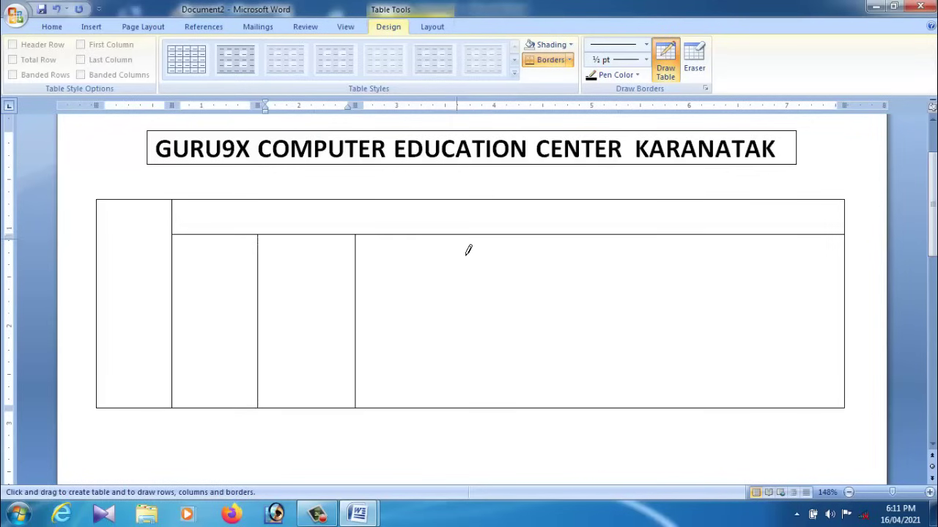
pyautogui.moveTo(467, 316); pyautogui.dragTo(467, 409)
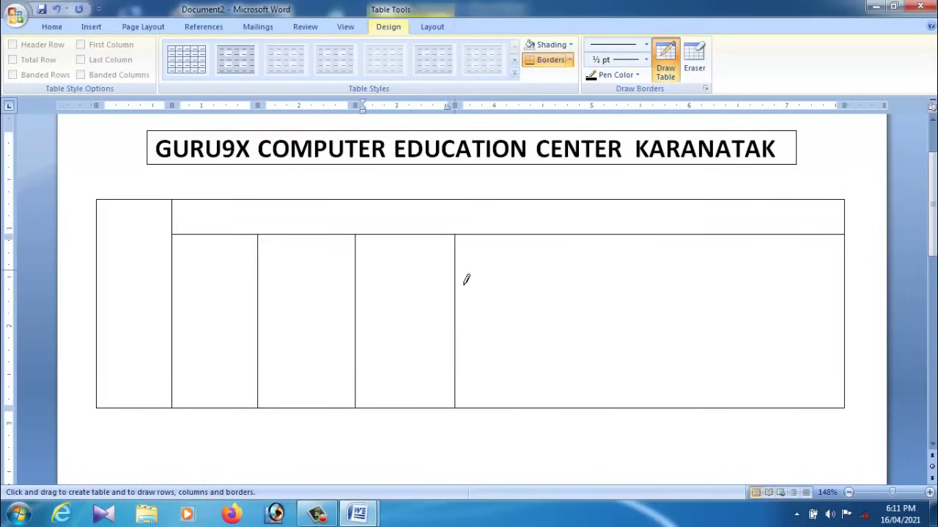
# - Add five horizontal row lines across the rightmost area of the table
pyautogui.moveTo(466, 279); pyautogui.dragTo(737, 278)
pyautogui.moveTo(469, 308); pyautogui.dragTo(772, 319)
pyautogui.moveTo(468, 340); pyautogui.dragTo(775, 345)
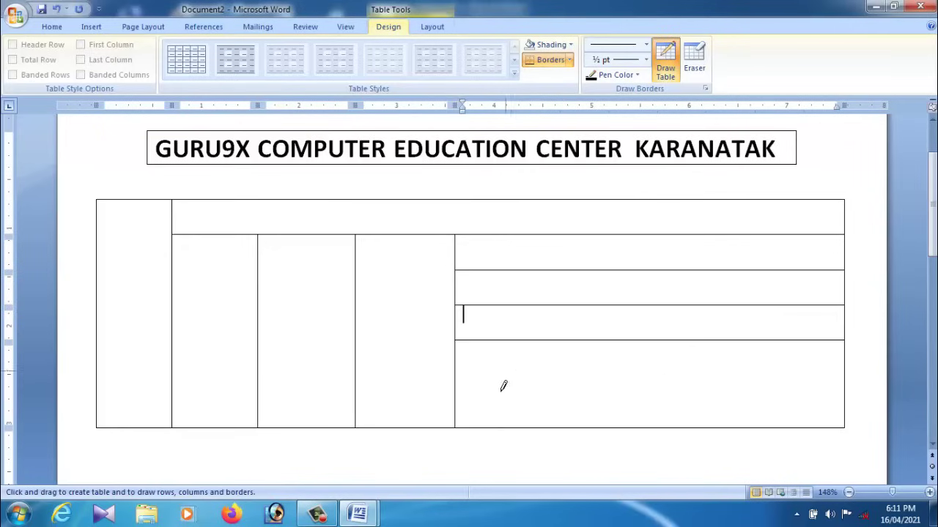
pyautogui.moveTo(469, 384); pyautogui.dragTo(804, 390)
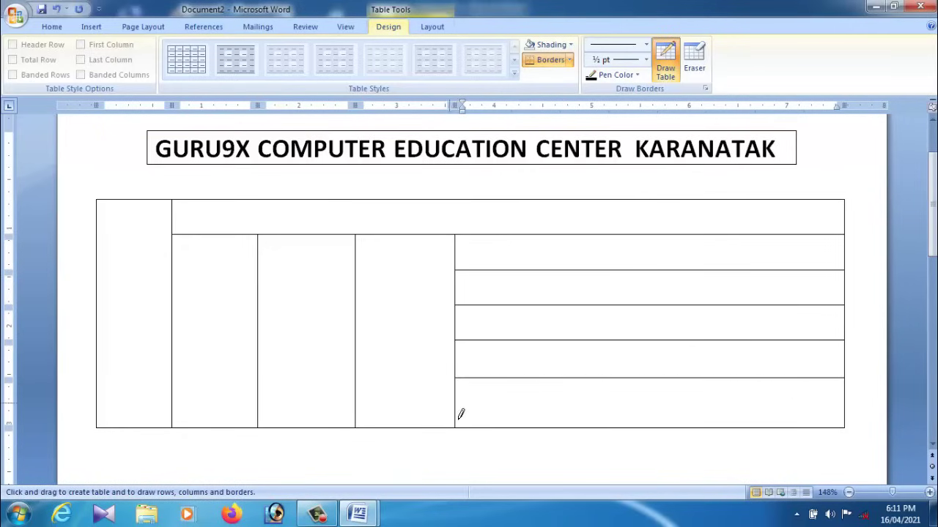
pyautogui.moveTo(461, 412); pyautogui.dragTo(818, 416)
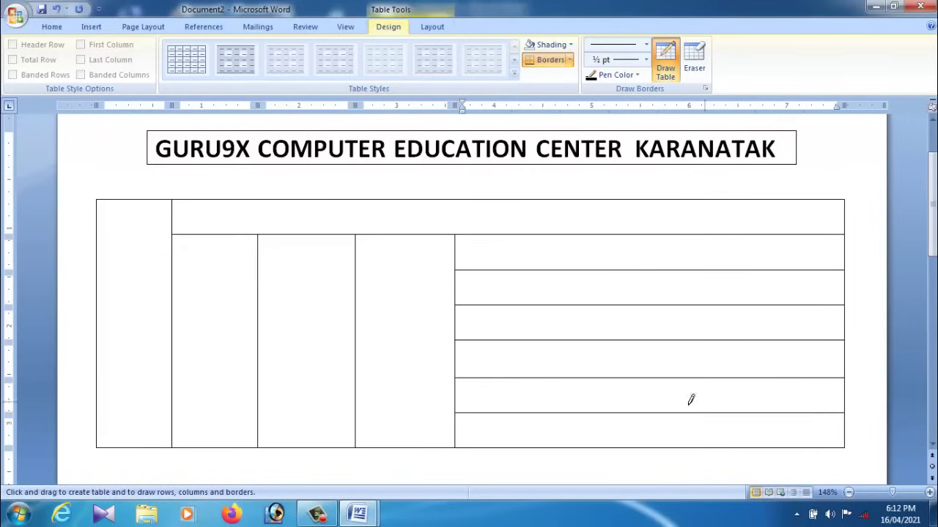
# - Add vertical dividers in the right section and a horizontal line in the third column
pyautogui.moveTo(525, 247); pyautogui.dragTo(519, 342)
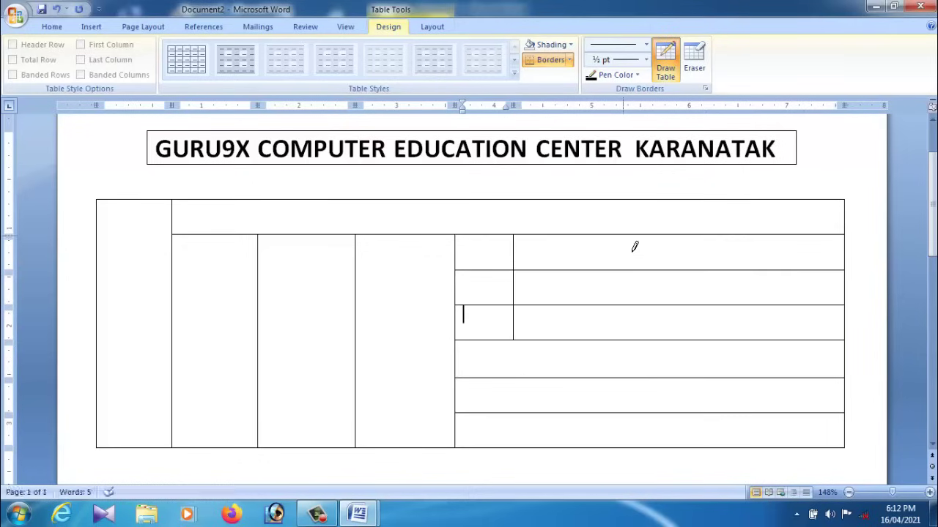
pyautogui.moveTo(632, 246); pyautogui.dragTo(630, 344)
pyautogui.moveTo(574, 353); pyautogui.dragTo(573, 445)
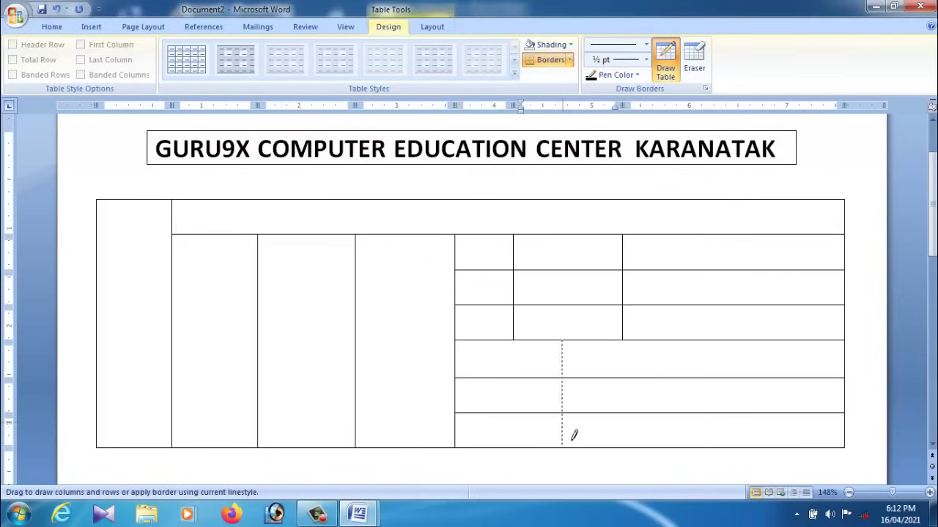
pyautogui.moveTo(268, 337); pyautogui.dragTo(353, 341)
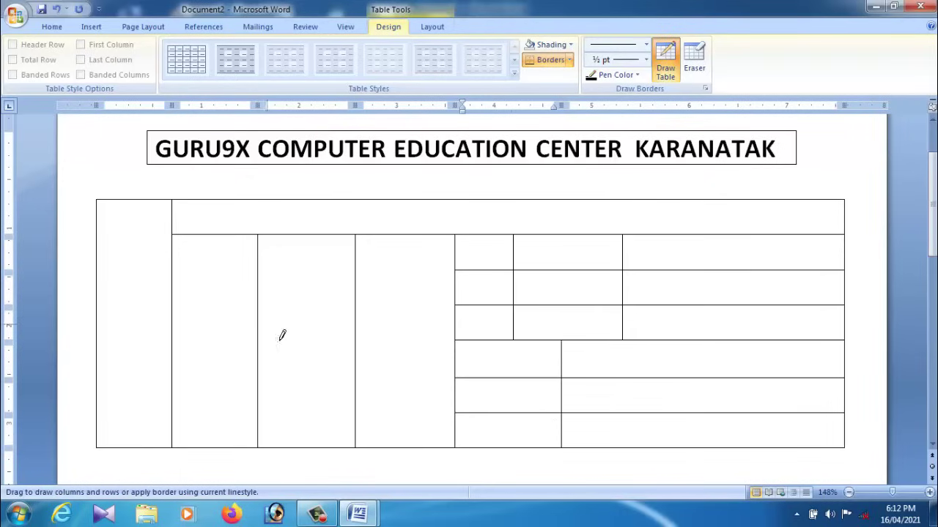
# - Split the second and a middle column with vertical borders and add a horizontal border
pyautogui.scroll(-2, 328, 397)
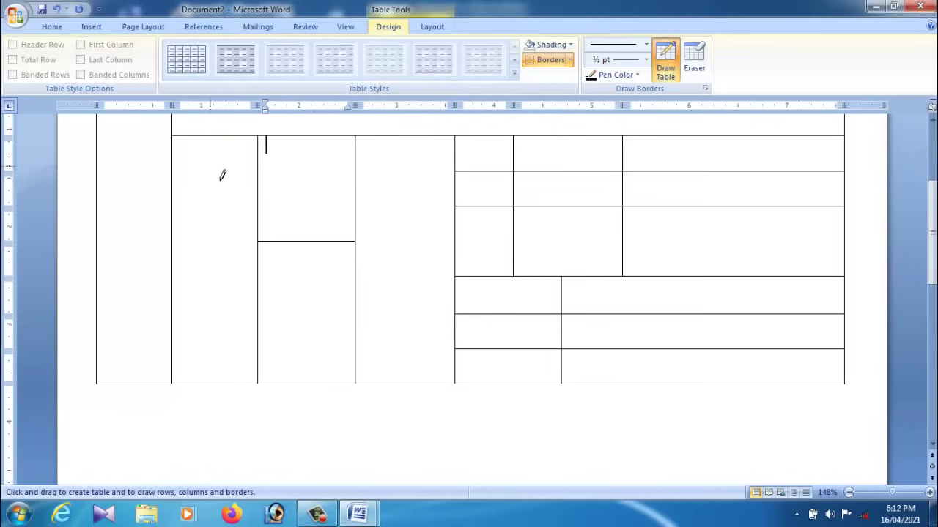
pyautogui.moveTo(223, 152); pyautogui.dragTo(233, 425)
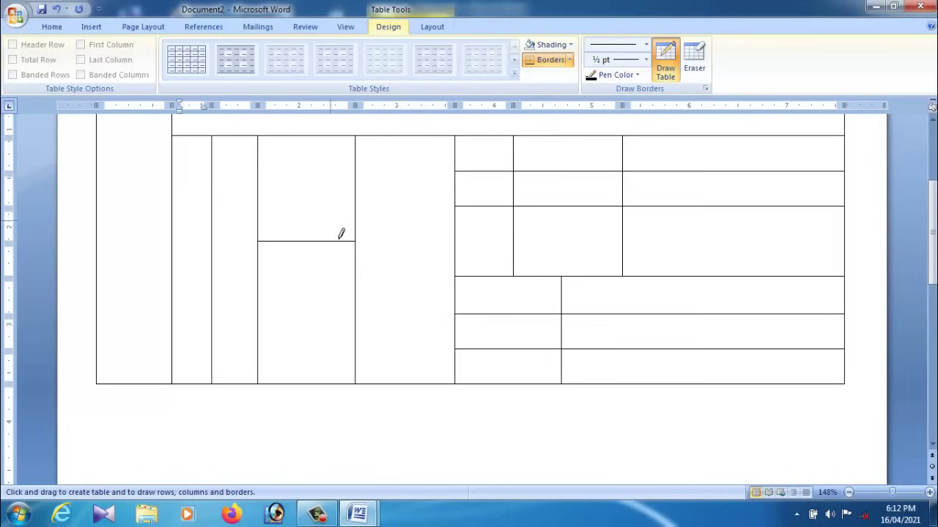
pyautogui.moveTo(302, 141); pyautogui.dragTo(316, 252)
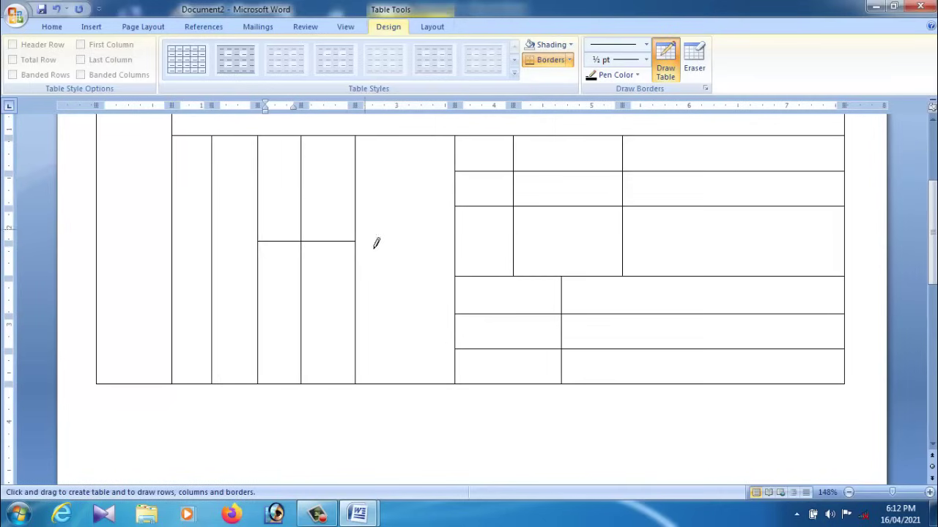
pyautogui.moveTo(364, 207); pyautogui.dragTo(464, 215)
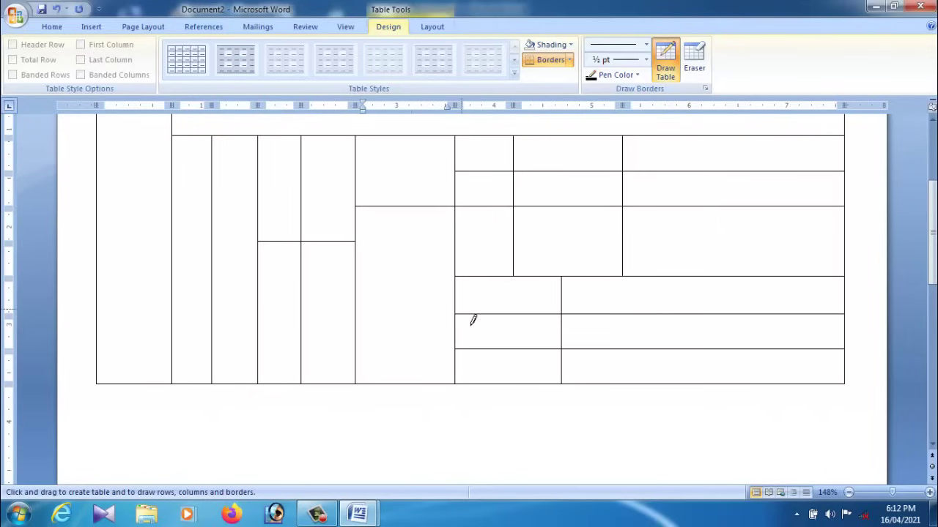
# - Split the top row into two cells with a short vertical border
pyautogui.scroll(3, 480, 354)
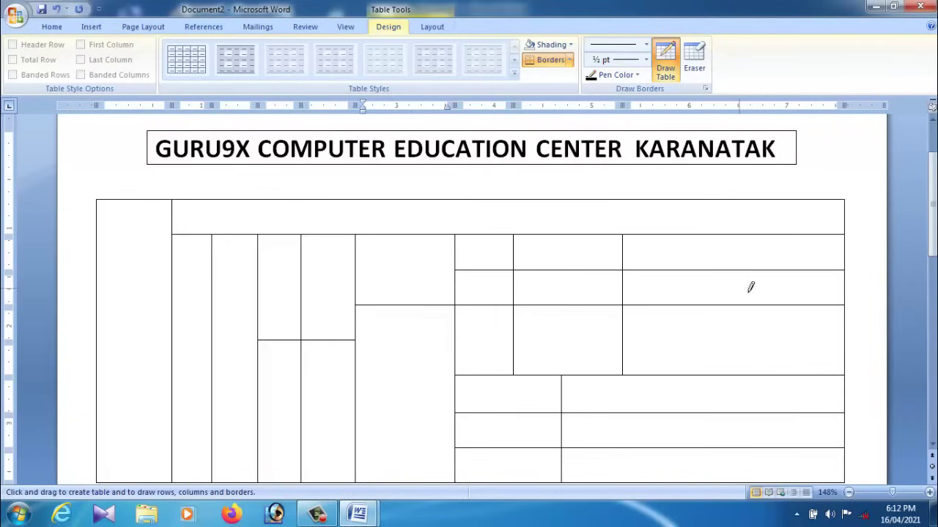
pyautogui.moveTo(631, 211); pyautogui.dragTo(632, 234)
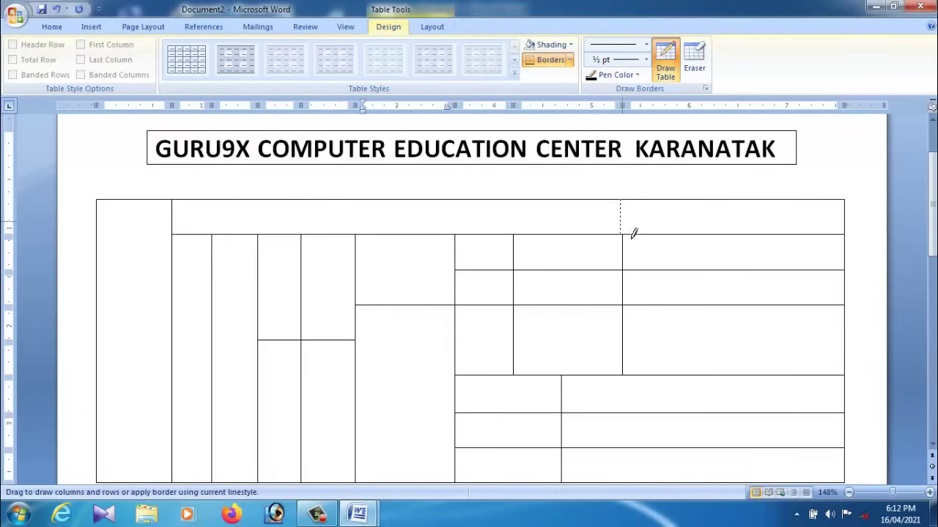
pyautogui.scroll(-4, 637, 360)
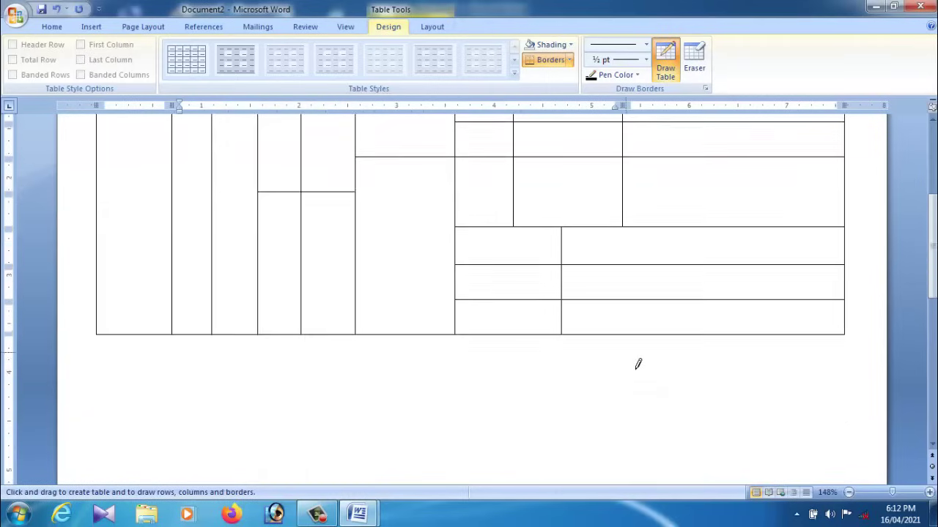
pyautogui.scroll(-3, 637, 361)
pyautogui.scroll(10, 638, 363)
pyautogui.scroll(-3, 638, 365)
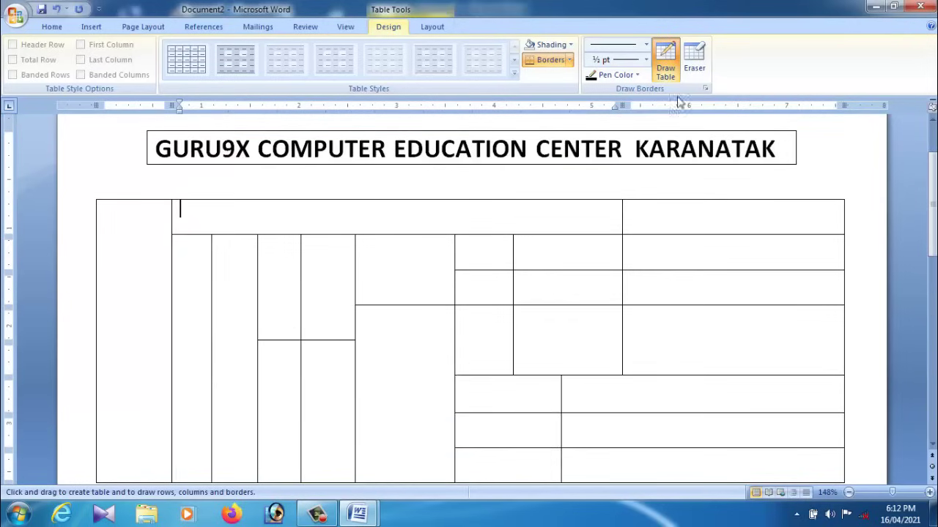
# - Turn off Draw Table and type F and FF into the left and wide top cells
pyautogui.click(666, 68)
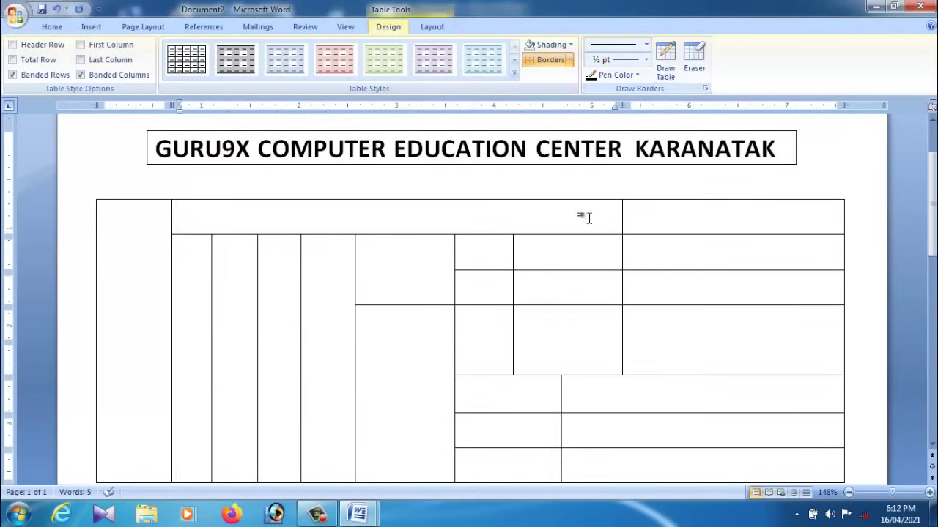
pyautogui.click(256, 271)
pyautogui.write('F')
pyautogui.click(259, 224)
pyautogui.write('FF')
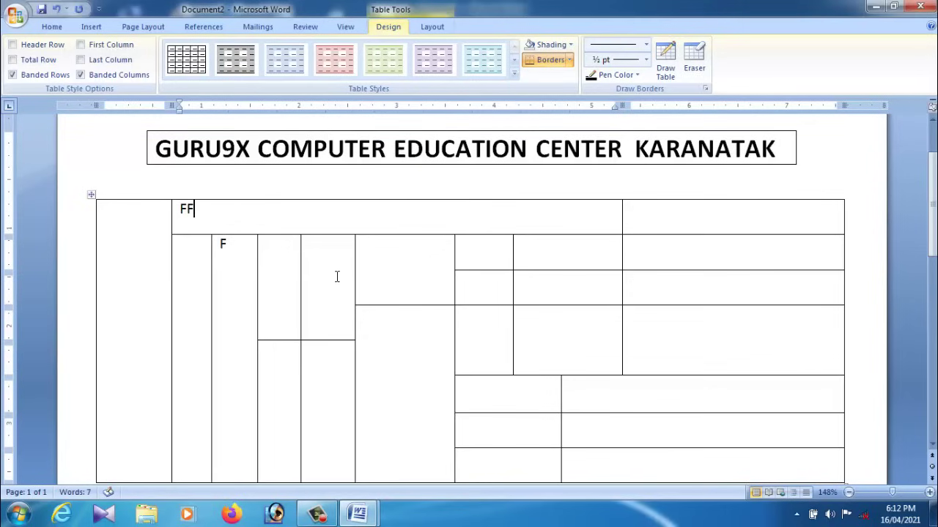
pyautogui.click(336, 276)
pyautogui.write('FF')
pyautogui.press('Tab')
pyautogui.write('FF')
# - Type F and FF sample text into the cells of the right section
pyautogui.click(499, 300)
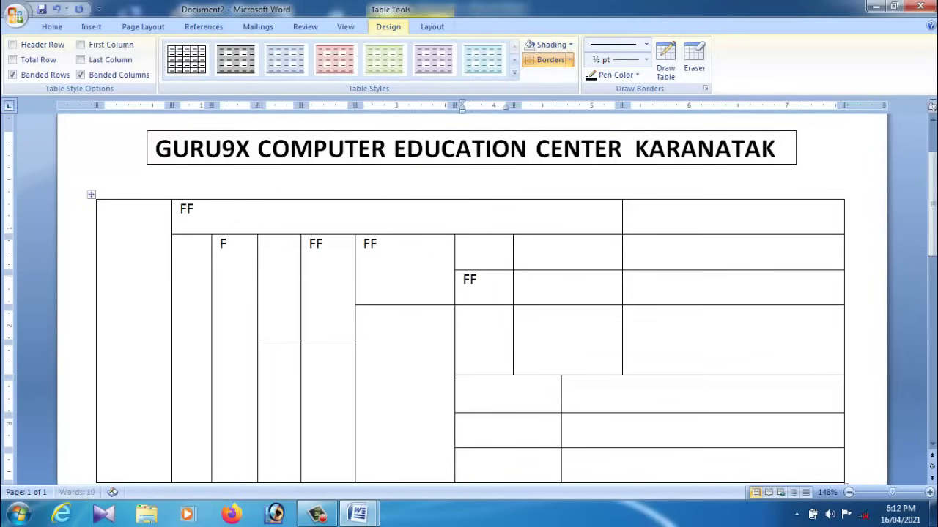
pyautogui.write('F')
pyautogui.click(534, 253)
pyautogui.write('F')
pyautogui.click(483, 261)
pyautogui.write('FF')
pyautogui.click(672, 260)
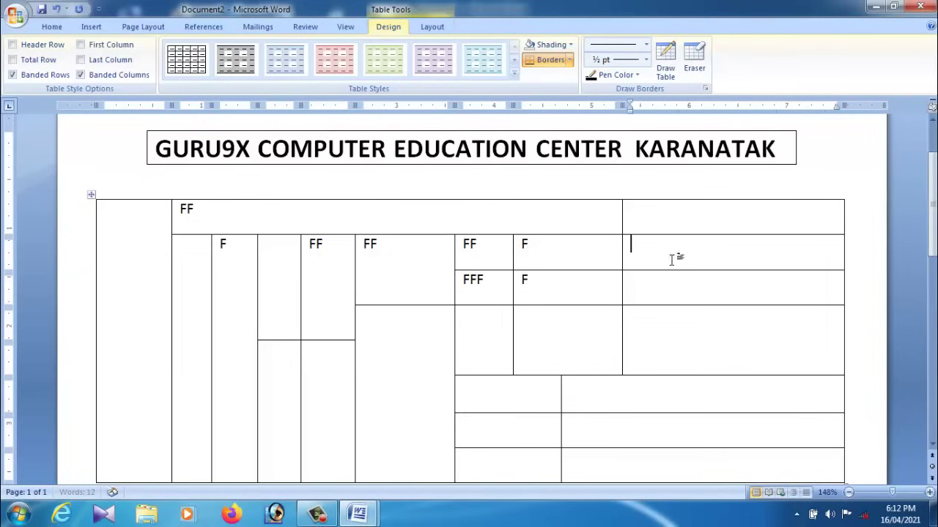
pyautogui.write('FF')
pyautogui.click(667, 297)
pyautogui.click(637, 326)
pyautogui.click(588, 352)
pyautogui.write('F')
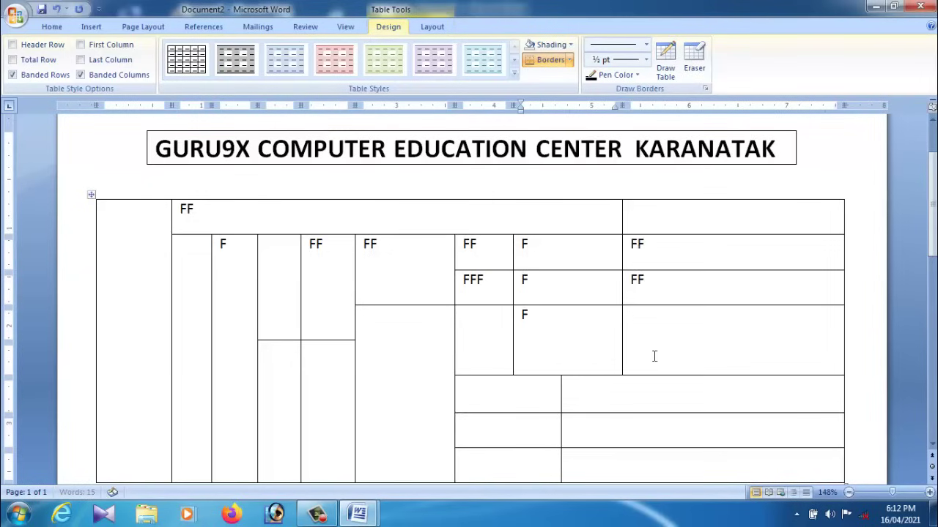
pyautogui.write('F')
# - Fill the top-right and wide top cells with FF and the top-left cell with F
pyautogui.click(662, 352)
pyautogui.write('FF')
pyautogui.click(655, 224)
pyautogui.write('FF')
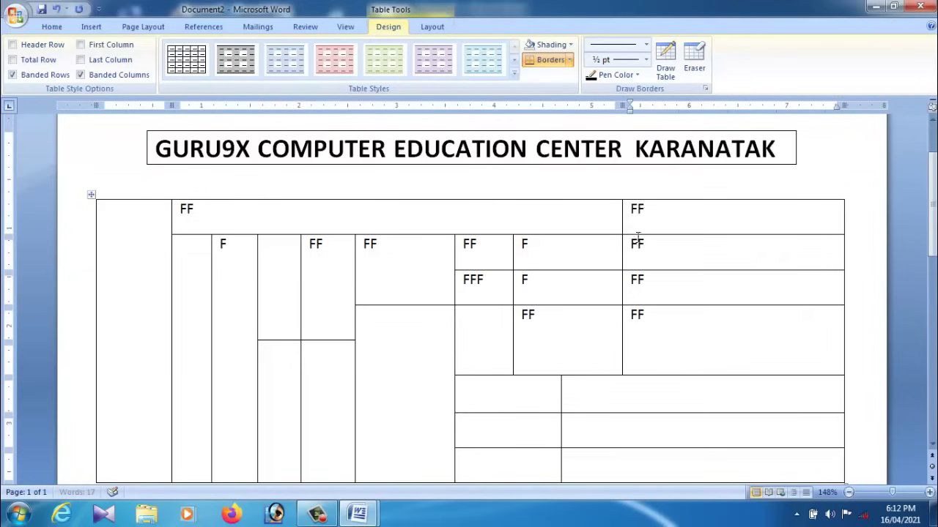
pyautogui.click(212, 217)
pyautogui.write('FF')
pyautogui.click(132, 216)
pyautogui.write('F')
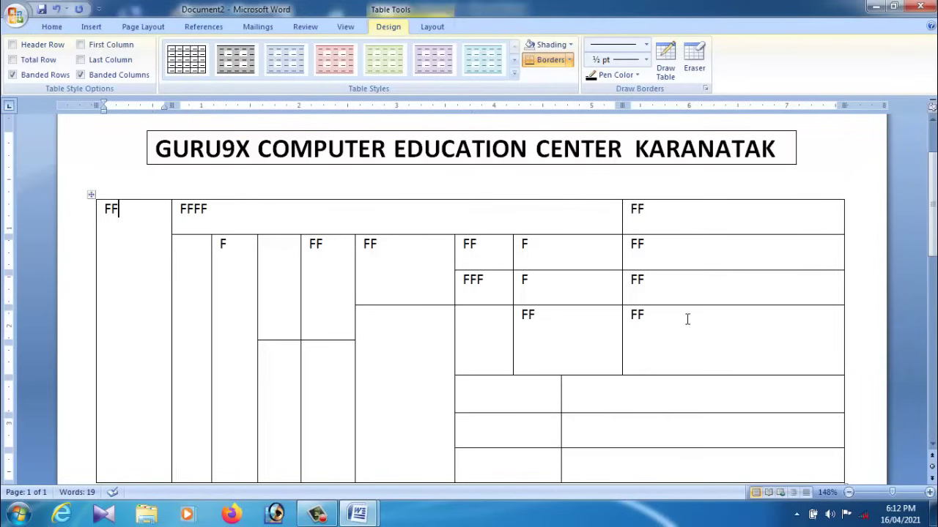
# - Use the Eraser to remove borders around the FF/FFF cells and in the middle columns
pyautogui.click(699, 53)
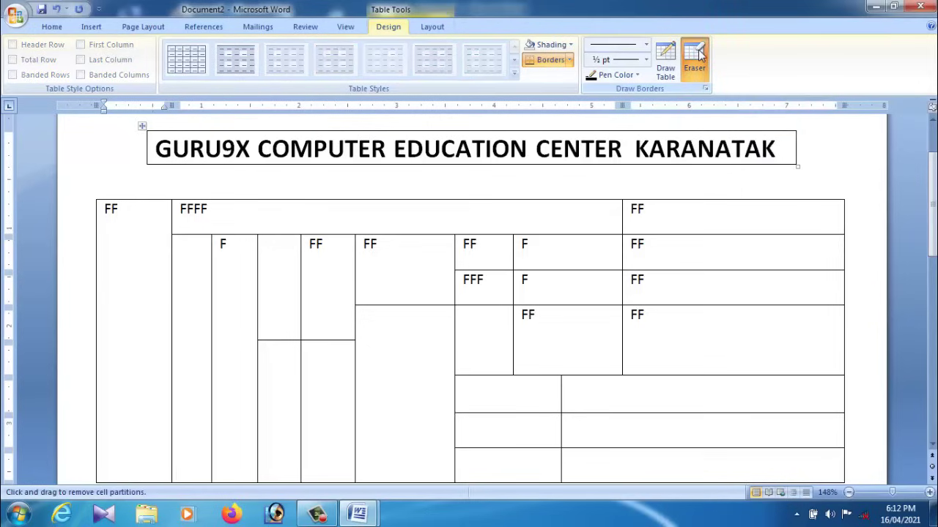
pyautogui.click(699, 53)
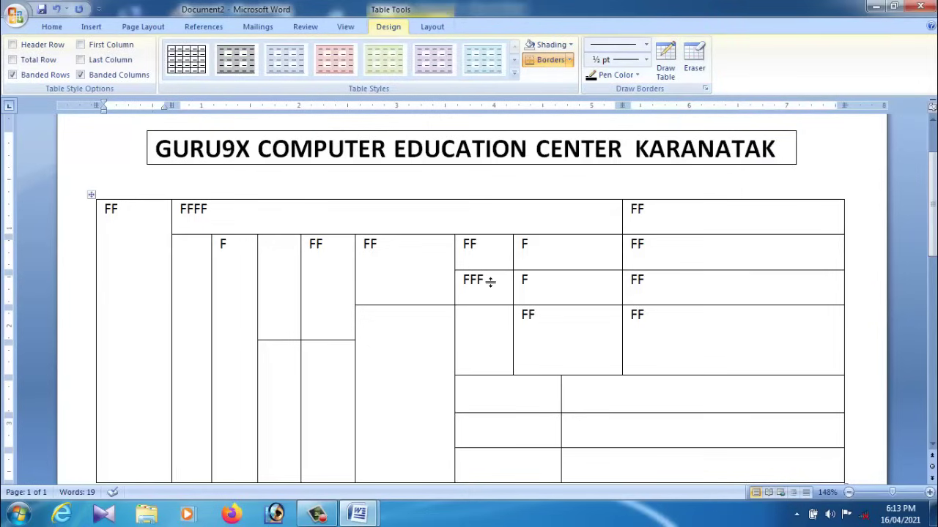
pyautogui.click(697, 59)
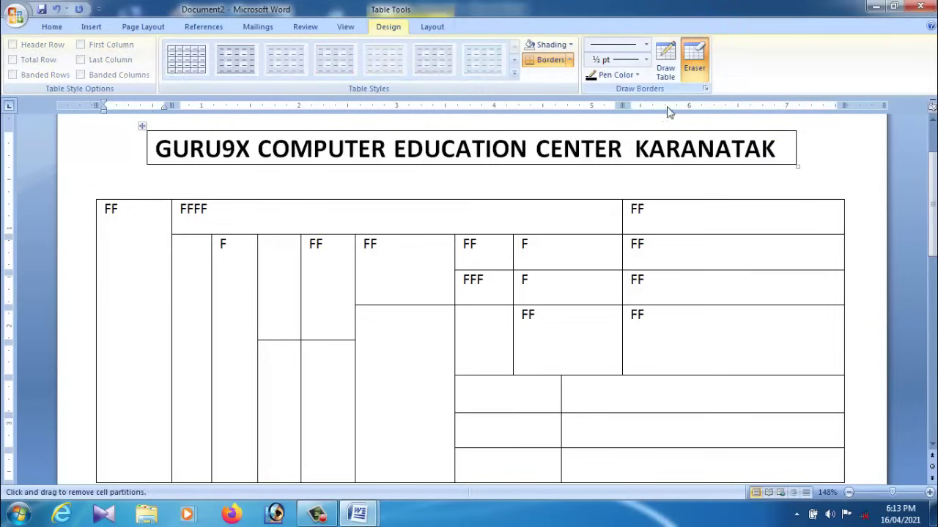
pyautogui.click(500, 282)
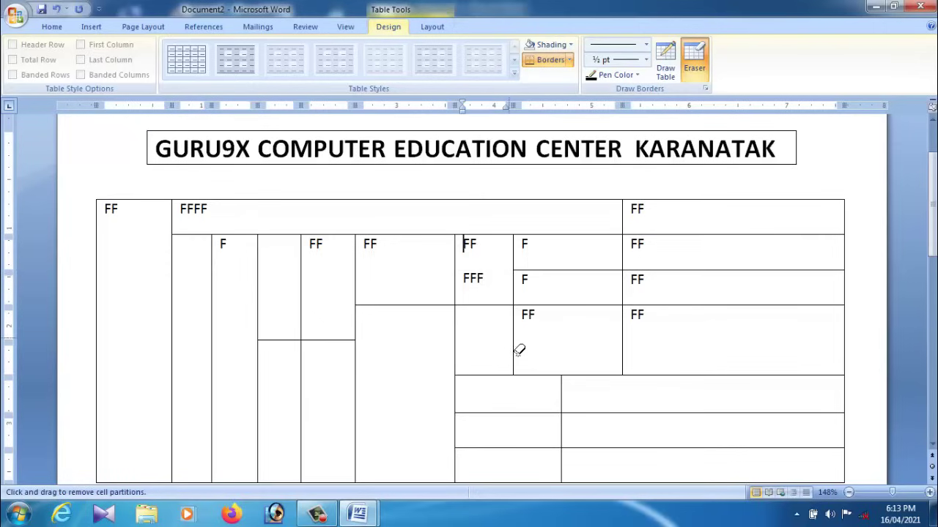
pyautogui.scroll(-3, 519, 351)
pyautogui.click(506, 288)
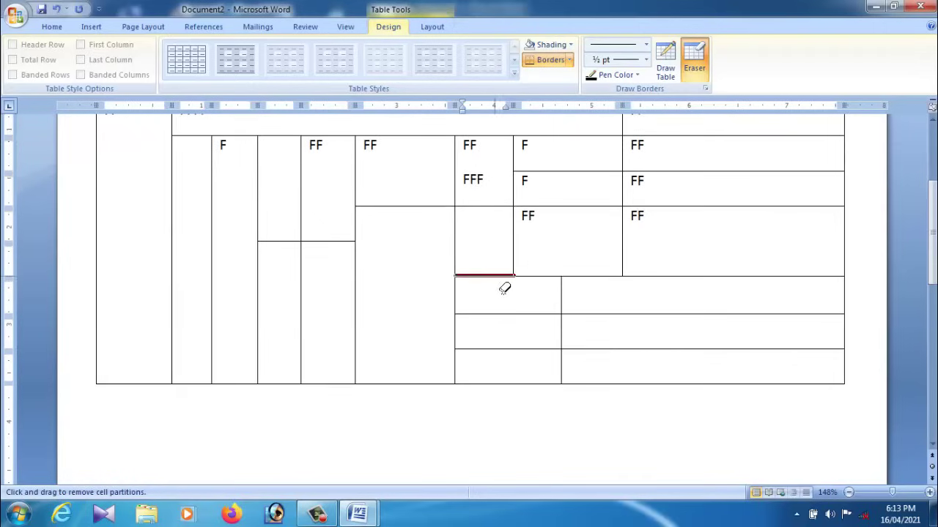
pyautogui.click(518, 350)
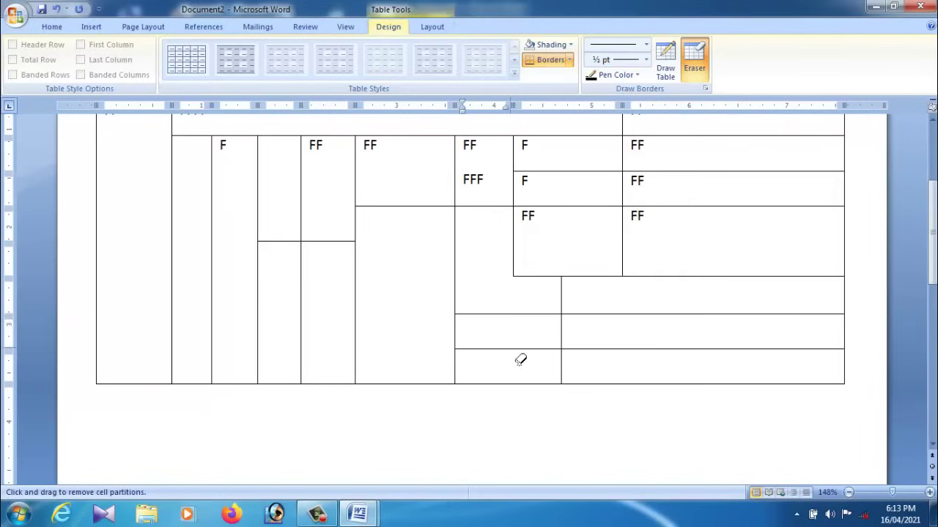
pyautogui.click(338, 247)
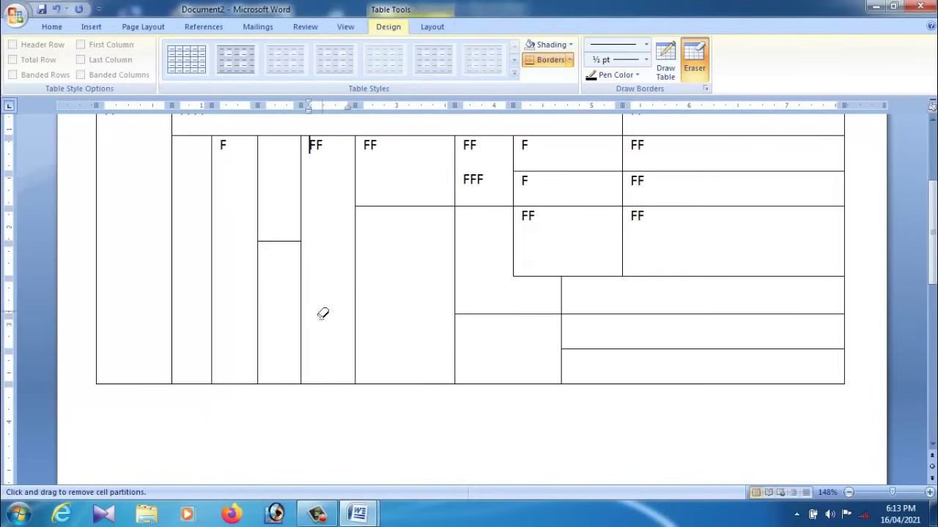
pyautogui.click(290, 253)
# - Erase the borders between the right column's four FF cells to form one tall cell
pyautogui.scroll(4, 418, 327)
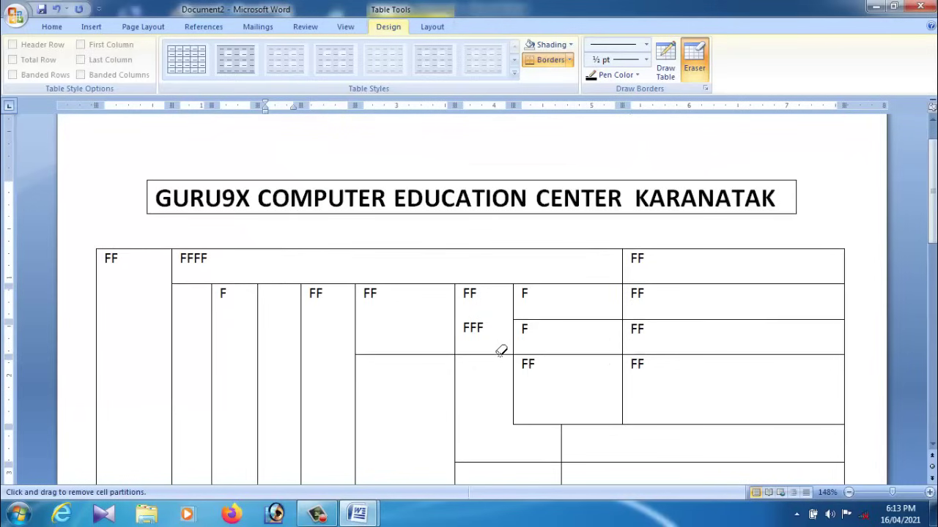
pyautogui.scroll(-1, 613, 364)
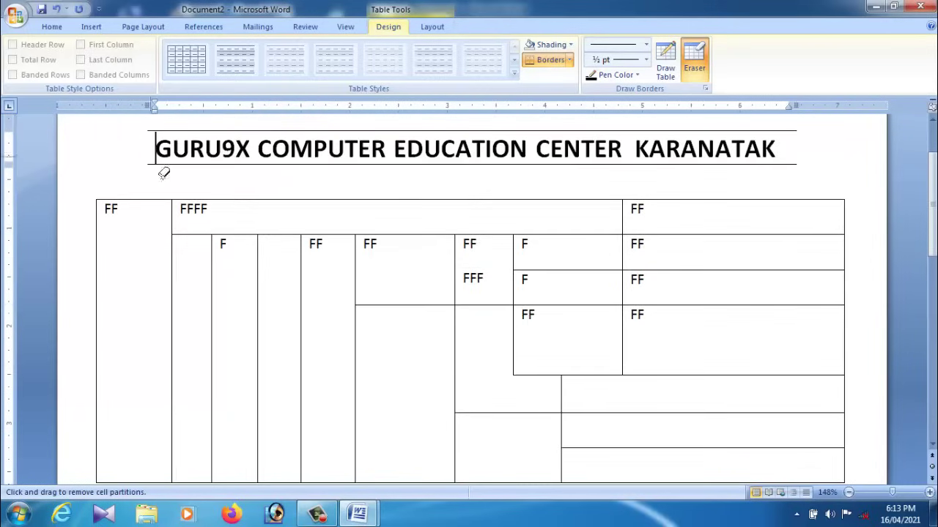
pyautogui.scroll(2, 654, 399)
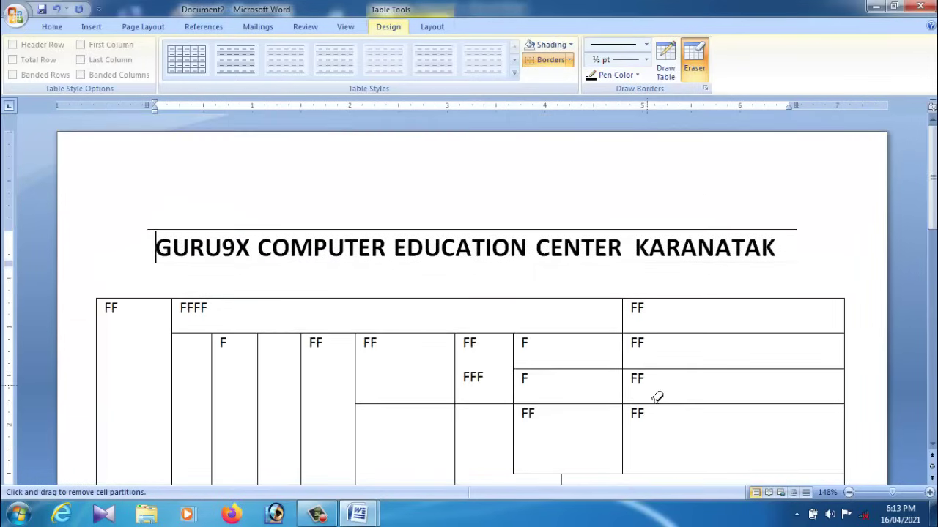
pyautogui.scroll(-1, 657, 397)
pyautogui.click(679, 322)
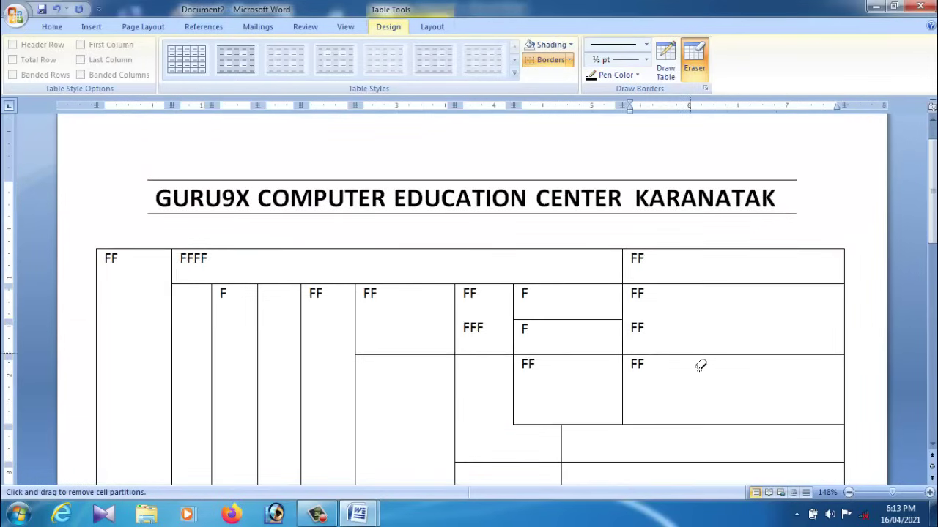
pyautogui.click(700, 366)
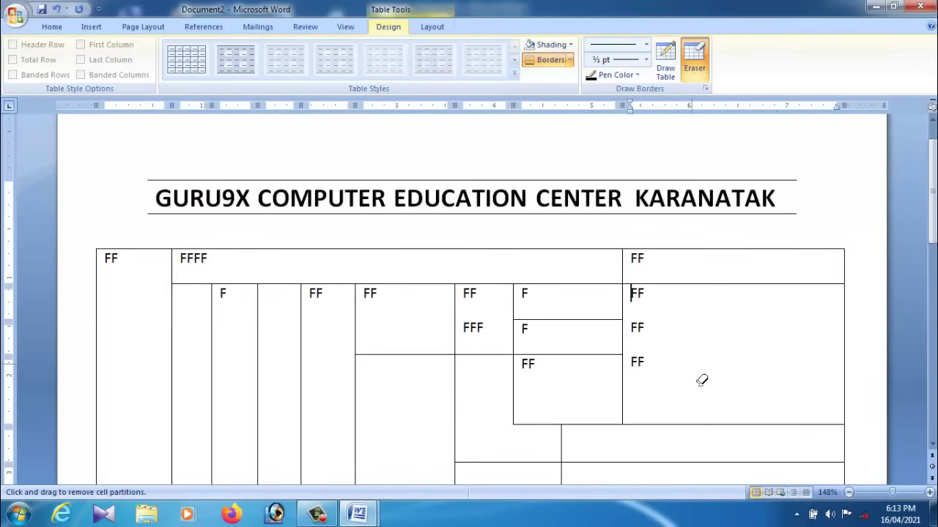
pyautogui.click(714, 294)
pyautogui.scroll(-2, 733, 394)
pyautogui.scroll(3, 732, 394)
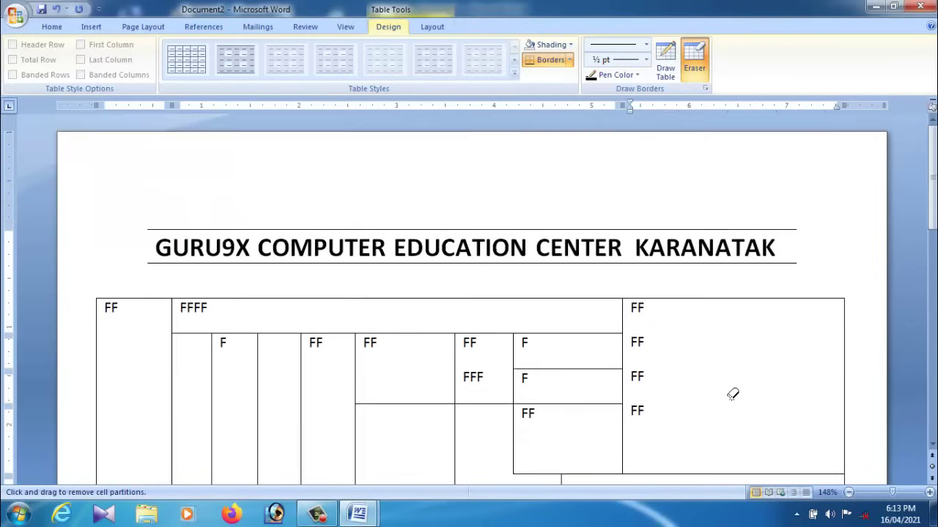
pyautogui.click(694, 64)
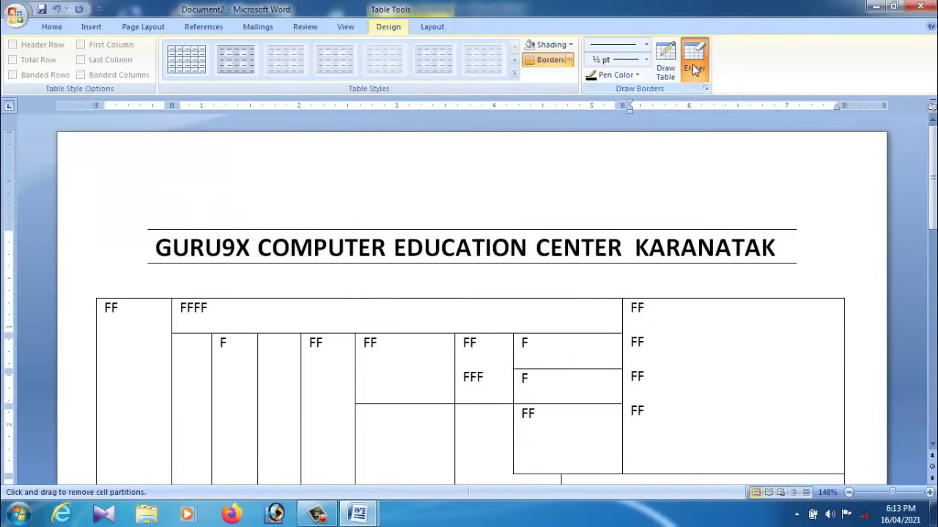
pyautogui.click(665, 59)
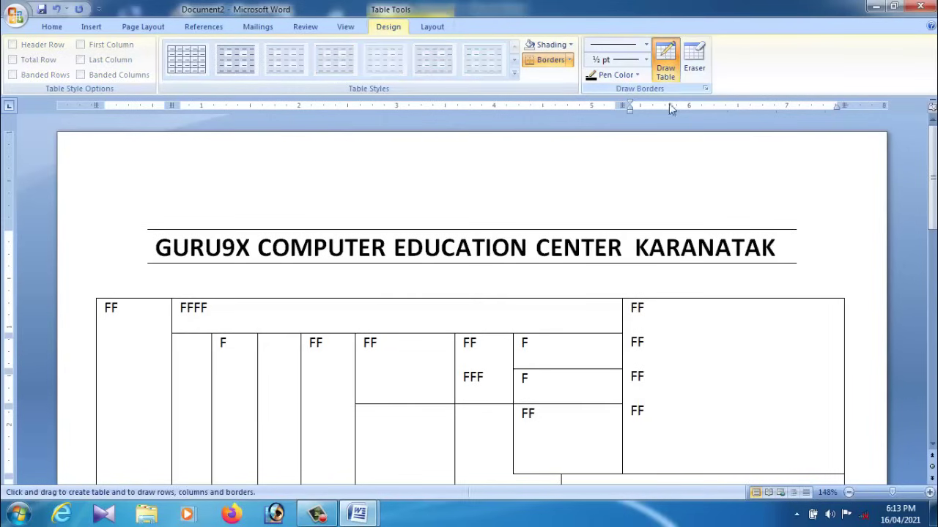
# - Add a vertical border beside the tall FF cell, then split its right part horizontally and vertically
pyautogui.scroll(-2, 712, 381)
pyautogui.moveTo(701, 203); pyautogui.dragTo(722, 342)
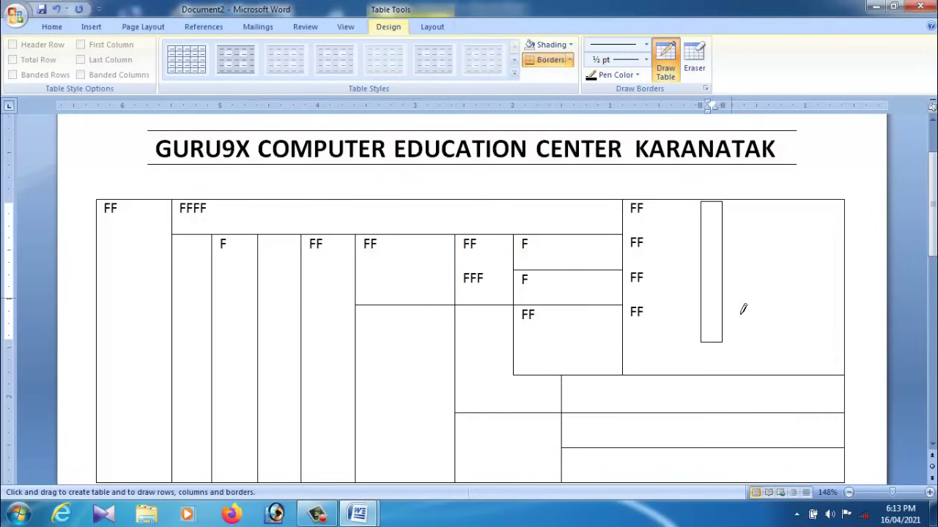
pyautogui.hotkey('ctrl', 'z')
pyautogui.moveTo(701, 203); pyautogui.dragTo(716, 370)
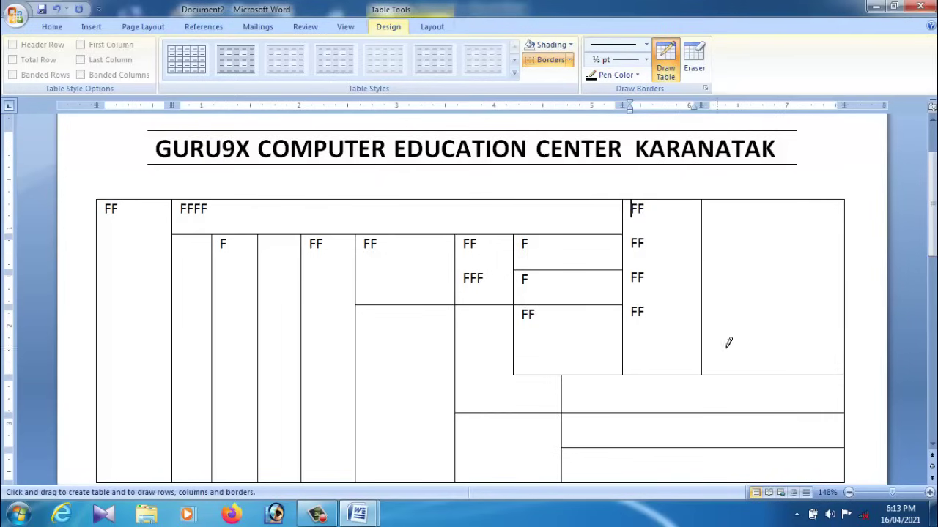
pyautogui.moveTo(712, 297); pyautogui.dragTo(831, 297)
pyautogui.moveTo(762, 213); pyautogui.dragTo(782, 423)
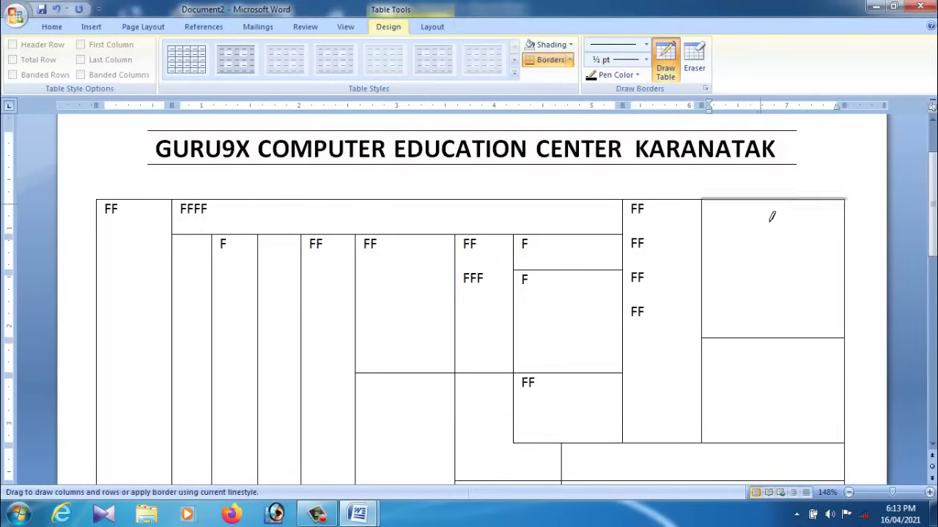
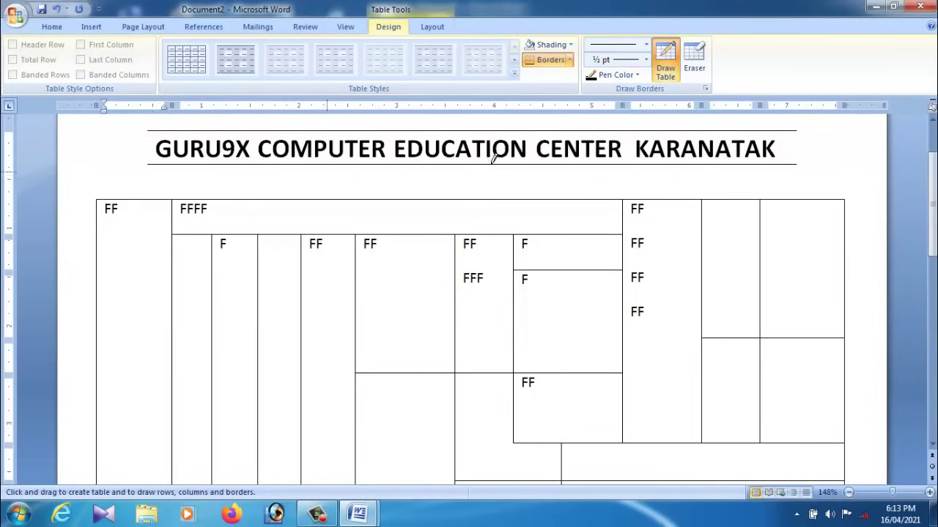
# - Turn off Draw Table, then apply a light blue banded built-in style to the whole table
pyautogui.click(665, 62)
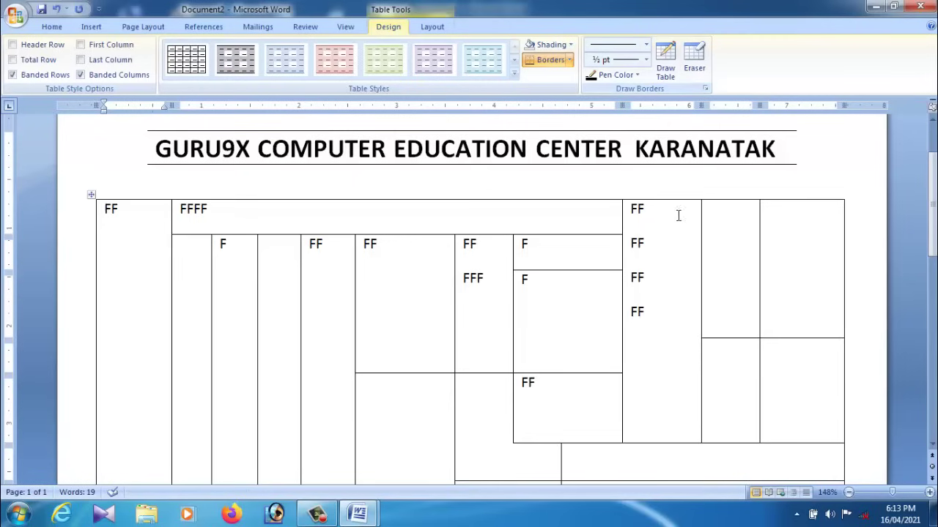
pyautogui.click(91, 196)
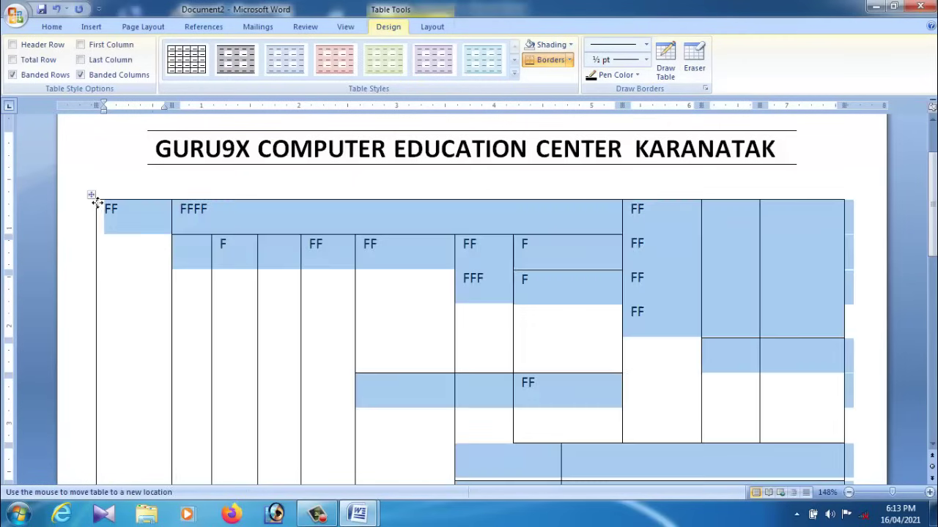
pyautogui.click(427, 337)
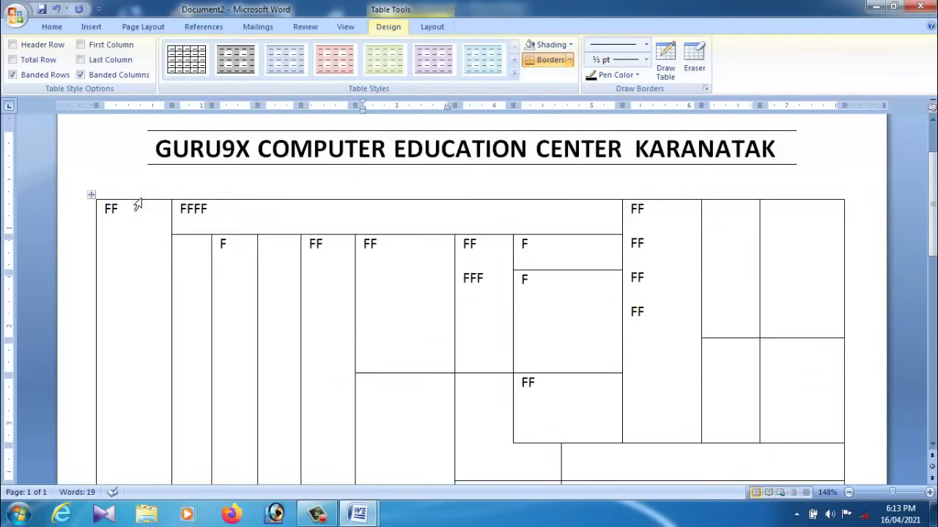
pyautogui.click(92, 195)
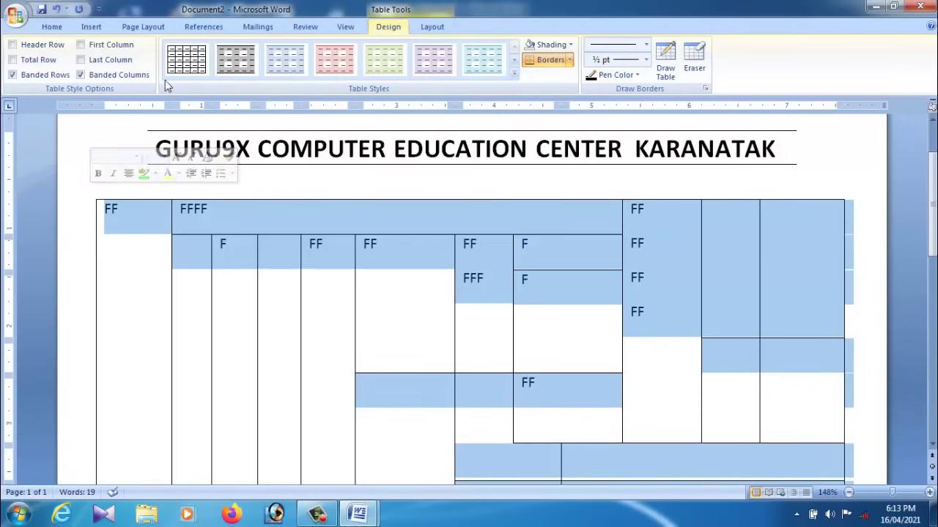
pyautogui.click(515, 75)
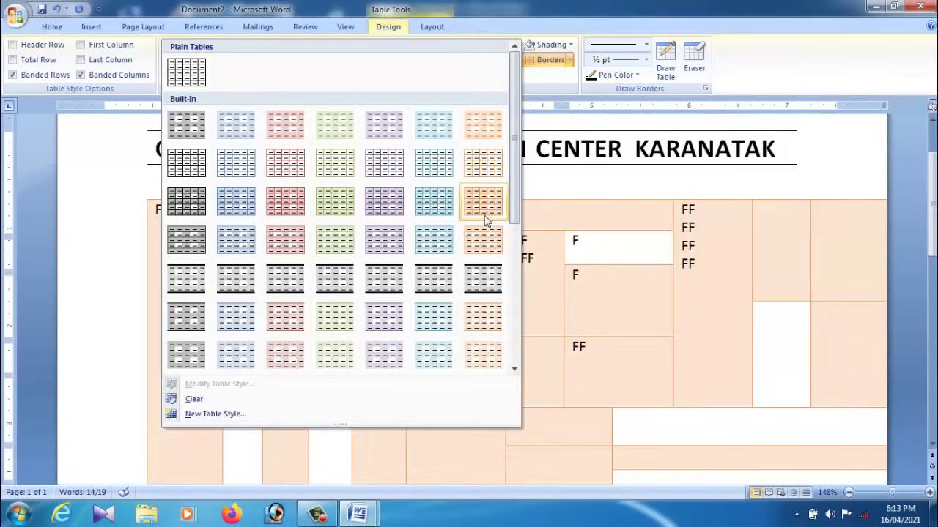
pyautogui.click(428, 243)
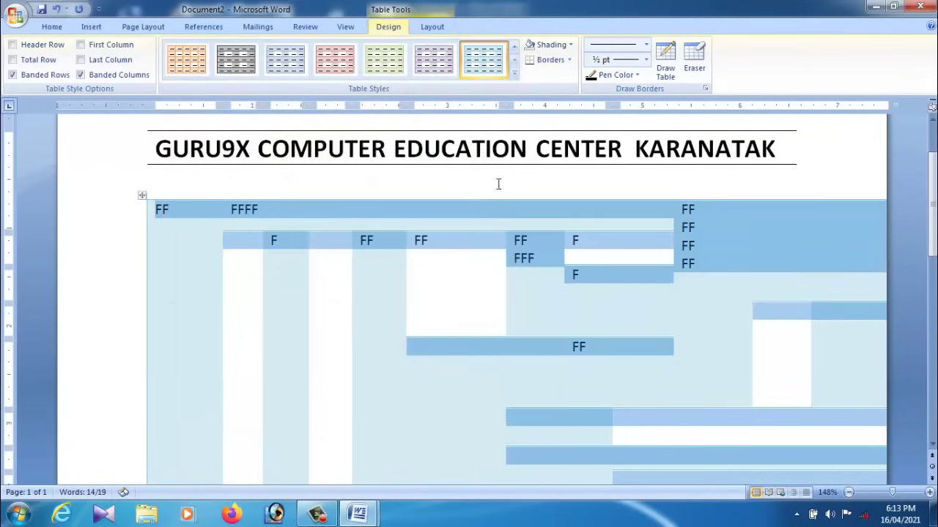
pyautogui.click(515, 76)
pyautogui.click(715, 309)
pyautogui.click(716, 310)
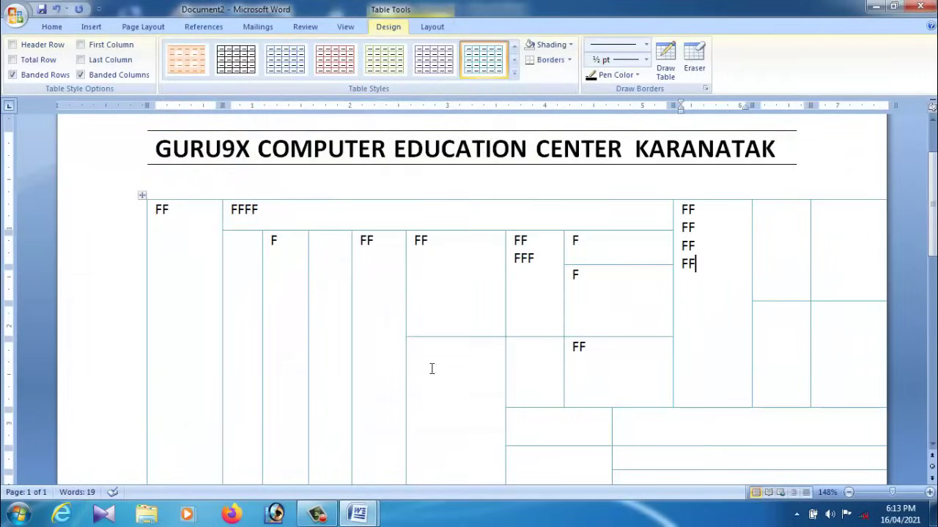
pyautogui.click(142, 195)
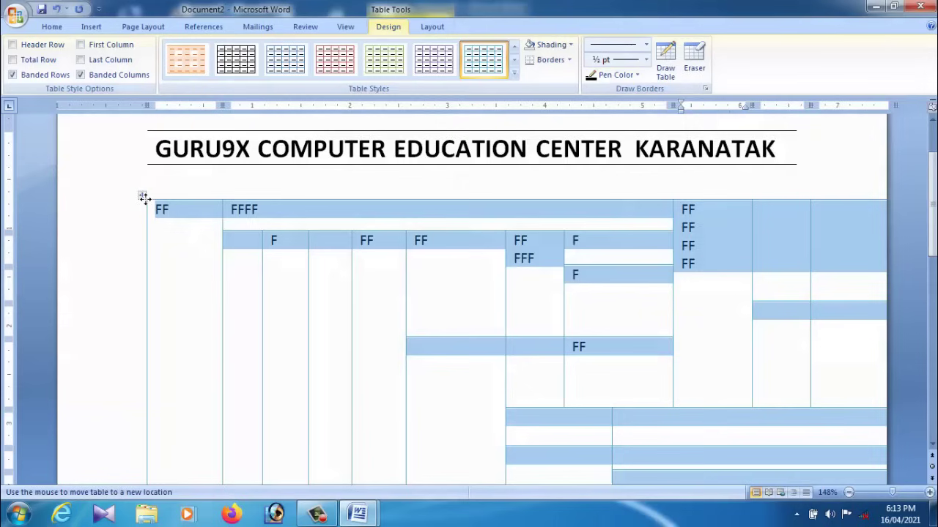
# - Apply the purple table style from the Table Styles gallery
pyautogui.click(515, 75)
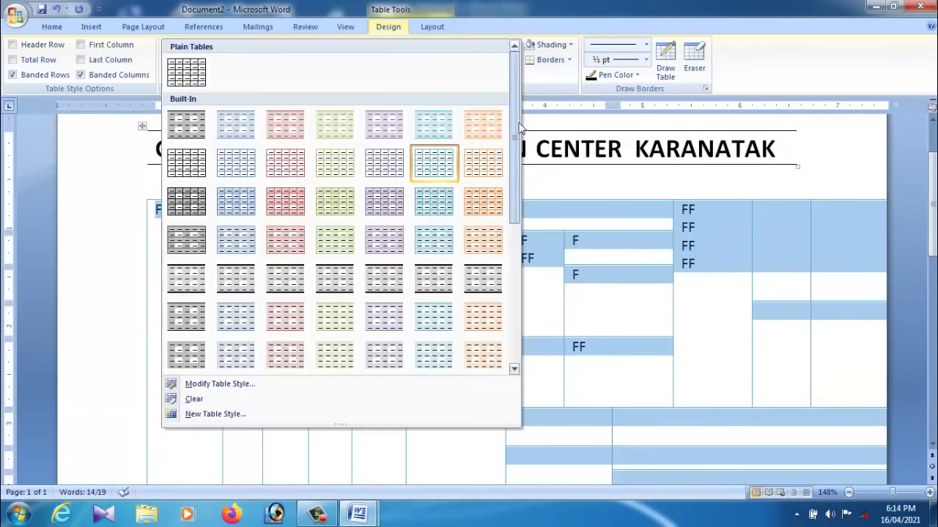
pyautogui.scroll(-5, 512, 257)
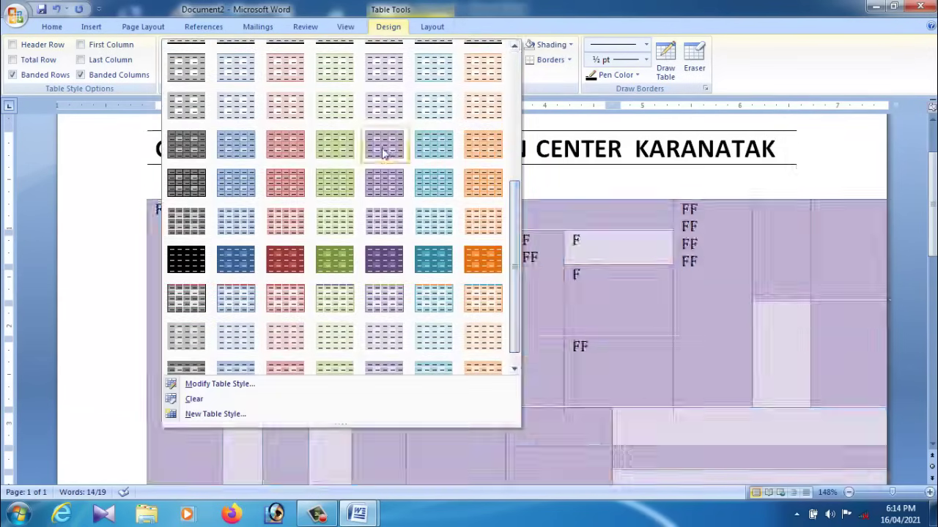
pyautogui.click(384, 145)
pyautogui.click(578, 278)
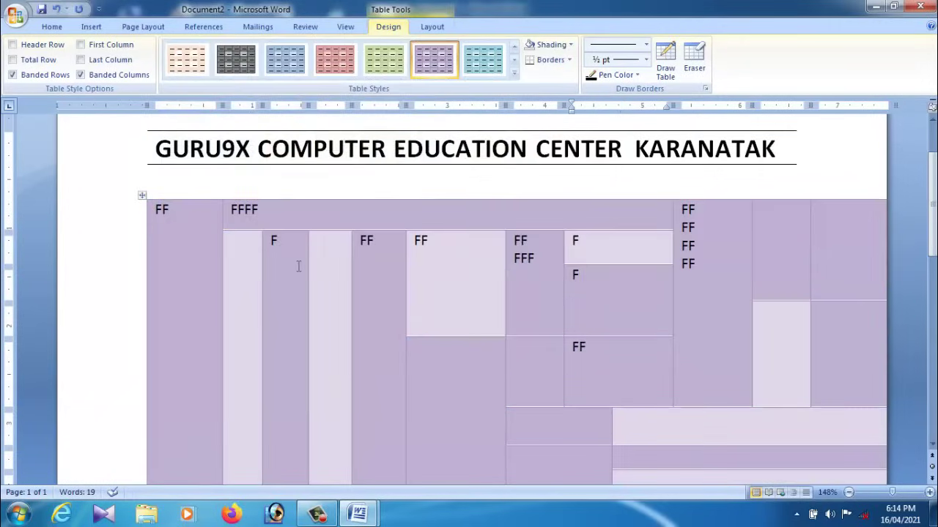
pyautogui.click(142, 195)
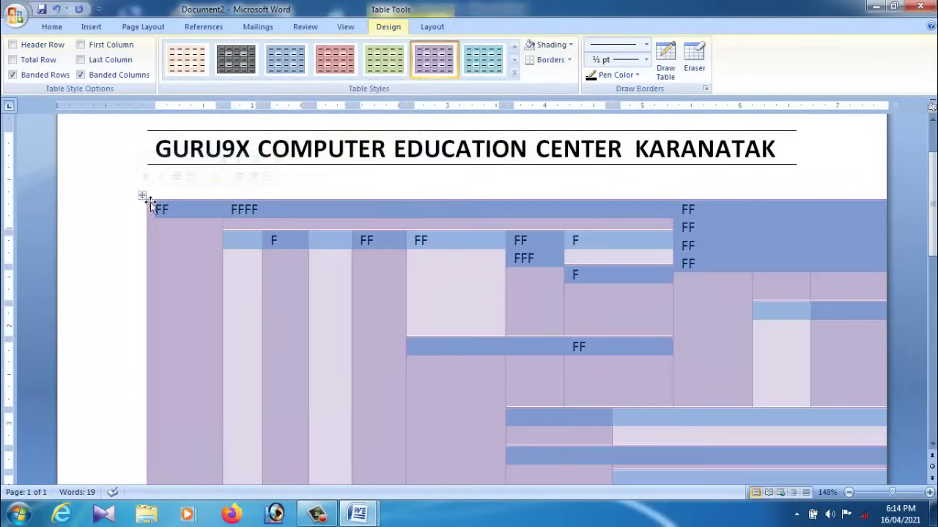
# - Add black borders to every cell and set the border pen colour to red
pyautogui.click(571, 61)
pyautogui.click(575, 154)
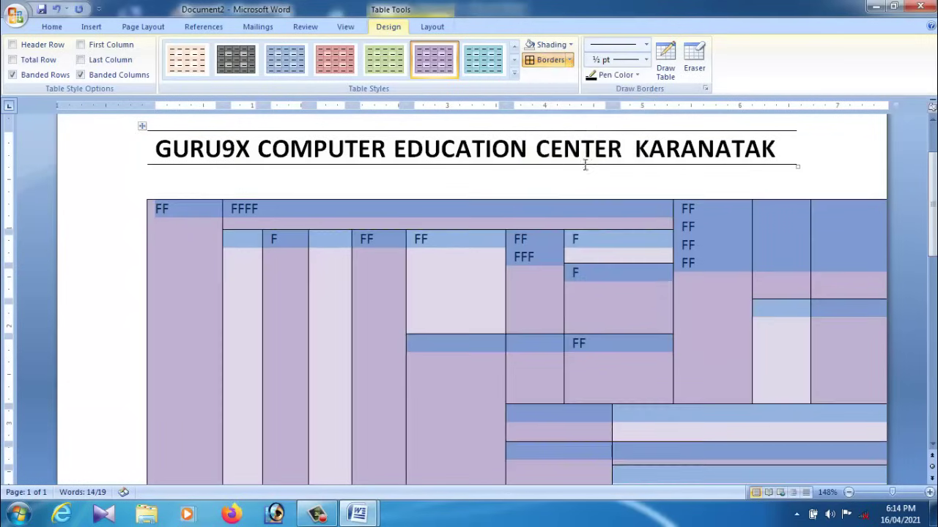
pyautogui.click(637, 75)
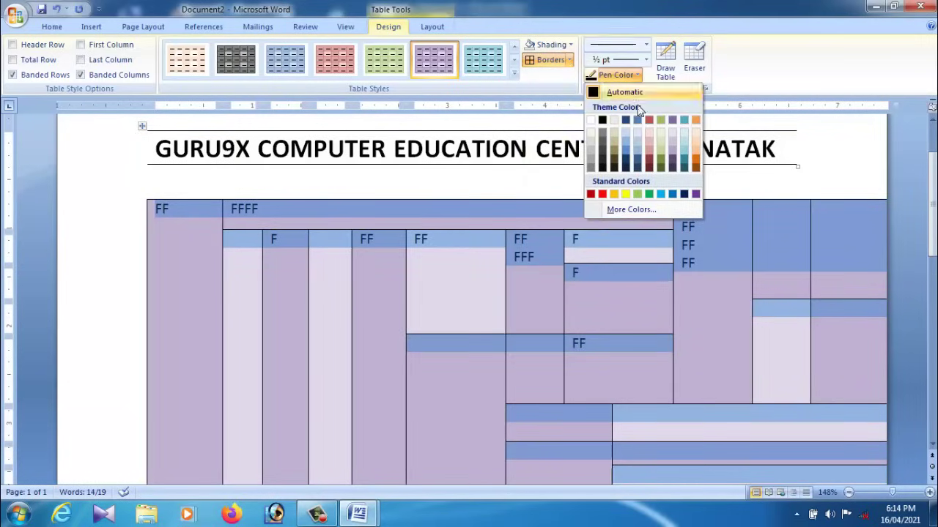
pyautogui.click(602, 195)
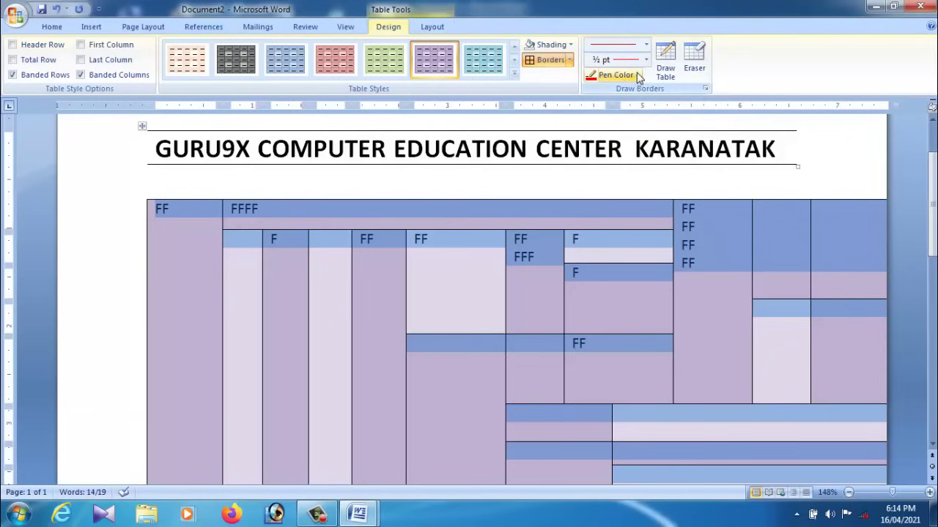
pyautogui.click(647, 65)
# - Set a 3 pt border weight, then apply the chosen border line to all table cells
pyautogui.click(634, 188)
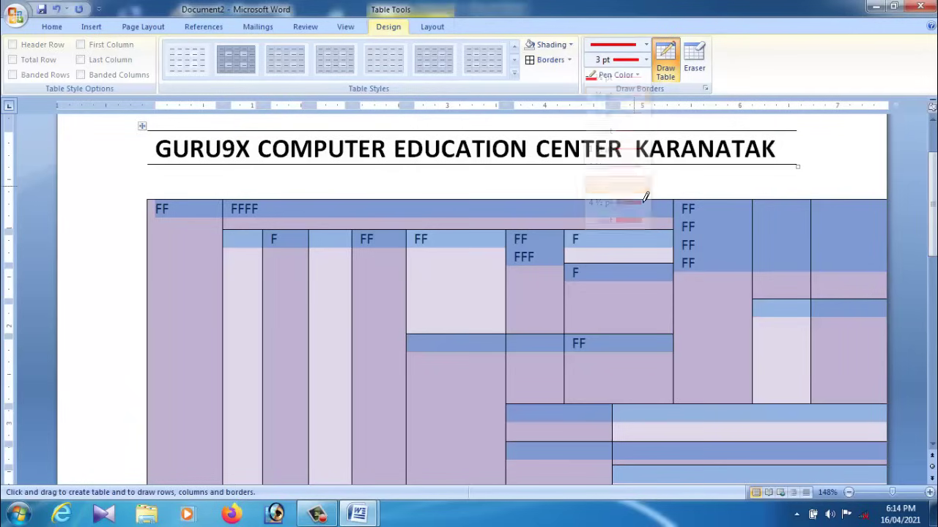
pyautogui.click(646, 44)
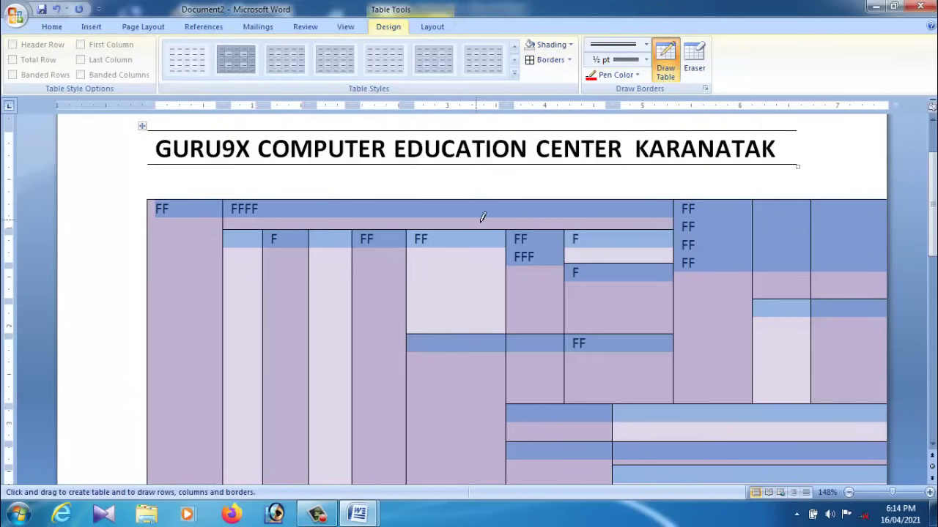
pyautogui.click(665, 60)
pyautogui.click(491, 261)
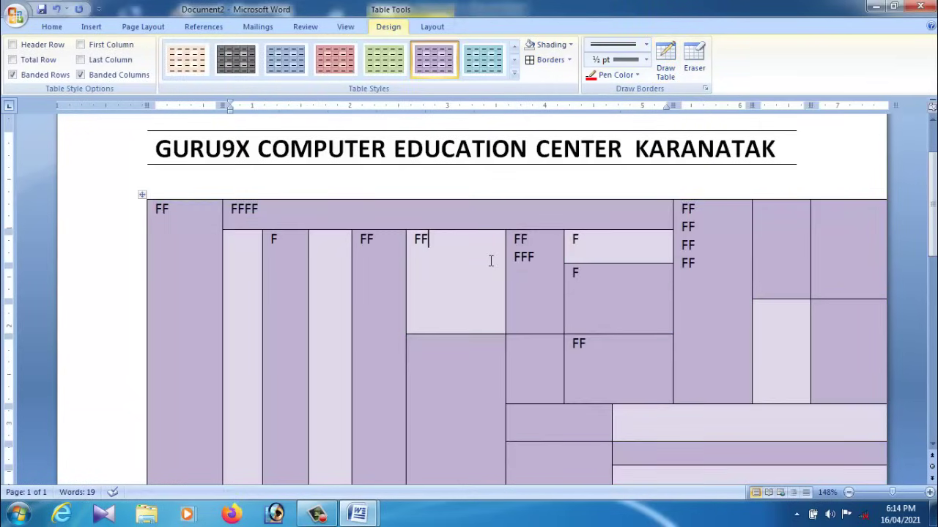
pyautogui.click(145, 197)
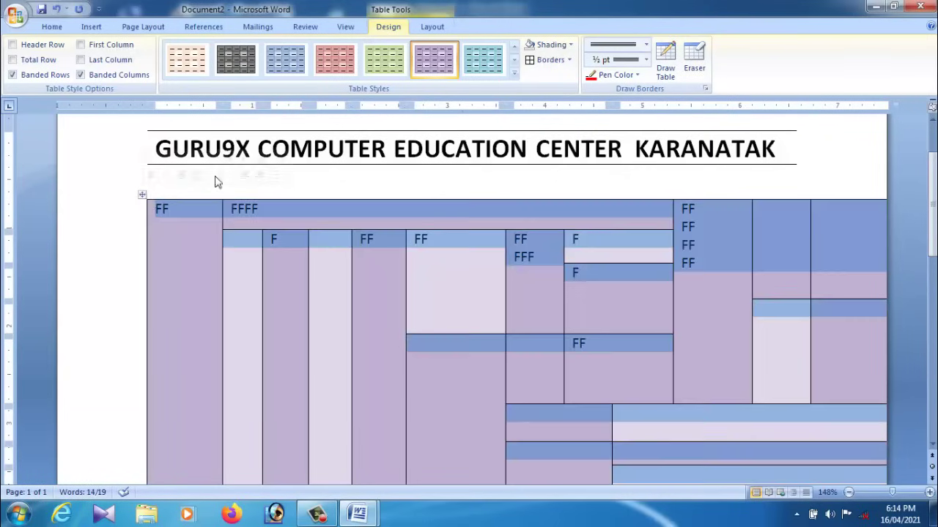
pyautogui.click(645, 59)
pyautogui.click(612, 78)
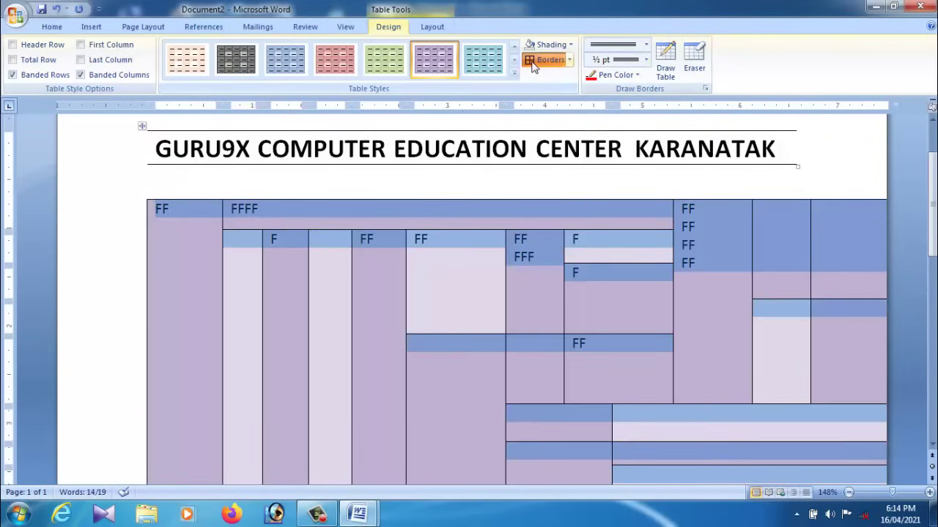
pyautogui.click(533, 62)
pyautogui.click(502, 277)
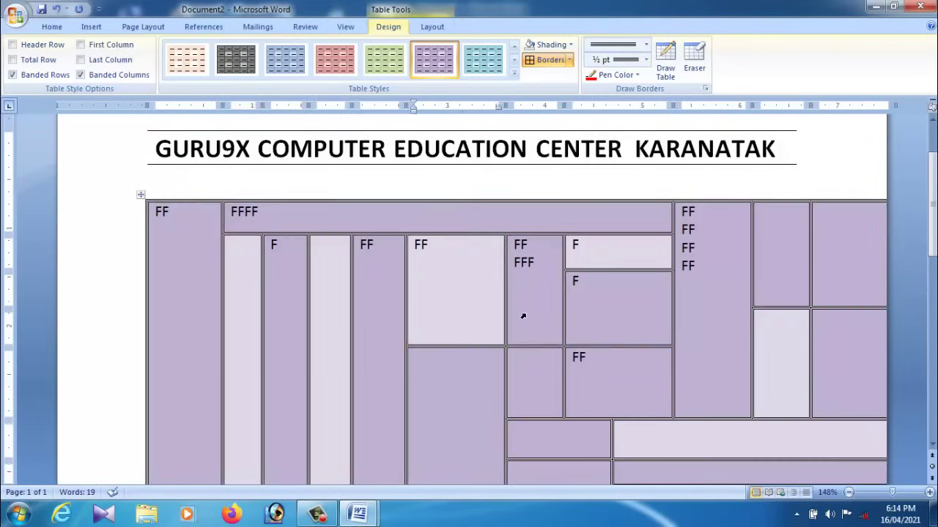
# - Switch the table to the plain Table Grid style, removing the purple shading
pyautogui.scroll(-3, 523, 316)
pyautogui.scroll(4, 486, 325)
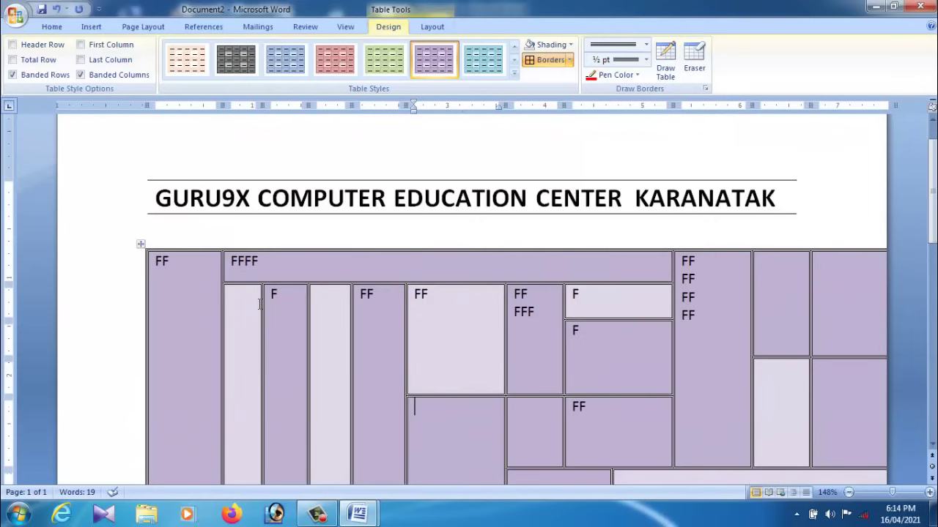
pyautogui.click(142, 246)
pyautogui.click(513, 73)
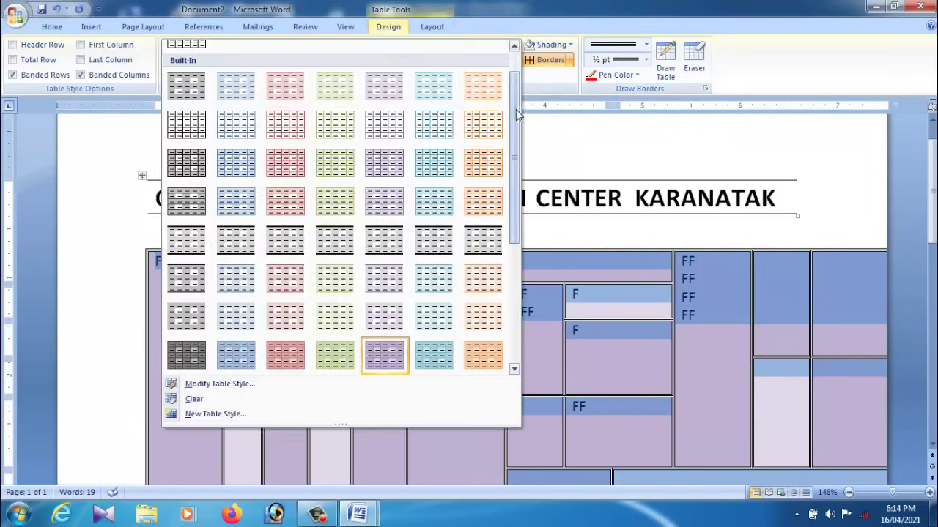
pyautogui.scroll(3, 516, 114)
pyautogui.click(183, 73)
pyautogui.click(656, 359)
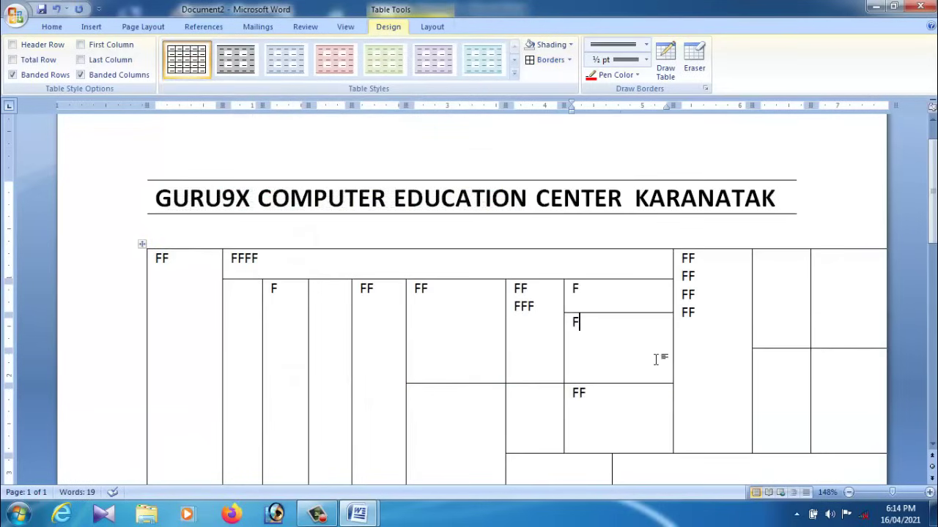
# - Apply red 1½ pt triple-line borders to every cell of the whole table
pyautogui.click(153, 256)
pyautogui.click(540, 328)
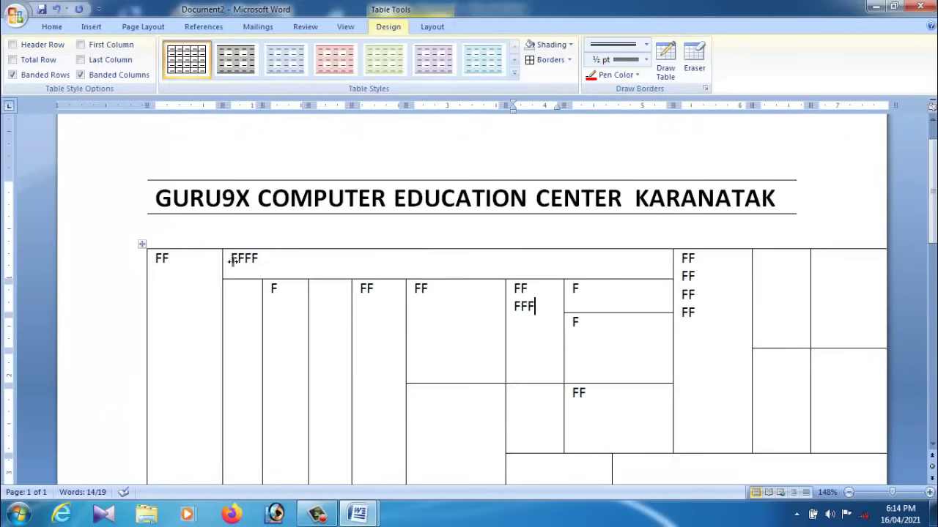
pyautogui.click(143, 245)
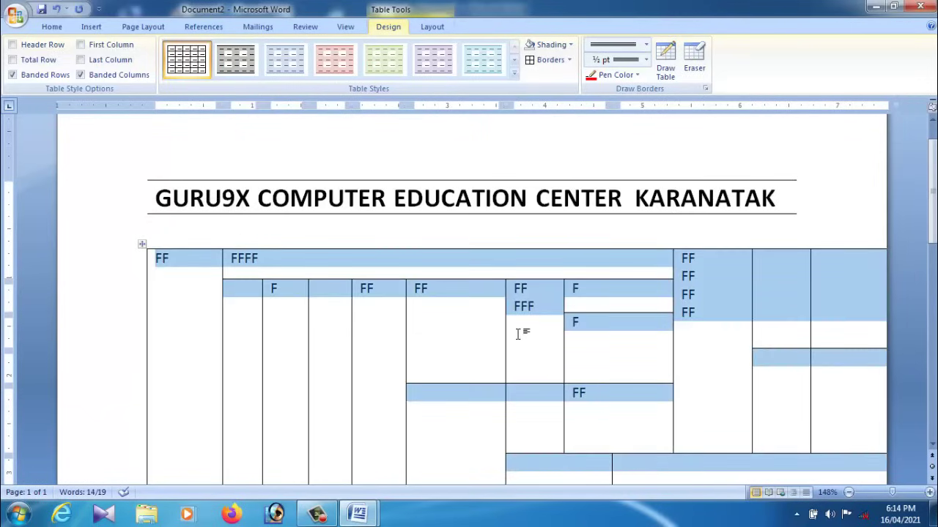
pyautogui.click(545, 324)
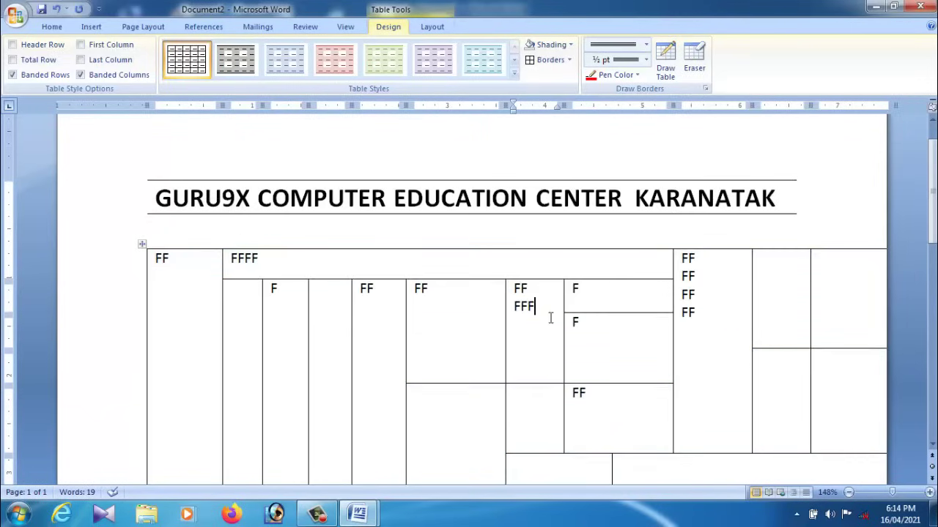
pyautogui.click(143, 245)
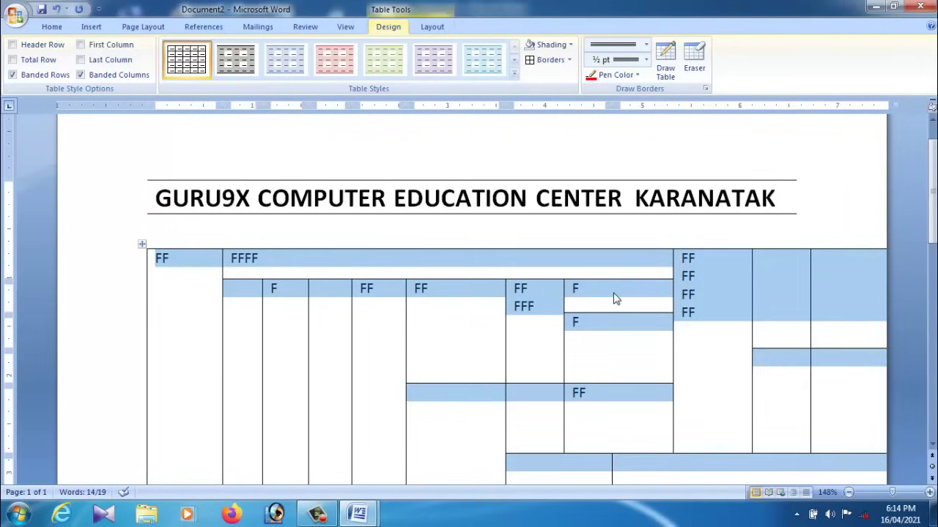
pyautogui.click(645, 59)
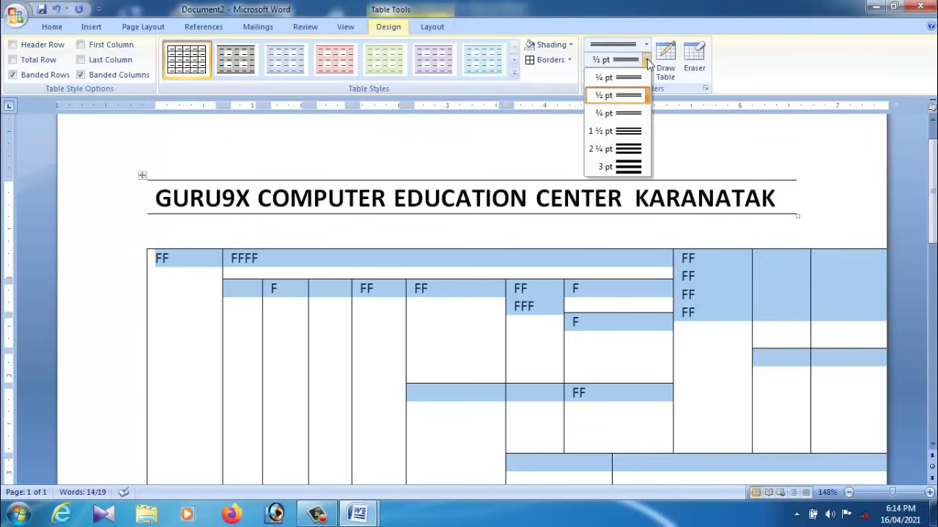
pyautogui.click(629, 131)
pyautogui.click(619, 78)
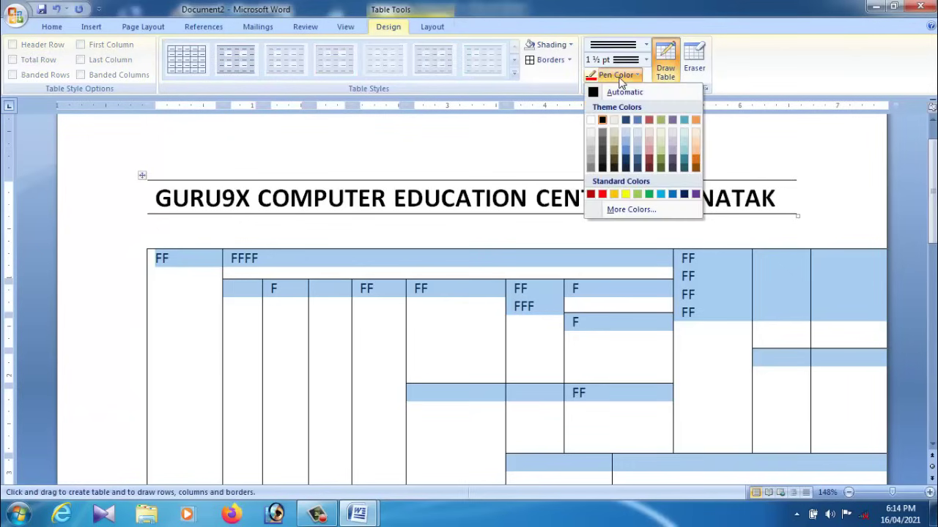
pyautogui.click(602, 193)
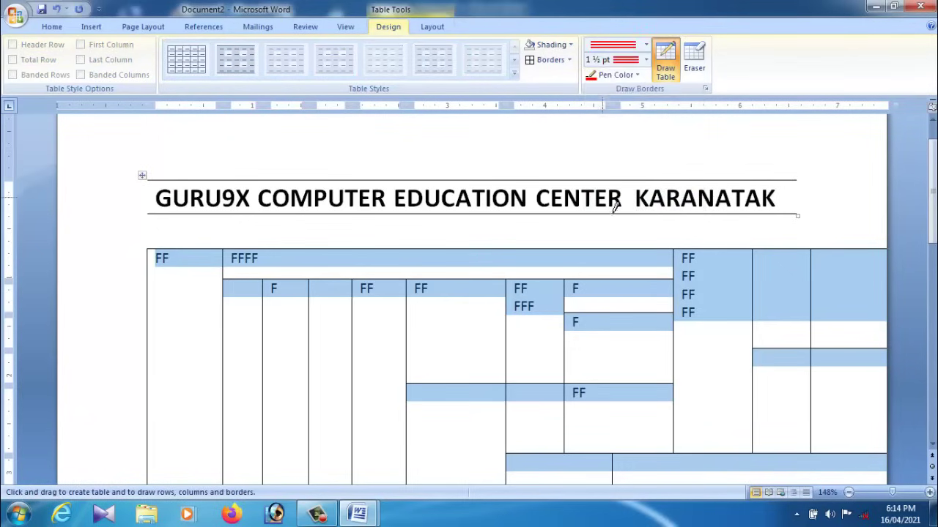
pyautogui.click(545, 61)
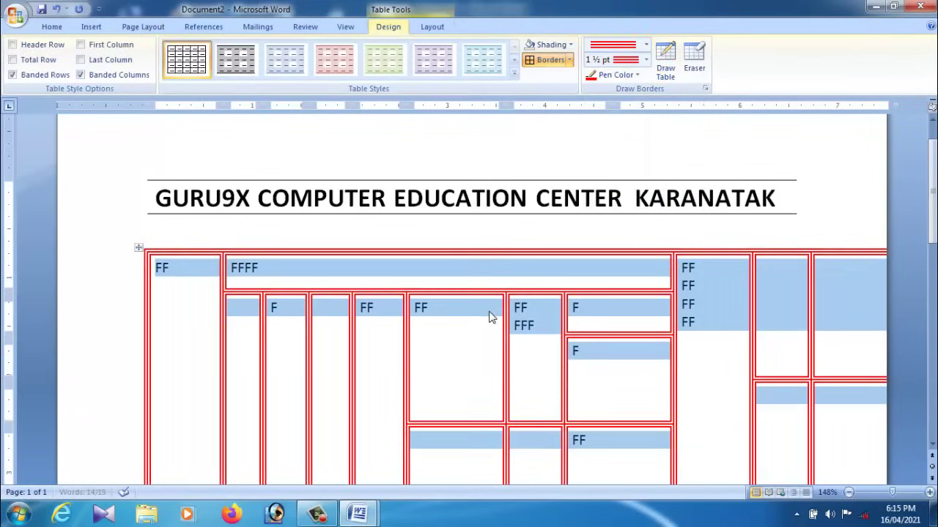
# - Change the border pen weight to ¾ pt
pyautogui.click(645, 59)
pyautogui.click(623, 114)
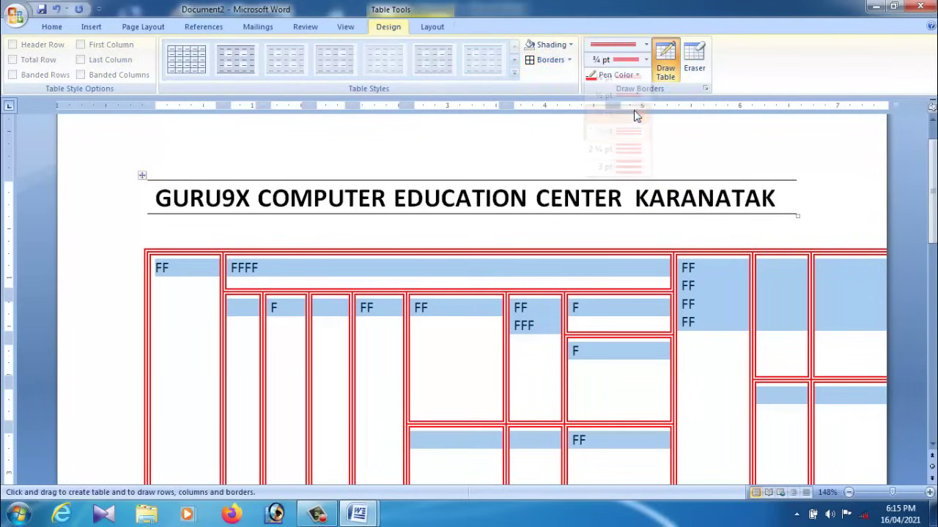
pyautogui.click(646, 44)
# - Replace the table's red triple borders with thin dotted lines
pyautogui.click(633, 104)
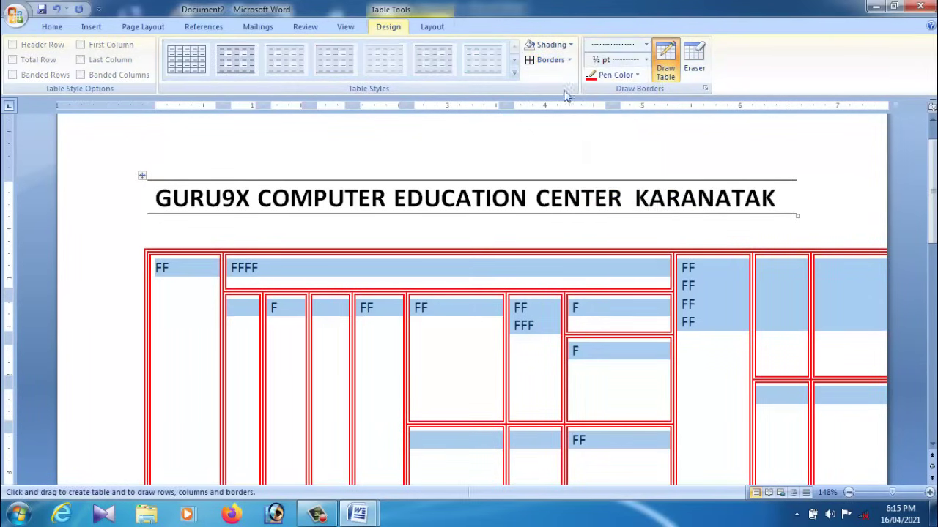
pyautogui.click(548, 61)
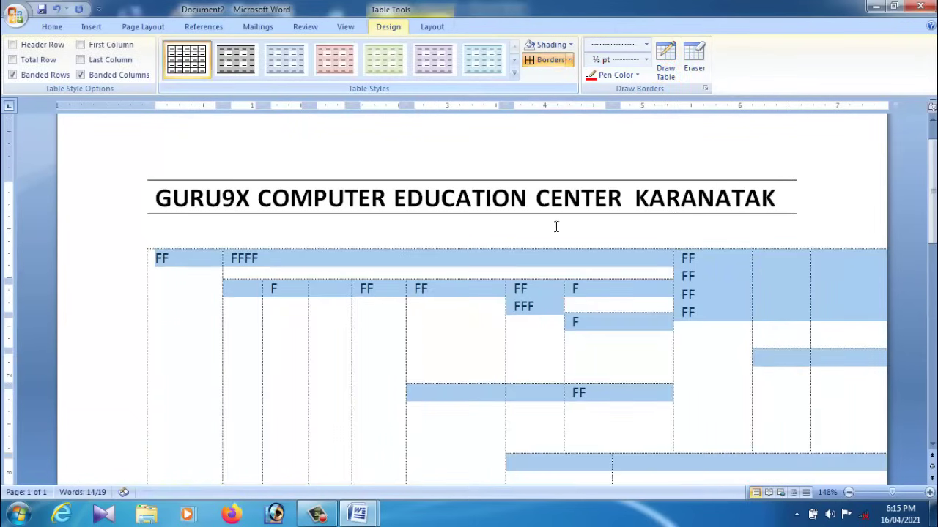
pyautogui.click(509, 355)
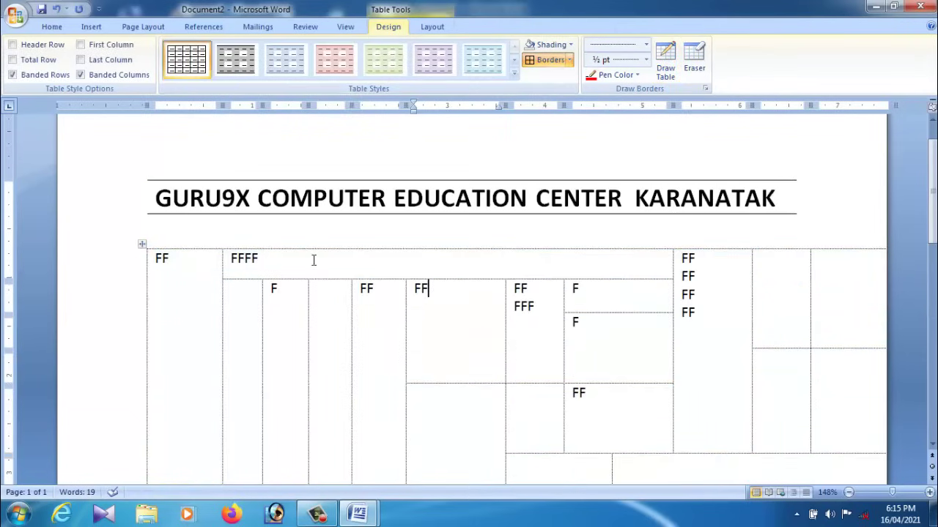
# - Shade the whole table yellow
pyautogui.click(142, 245)
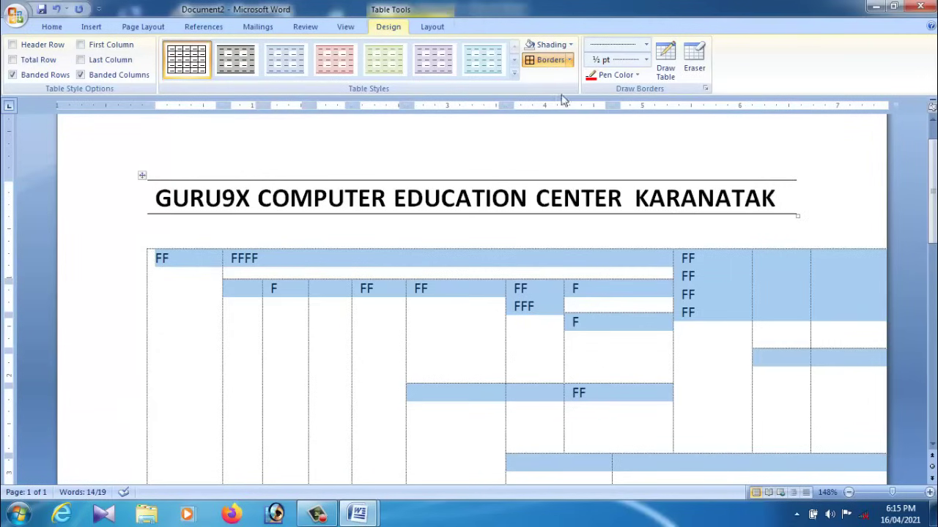
pyautogui.click(570, 45)
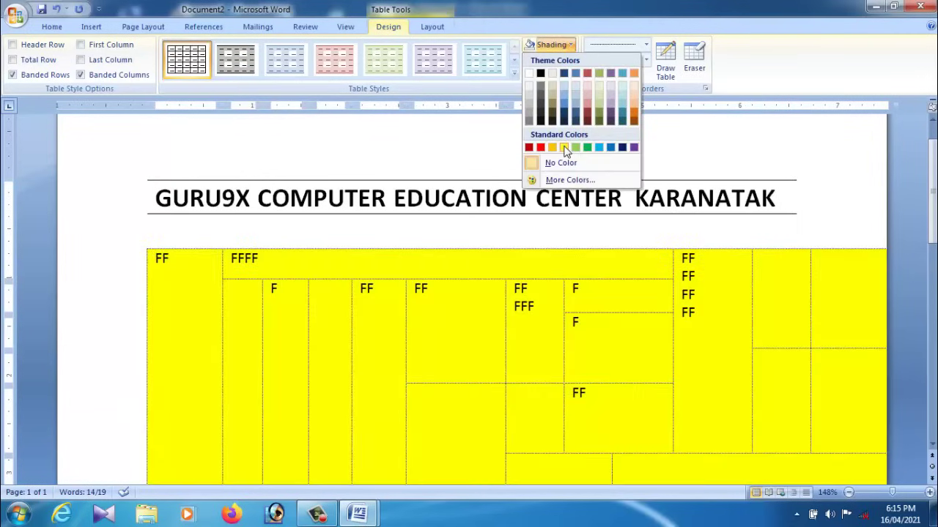
pyautogui.click(566, 149)
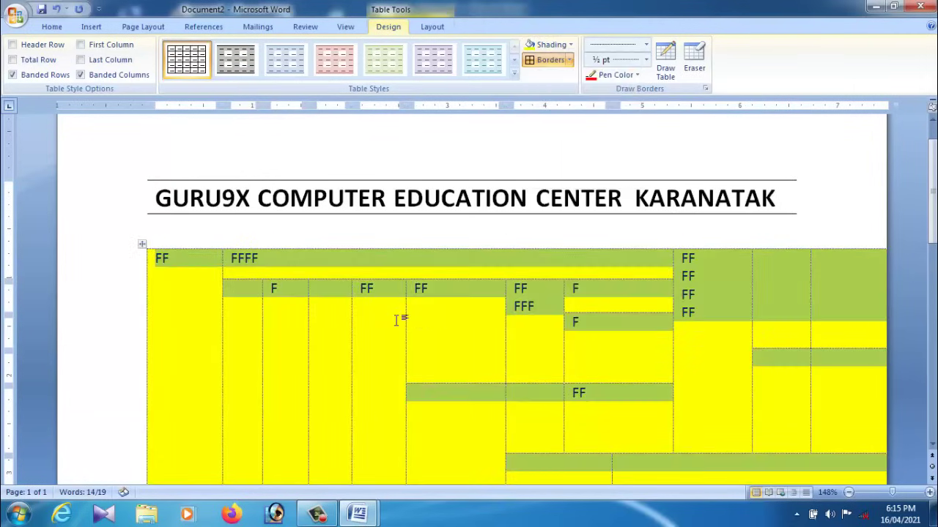
pyautogui.click(325, 330)
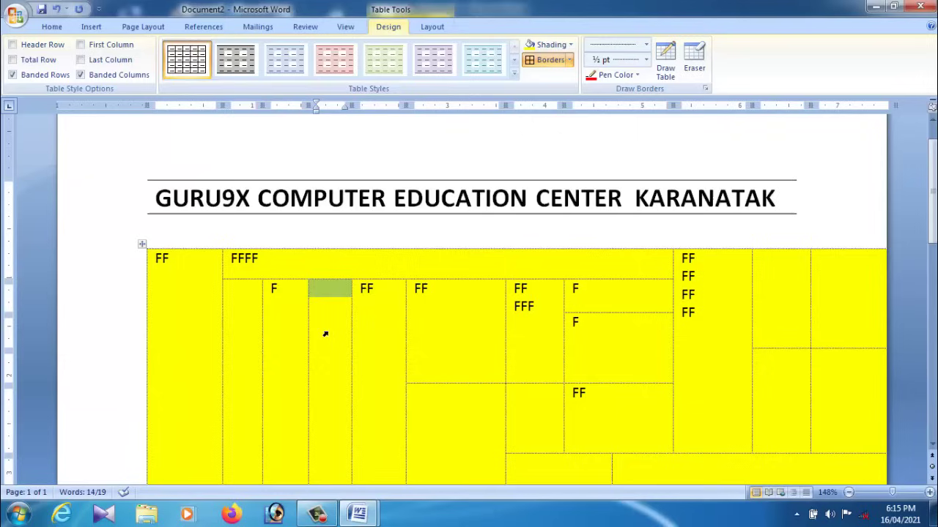
pyautogui.click(142, 245)
pyautogui.click(573, 46)
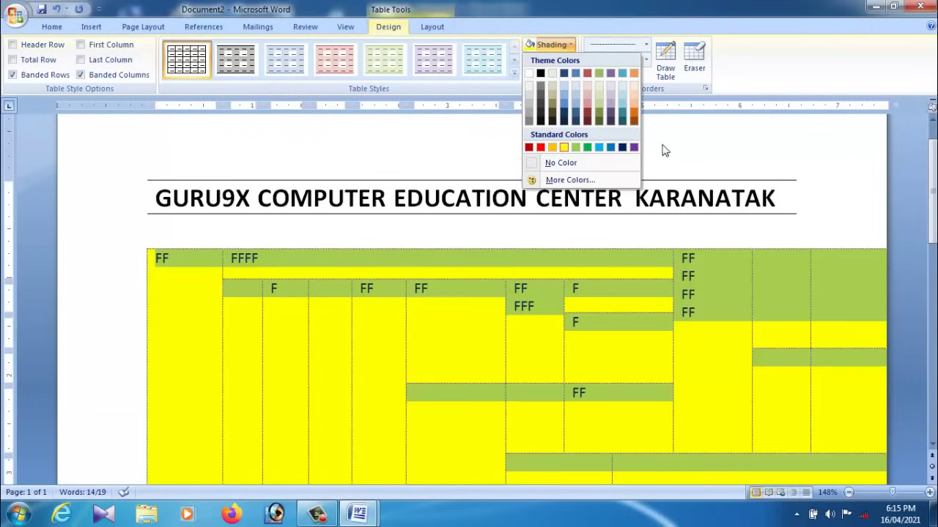
pyautogui.click(674, 150)
# - Set the border pen to a custom orange from More Colors and remove the dotted borders
pyautogui.click(637, 76)
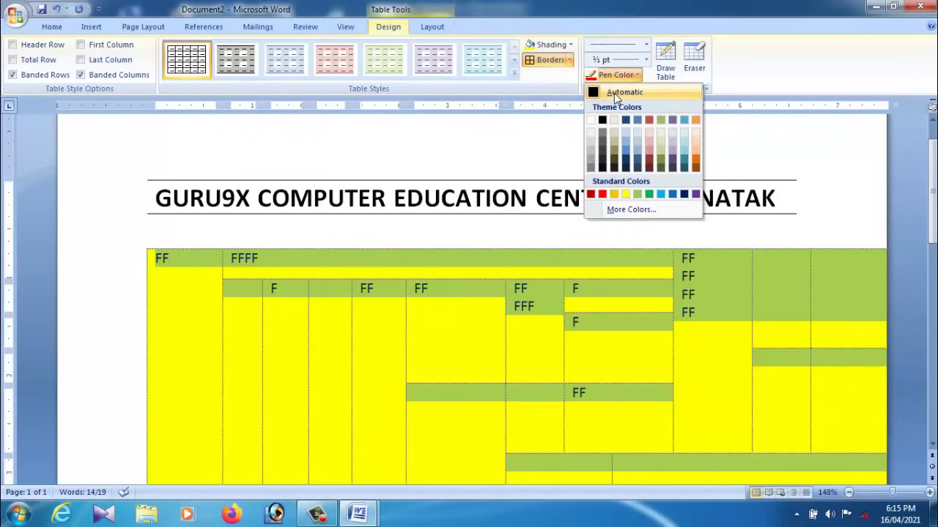
pyautogui.click(629, 212)
pyautogui.click(463, 196)
pyautogui.click(435, 183)
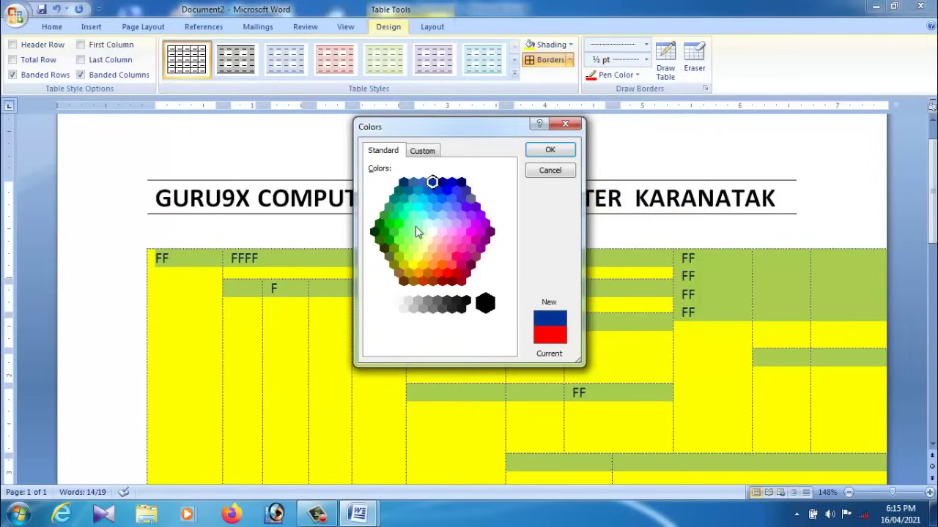
pyautogui.click(449, 247)
pyautogui.click(441, 264)
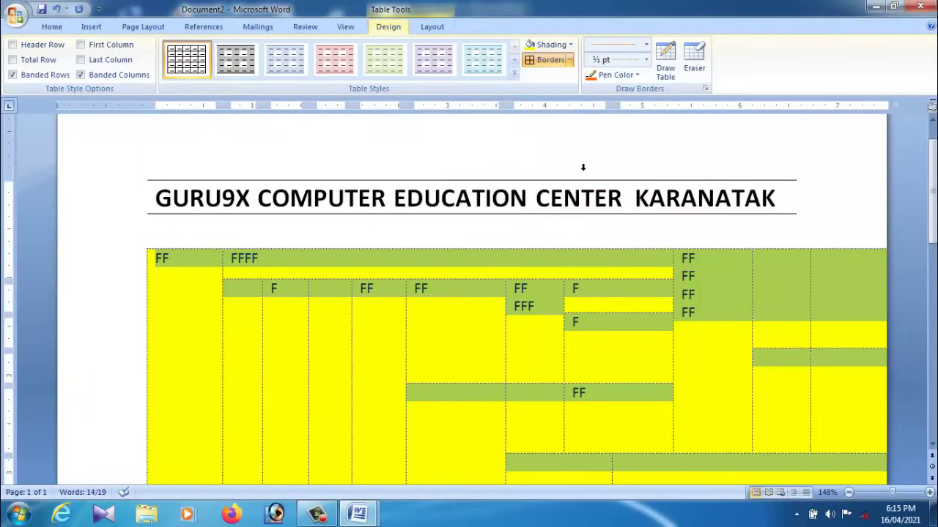
pyautogui.click(549, 149)
pyautogui.click(546, 61)
# - Apply 4½ pt orange dotted borders to all cells of the table
pyautogui.click(549, 61)
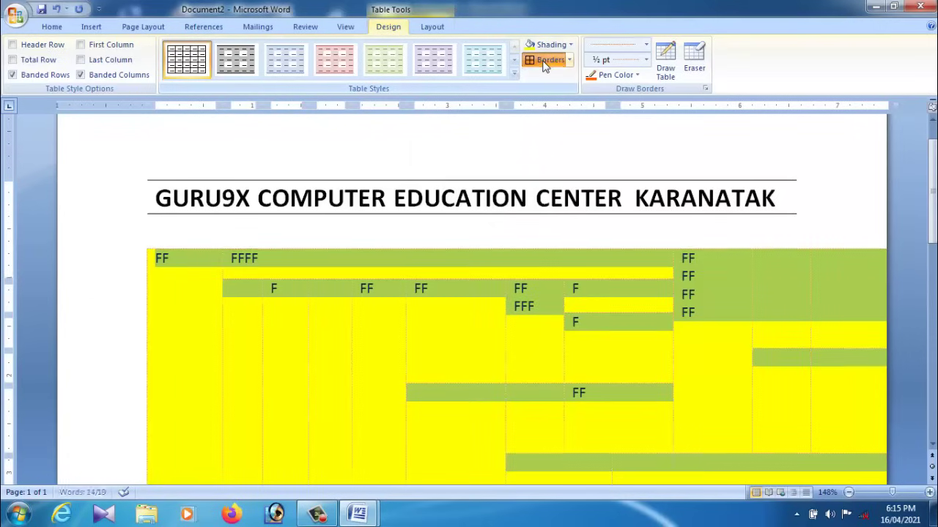
pyautogui.click(645, 59)
pyautogui.click(616, 202)
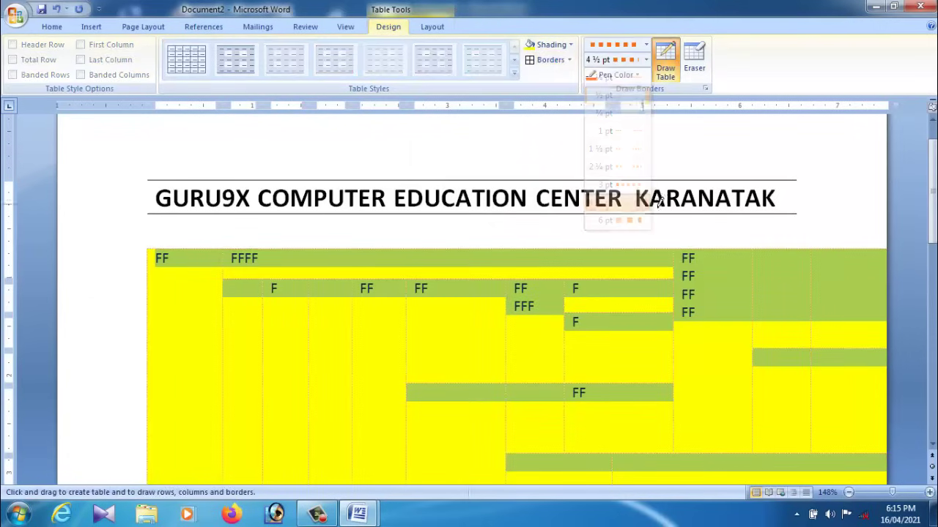
pyautogui.click(529, 63)
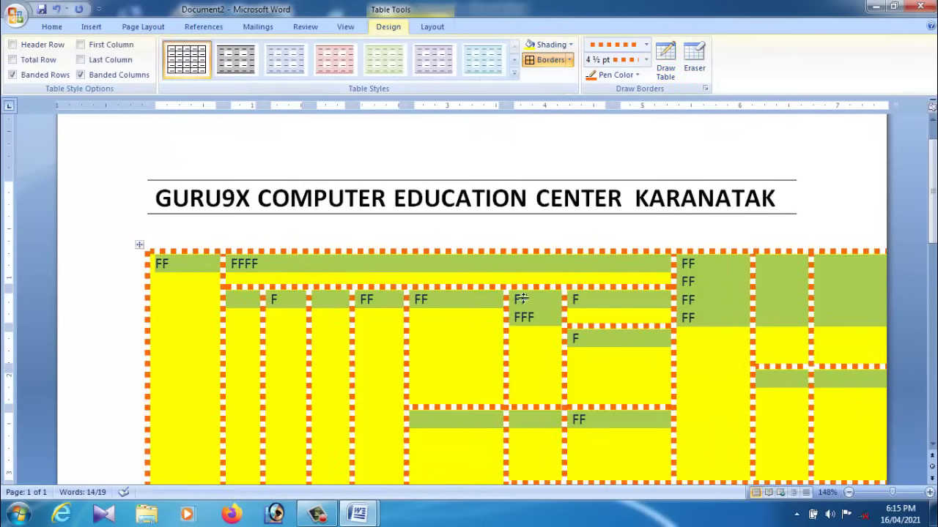
# - Try a thick double border on the FFFF cell, undo it, and reselect the table
pyautogui.click(619, 282)
pyautogui.click(627, 48)
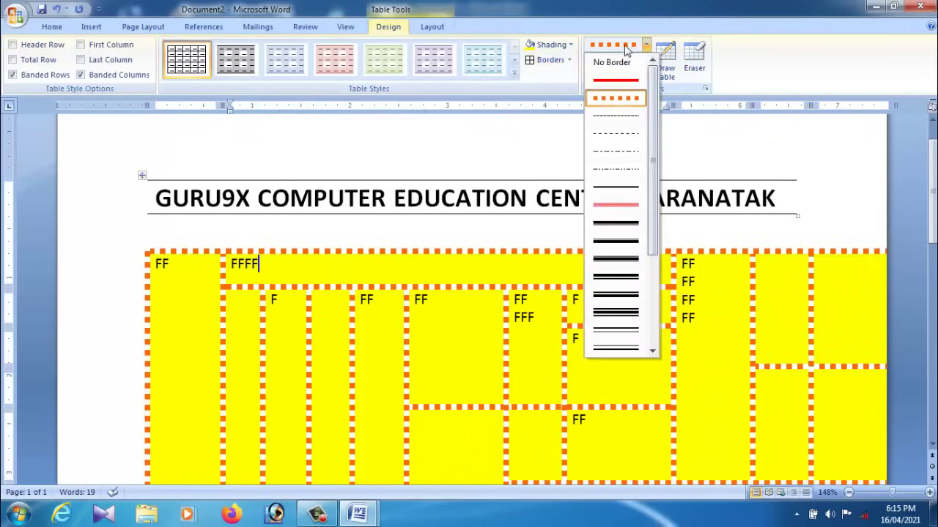
pyautogui.click(619, 313)
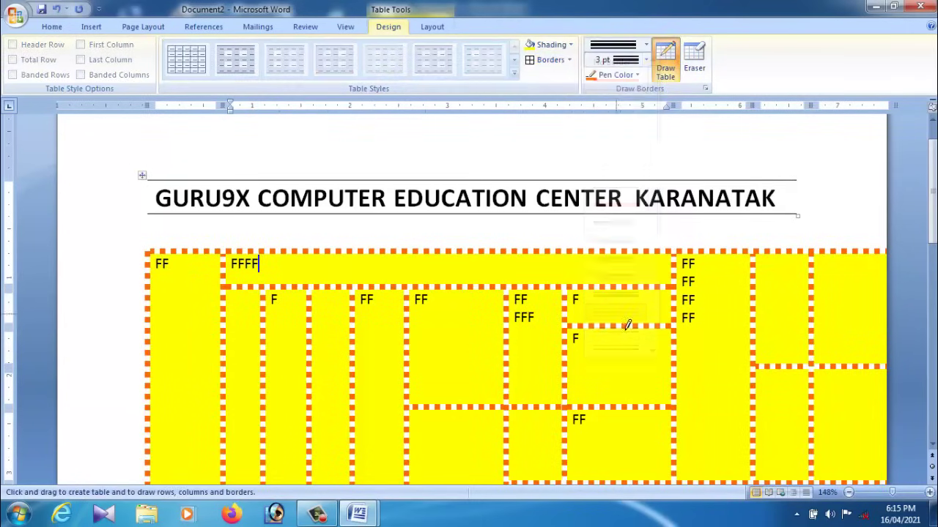
pyautogui.click(532, 63)
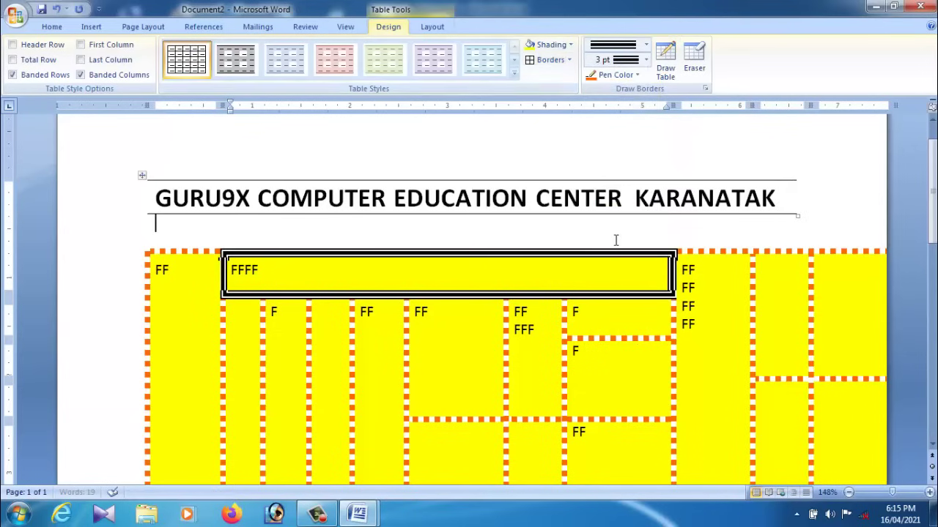
pyautogui.click(615, 240)
pyautogui.click(364, 249)
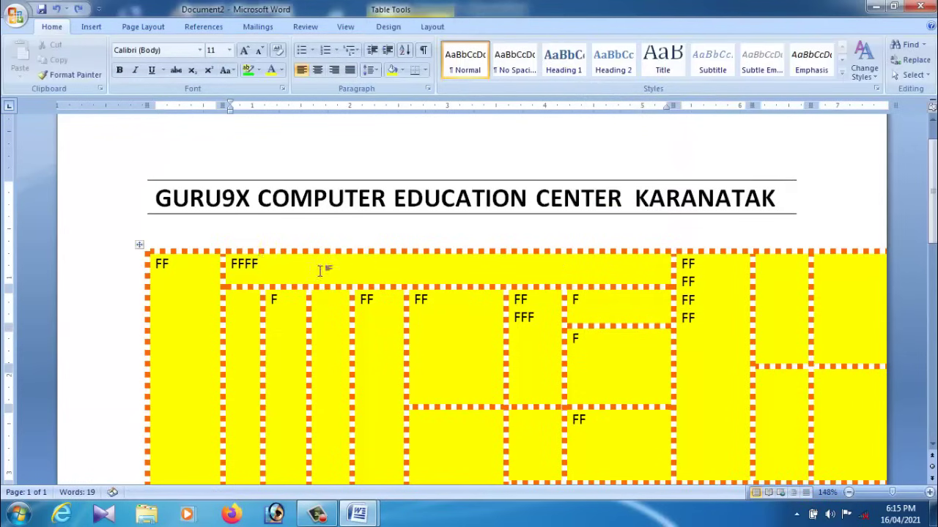
pyautogui.click(139, 245)
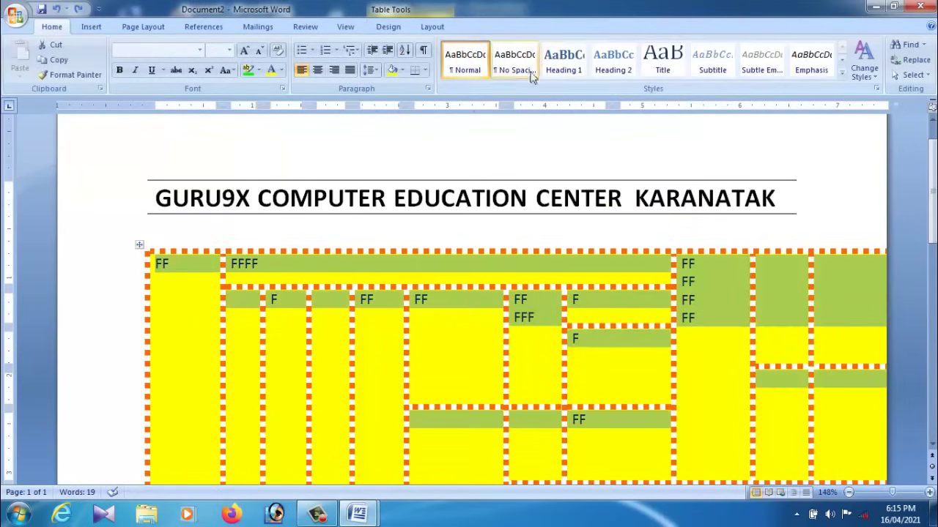
pyautogui.click(355, 229)
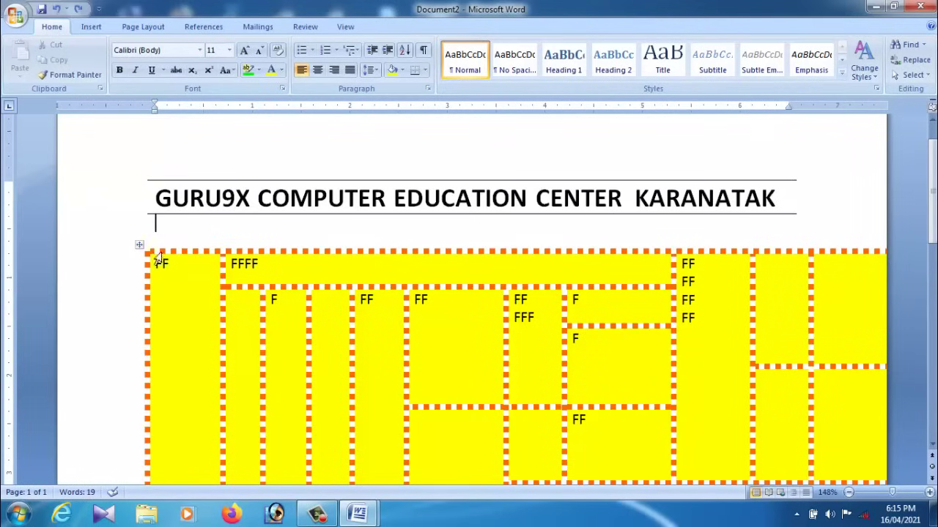
pyautogui.click(140, 245)
# - Try the Layout cell alignment options, ending with middle-left alignment for the table text
pyautogui.click(447, 33)
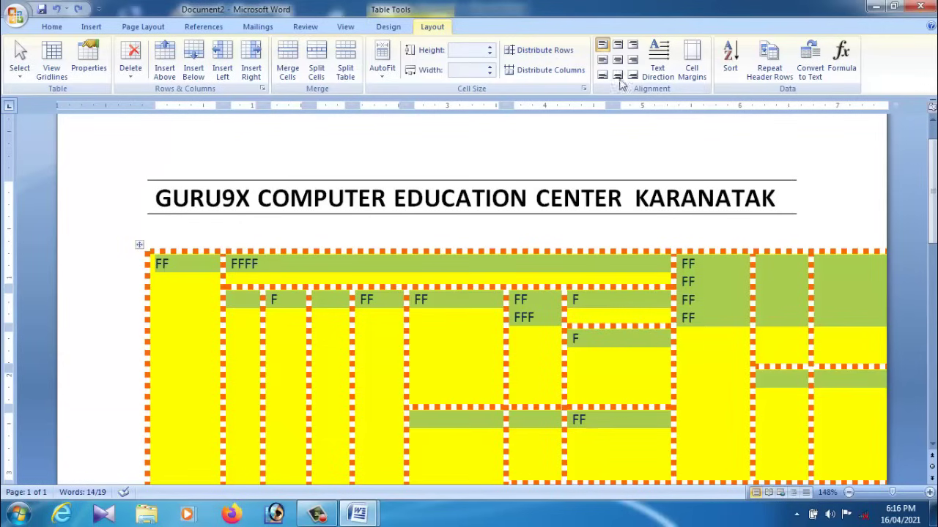
pyautogui.click(618, 46)
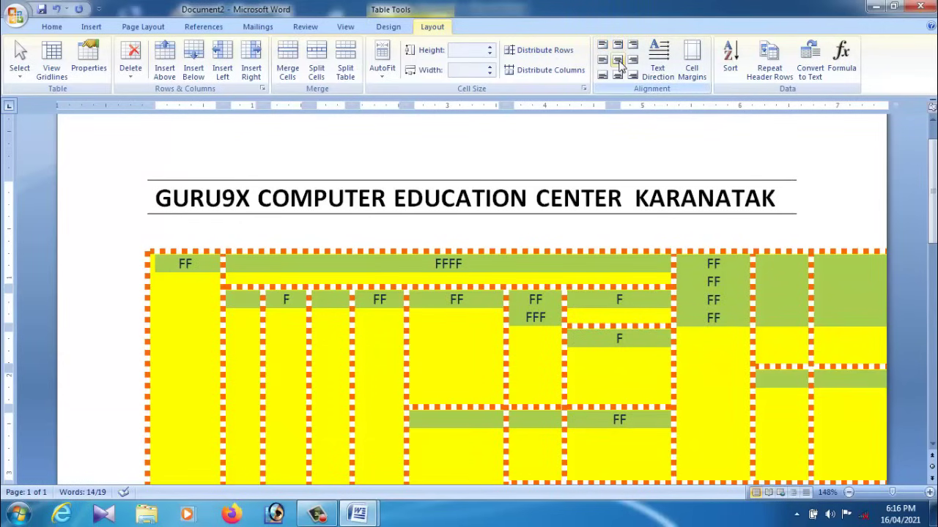
pyautogui.click(618, 60)
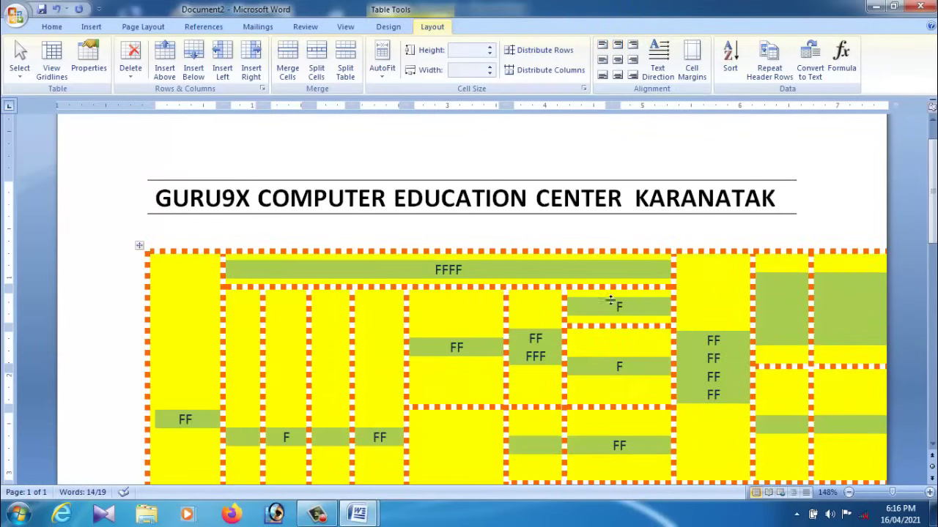
pyautogui.scroll(-1, 613, 299)
pyautogui.click(602, 60)
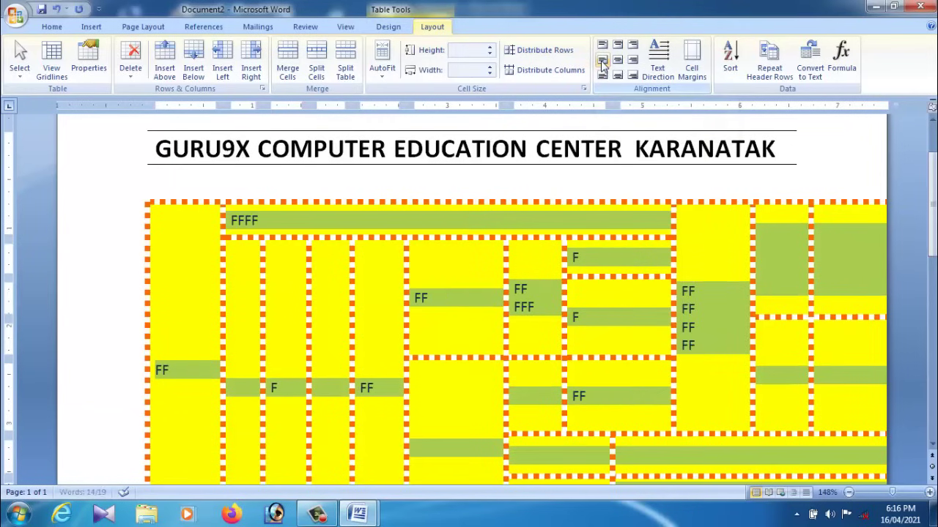
pyautogui.click(633, 59)
pyautogui.click(617, 44)
pyautogui.click(617, 75)
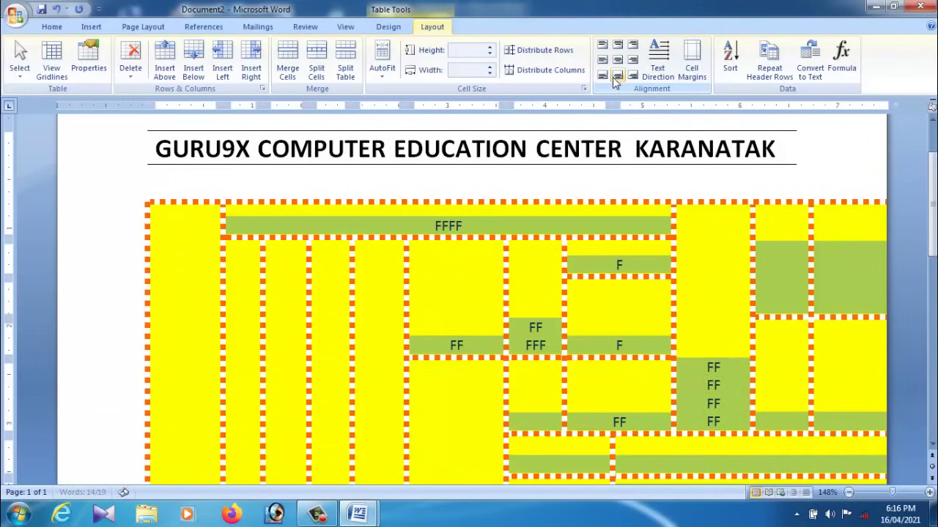
pyautogui.click(602, 76)
pyautogui.click(602, 60)
pyautogui.click(618, 44)
pyautogui.click(618, 60)
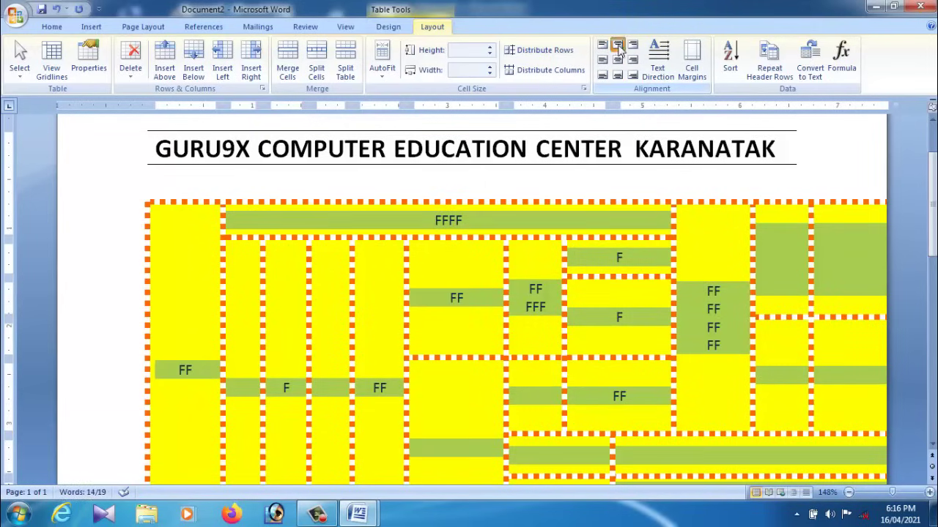
pyautogui.click(618, 44)
pyautogui.click(602, 60)
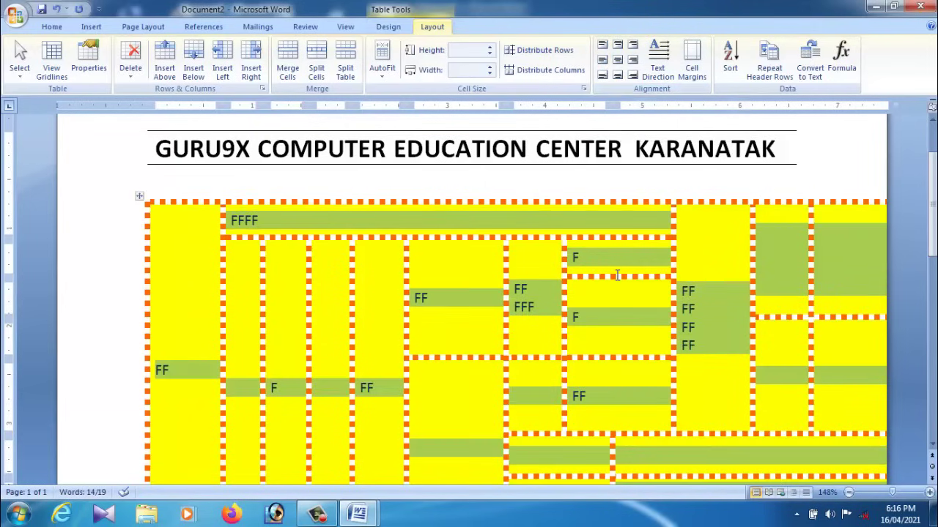
pyautogui.scroll(3, 617, 275)
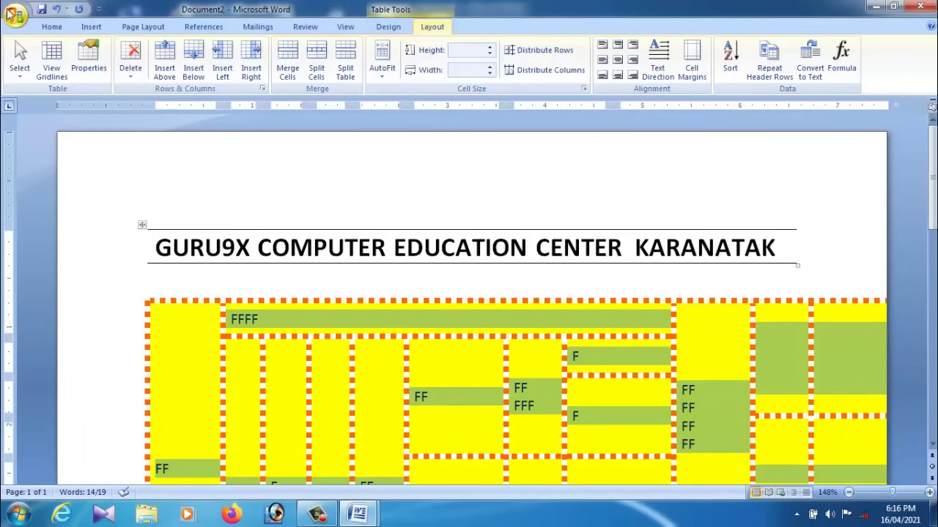
# - Delete the entire yellow table with Delete > Delete Table
pyautogui.click(92, 27)
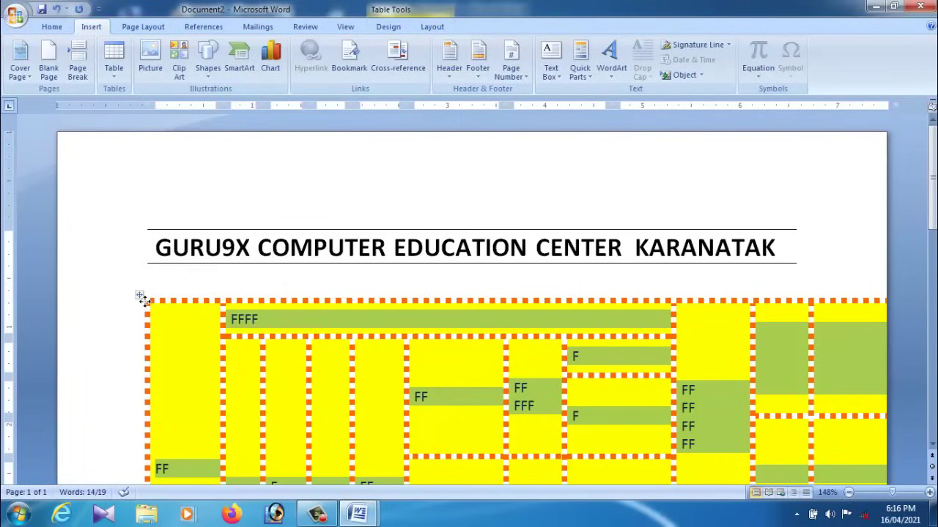
pyautogui.click(430, 30)
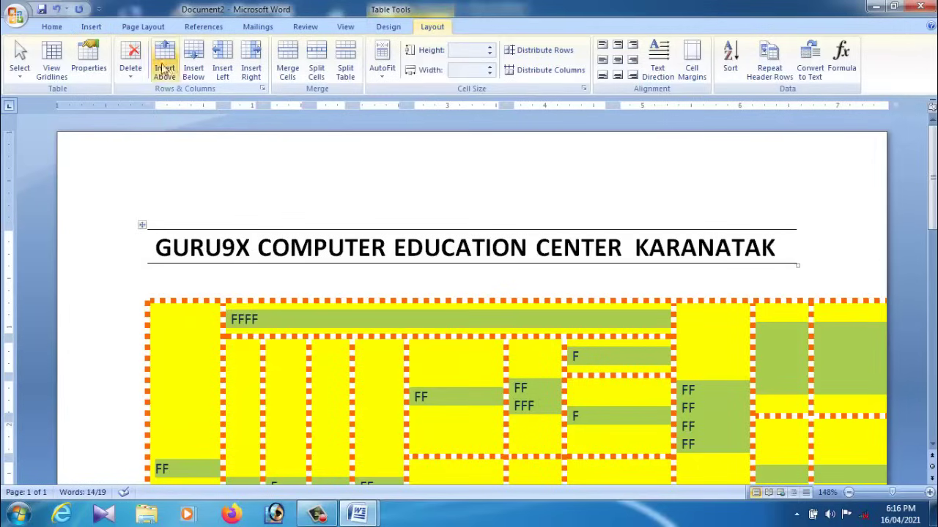
pyautogui.click(131, 61)
pyautogui.click(166, 145)
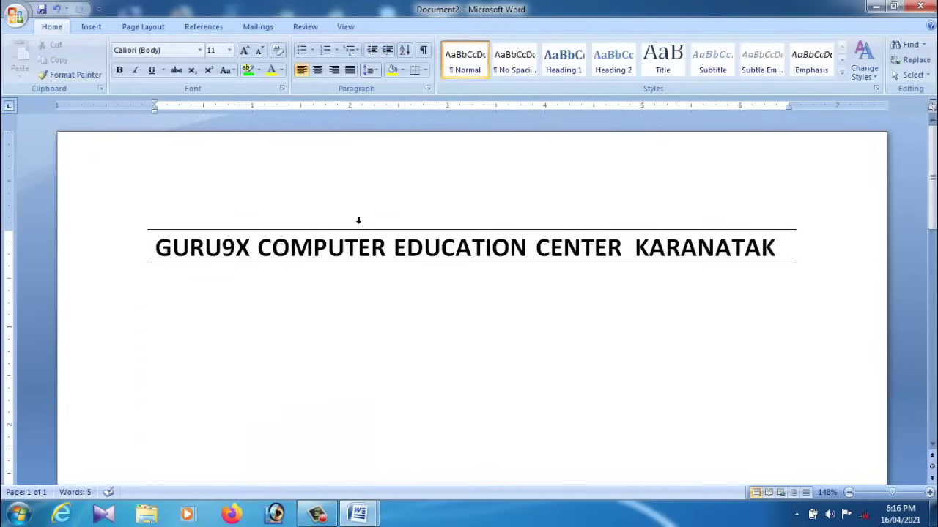
pyautogui.click(91, 26)
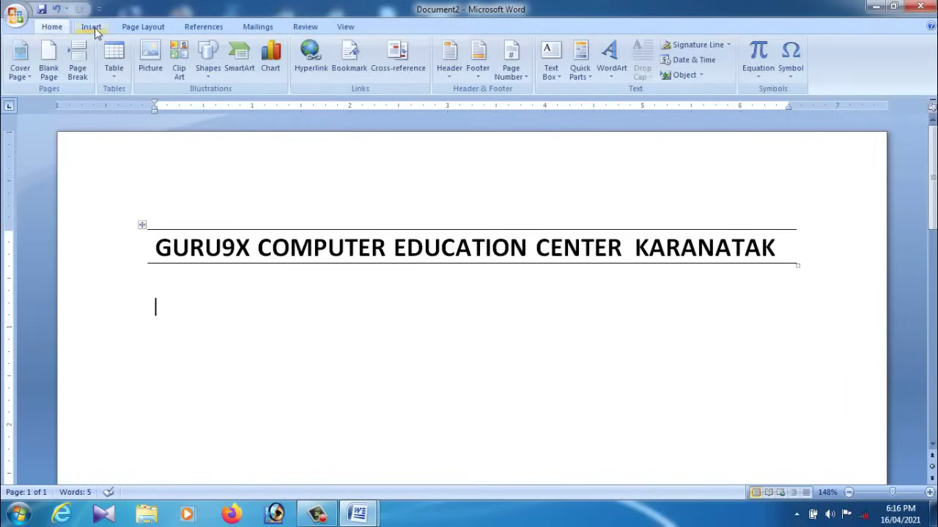
pyautogui.click(115, 64)
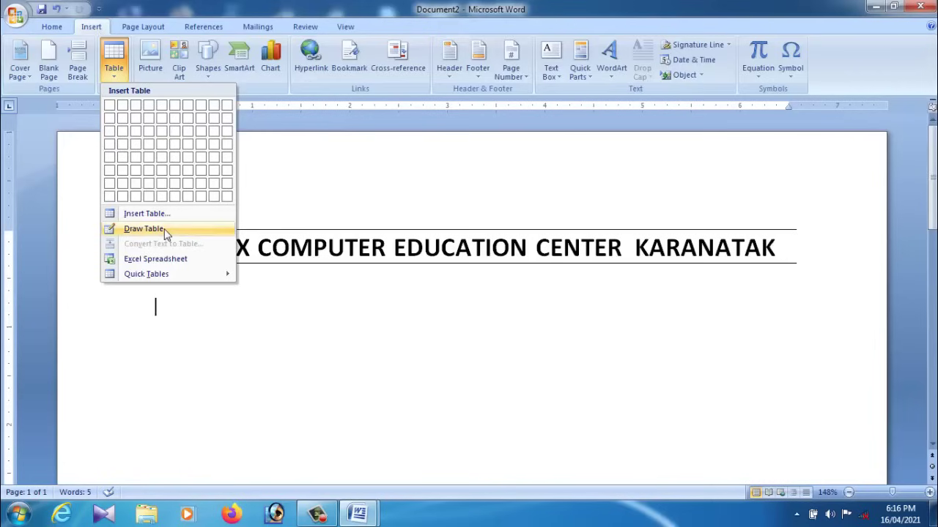
pyautogui.moveTo(165, 272)
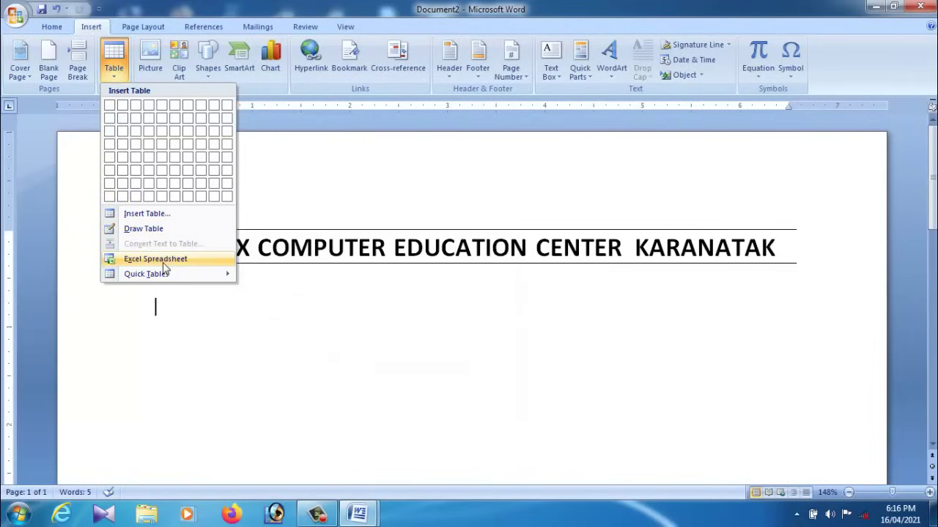
pyautogui.click(163, 264)
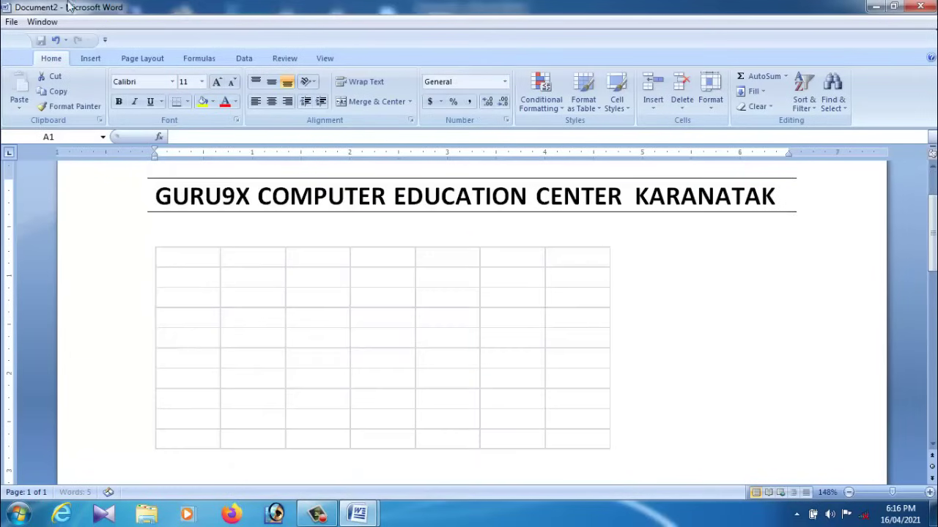
pyautogui.click(582, 389)
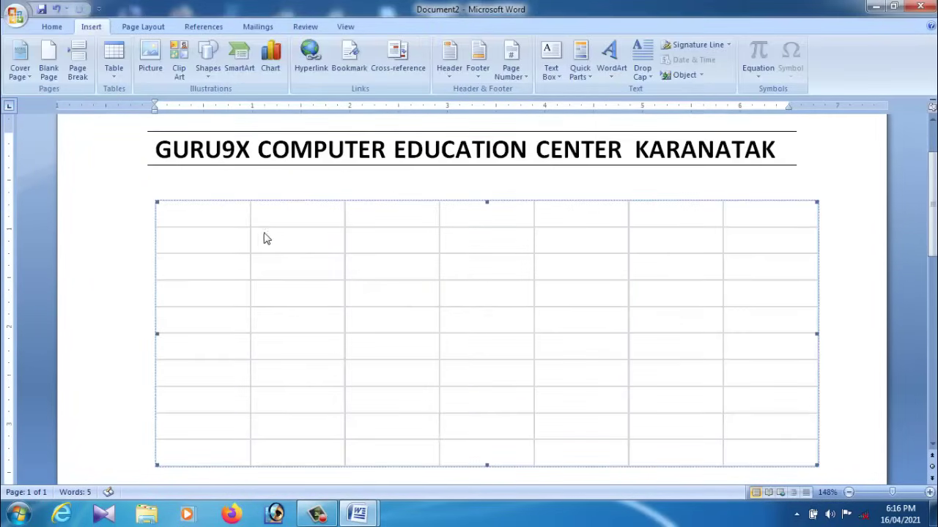
pyautogui.doubleClick(213, 213)
pyautogui.click(282, 272)
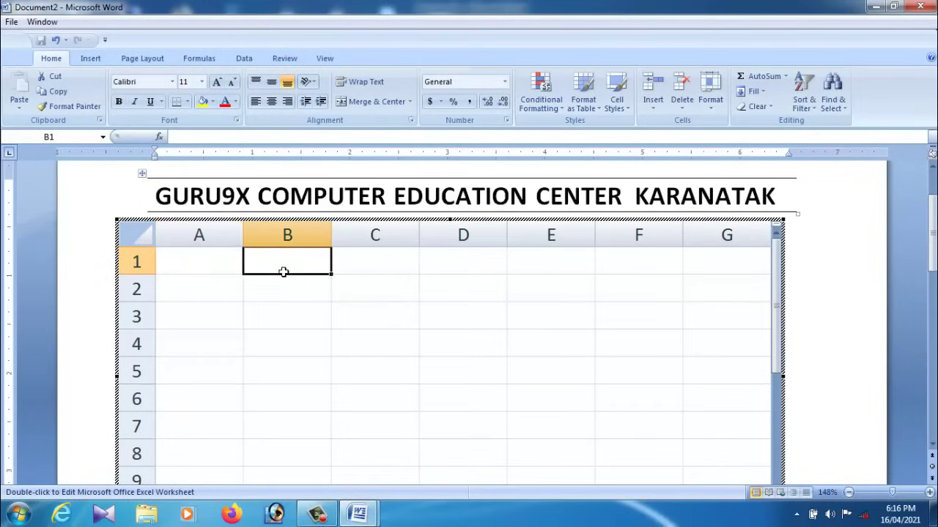
pyautogui.click(209, 270)
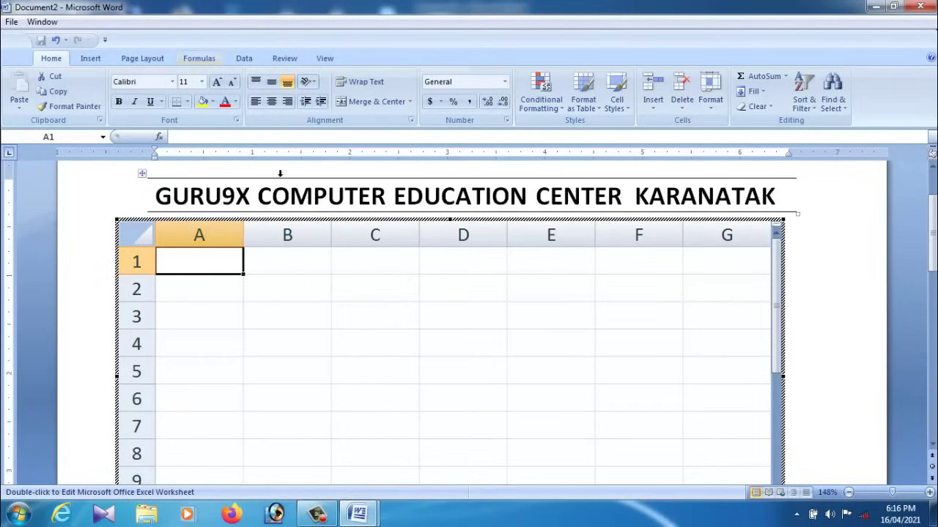
pyautogui.click(297, 266)
pyautogui.click(386, 269)
pyautogui.click(526, 274)
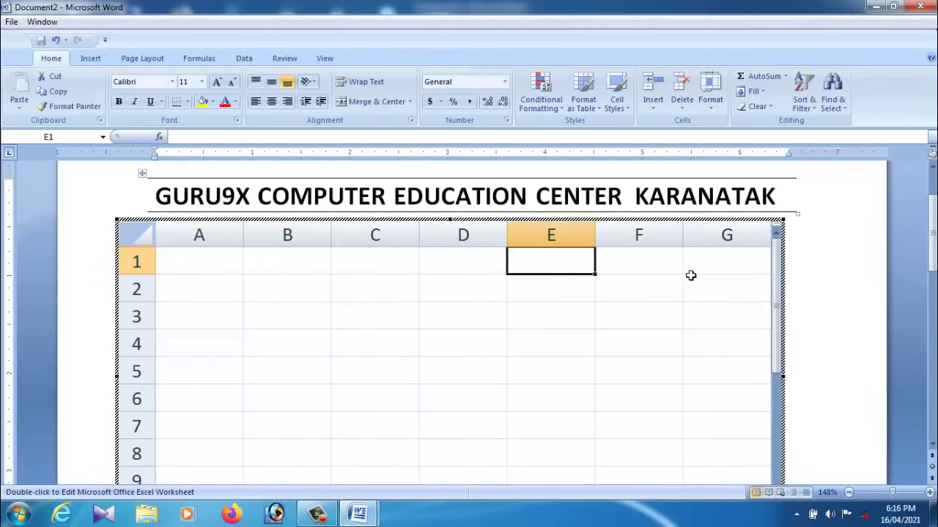
pyautogui.press('Right')
pyautogui.press('Right')
pyautogui.press('Left')
pyautogui.press('Left')
pyautogui.press('Left')
pyautogui.click(863, 289)
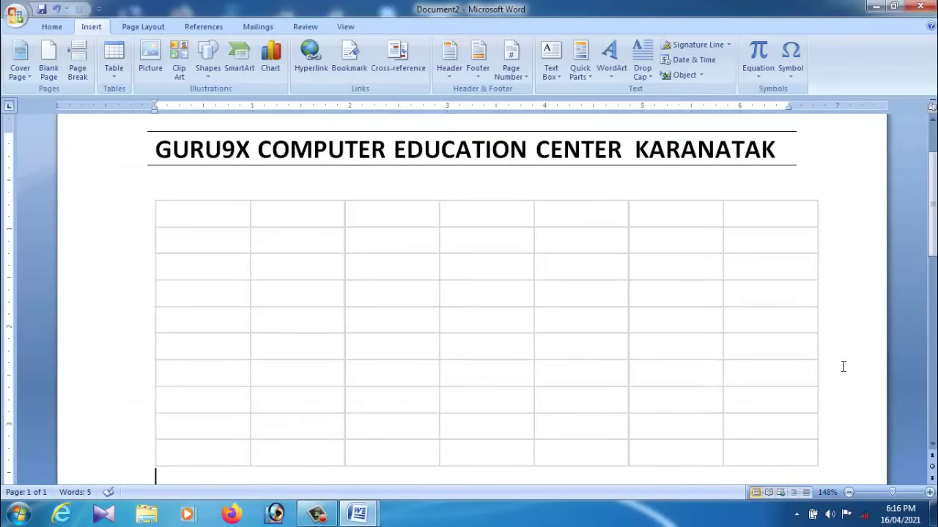
pyautogui.doubleClick(206, 222)
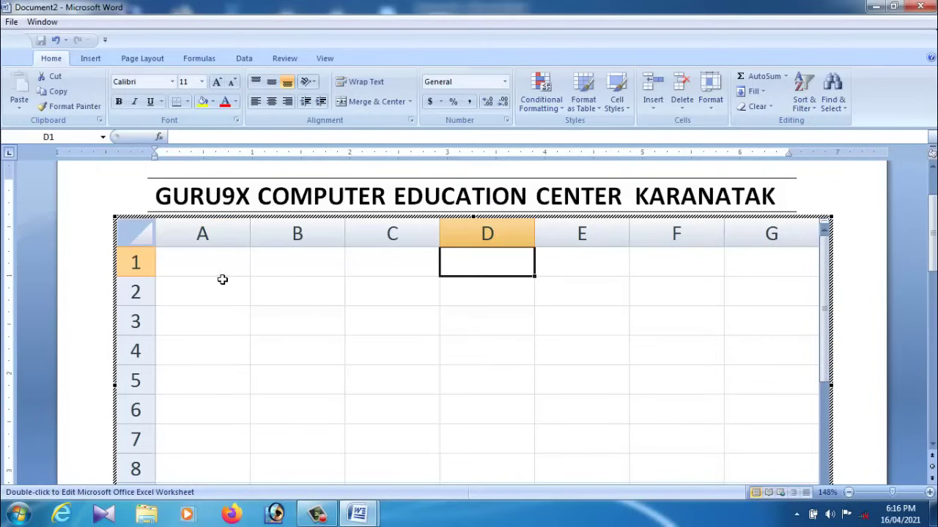
pyautogui.click(222, 293)
pyautogui.press('Up')
pyautogui.press('Right')
pyautogui.press('Right')
pyautogui.press('Right')
pyautogui.press('Right')
pyautogui.press('Right')
pyautogui.press('Right')
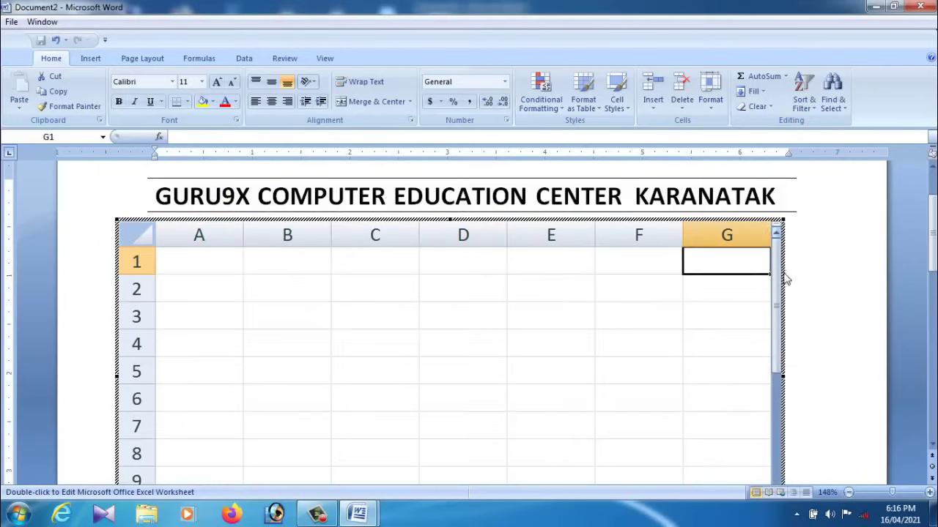
pyautogui.press('Down')
pyautogui.press('Down')
pyautogui.press('Left')
pyautogui.press('Left')
pyautogui.press('Left')
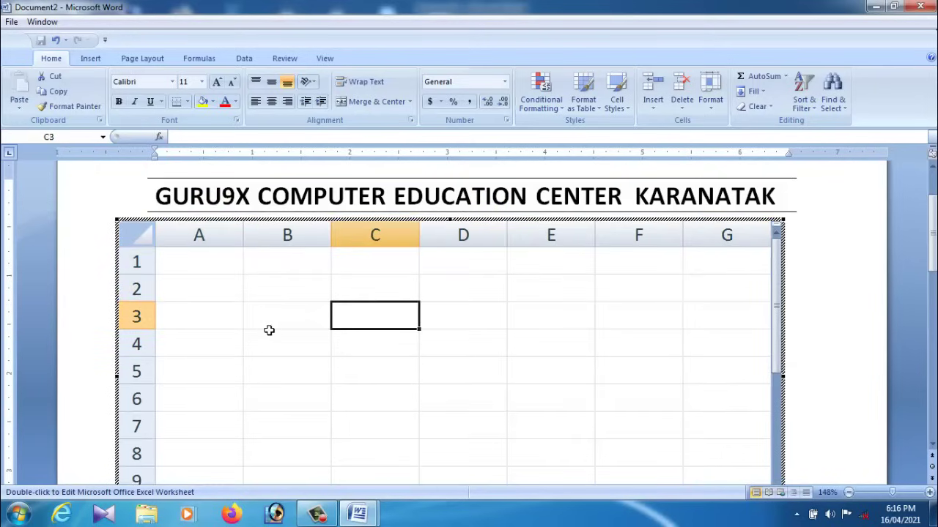
pyautogui.click(227, 323)
pyautogui.click(839, 273)
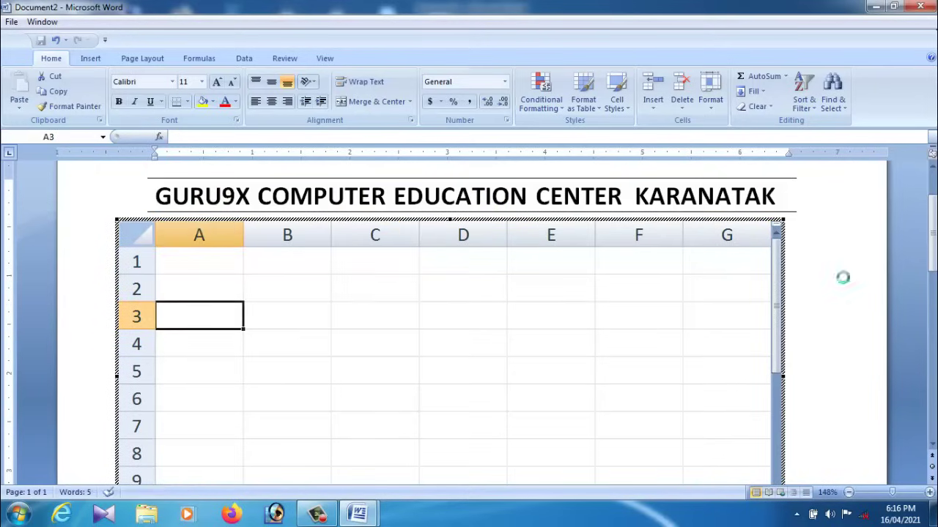
pyautogui.click(227, 254)
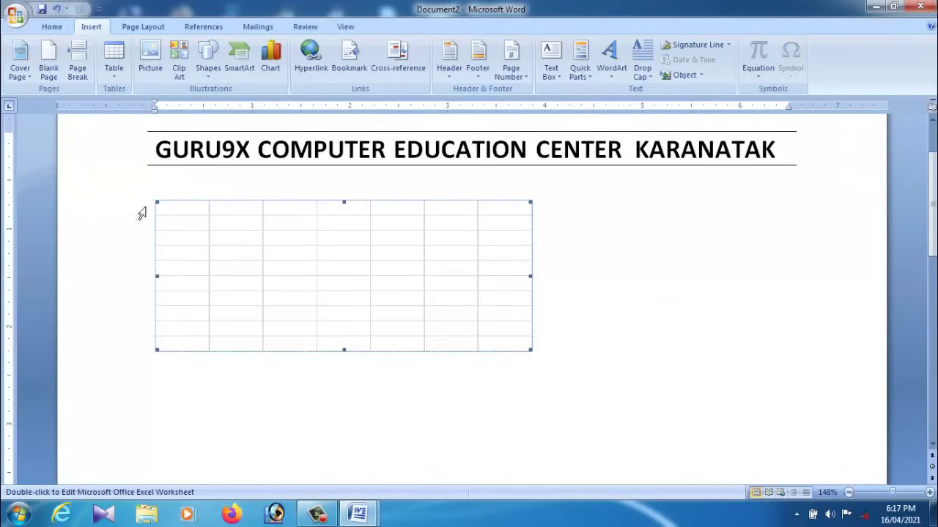
pyautogui.click(161, 206)
pyautogui.click(169, 225)
pyautogui.press('Delete')
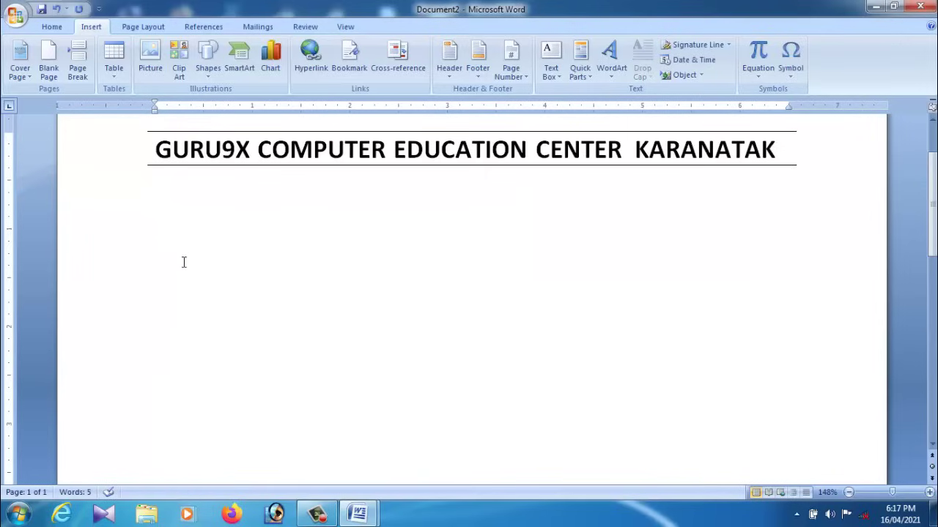
# - Insert the Calendar 2 Quick Table for May and clear its contents
pyautogui.click(114, 60)
pyautogui.moveTo(165, 281)
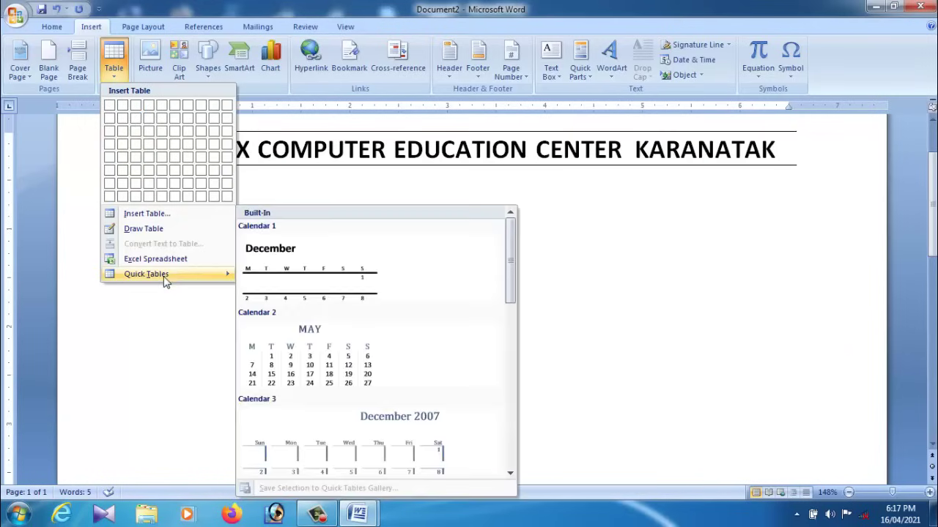
pyautogui.click(353, 372)
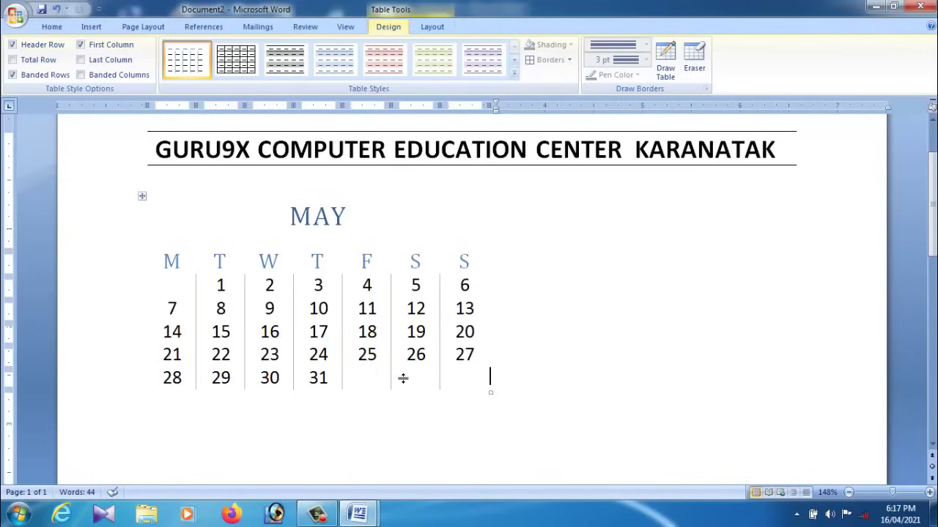
pyautogui.click(143, 197)
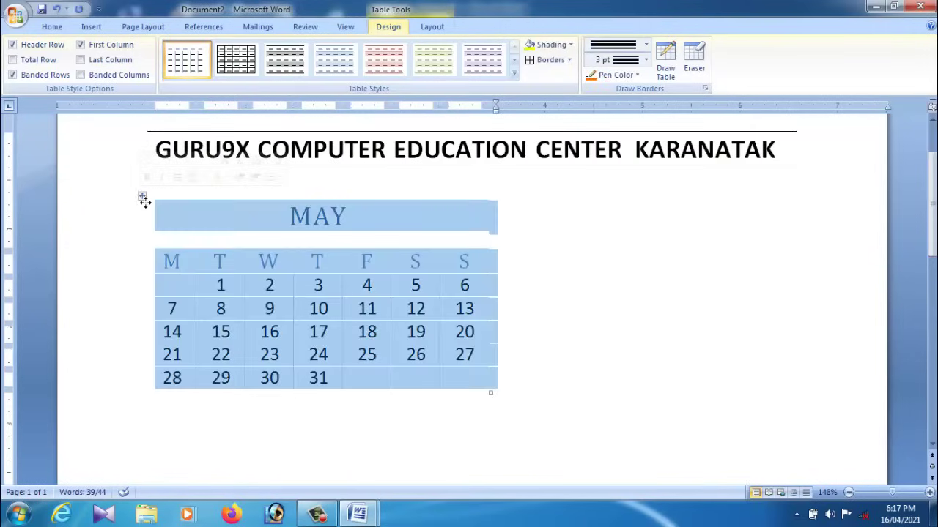
pyautogui.press('Delete')
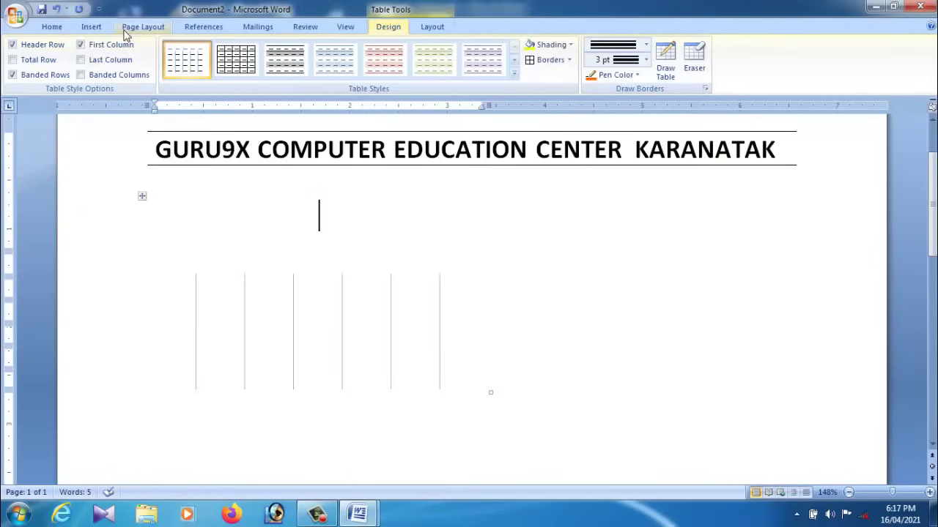
# - Insert the Double Table Quick Table showing the Greek alphabet
pyautogui.click(91, 28)
pyautogui.click(111, 79)
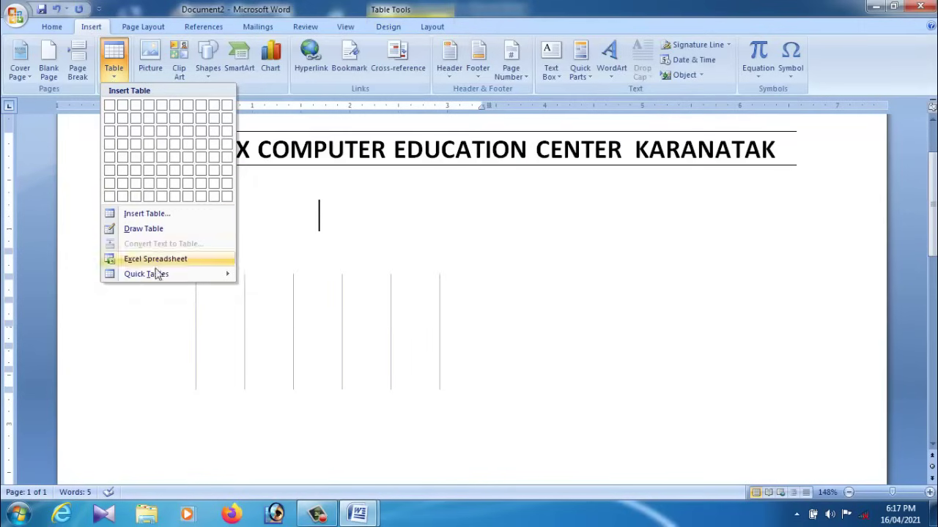
pyautogui.moveTo(155, 275)
pyautogui.moveTo(511, 284); pyautogui.dragTo(520, 380)
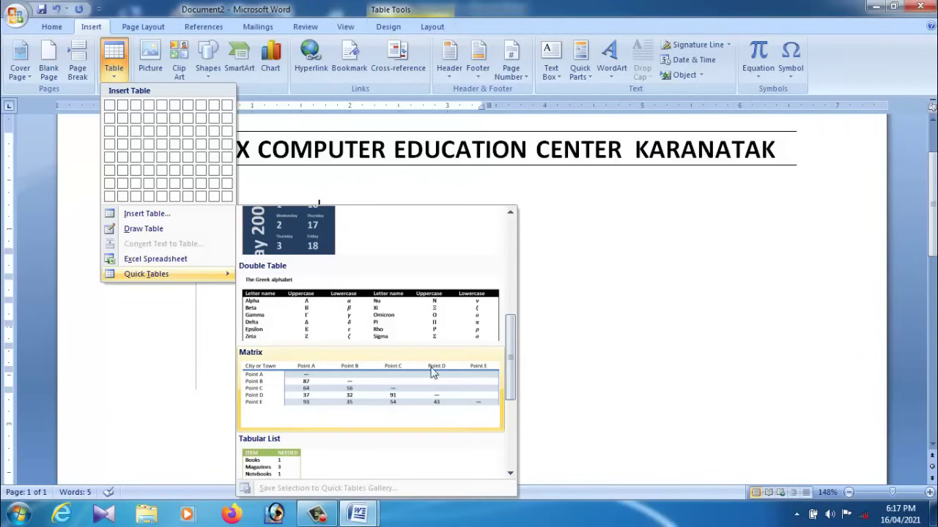
pyautogui.click(356, 325)
# - Select the whole Greek alphabet table
pyautogui.scroll(3, 418, 335)
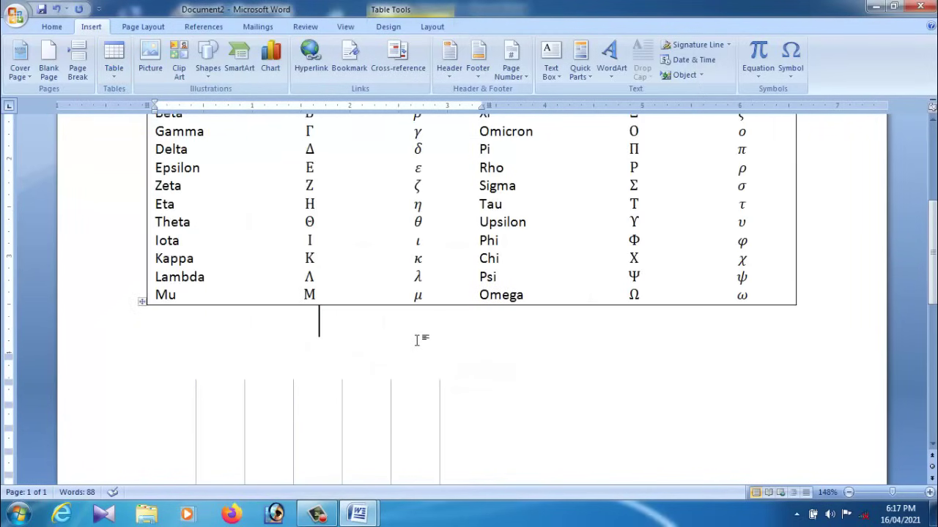
pyautogui.scroll(4, 422, 339)
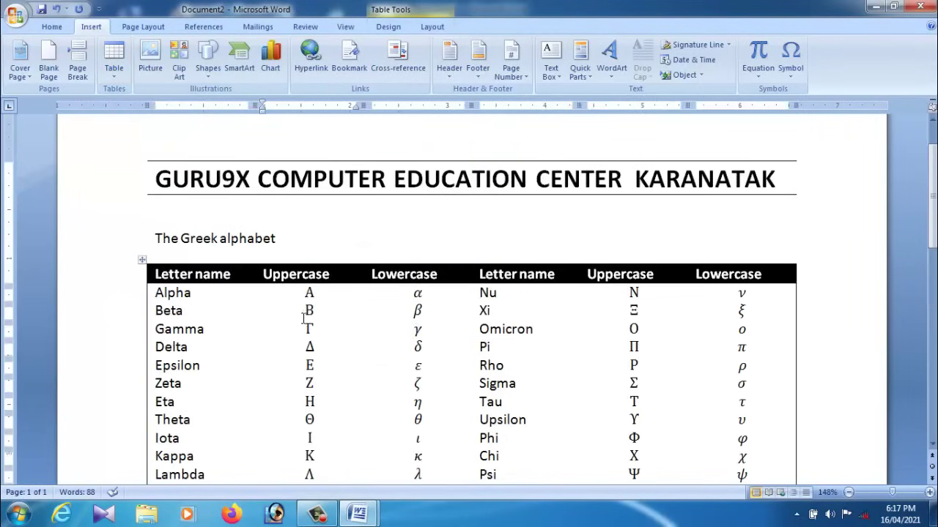
pyautogui.click(323, 334)
pyautogui.click(424, 313)
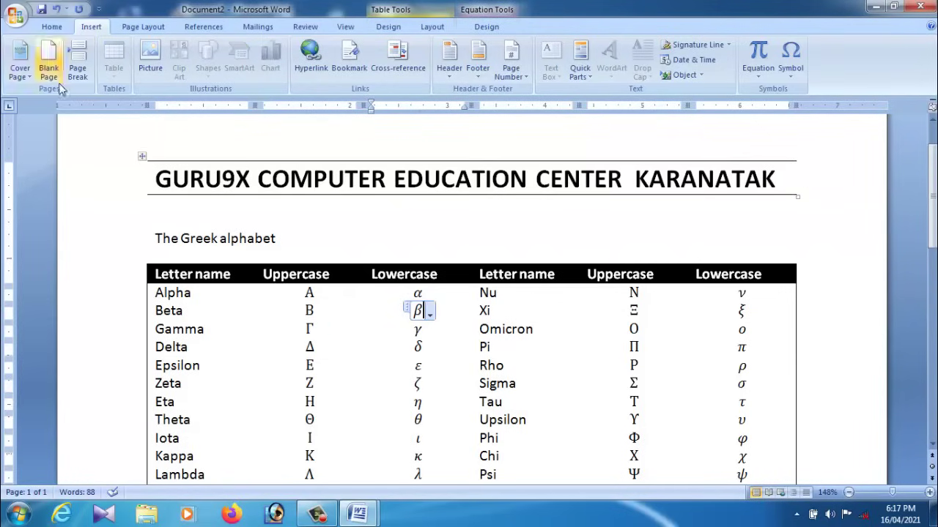
pyautogui.click(142, 260)
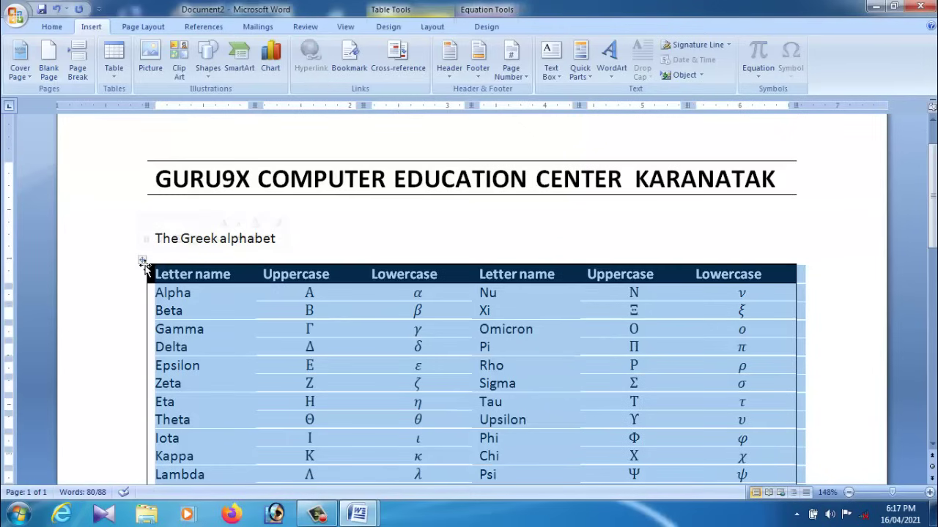
pyautogui.click(305, 311)
pyautogui.click(142, 260)
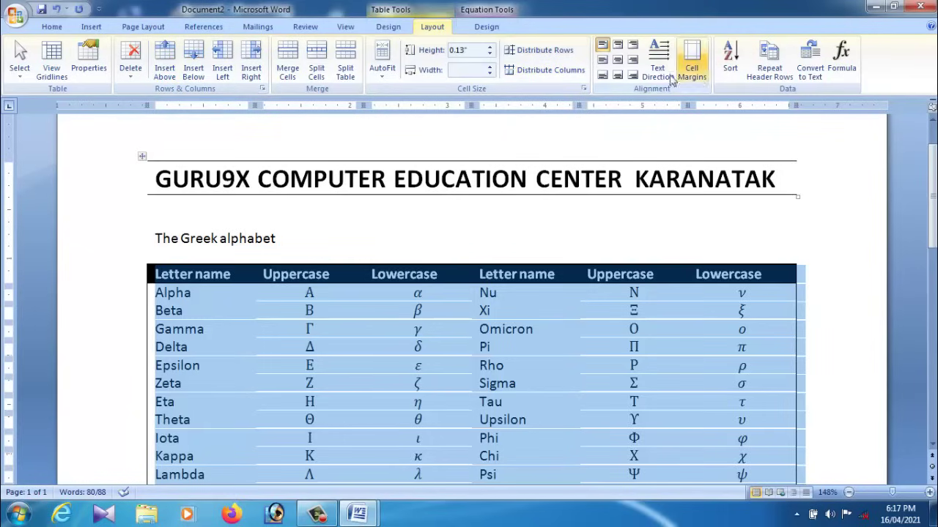
# - Compare centred and left alignment, leaving every cell's text left-aligned
pyautogui.click(617, 62)
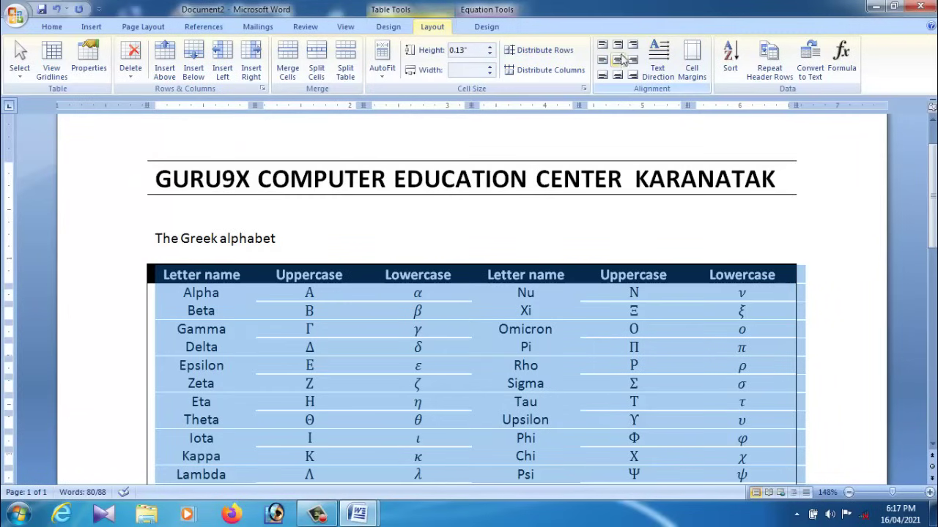
pyautogui.click(603, 62)
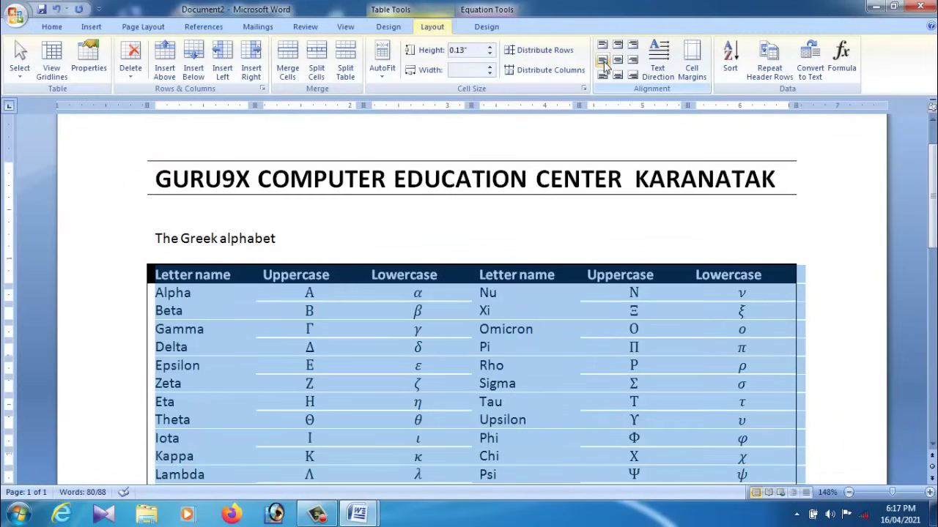
pyautogui.click(617, 60)
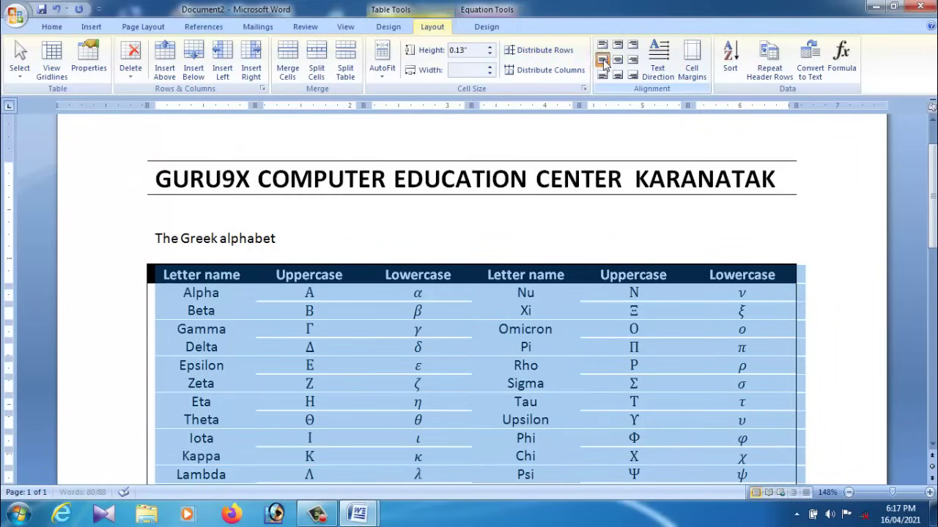
pyautogui.click(602, 61)
pyautogui.click(494, 29)
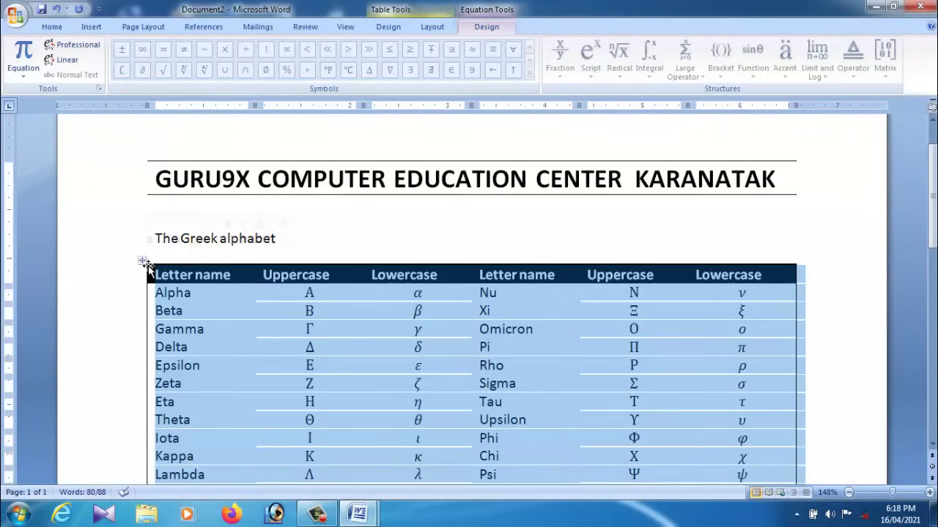
# - Clear the Greek alphabet table's text and delete the table entirely
pyautogui.press('Delete')
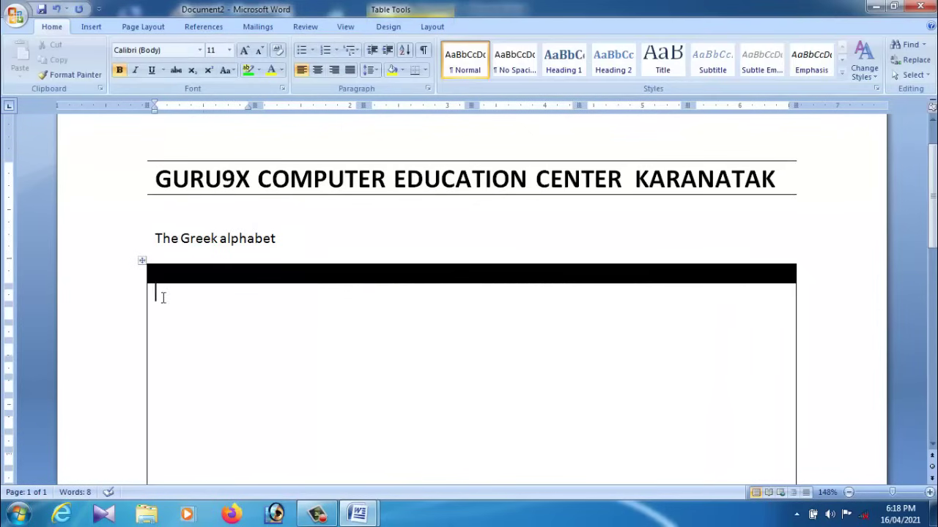
pyautogui.click(143, 262)
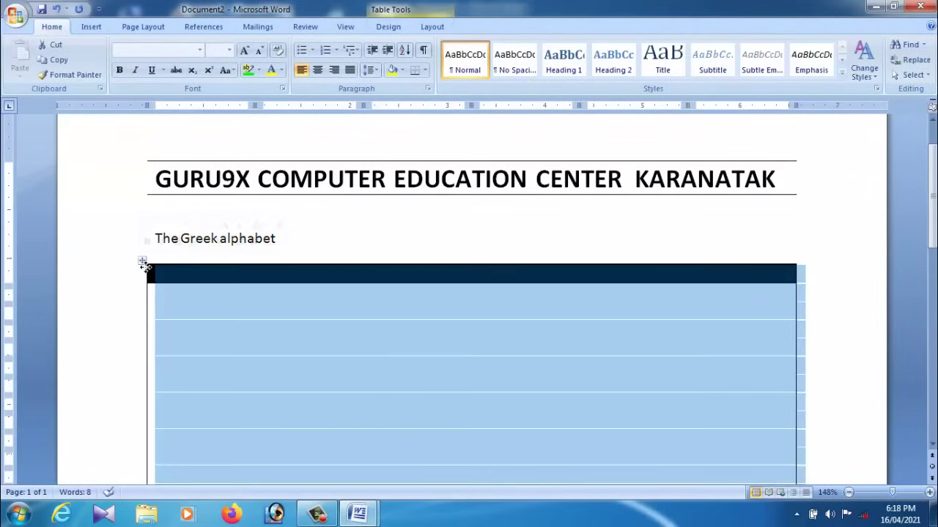
pyautogui.click(319, 282)
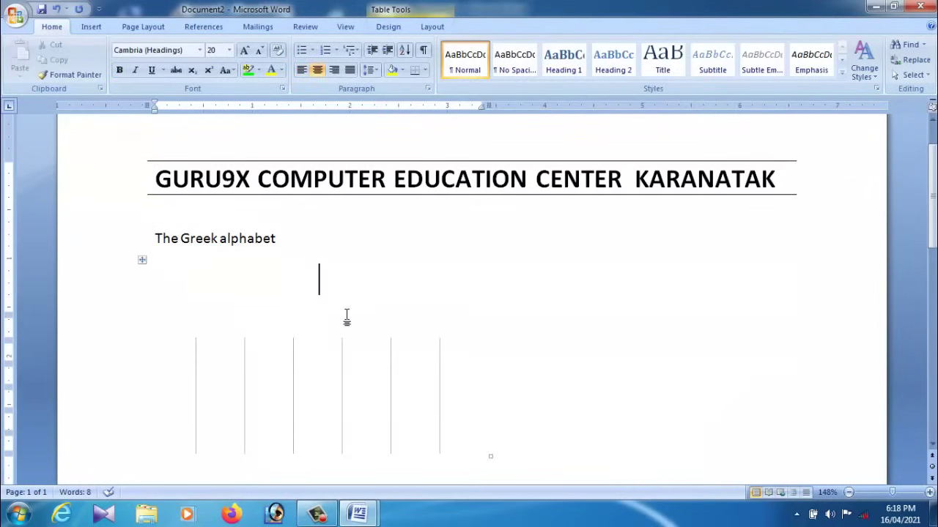
pyautogui.click(150, 264)
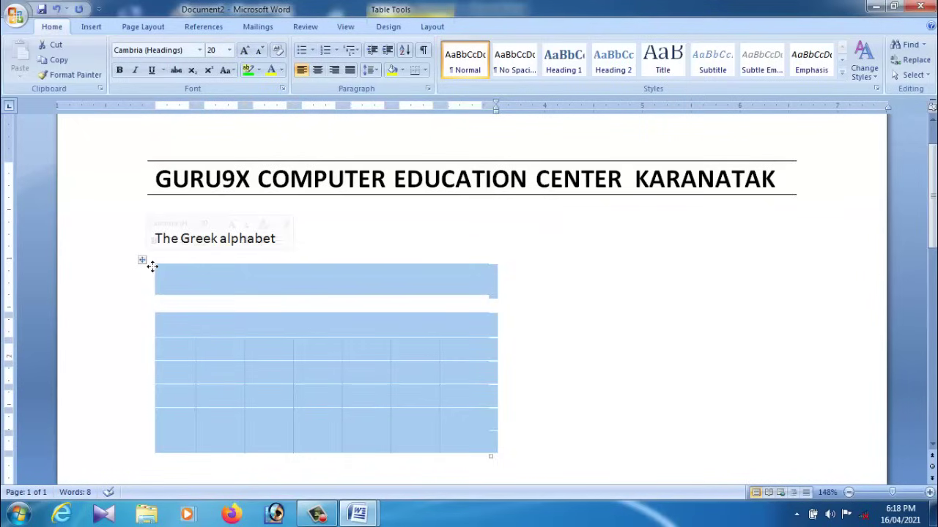
pyautogui.press('BackSpace')
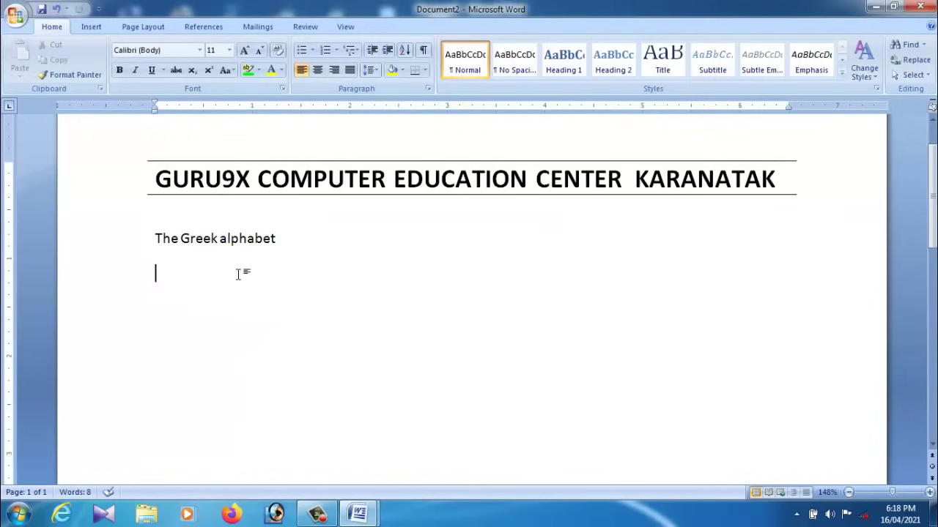
# - Insert a new empty table of 10 columns by 8 rows
pyautogui.click(91, 27)
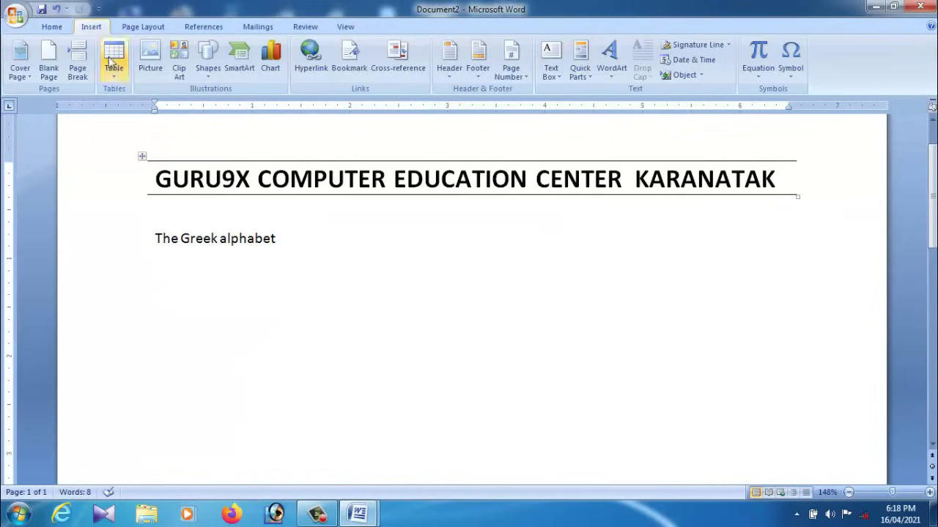
pyautogui.click(115, 73)
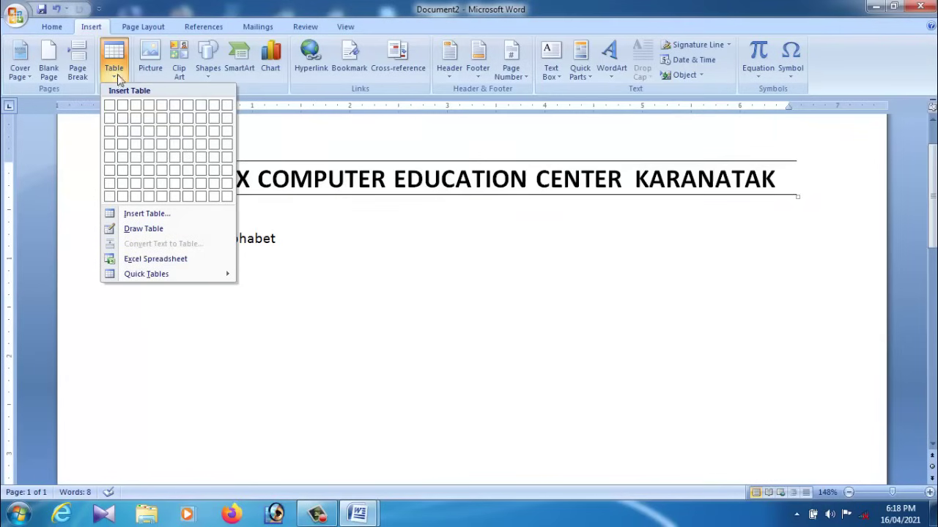
pyautogui.click(227, 203)
pyautogui.click(774, 282)
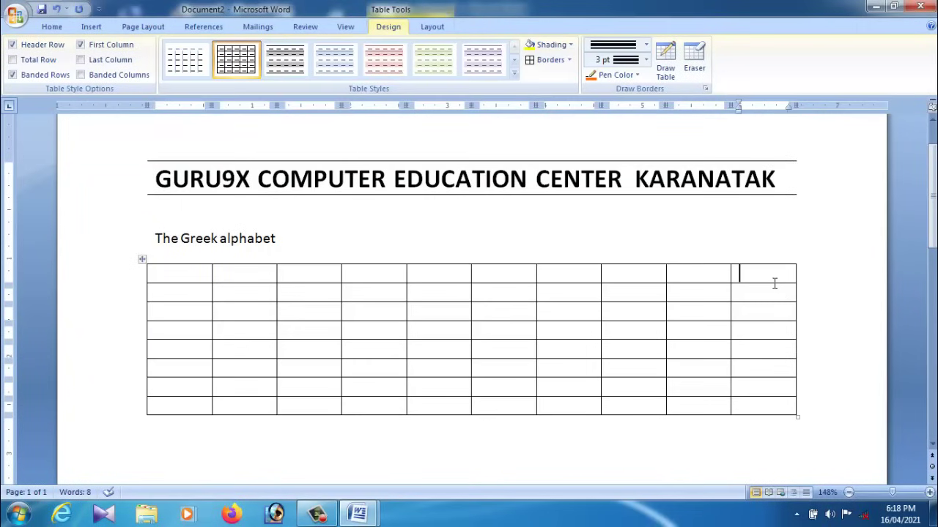
pyautogui.click(433, 28)
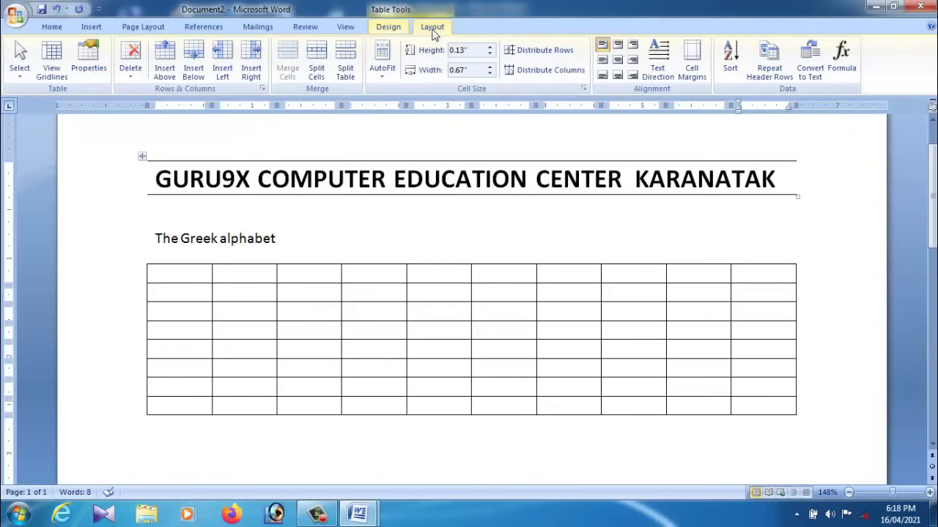
# - Add nine columns to the right edge of the blank table
pyautogui.click(253, 82)
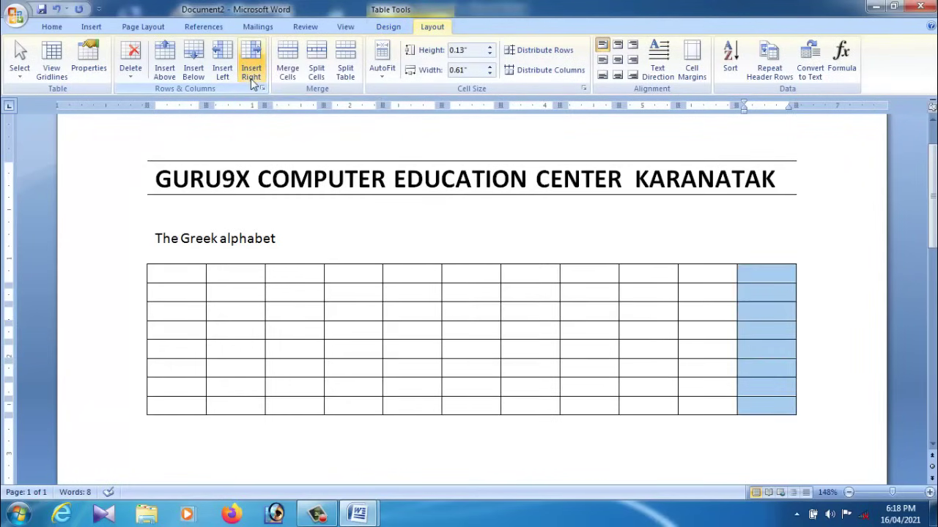
pyautogui.click(253, 83)
pyautogui.click(253, 83)
pyautogui.click(252, 83)
pyautogui.click(253, 82)
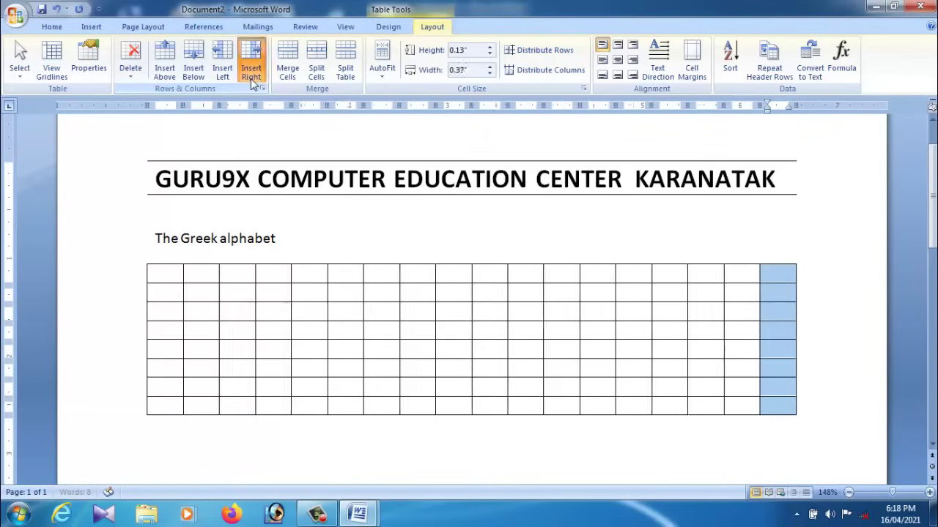
pyautogui.click(253, 83)
pyautogui.click(252, 83)
pyautogui.click(253, 83)
pyautogui.click(252, 83)
pyautogui.click(253, 83)
pyautogui.click(253, 83)
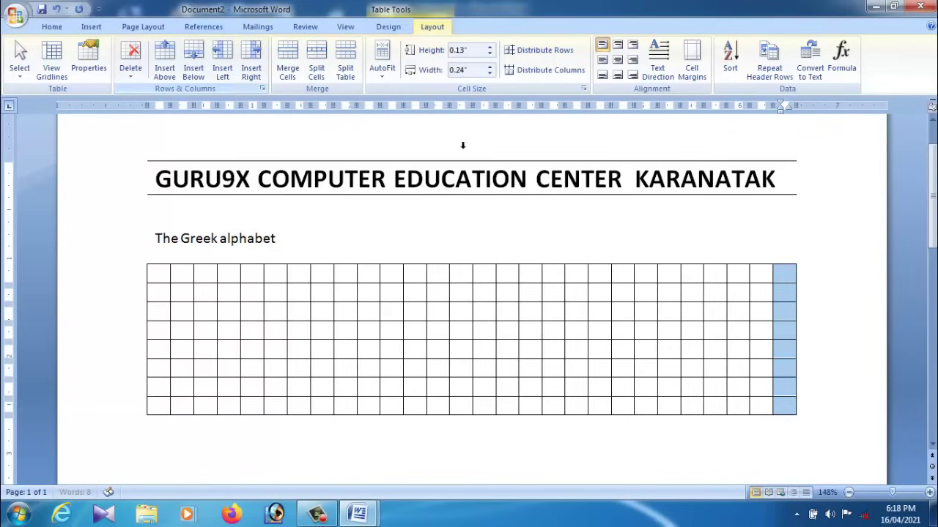
# - Add several rows below the bottom row and more rows above it
pyautogui.click(449, 410)
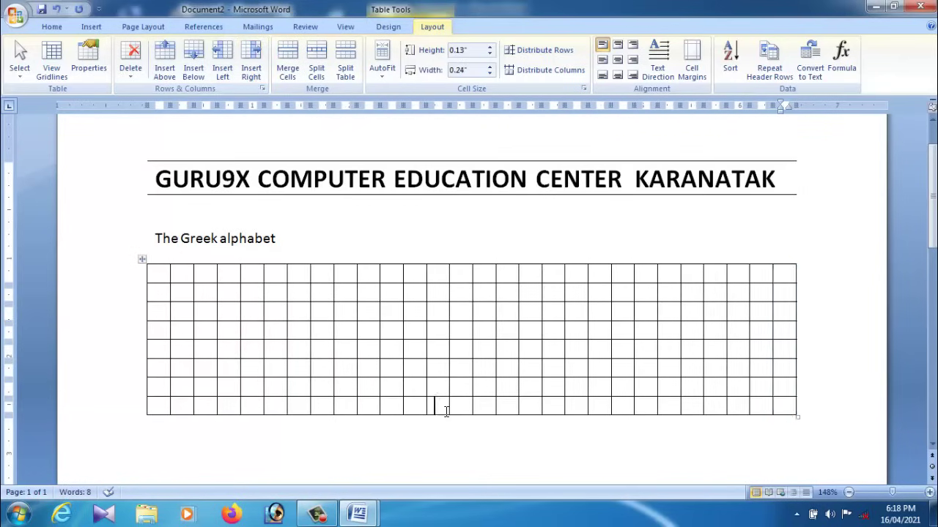
pyautogui.click(194, 77)
pyautogui.click(194, 77)
pyautogui.click(194, 77)
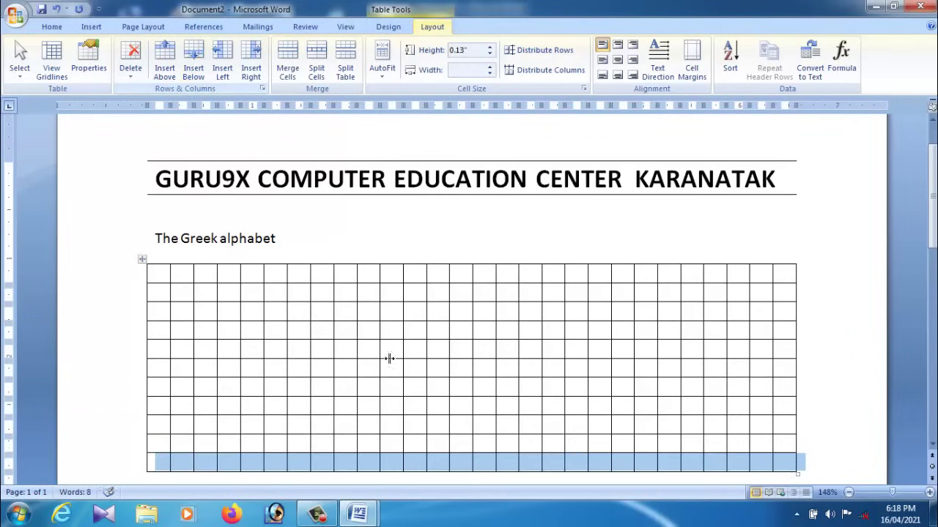
pyautogui.scroll(-1, 384, 351)
pyautogui.click(194, 70)
pyautogui.click(193, 67)
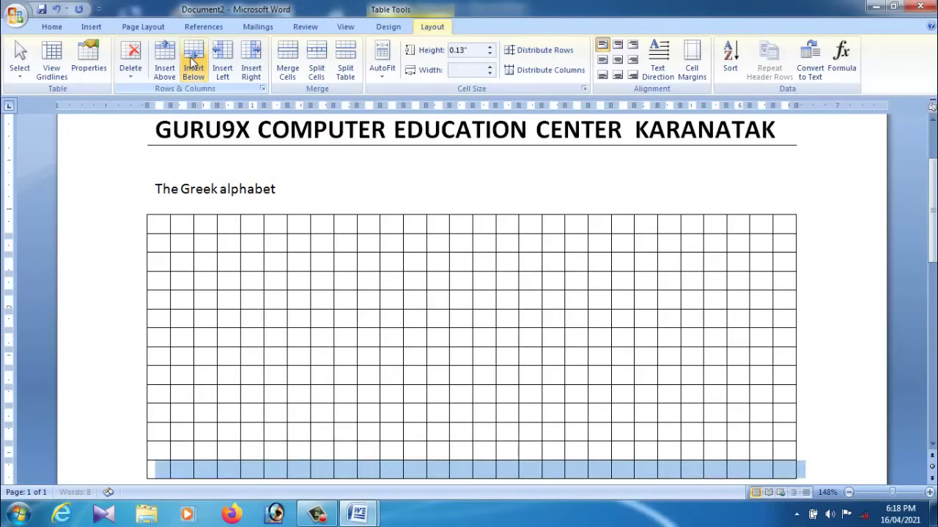
pyautogui.click(193, 64)
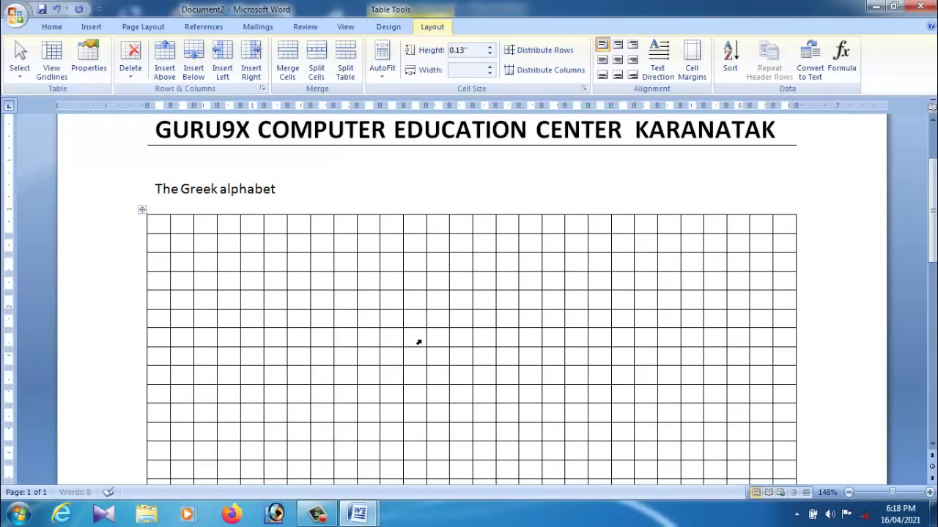
pyautogui.scroll(-5, 418, 342)
pyautogui.scroll(-1, 418, 342)
pyautogui.click(166, 62)
pyautogui.click(166, 61)
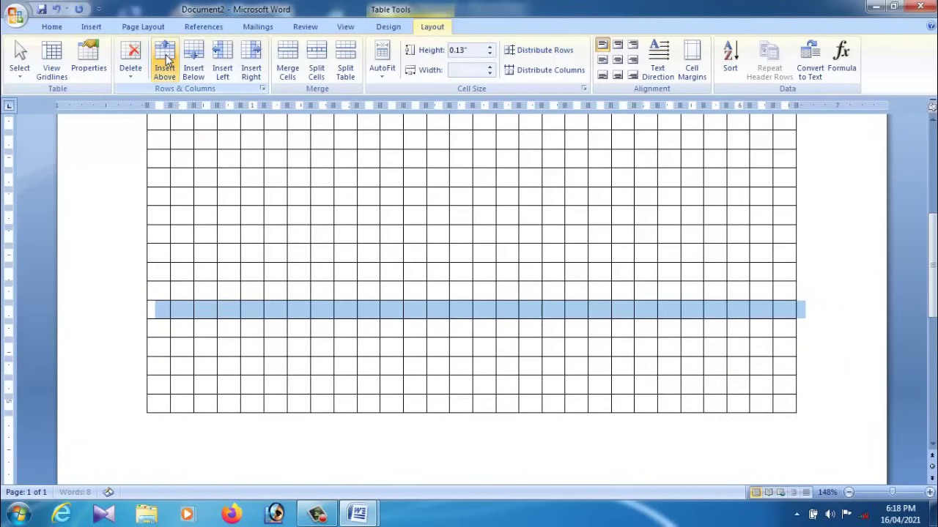
pyautogui.scroll(4, 369, 320)
pyautogui.scroll(1, 369, 320)
pyautogui.scroll(-6, 368, 320)
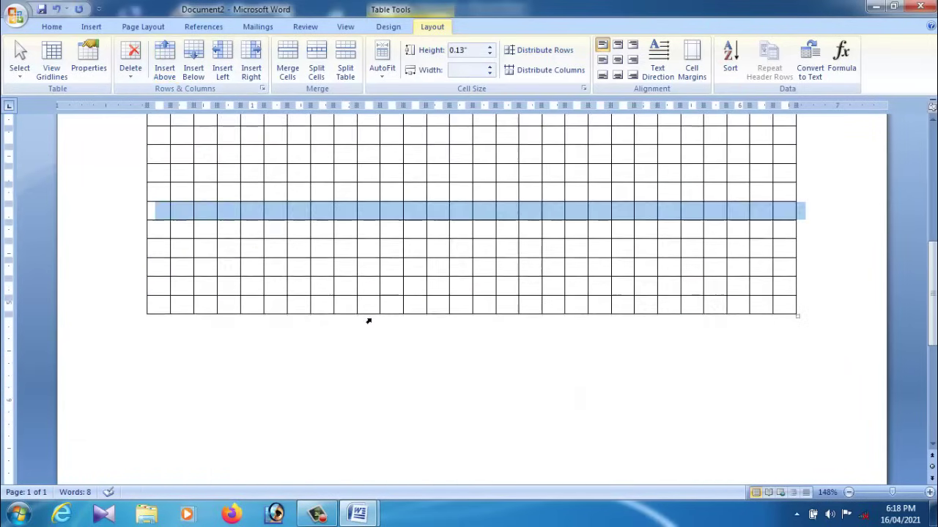
pyautogui.scroll(-2, 363, 324)
pyautogui.click(353, 326)
pyautogui.scroll(3, 352, 329)
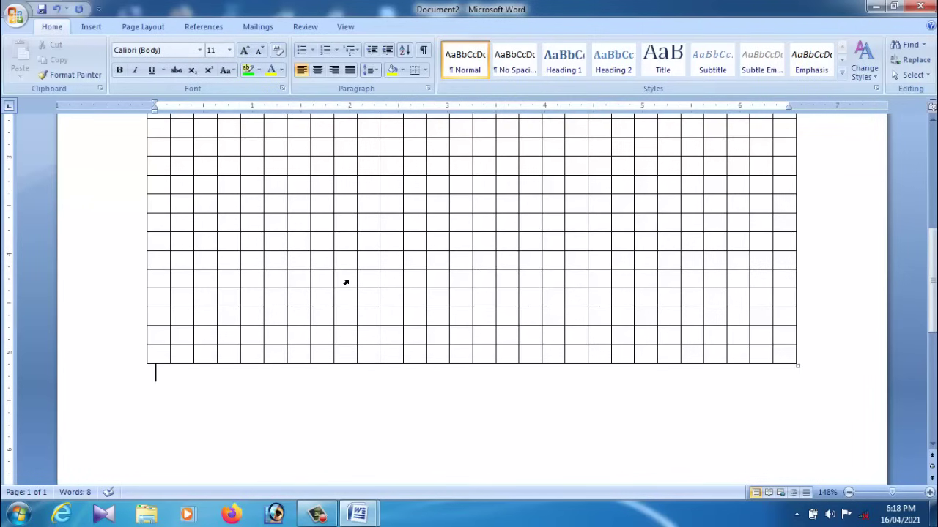
pyautogui.scroll(5, 345, 282)
# - Select the whole enlarged table under 'The Greek alphabet'
pyautogui.click(143, 161)
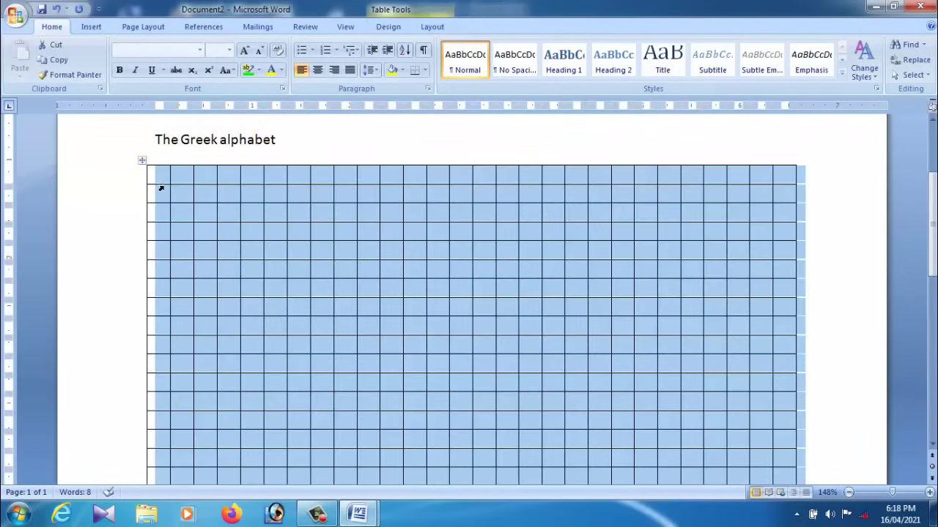
pyautogui.click(168, 173)
pyautogui.click(143, 161)
pyautogui.click(321, 165)
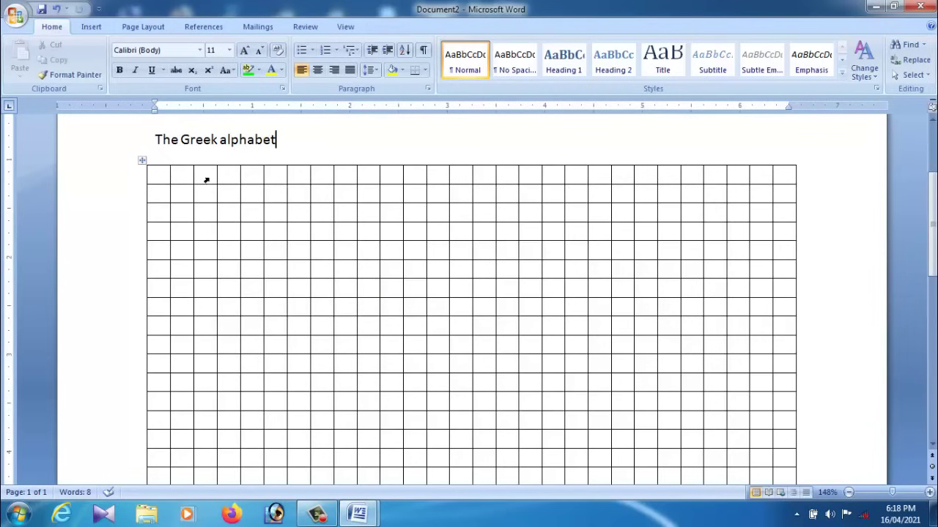
pyautogui.click(147, 168)
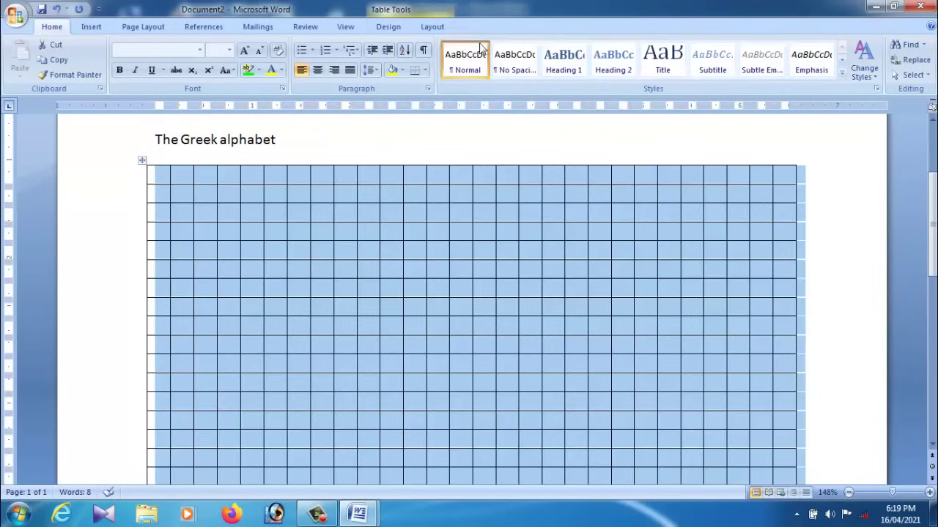
pyautogui.click(432, 27)
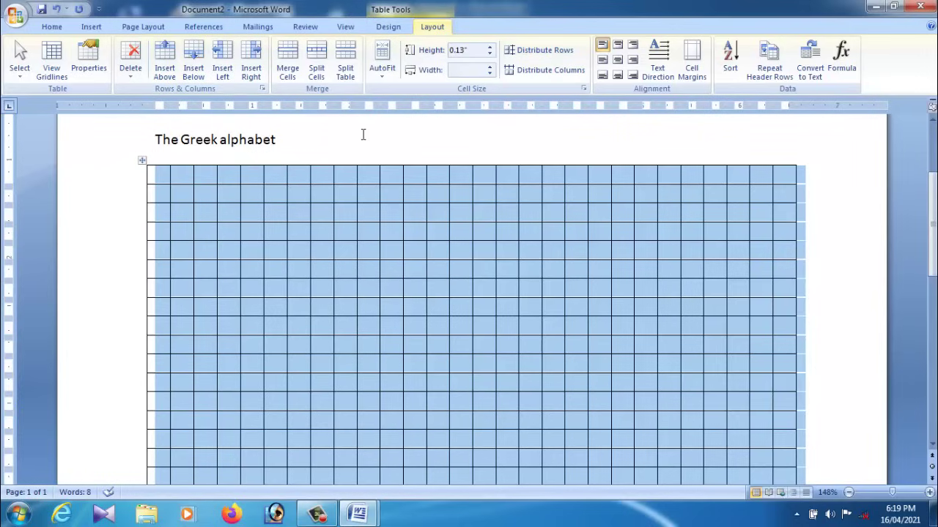
# - Split the grid at its fourth row, then split the lower table at its fourth row
pyautogui.click(373, 221)
pyautogui.moveTo(178, 234); pyautogui.dragTo(785, 237)
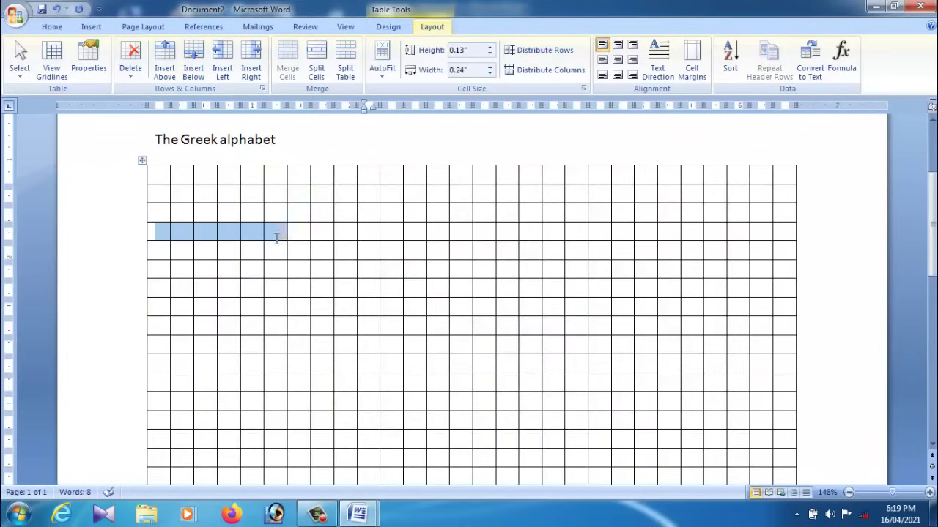
pyautogui.click(347, 53)
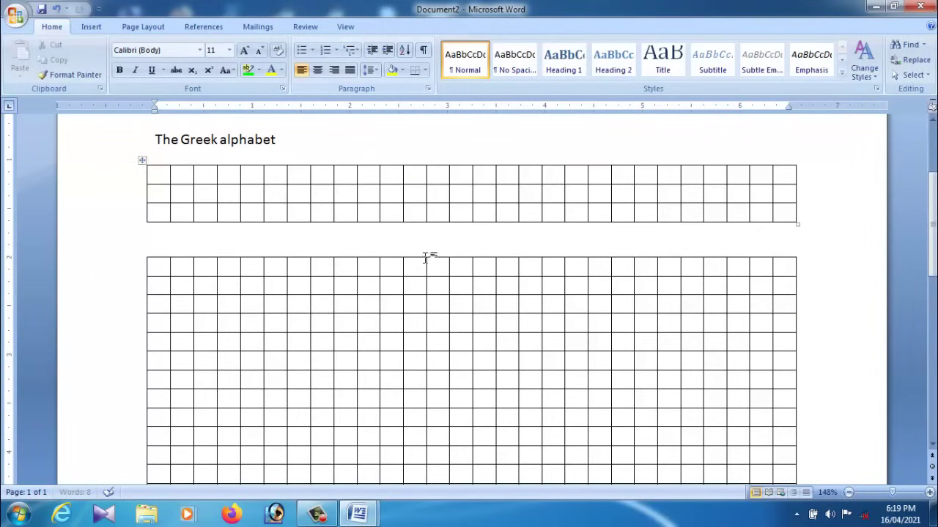
pyautogui.scroll(-1, 435, 249)
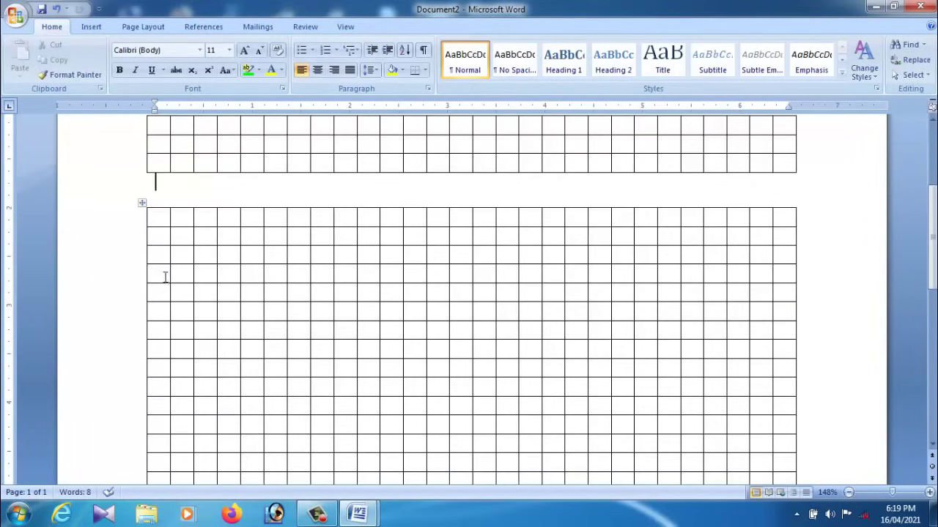
pyautogui.moveTo(165, 277); pyautogui.dragTo(782, 282)
pyautogui.click(432, 26)
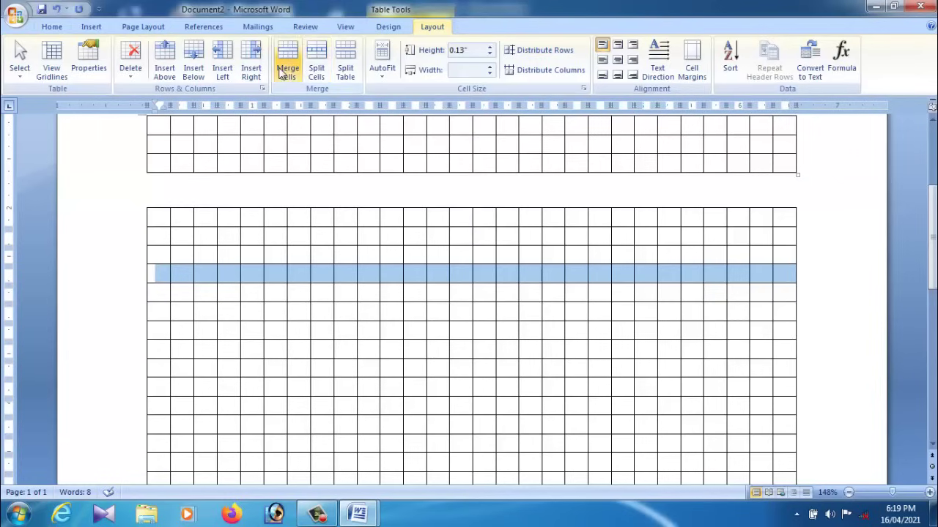
pyautogui.click(348, 66)
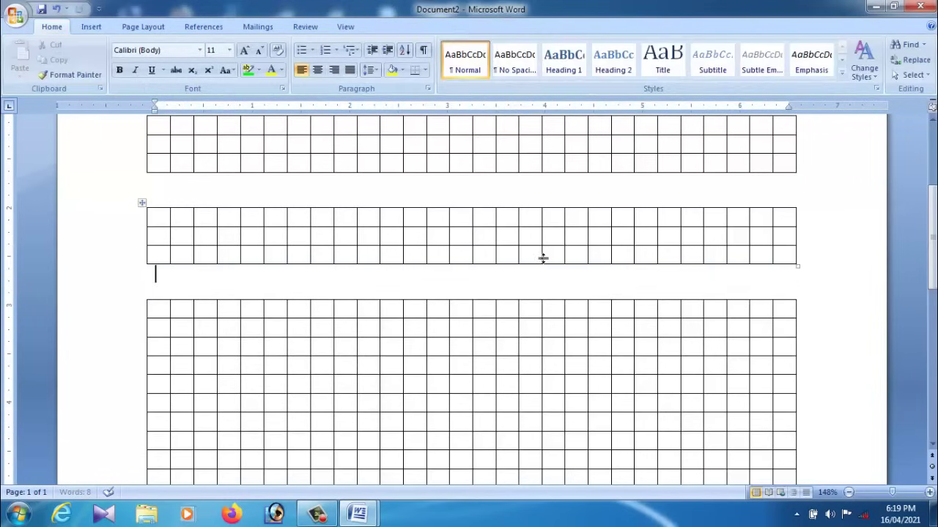
# - Rejoin the lower two tables with Delete and select a row of the top table
pyautogui.scroll(-3, 233, 232)
pyautogui.press('Delete')
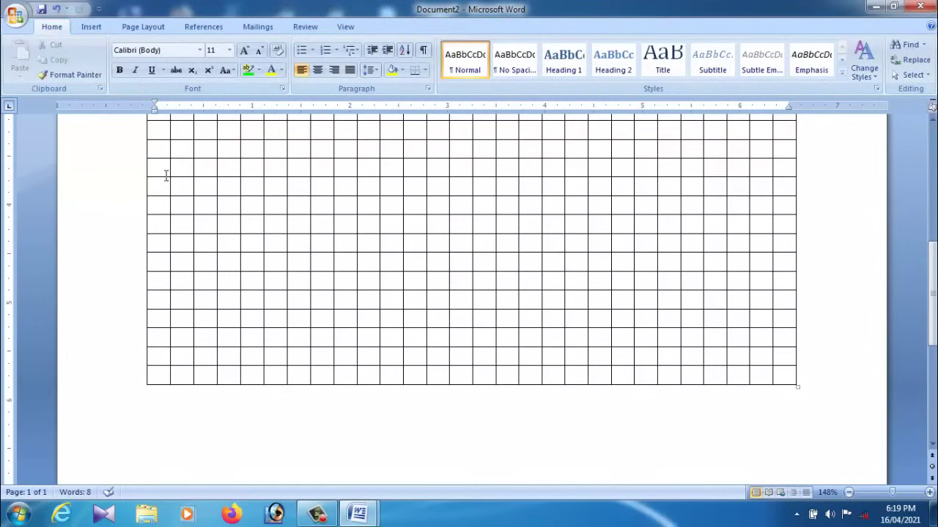
pyautogui.scroll(2, 169, 178)
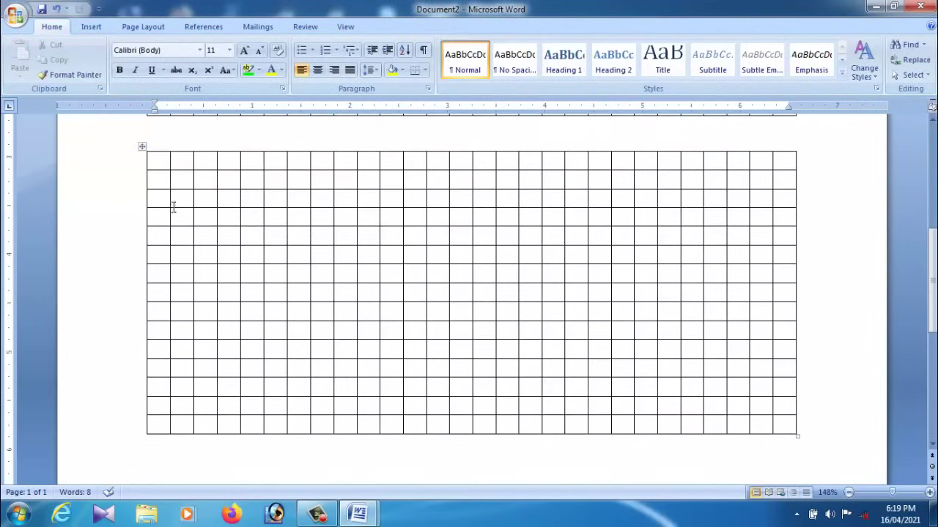
pyautogui.moveTo(174, 203); pyautogui.dragTo(786, 201)
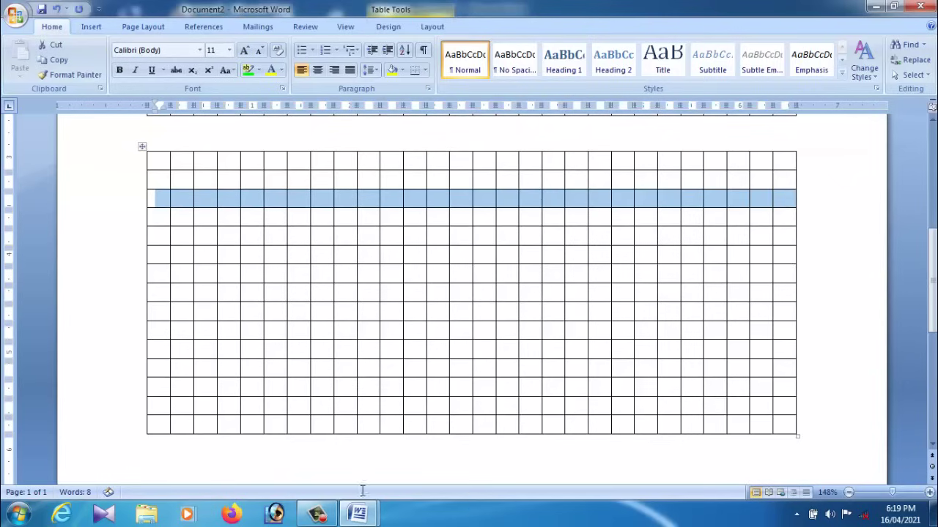
pyautogui.scroll(5, 311, 398)
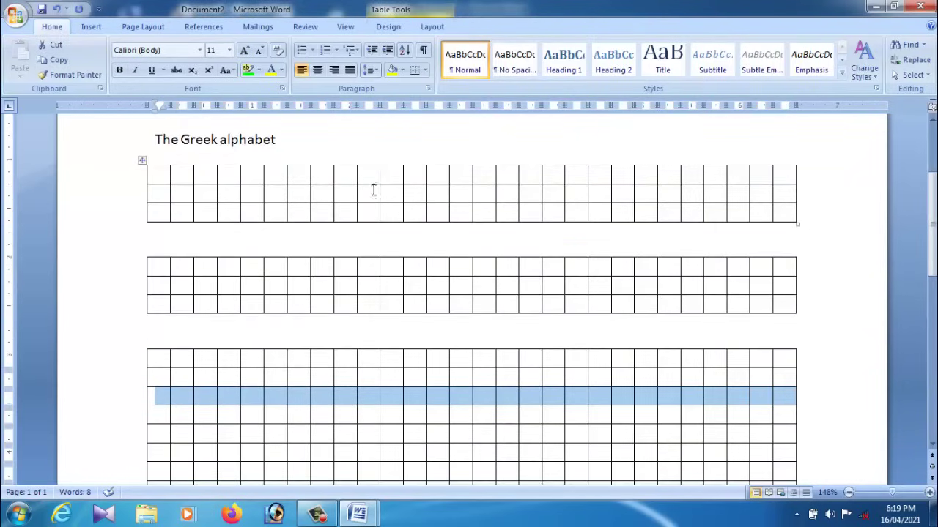
# - Type EFEFEFWEF and EWFWEFWEF as sample lines between the table parts
pyautogui.click(479, 161)
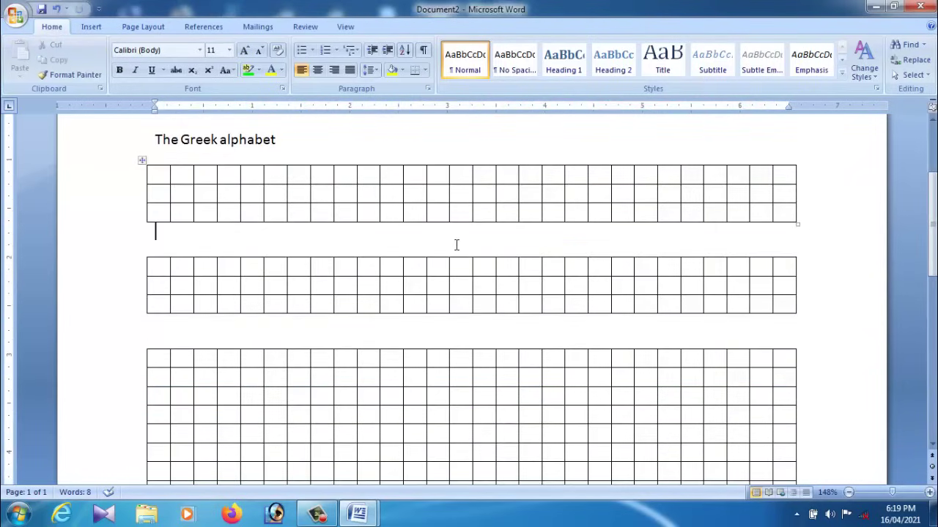
pyautogui.write('EF')
pyautogui.write('EFEFWEF')
pyautogui.click(312, 233)
pyautogui.write('EWFWEFWEF')
# - Enter FEWF in a first-table cell and FWEF in the cell below it
pyautogui.click(209, 176)
pyautogui.write('FEW')
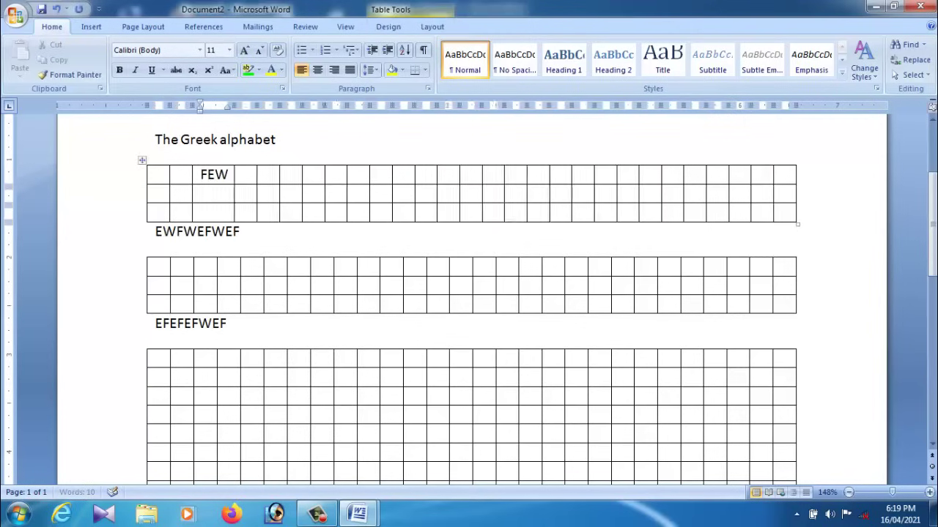
pyautogui.write('F')
pyautogui.press('Down')
pyautogui.write('FWEF')
pyautogui.press('Tab')
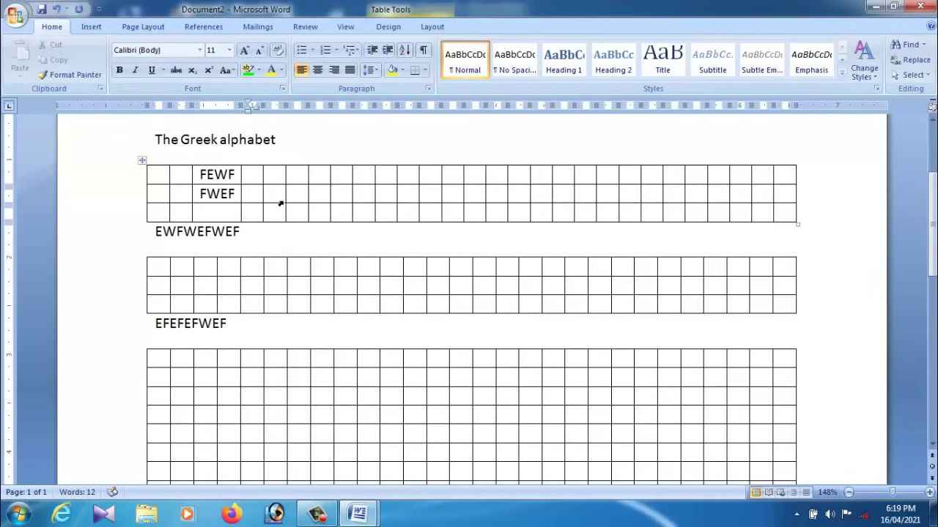
# - Type FEW beside FWEF and adjust that column's width in the first table
pyautogui.write('FEW')
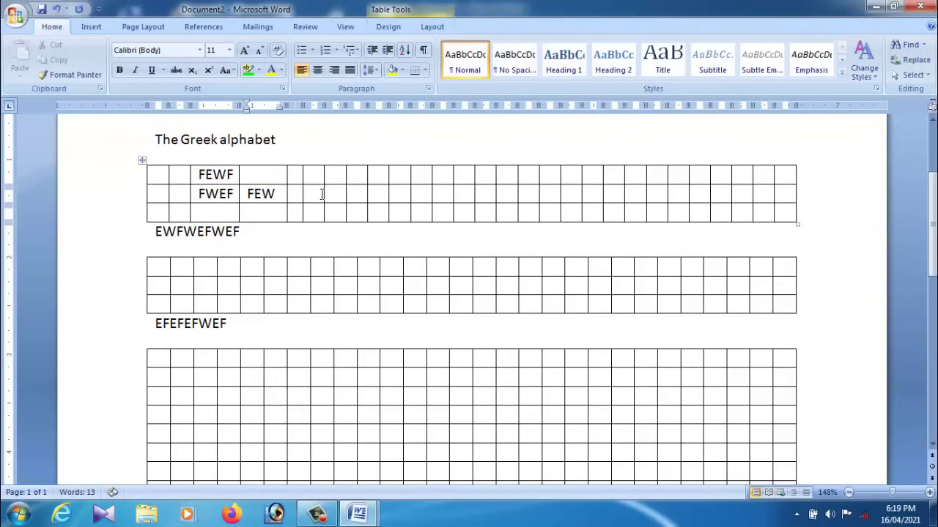
pyautogui.moveTo(312, 190)
pyautogui.mouseDown()
pyautogui.moveTo(330, 188)
pyautogui.moveTo(303, 187)
pyautogui.mouseUp()
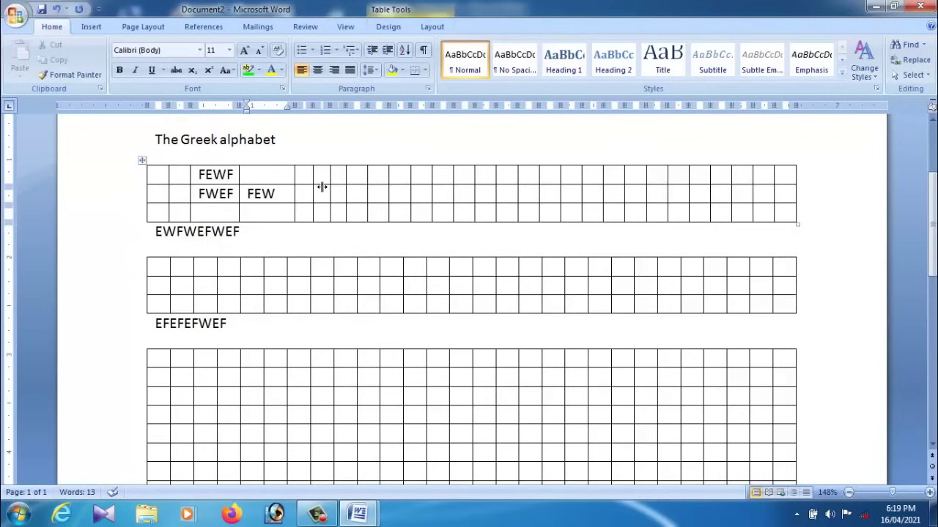
pyautogui.moveTo(320, 188); pyautogui.dragTo(325, 189)
# - Extend both tables' first columns to the left and adjust the second table's column borders
pyautogui.moveTo(148, 189); pyautogui.dragTo(87, 189)
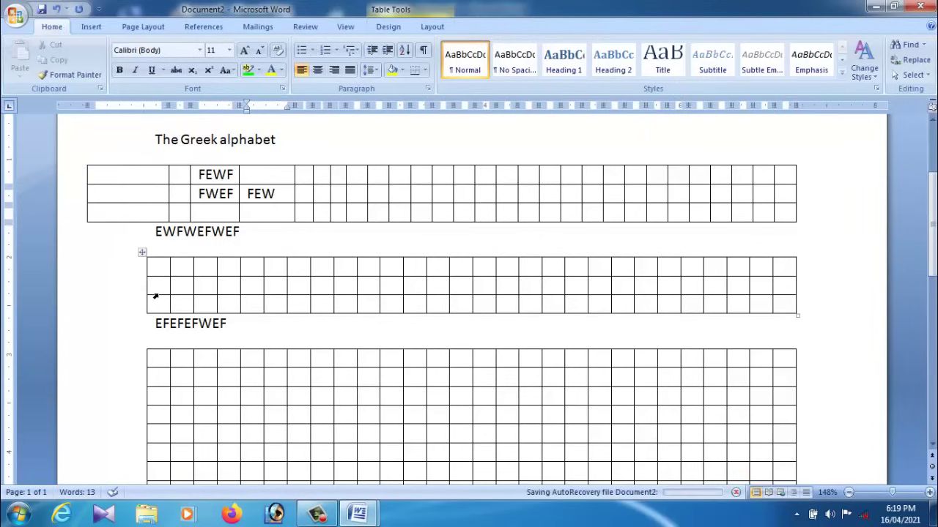
pyautogui.moveTo(147, 295); pyautogui.dragTo(100, 297)
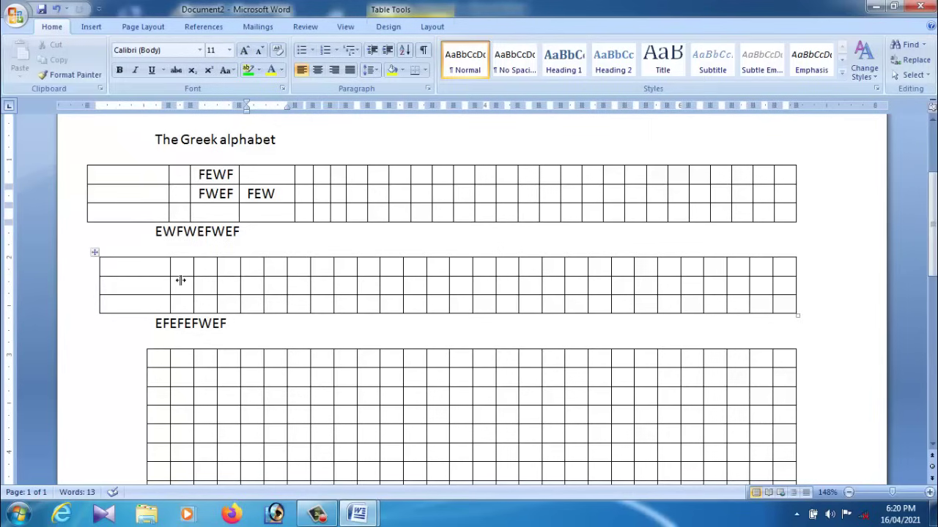
pyautogui.moveTo(180, 276)
pyautogui.mouseDown()
pyautogui.moveTo(145, 283)
pyautogui.moveTo(167, 282)
pyautogui.mouseUp()
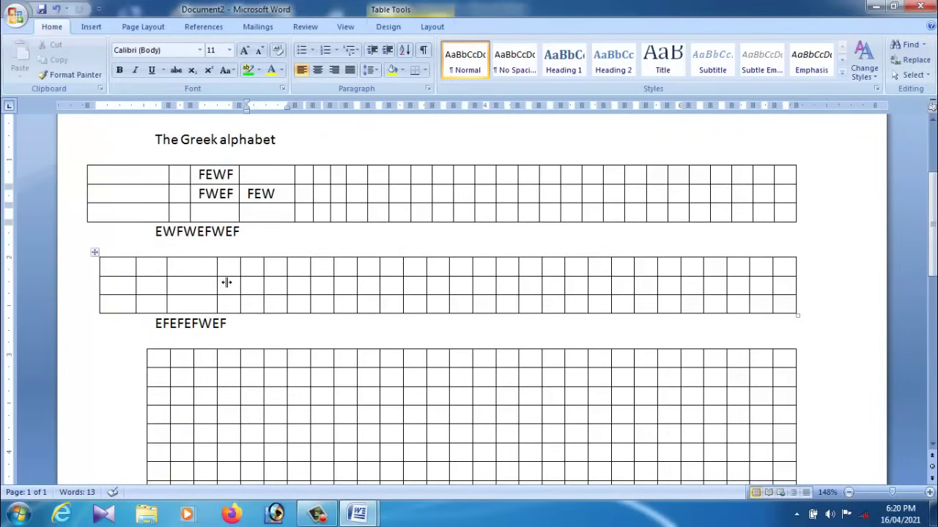
pyautogui.moveTo(227, 282)
pyautogui.mouseDown()
pyautogui.moveTo(199, 282)
pyautogui.moveTo(228, 283)
pyautogui.mouseUp()
# - Type EFFWEF in a second-table cell and FWEFEWF in the cell above it
pyautogui.click(252, 287)
pyautogui.write('EFFWEF')
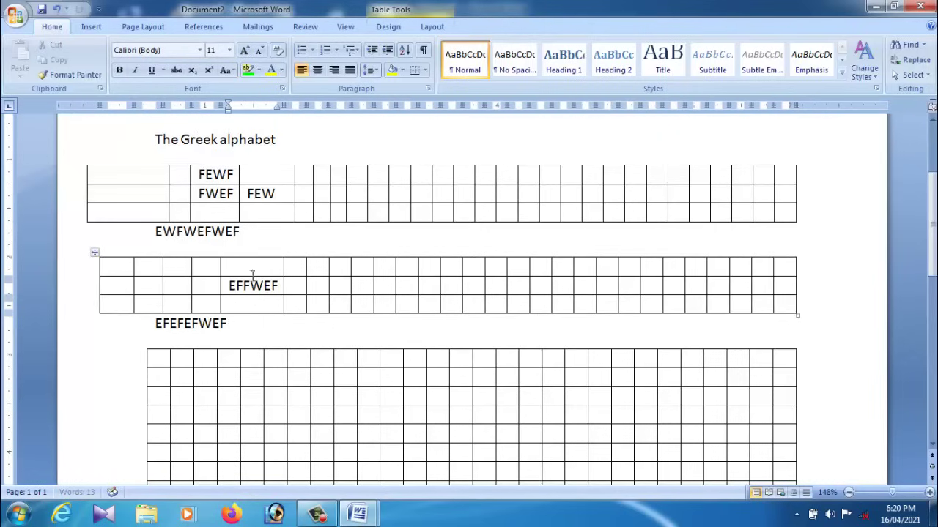
pyautogui.press('Up')
pyautogui.write('FWEFEWF')
pyautogui.scroll(-1, 406, 411)
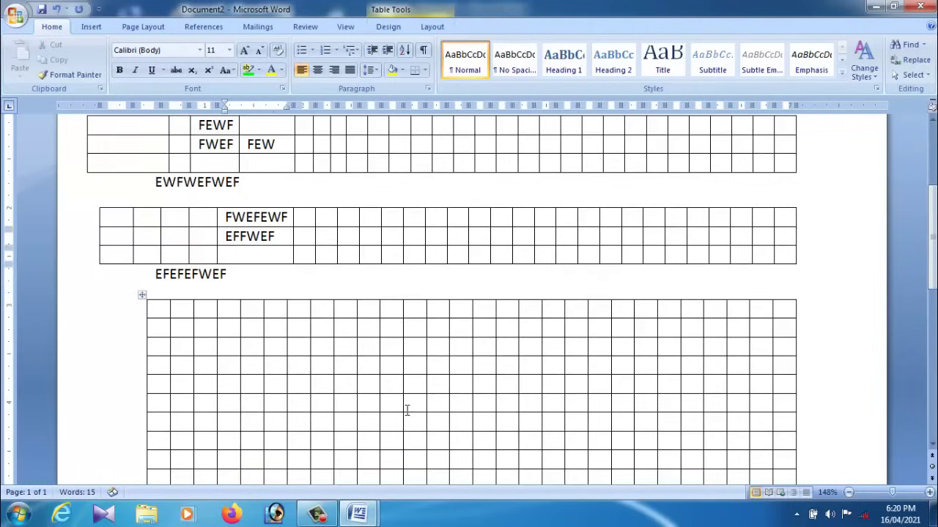
pyautogui.scroll(2, 293, 408)
pyautogui.scroll(-2, 209, 382)
# - Select the empty right-hand columns of the second table
pyautogui.moveTo(169, 368); pyautogui.dragTo(791, 368)
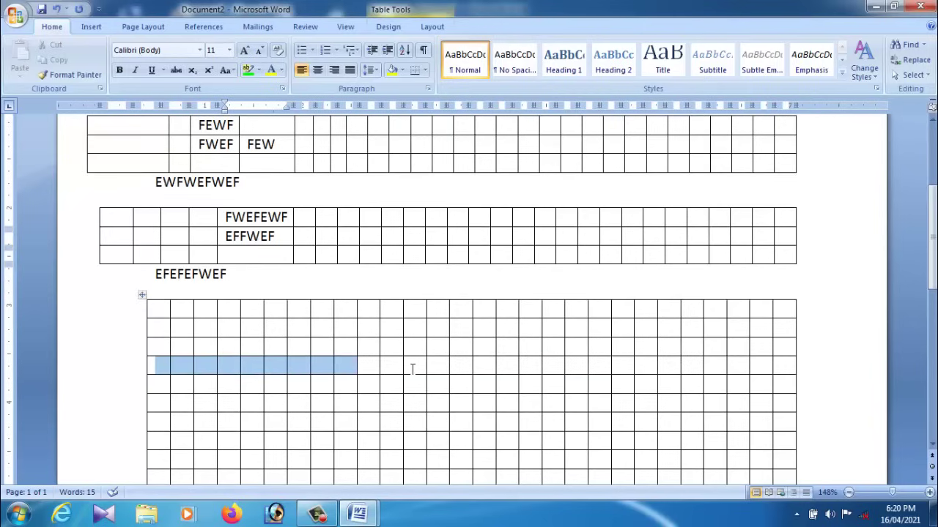
pyautogui.click(434, 28)
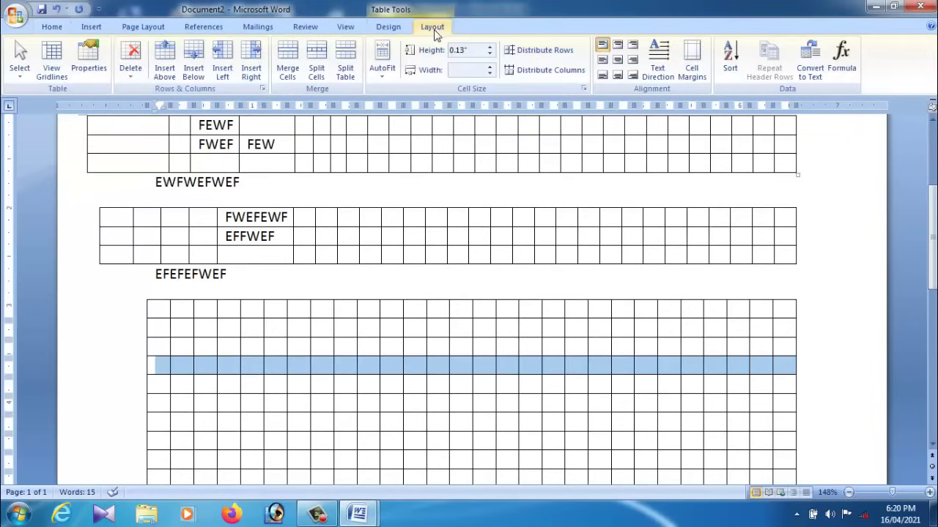
pyautogui.click(507, 328)
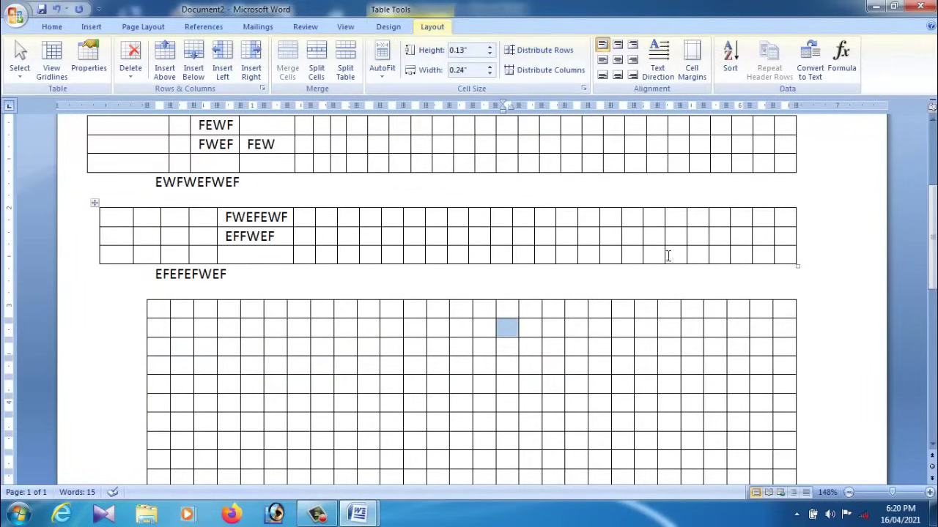
pyautogui.click(652, 236)
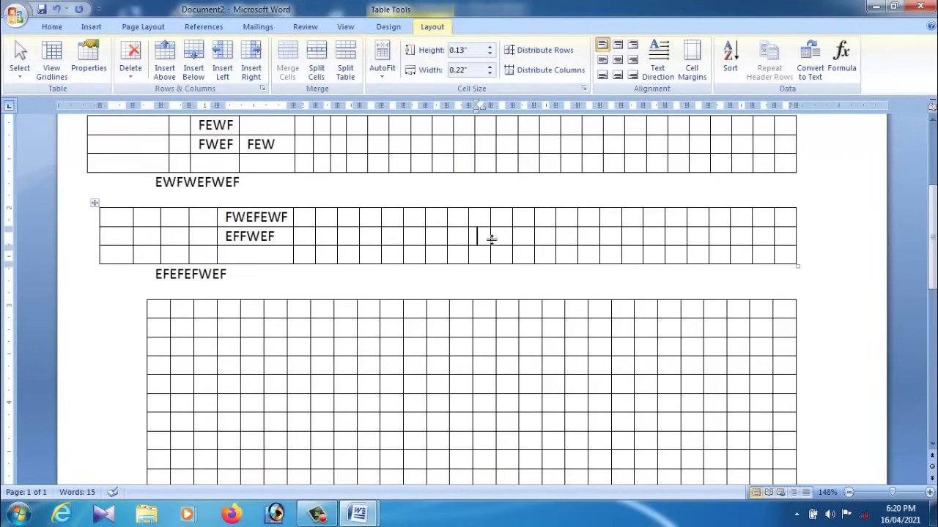
pyautogui.moveTo(319, 232); pyautogui.dragTo(780, 260)
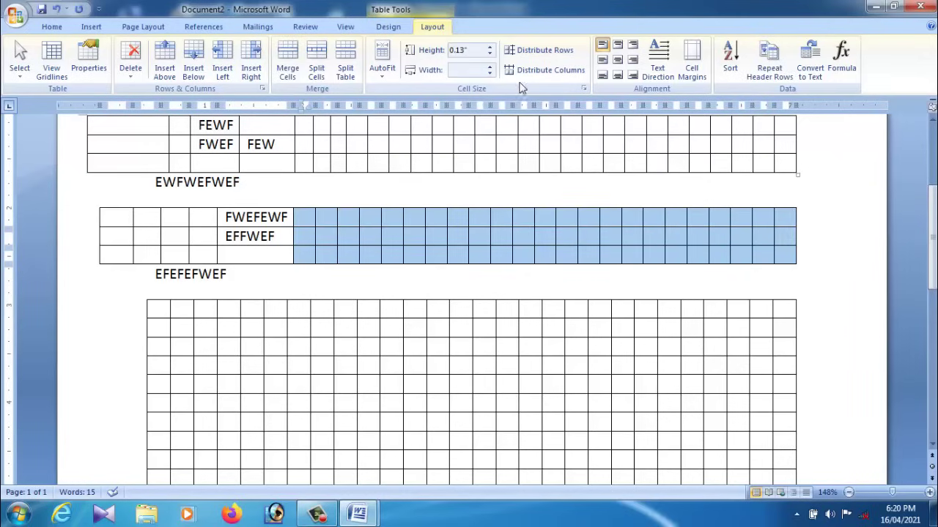
# - Set the selected cells' width to 0.16" with the Width spinner
pyautogui.click(490, 67)
pyautogui.click(490, 67)
pyautogui.click(490, 66)
pyautogui.click(490, 67)
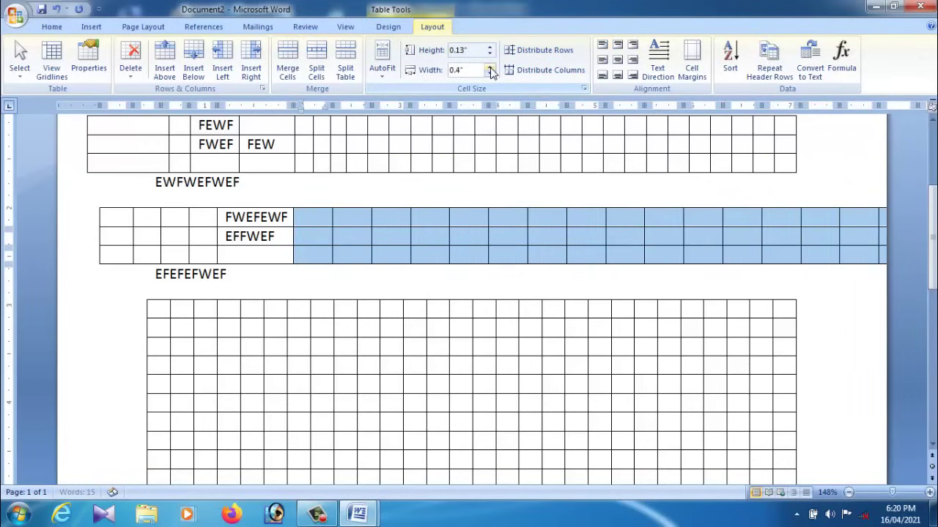
pyautogui.click(490, 66)
pyautogui.click(490, 66)
pyautogui.click(490, 67)
pyautogui.click(490, 67)
pyautogui.click(490, 67)
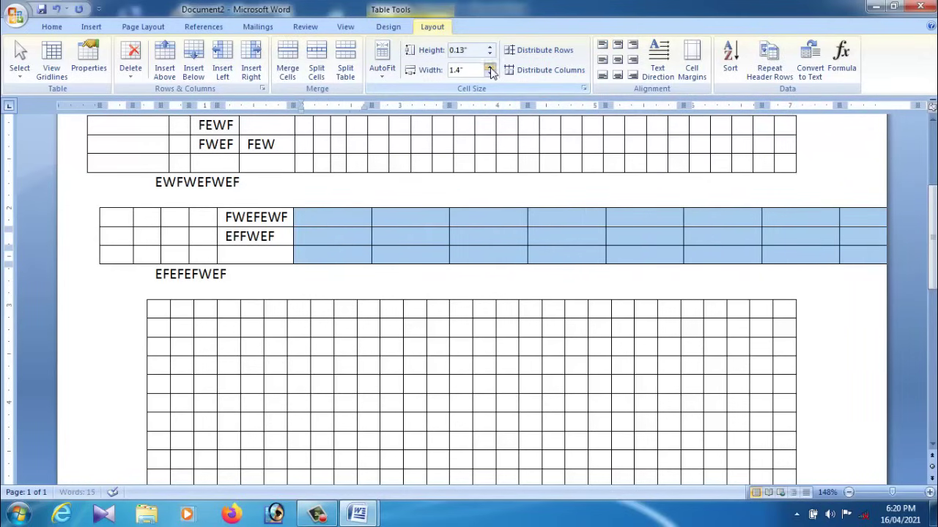
pyautogui.click(490, 73)
pyautogui.click(489, 74)
pyautogui.click(489, 74)
pyautogui.click(490, 74)
pyautogui.click(490, 73)
pyautogui.click(490, 73)
pyautogui.click(490, 74)
pyautogui.click(489, 74)
pyautogui.click(489, 74)
pyautogui.click(489, 74)
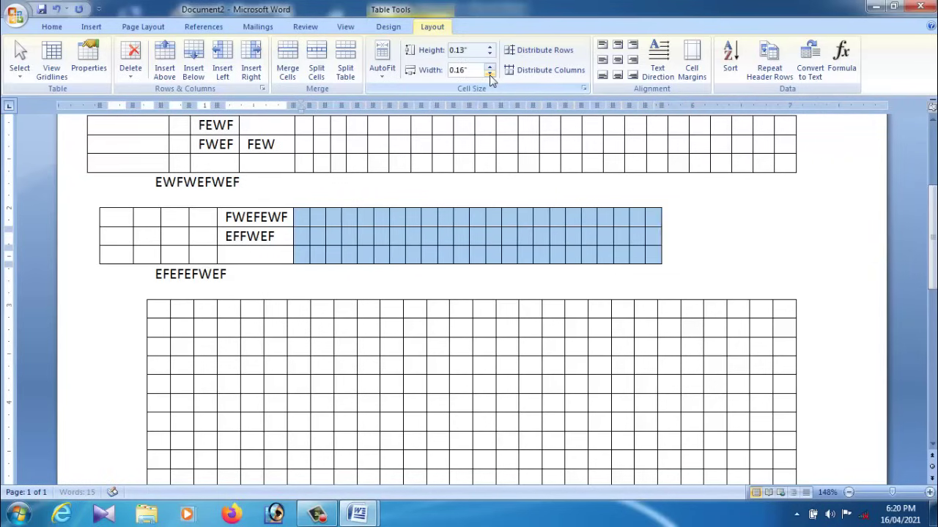
# - Set the selected rows to 0.3" high and distribute them evenly
pyautogui.click(489, 54)
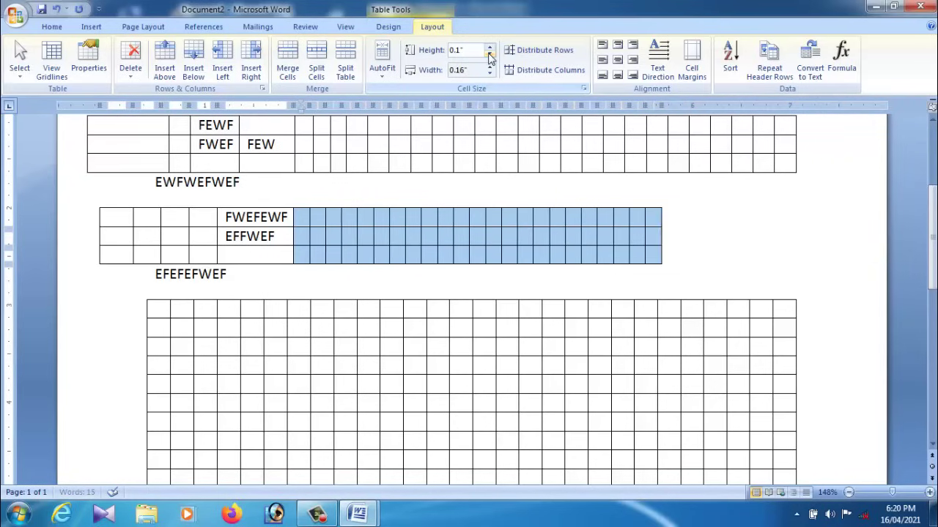
pyautogui.click(488, 47)
pyautogui.click(489, 47)
pyautogui.click(489, 46)
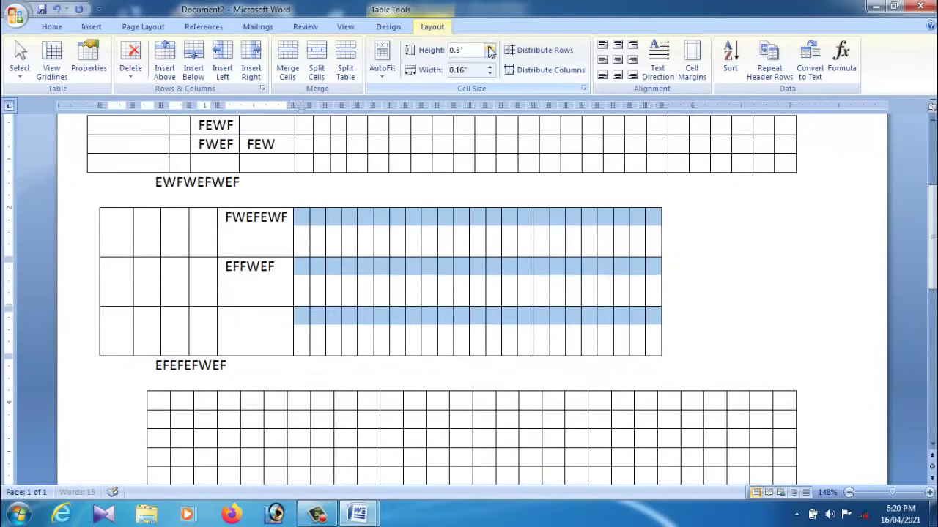
pyautogui.click(488, 47)
pyautogui.click(489, 47)
pyautogui.click(489, 47)
pyautogui.click(488, 47)
pyautogui.click(489, 47)
pyautogui.click(489, 47)
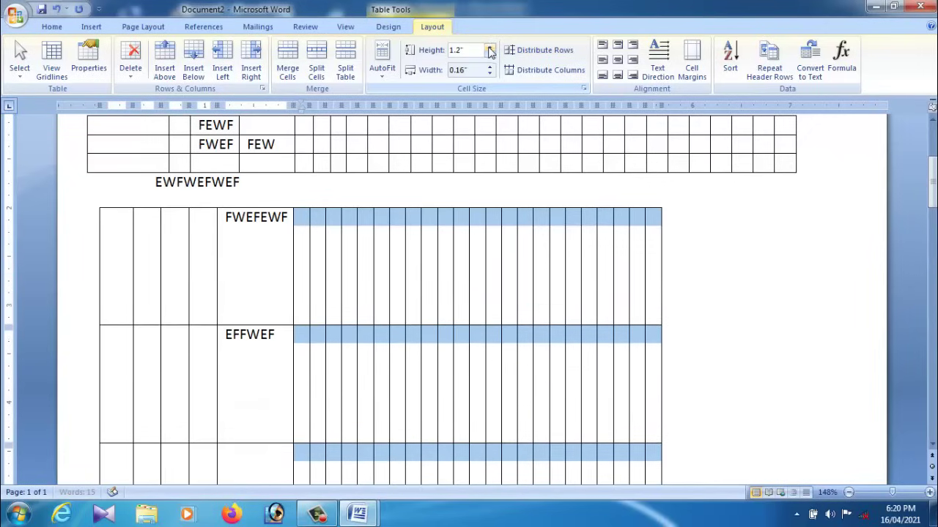
pyautogui.click(490, 55)
pyautogui.click(489, 55)
pyautogui.click(490, 55)
pyautogui.click(489, 55)
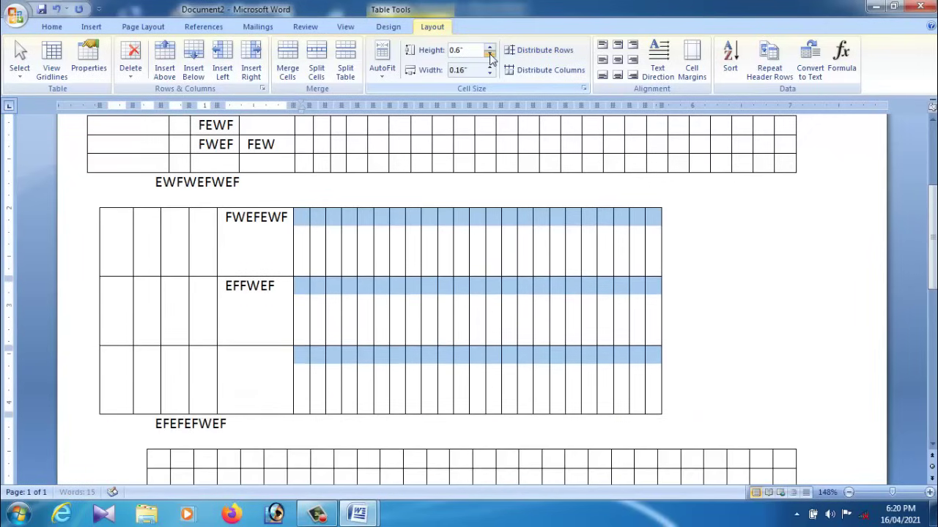
pyautogui.click(489, 55)
pyautogui.click(489, 55)
pyautogui.click(490, 55)
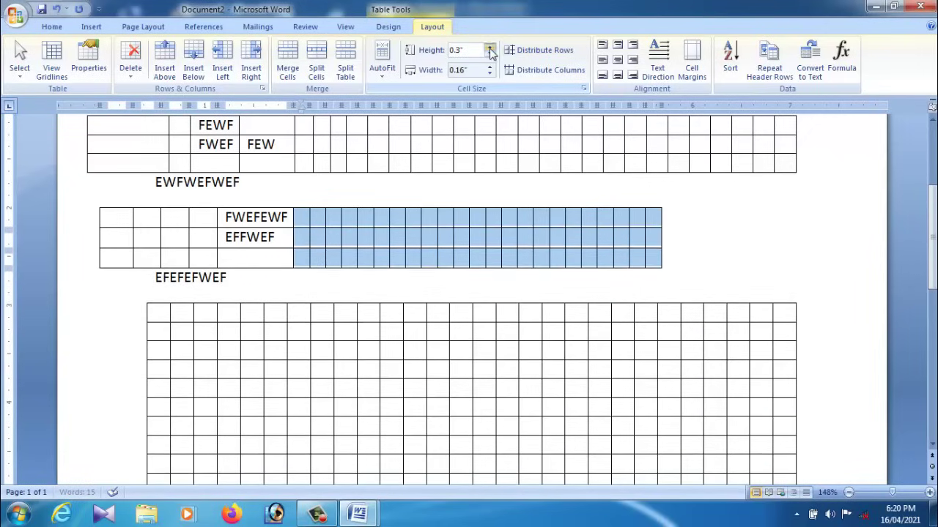
pyautogui.click(488, 47)
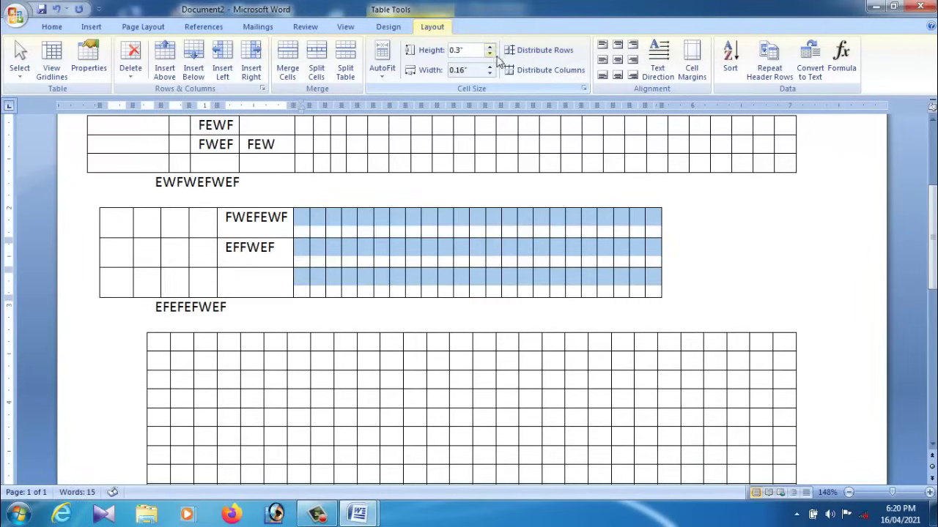
pyautogui.click(537, 56)
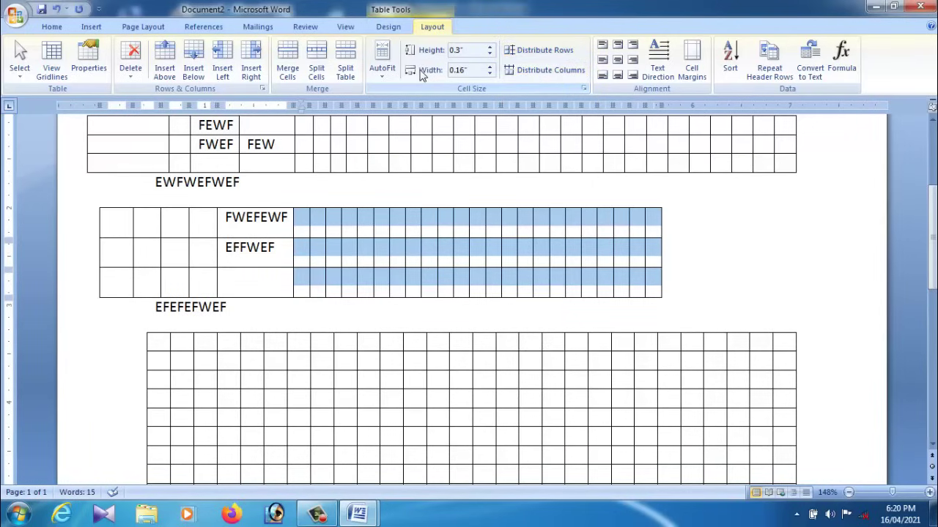
pyautogui.click(383, 60)
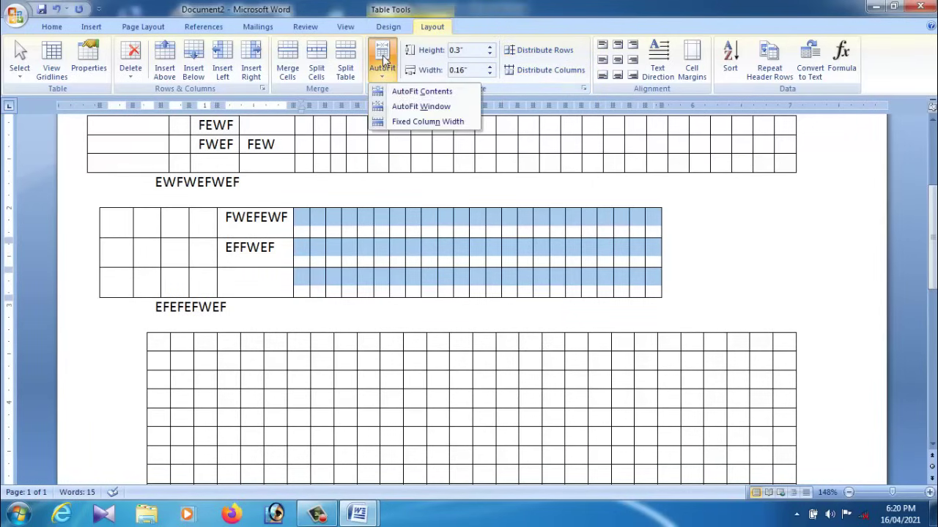
# - AutoFit the middle table to its contents and type DSS after DASDASDADSDD
pyautogui.click(411, 91)
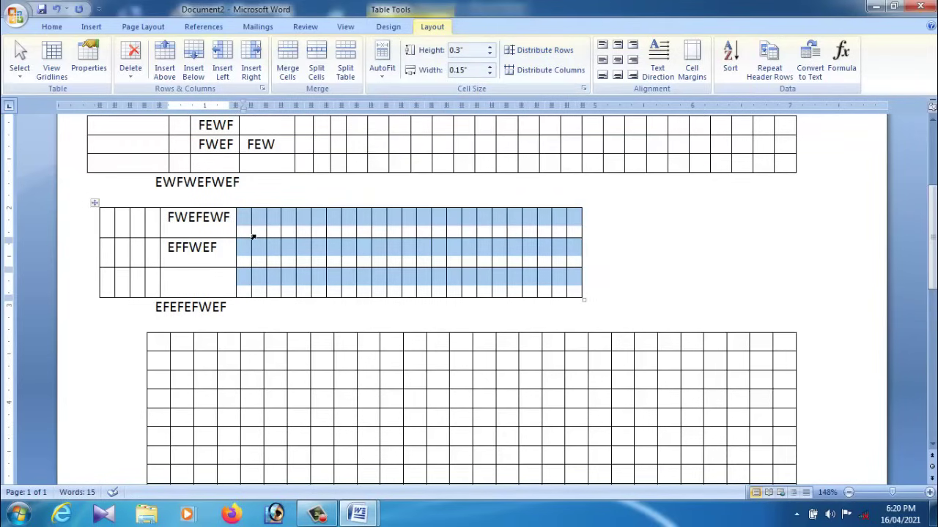
pyautogui.write('DASDASDAD')
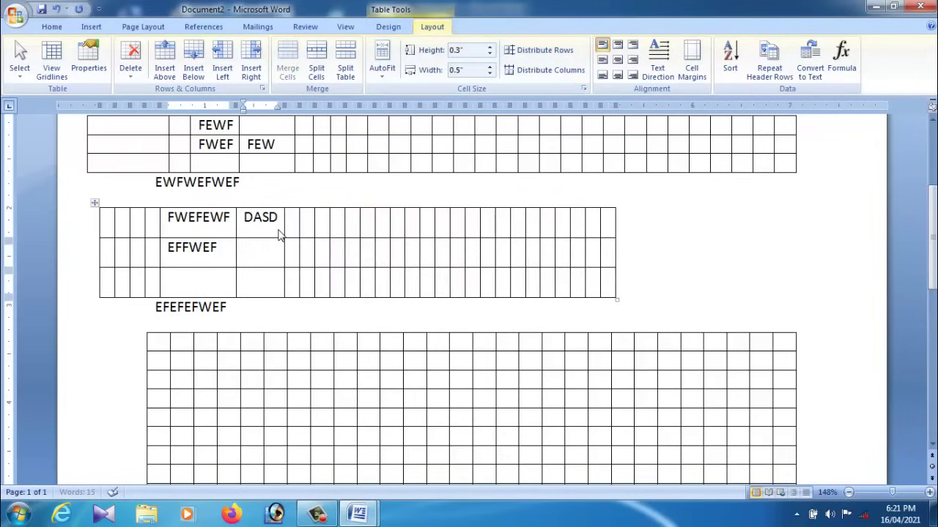
pyautogui.moveTo(342, 233); pyautogui.dragTo(350, 233)
pyautogui.click(370, 233)
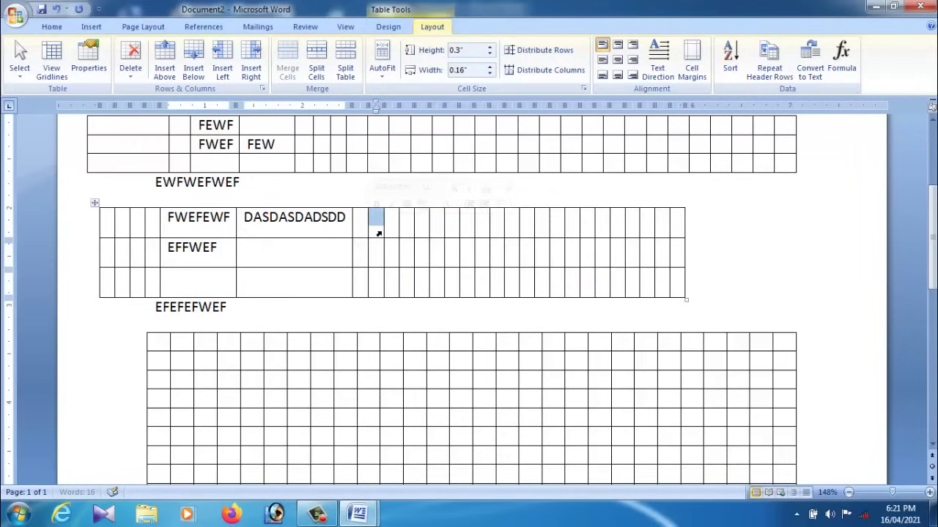
pyautogui.click(378, 227)
pyautogui.write('DSS')
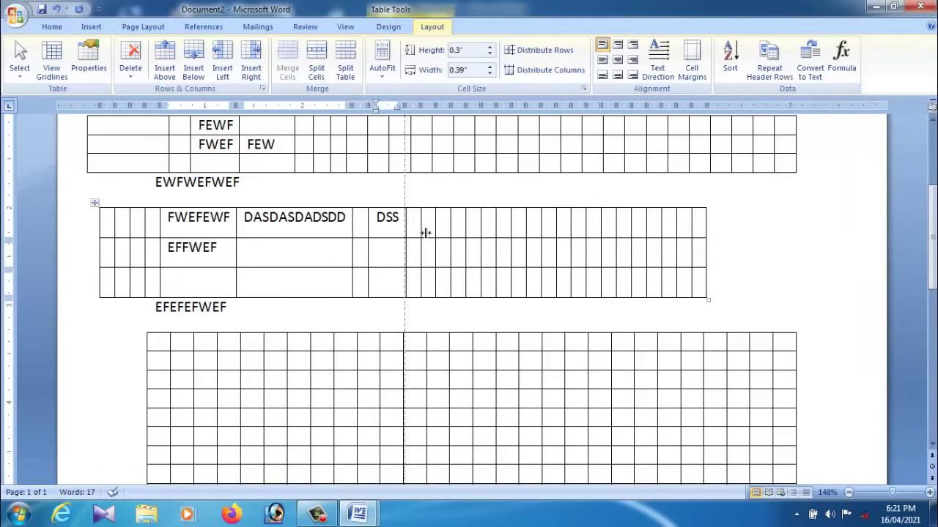
# - Widen the column right of DSS, try AutoFit Window, then undo it
pyautogui.moveTo(421, 232); pyautogui.dragTo(424, 232)
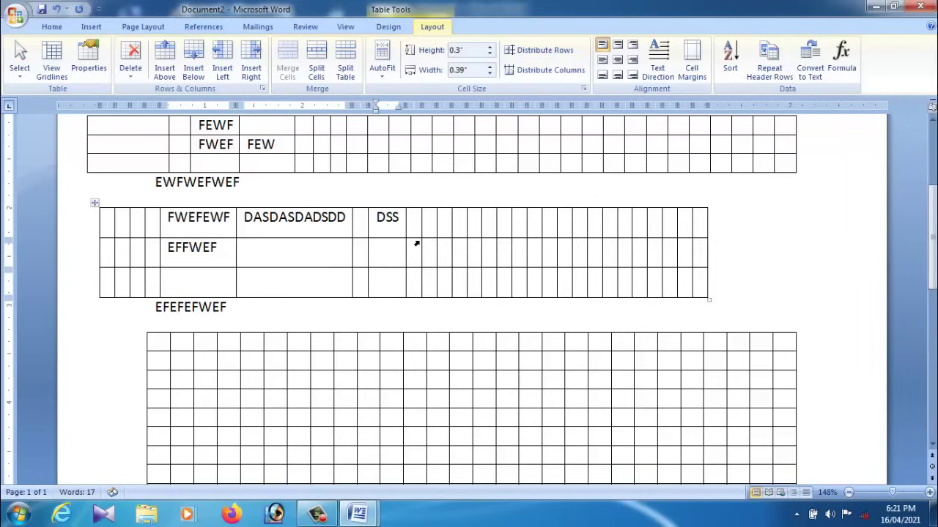
pyautogui.click(381, 60)
pyautogui.click(398, 107)
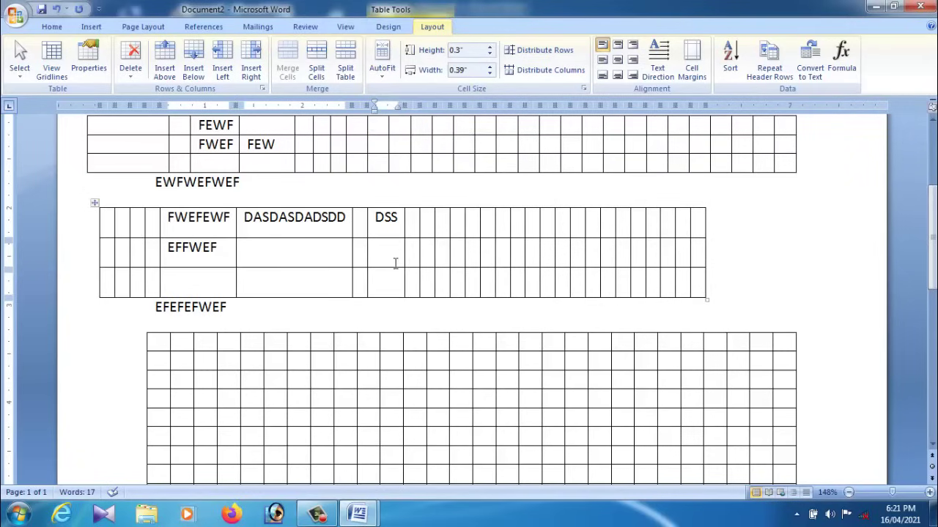
pyautogui.click(381, 60)
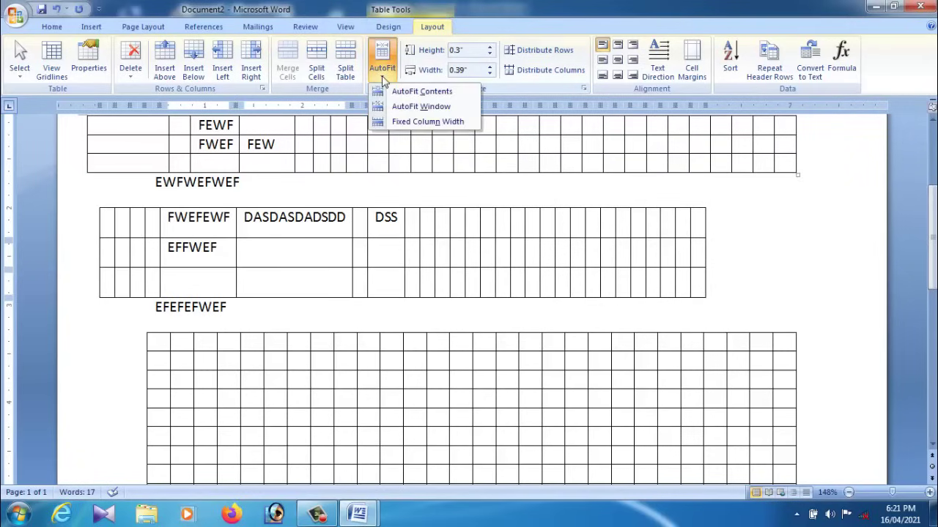
pyautogui.click(419, 108)
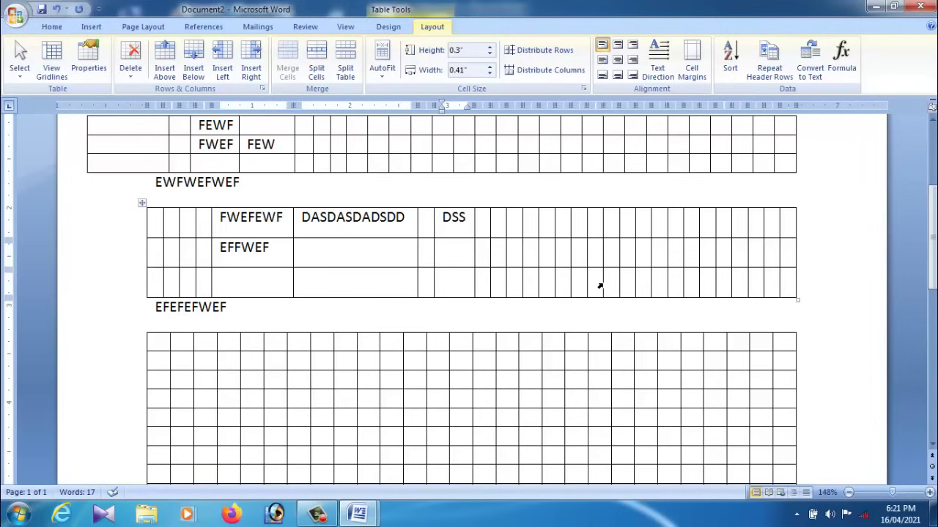
pyautogui.hotkey('ctrl', 'z')
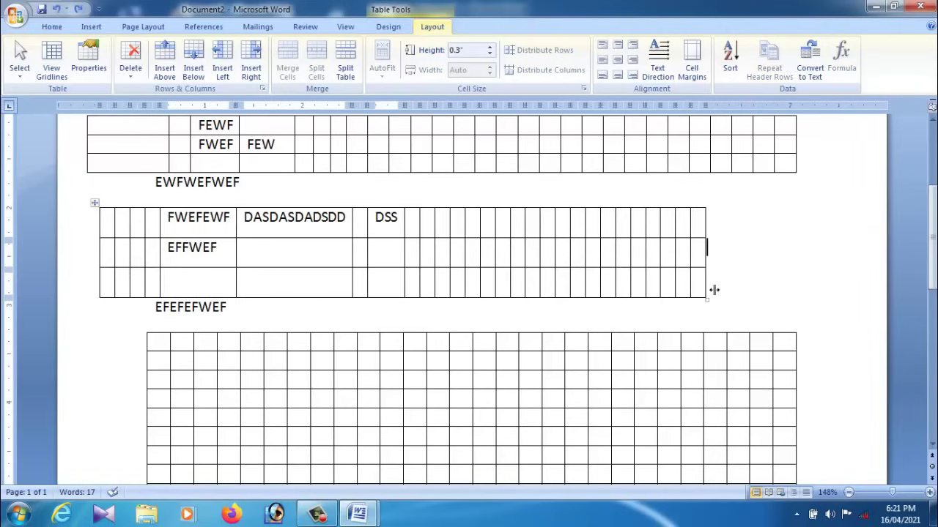
# - Drag the middle table's bottom-right corner inward to make it narrower
pyautogui.moveTo(712, 306); pyautogui.dragTo(620, 310)
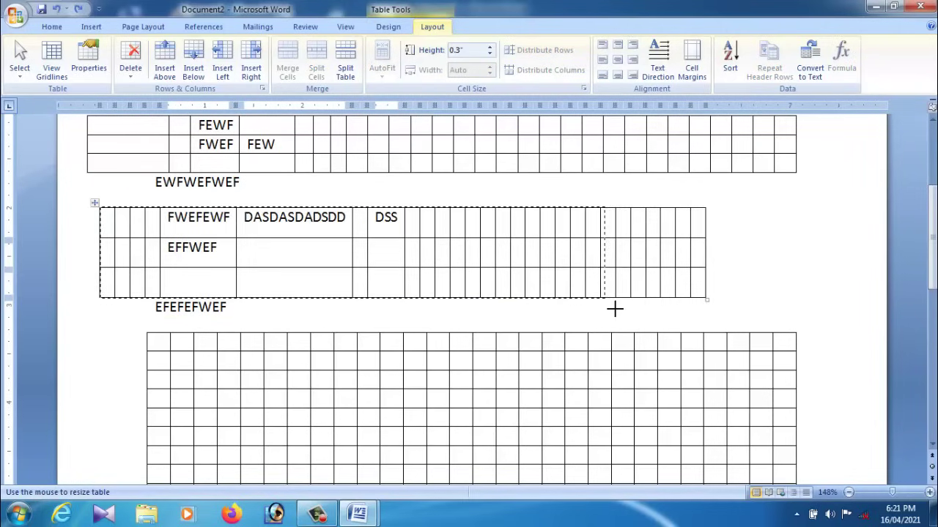
pyautogui.click(711, 308)
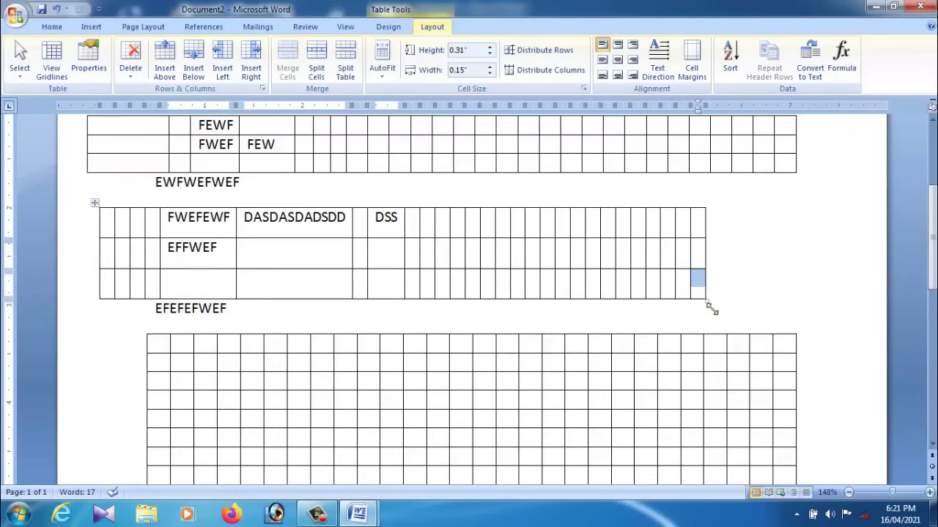
pyautogui.moveTo(710, 309); pyautogui.dragTo(649, 314)
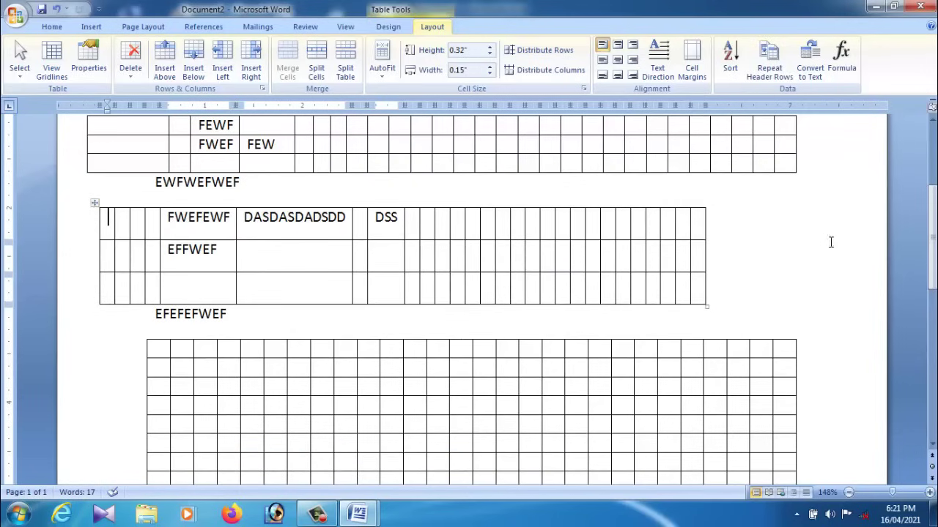
pyautogui.click(382, 60)
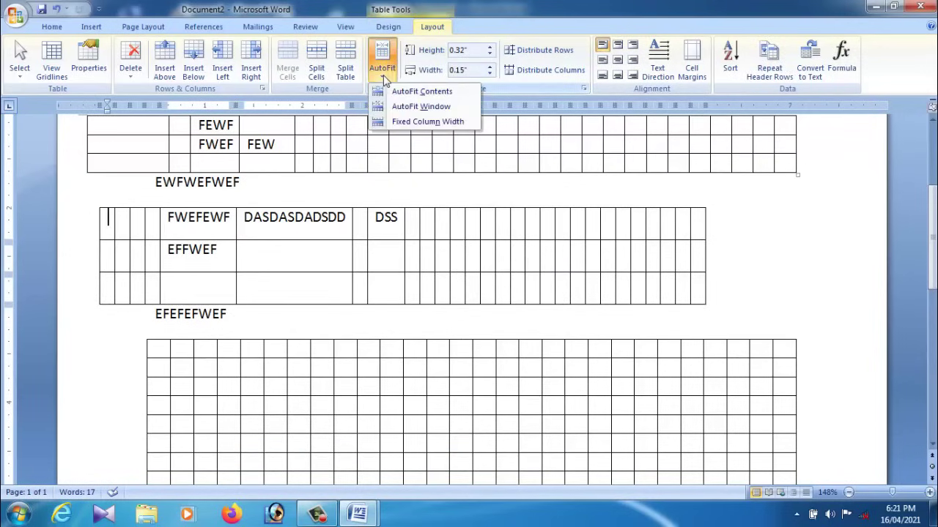
# - Apply AutoFit Window, then Fixed Column Width to the middle table
pyautogui.click(411, 113)
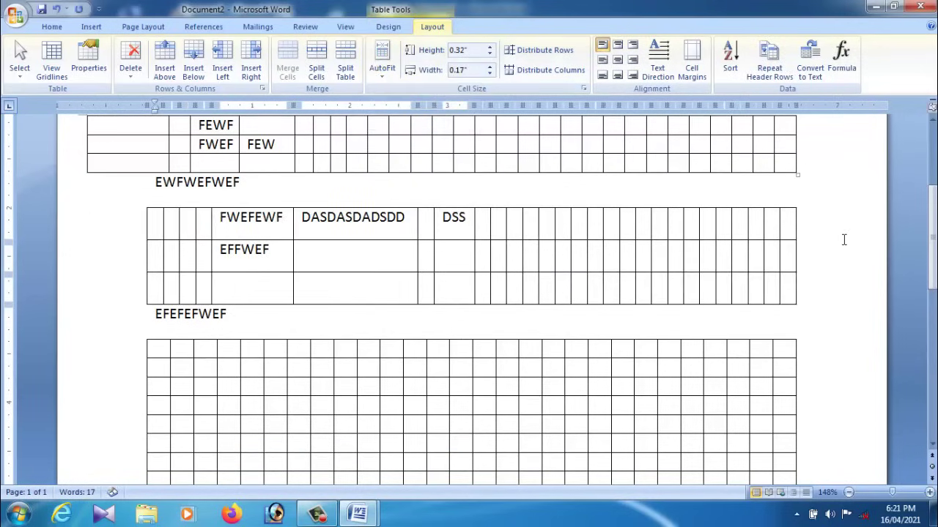
pyautogui.click(382, 62)
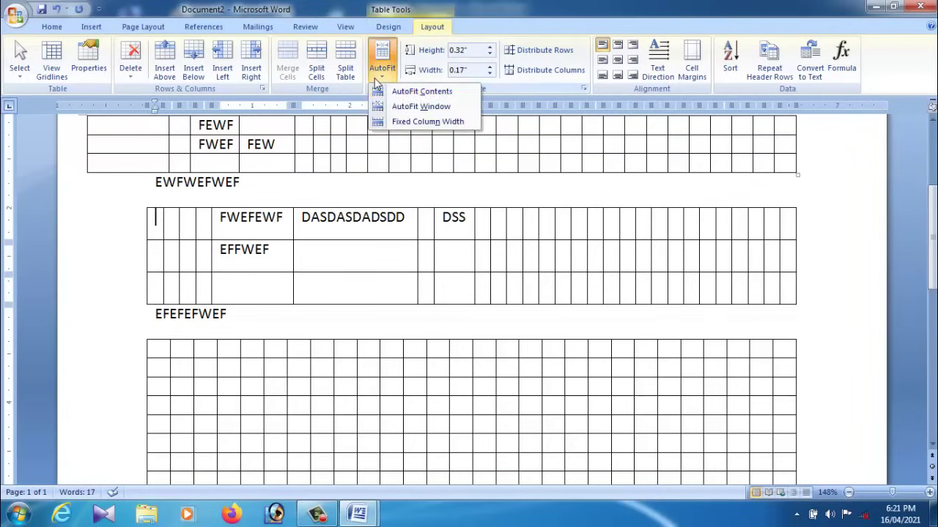
pyautogui.click(441, 124)
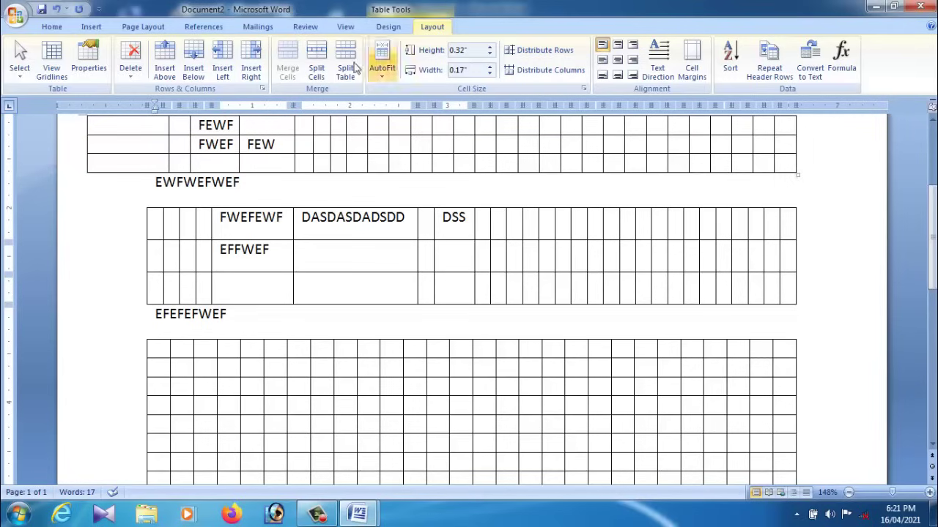
# - Select five narrow cells in the EFFWEF row
pyautogui.click(394, 256)
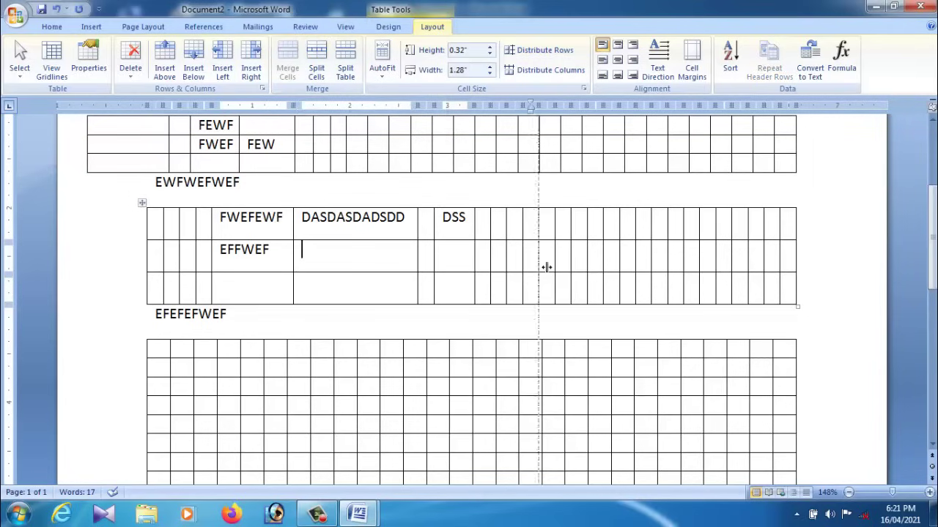
pyautogui.click(601, 271)
pyautogui.moveTo(601, 271); pyautogui.dragTo(527, 265)
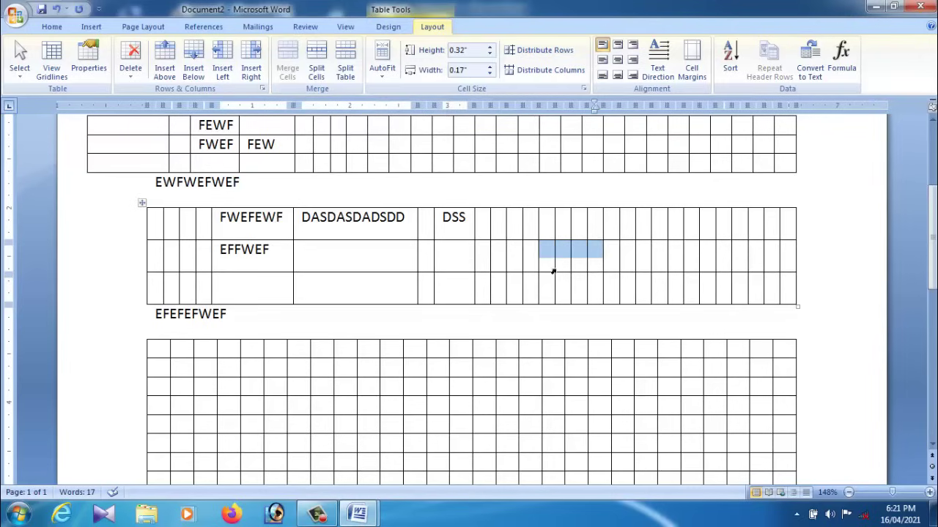
# - Split the selected cells into ten columns and the cell beside EFFWEF into two
pyautogui.click(322, 73)
pyautogui.moveTo(469, 205); pyautogui.dragTo(370, 197)
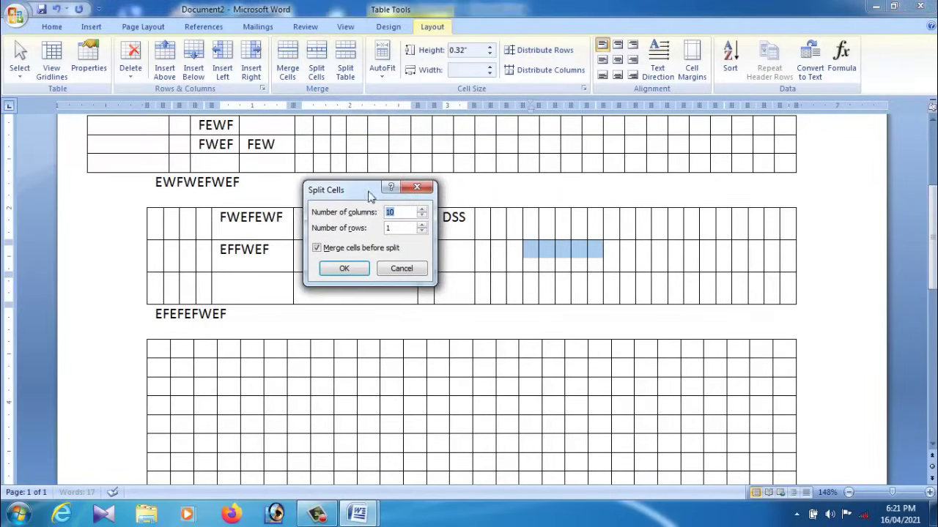
pyautogui.click(344, 268)
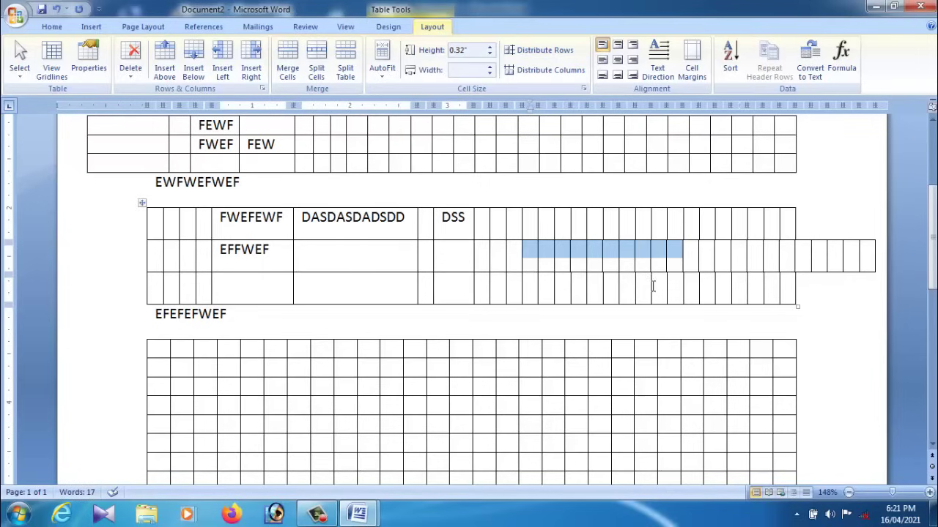
pyautogui.click(806, 268)
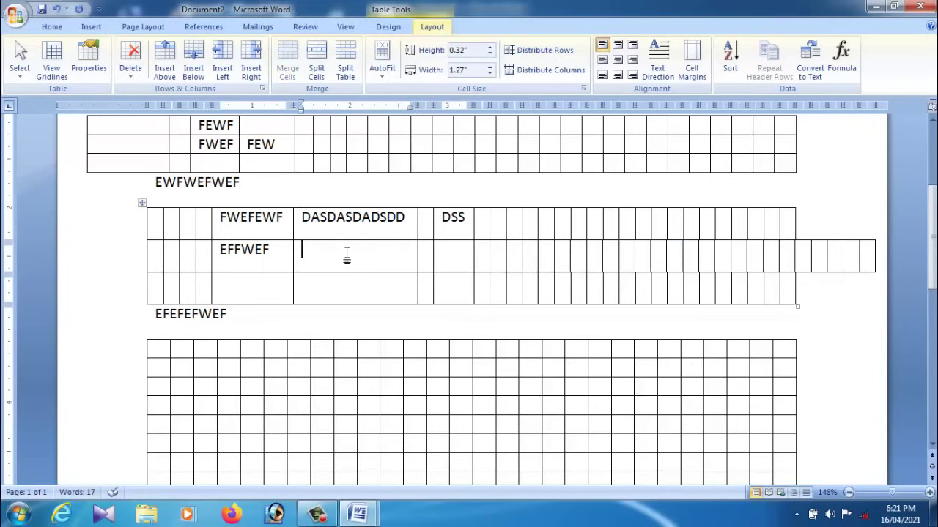
pyautogui.click(323, 68)
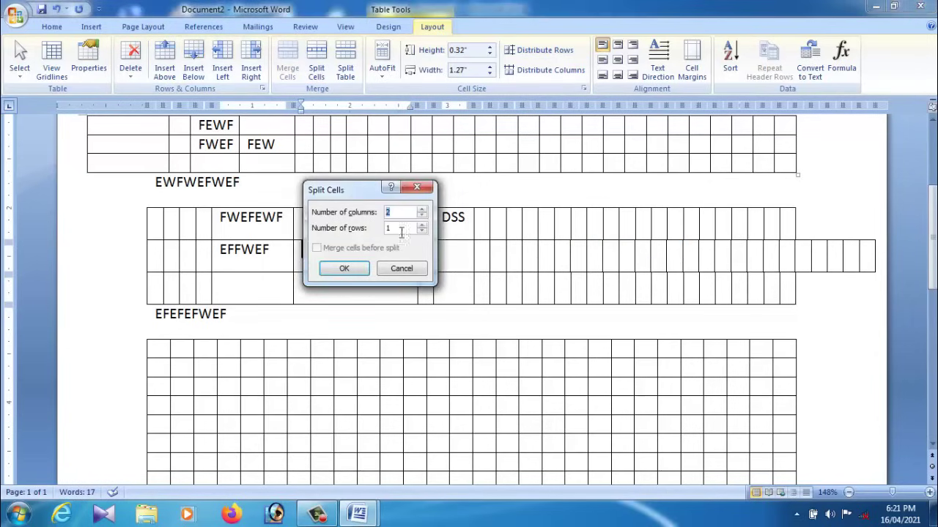
pyautogui.click(352, 268)
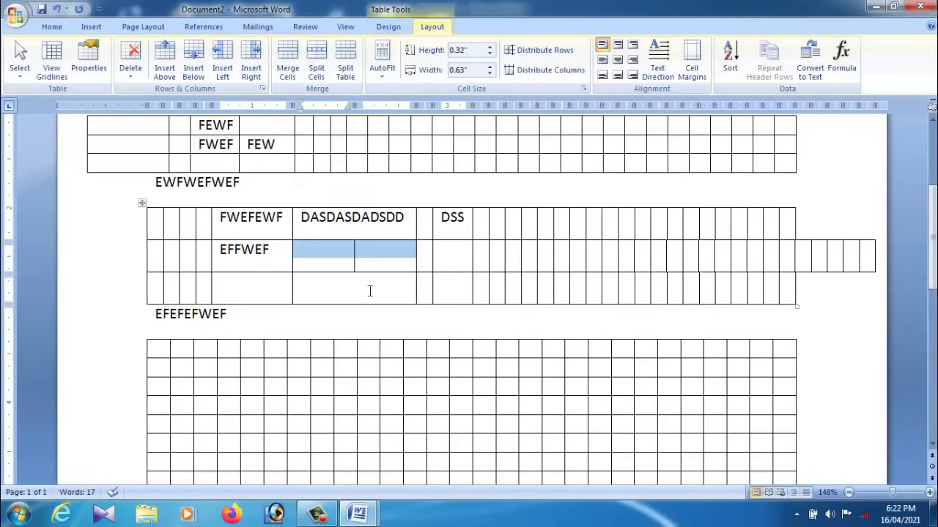
# - Split the bottom-row cell below into five columns
pyautogui.click(348, 303)
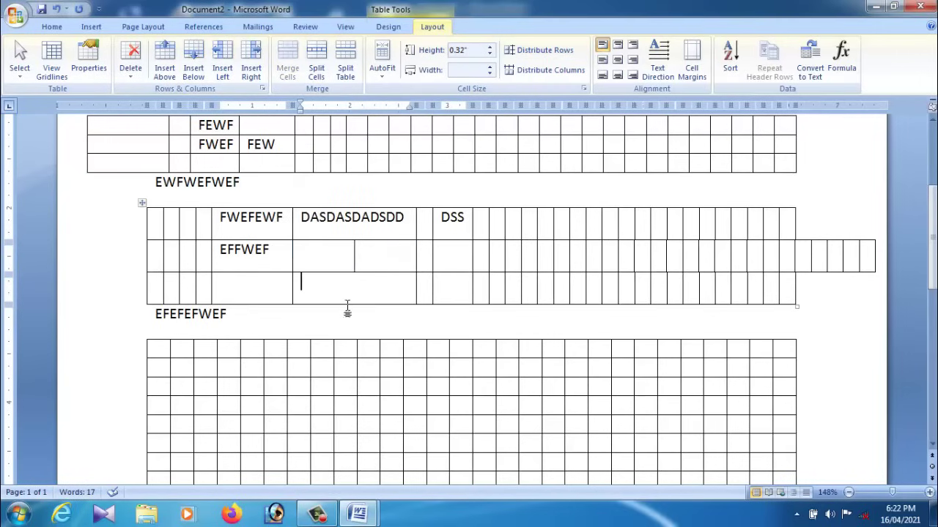
pyautogui.click(318, 60)
pyautogui.click(403, 229)
pyautogui.write('5')
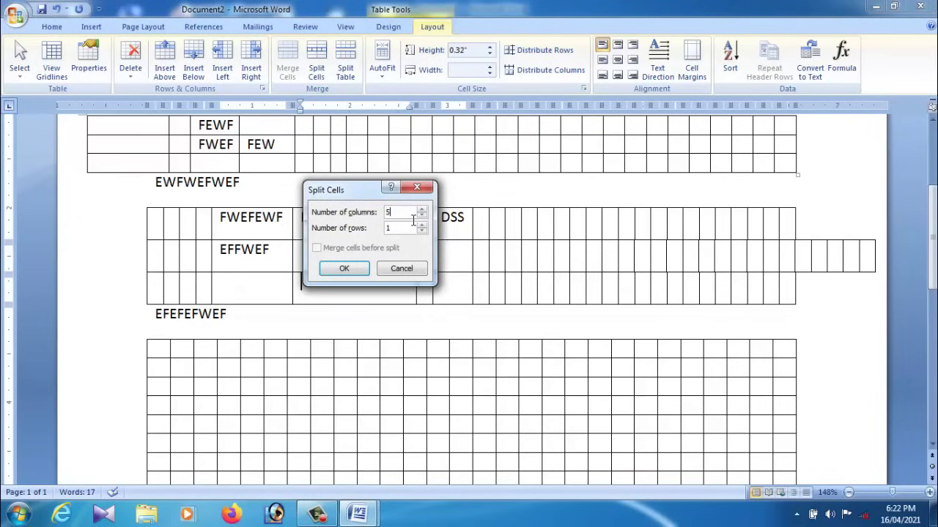
pyautogui.click(344, 269)
pyautogui.click(391, 288)
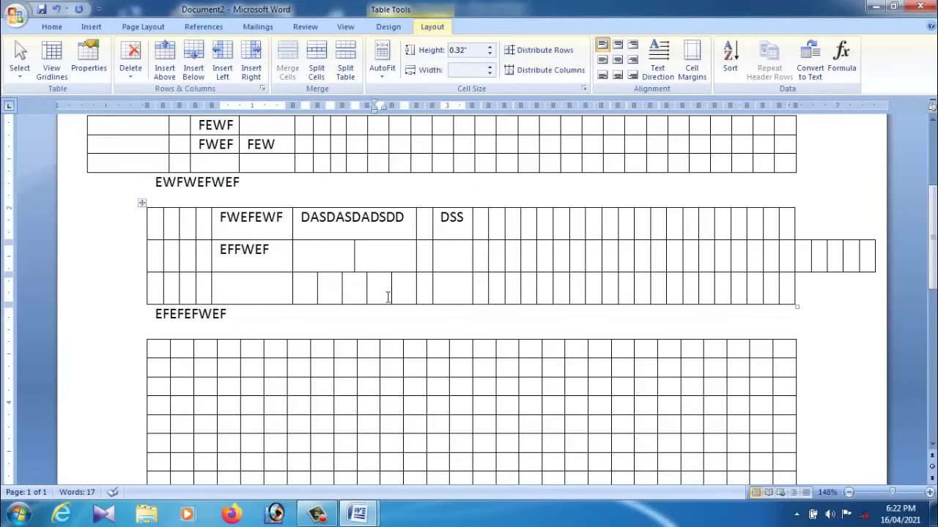
pyautogui.click(389, 265)
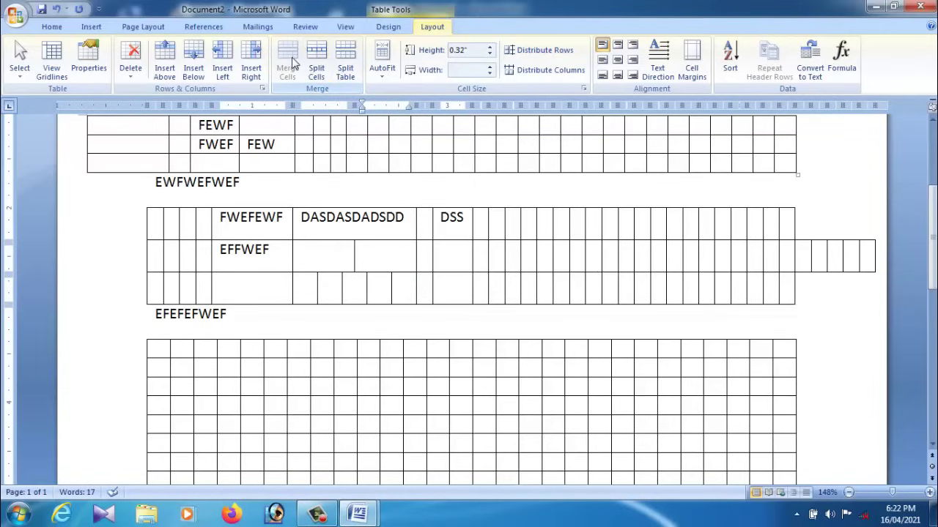
# - Merge the top-row cells right of DSS, then the bottom-row cells beneath, into single cells
pyautogui.moveTo(439, 282); pyautogui.dragTo(513, 260)
pyautogui.click(485, 229)
pyautogui.moveTo(485, 229); pyautogui.dragTo(800, 238)
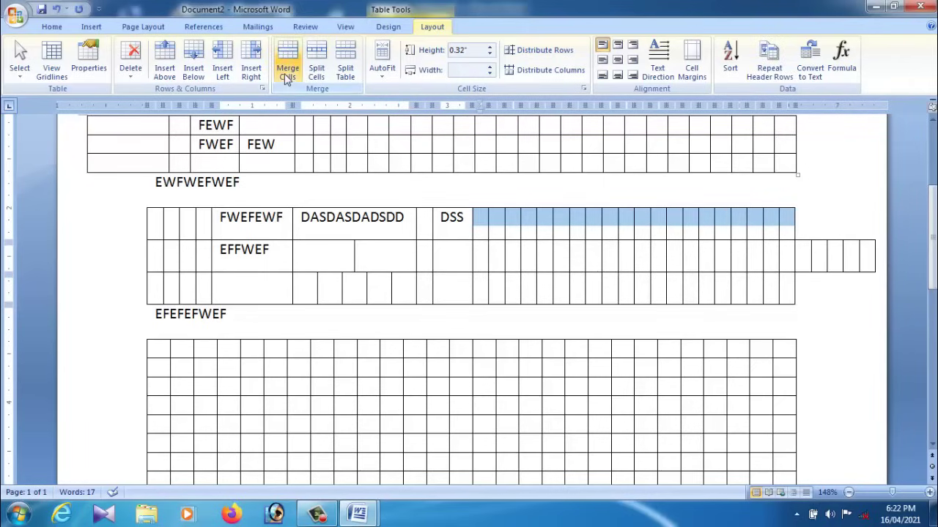
pyautogui.click(287, 69)
pyautogui.click(608, 290)
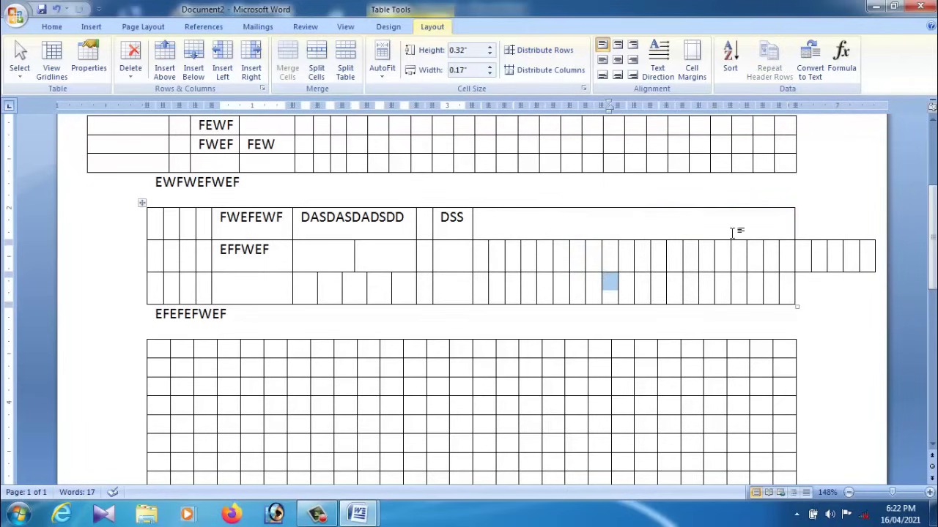
pyautogui.moveTo(480, 282); pyautogui.dragTo(786, 298)
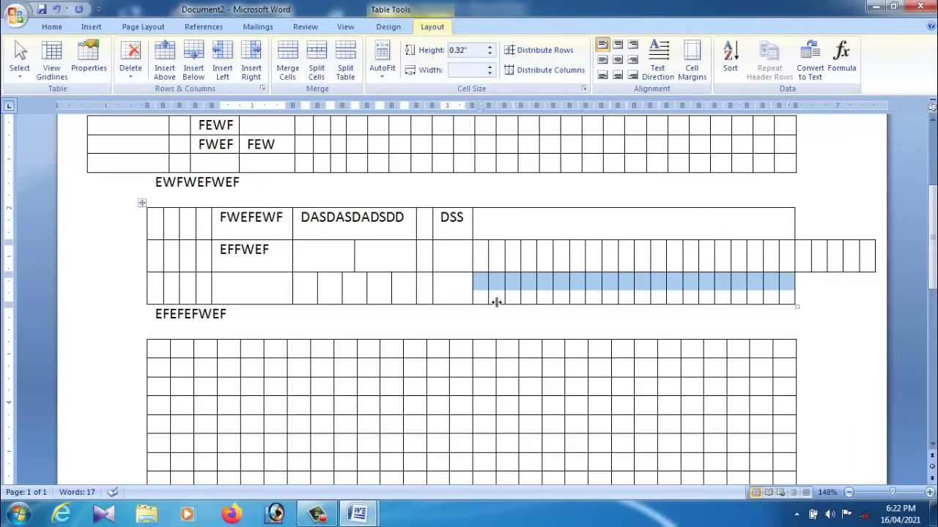
pyautogui.click(288, 70)
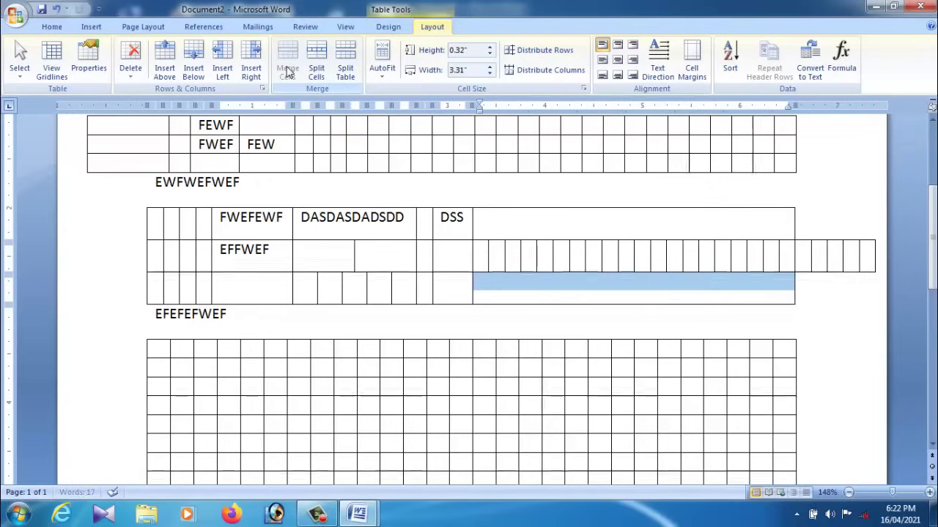
# - Type BFDFFDFBDFBDFB in the merged bottom cell and FDBDFBFDBFD in the merged top cell
pyautogui.click(722, 307)
pyautogui.write('BFDFFD')
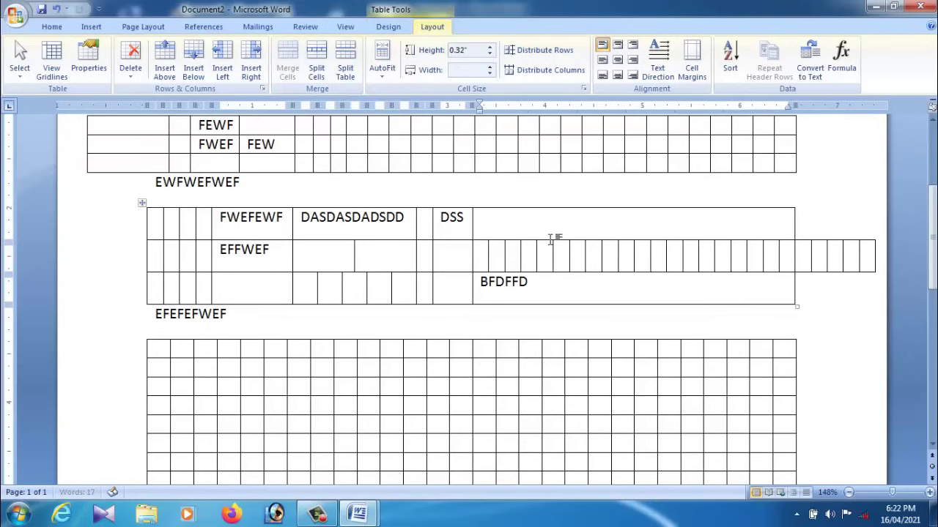
pyautogui.click(552, 233)
pyautogui.write('FDBDFBFDBFD')
pyautogui.click(608, 284)
pyautogui.write('FBDFBDFB')
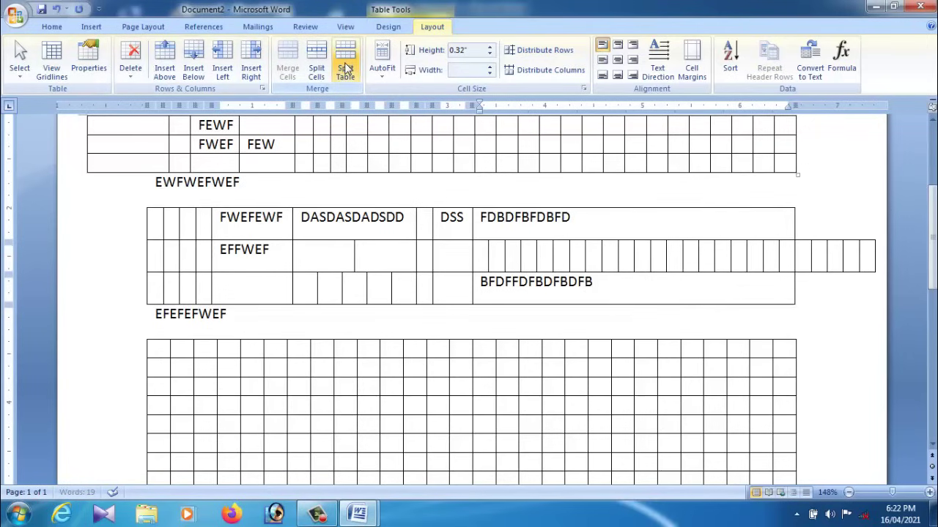
# - Try the centre, bottom, left and middle cell alignments on the FDBDFBFDBFD text
pyautogui.click(590, 221)
pyautogui.click(618, 46)
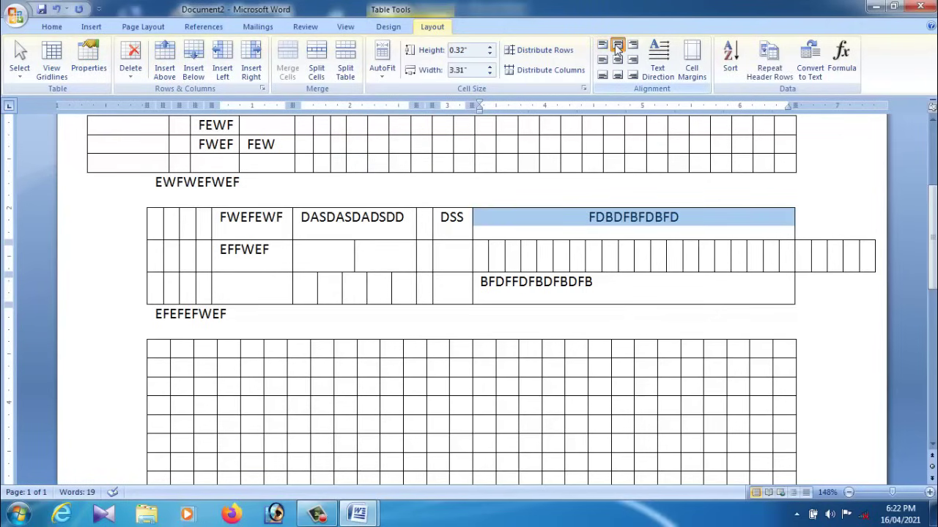
pyautogui.click(618, 60)
pyautogui.click(618, 76)
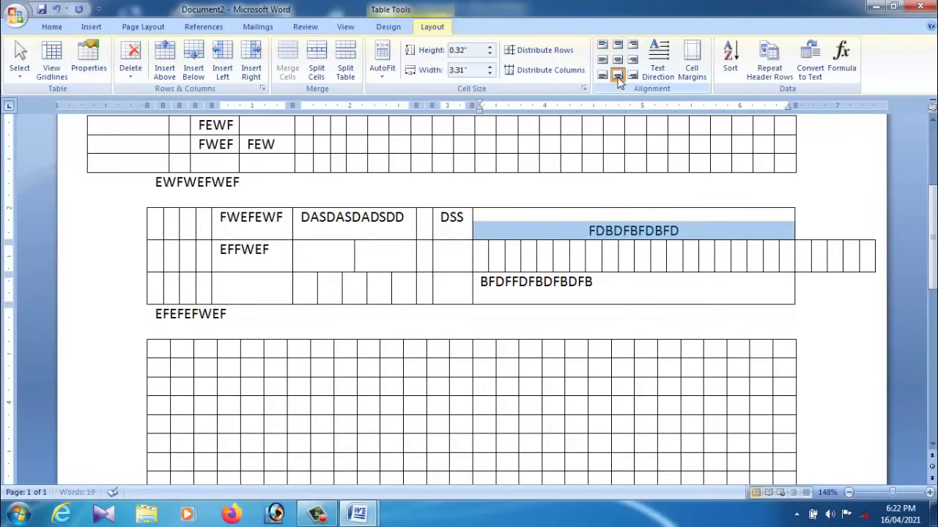
pyautogui.click(602, 76)
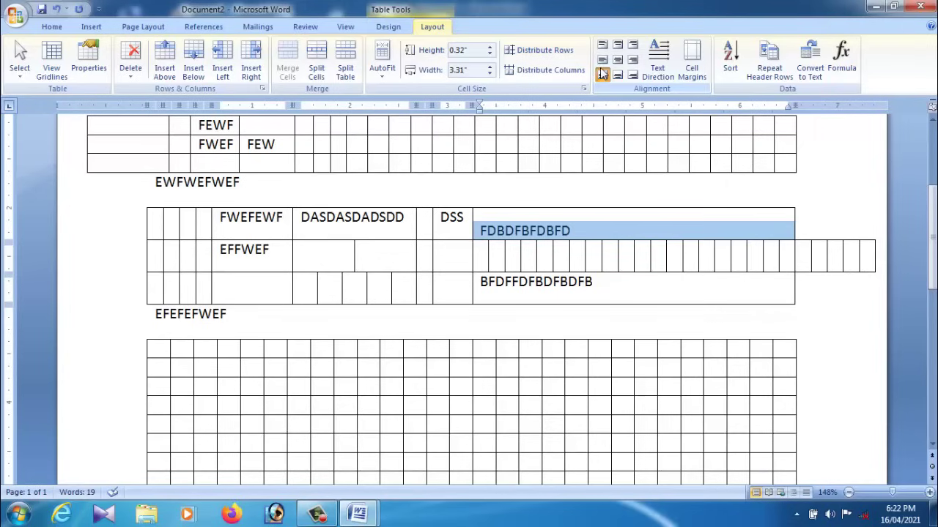
pyautogui.click(602, 61)
pyautogui.click(602, 45)
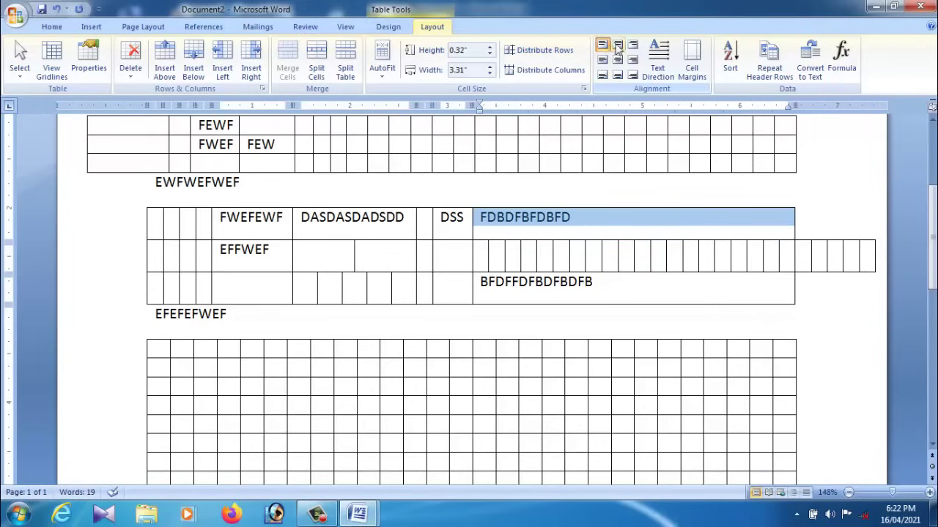
pyautogui.click(617, 45)
pyautogui.click(617, 60)
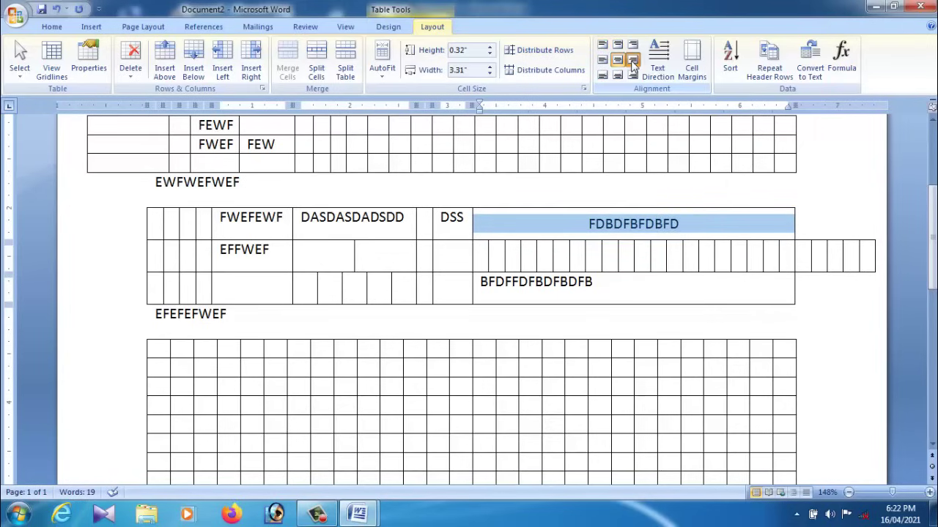
# - Try the bottom-right alignment, then settle on Align Top Right for FDBDFBFDBFD
pyautogui.click(633, 61)
pyautogui.click(633, 76)
pyautogui.click(617, 77)
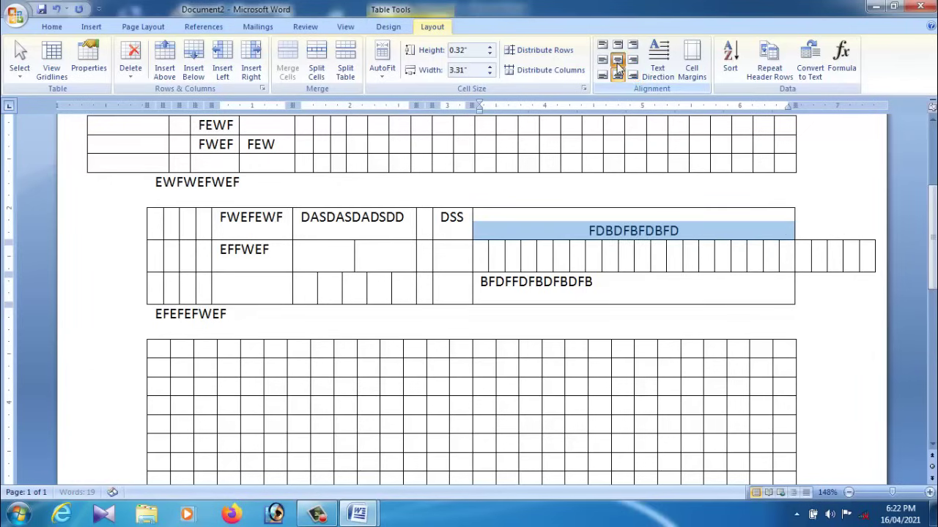
pyautogui.click(617, 45)
pyautogui.click(633, 46)
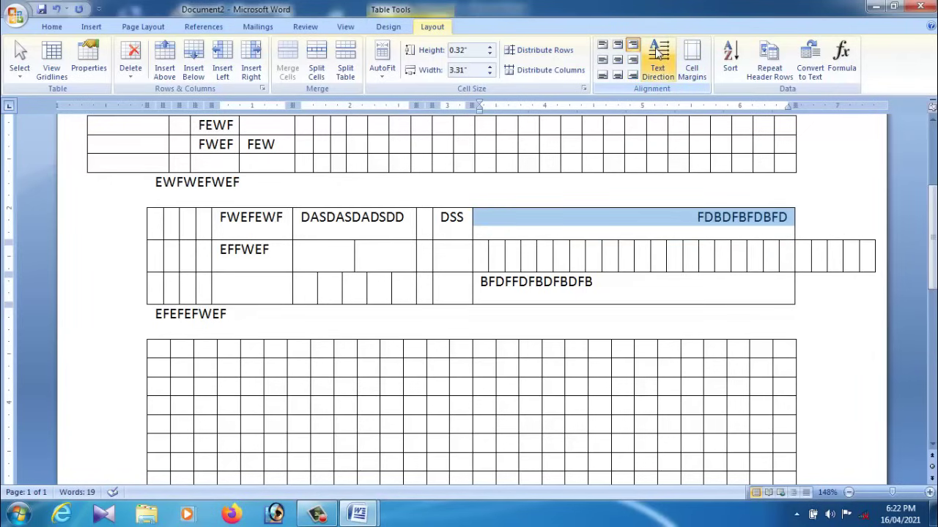
# - Cycle the cell's text direction through vertical orientations and back to horizontal
pyautogui.click(658, 50)
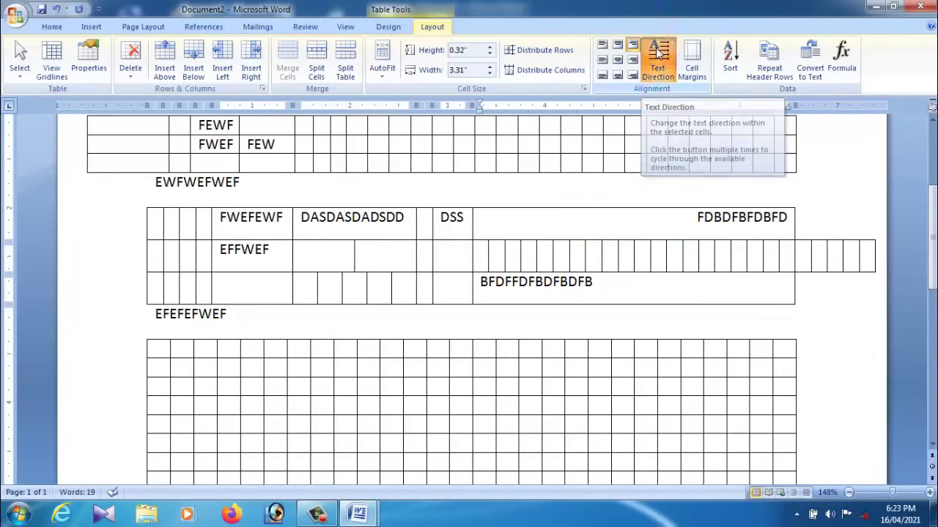
pyautogui.click(658, 50)
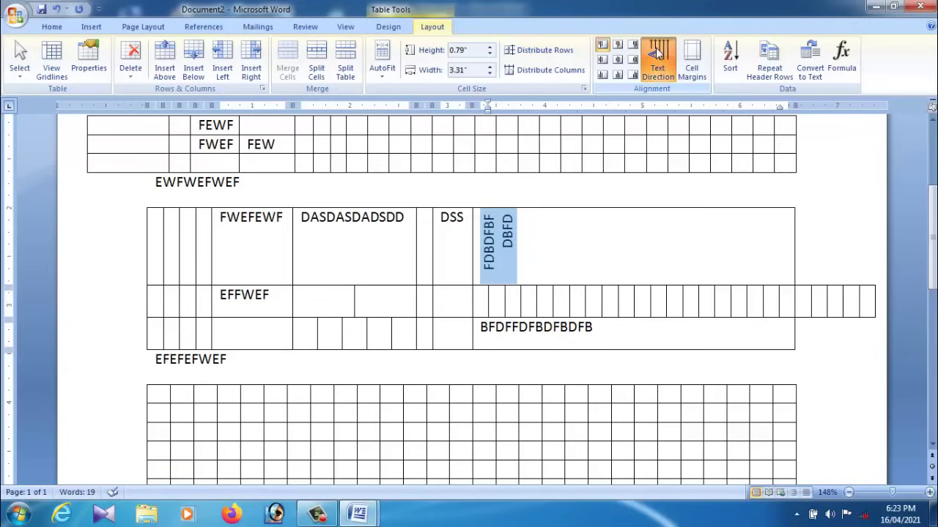
pyautogui.click(658, 50)
pyautogui.click(658, 49)
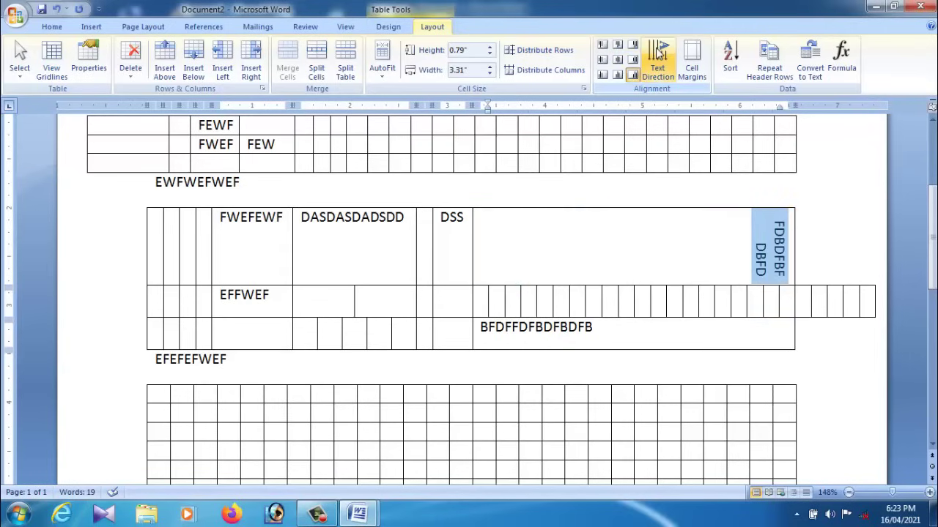
pyautogui.click(658, 76)
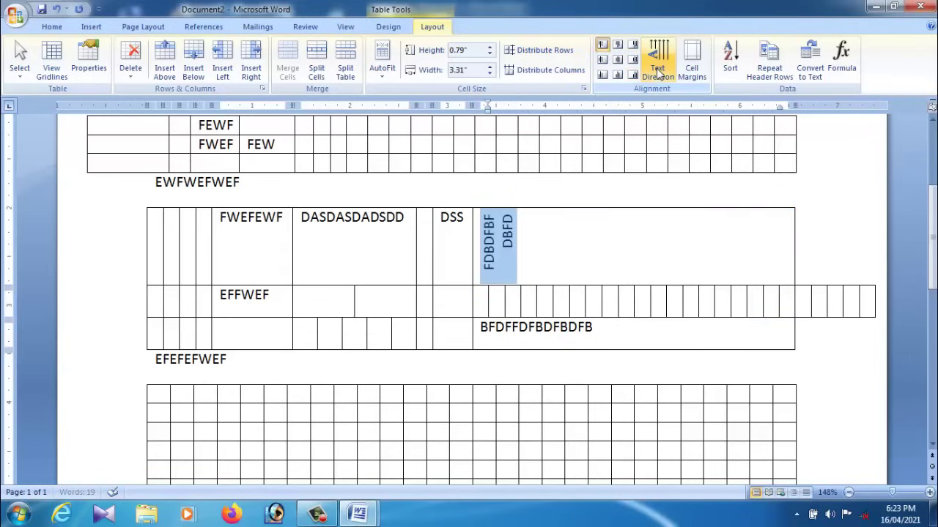
pyautogui.click(659, 71)
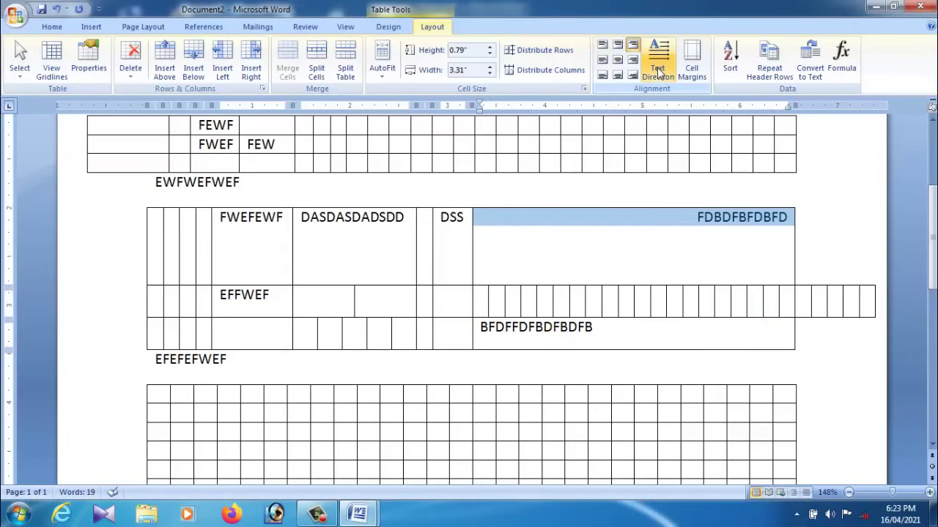
pyautogui.click(731, 65)
# - Align FDBDFBFDBFD middle left, then turn on gridlines and repeating header rows
pyautogui.click(632, 132)
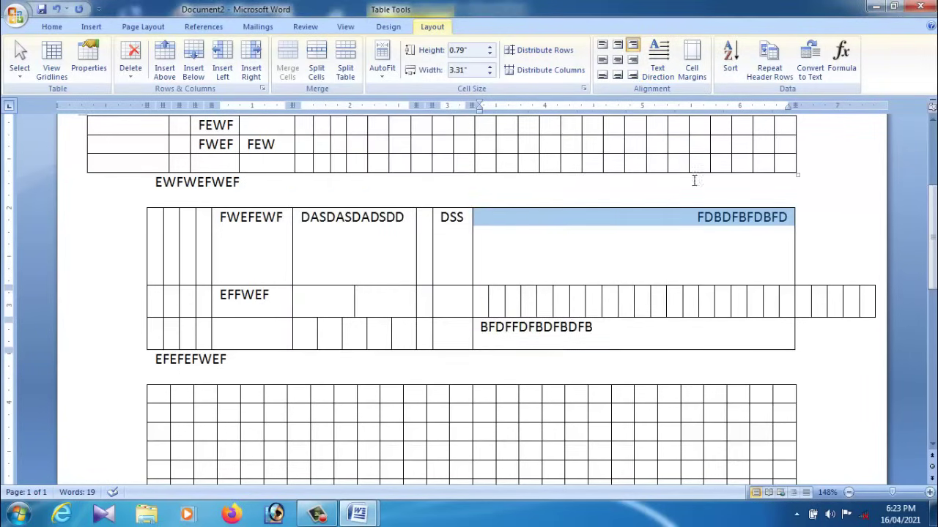
pyautogui.click(602, 59)
pyautogui.click(590, 233)
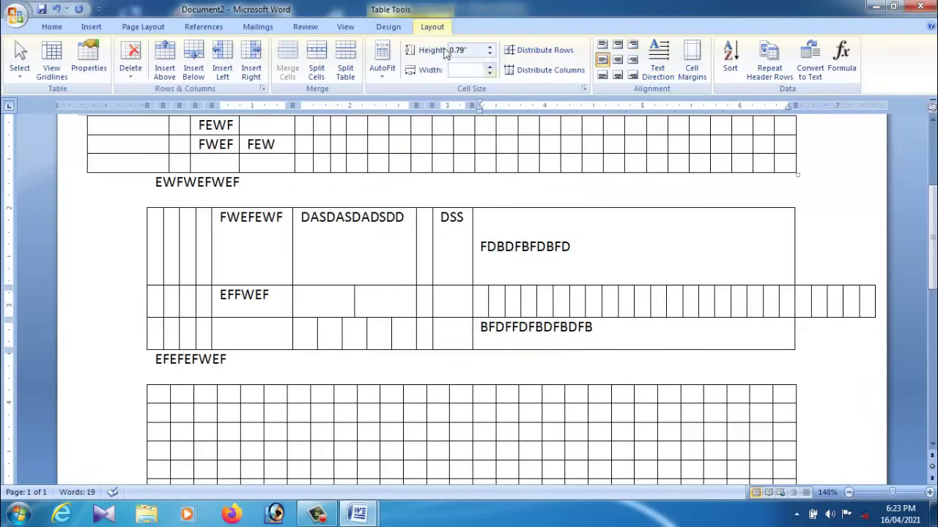
pyautogui.click(84, 66)
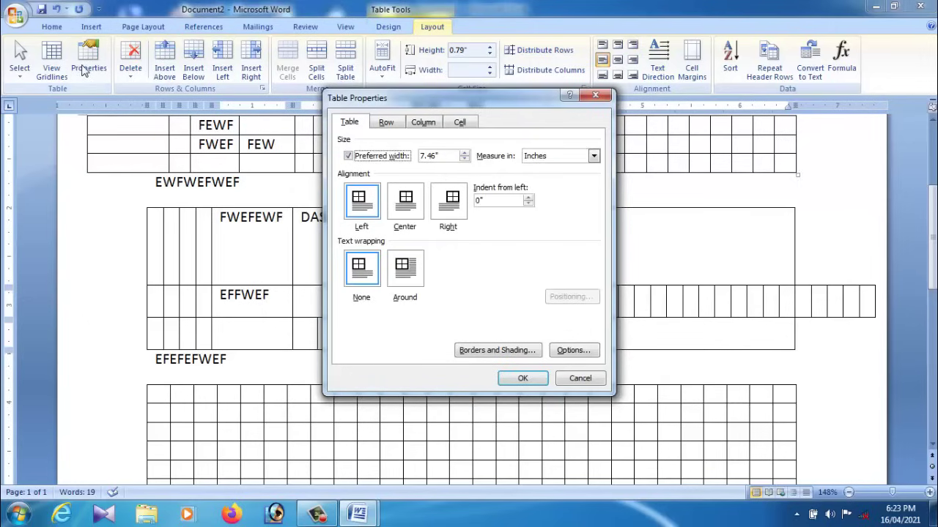
pyautogui.click(607, 94)
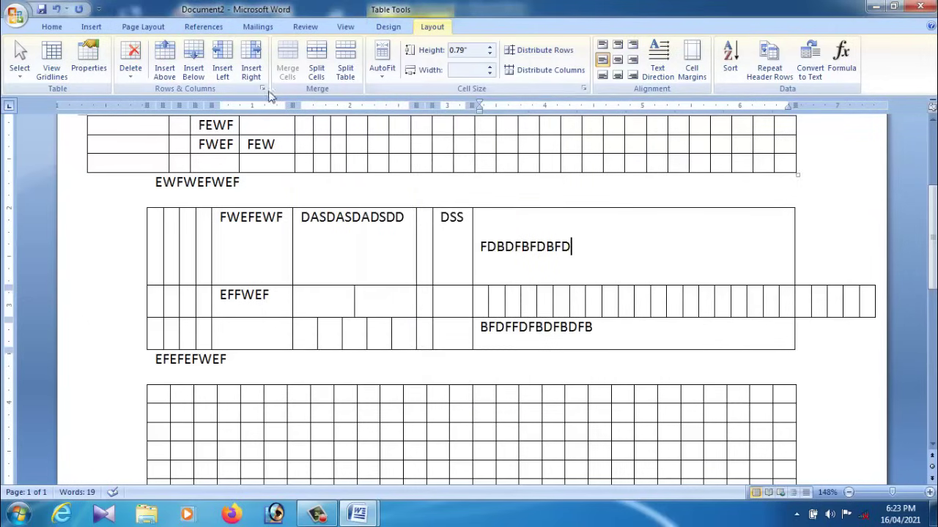
pyautogui.click(51, 62)
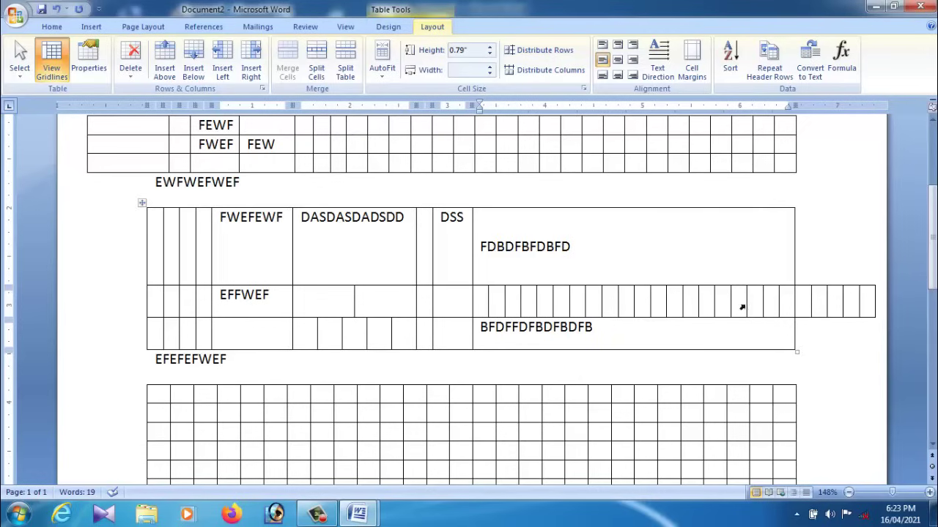
pyautogui.click(776, 85)
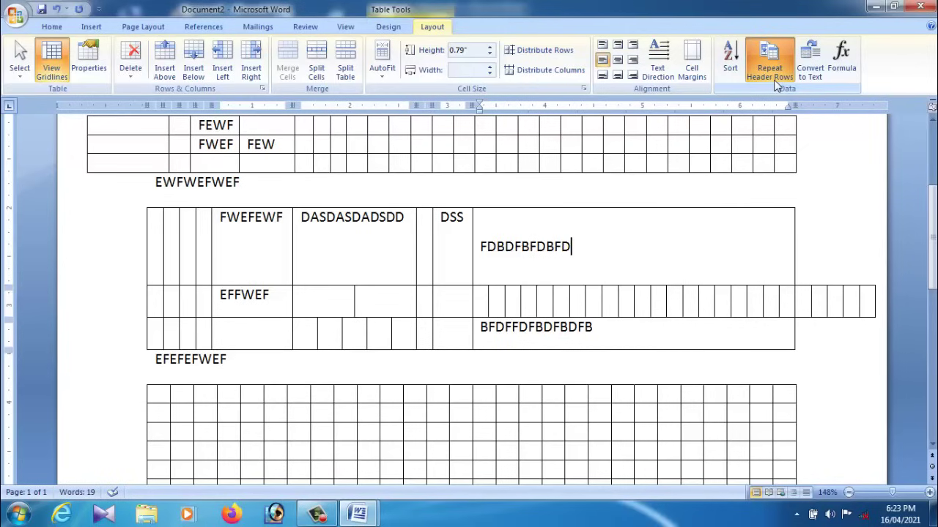
# - Insert the formula =FDSFSF after FDBDFBFDBFD, producing an Undefined Bookmark result
pyautogui.click(843, 57)
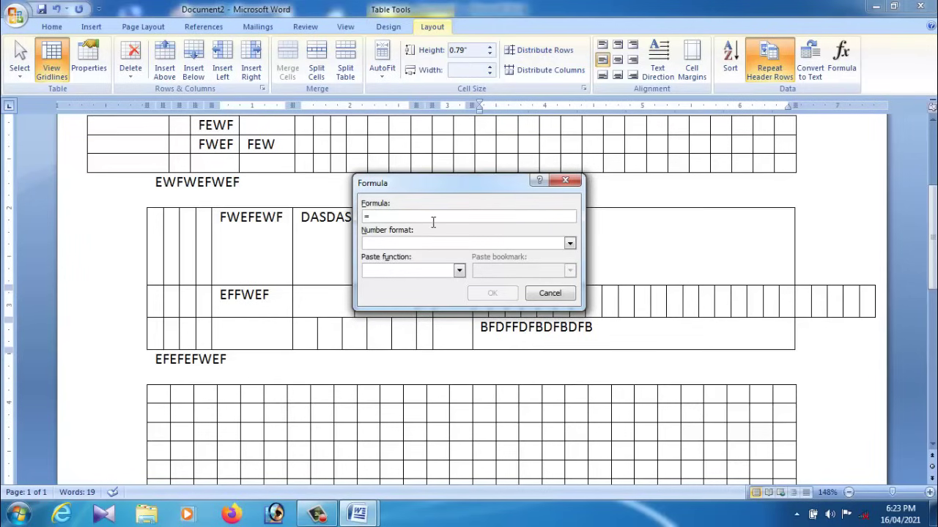
pyautogui.write('FDSFSF')
pyautogui.click(492, 293)
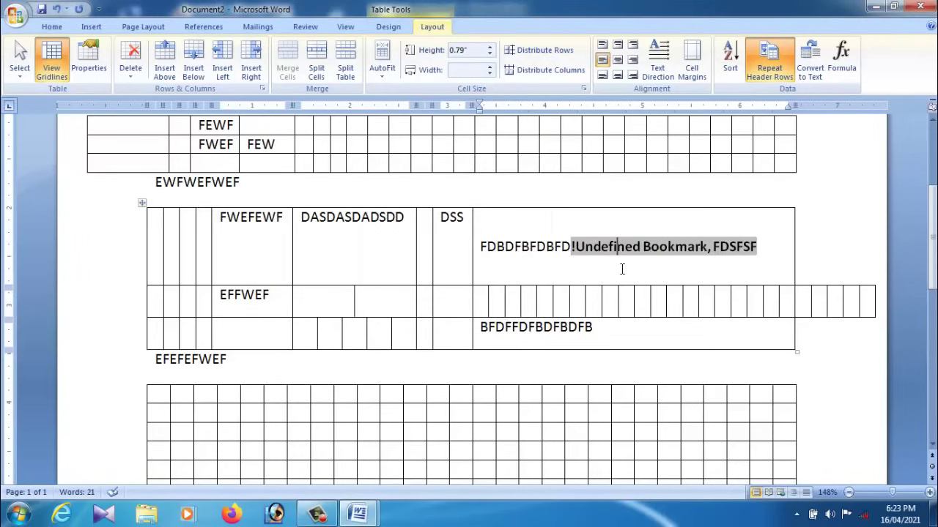
pyautogui.press('Right')
pyautogui.press('Right')
pyautogui.press('Right')
# - Review the default cell margin settings without changing them, then switch to the Insert tab
pyautogui.click(691, 62)
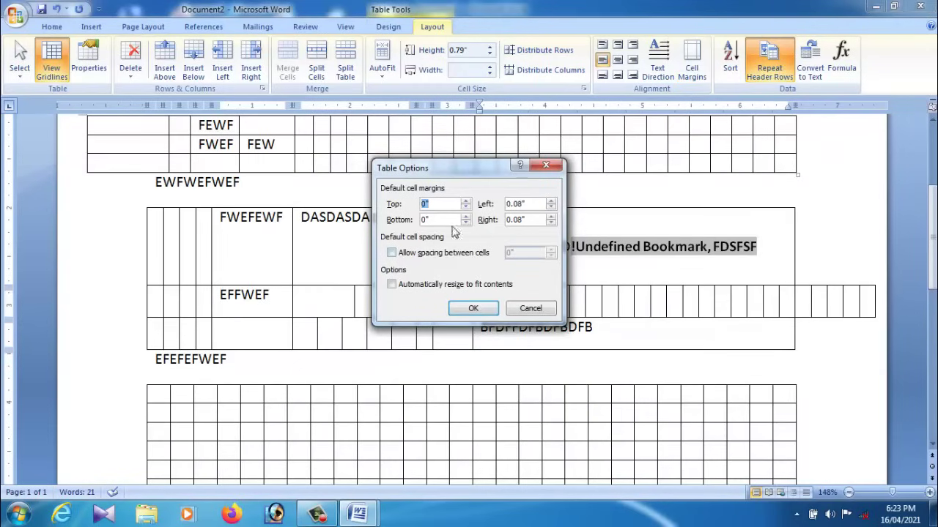
pyautogui.click(542, 312)
pyautogui.scroll(-5, 555, 326)
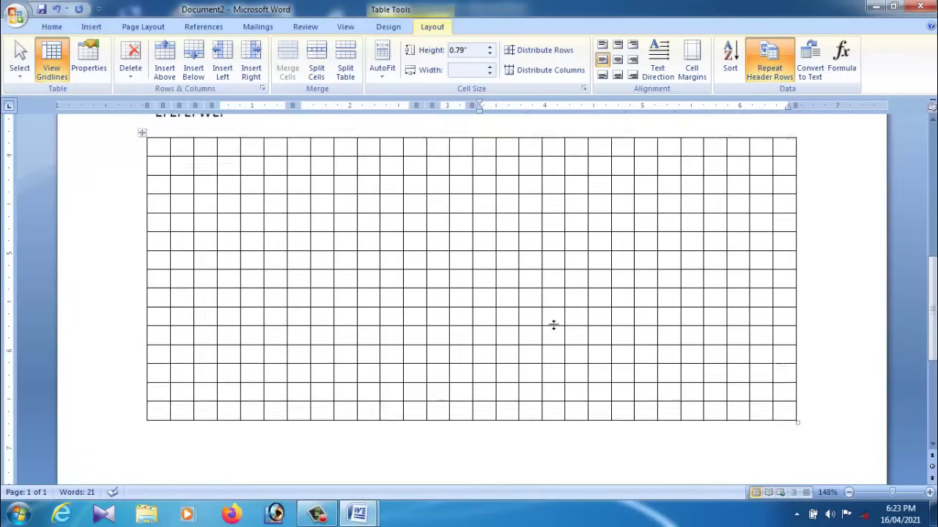
pyautogui.scroll(-4, 555, 326)
pyautogui.scroll(3, 554, 326)
pyautogui.scroll(4, 557, 327)
pyautogui.scroll(5, 557, 328)
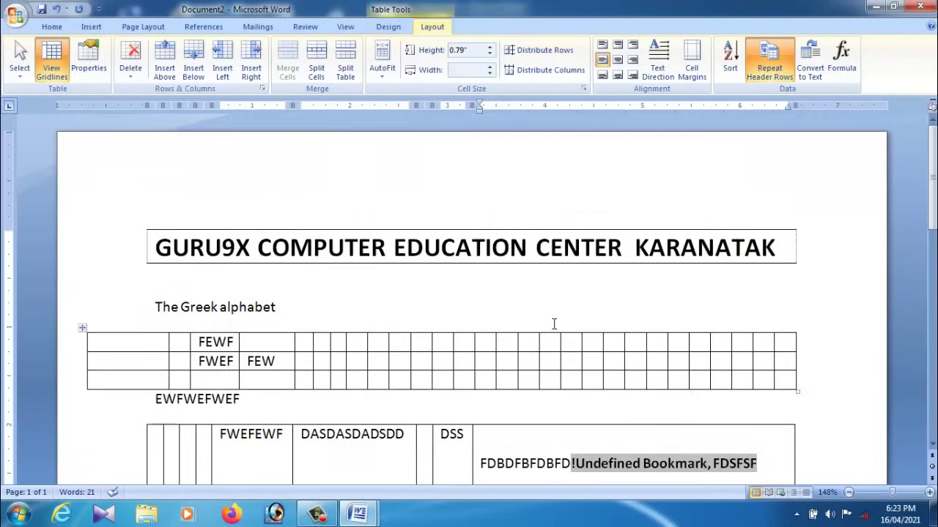
pyautogui.click(90, 28)
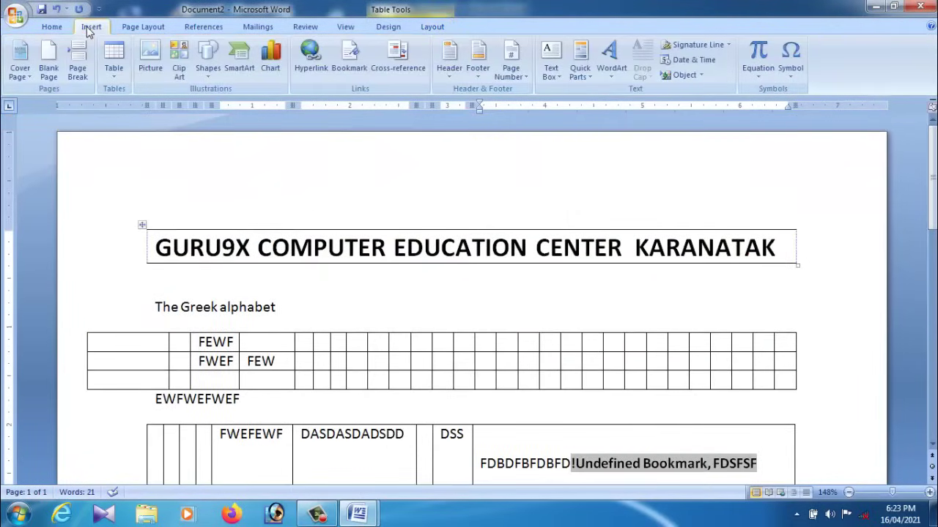